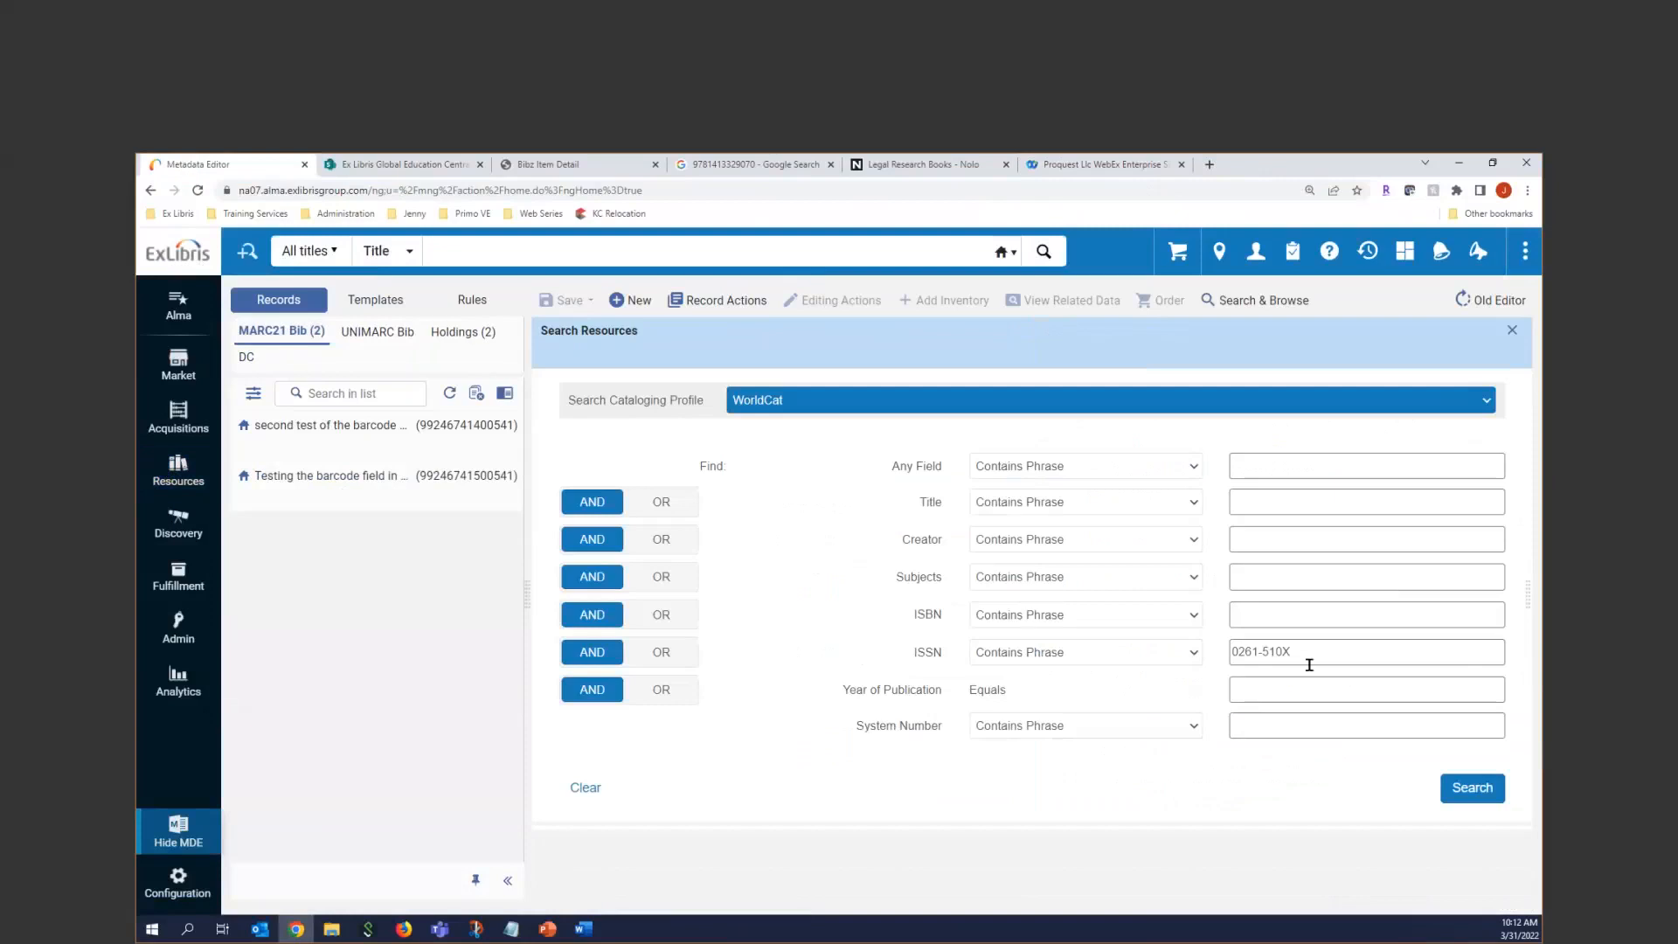
# Clear the ISSN criterion and search WorldCat for the title "sunday morning quilts".
pyautogui.press('BackSpace')
pyautogui.click(1293, 510)
pyautogui.write('sunday morning quilts')
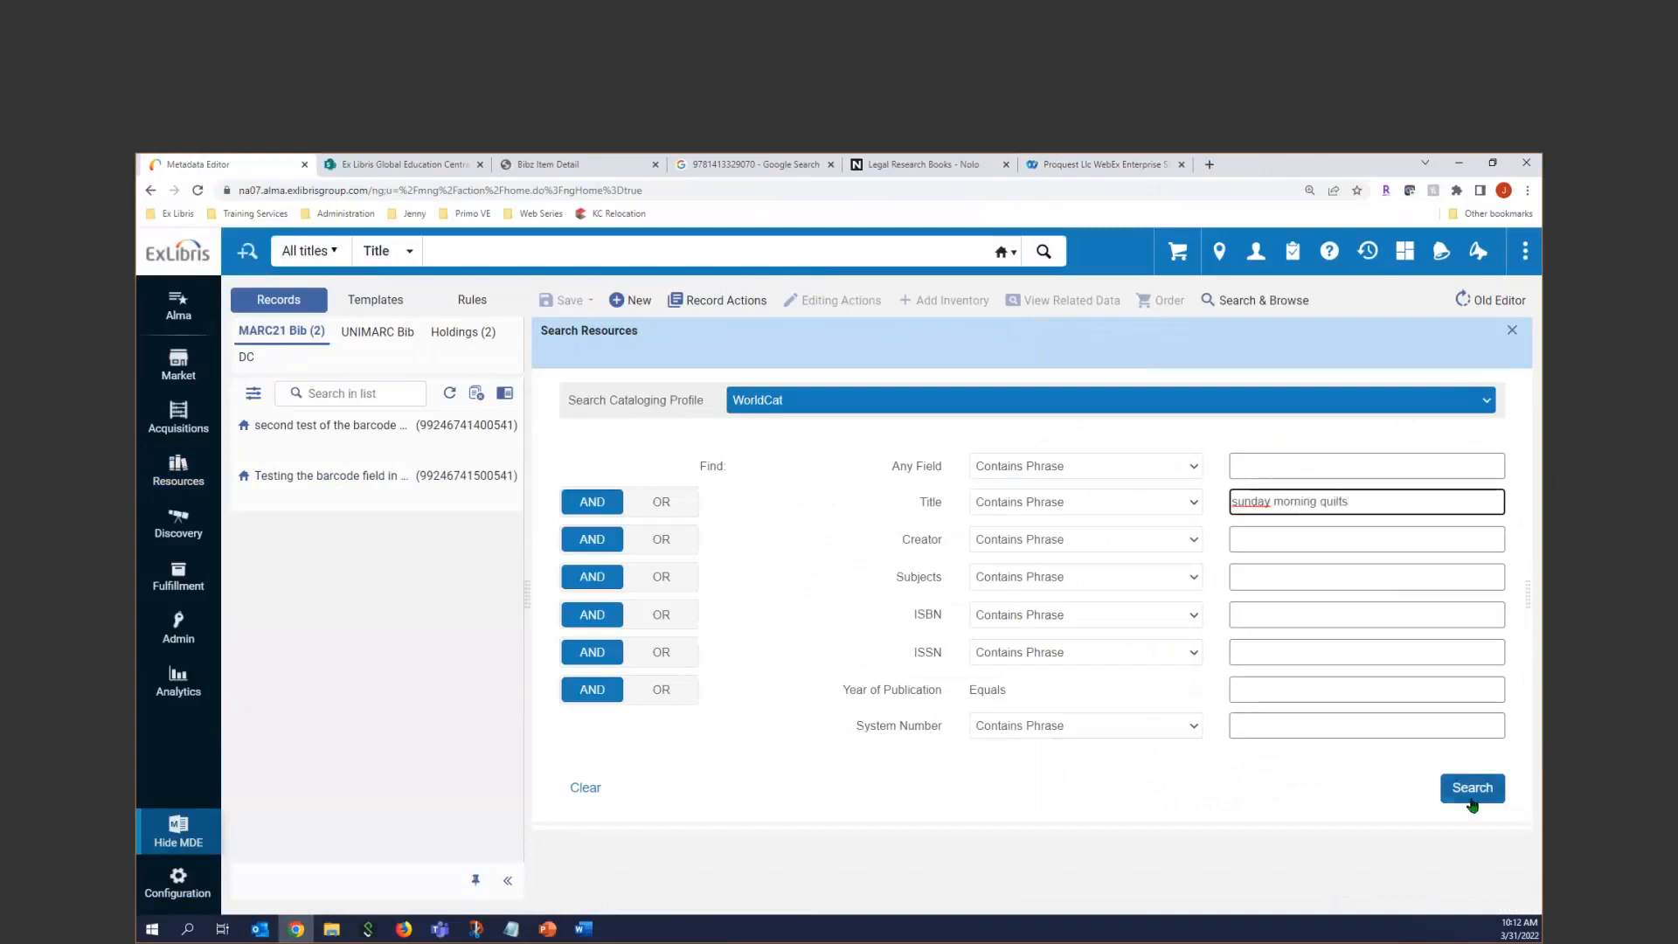
pyautogui.click(1470, 791)
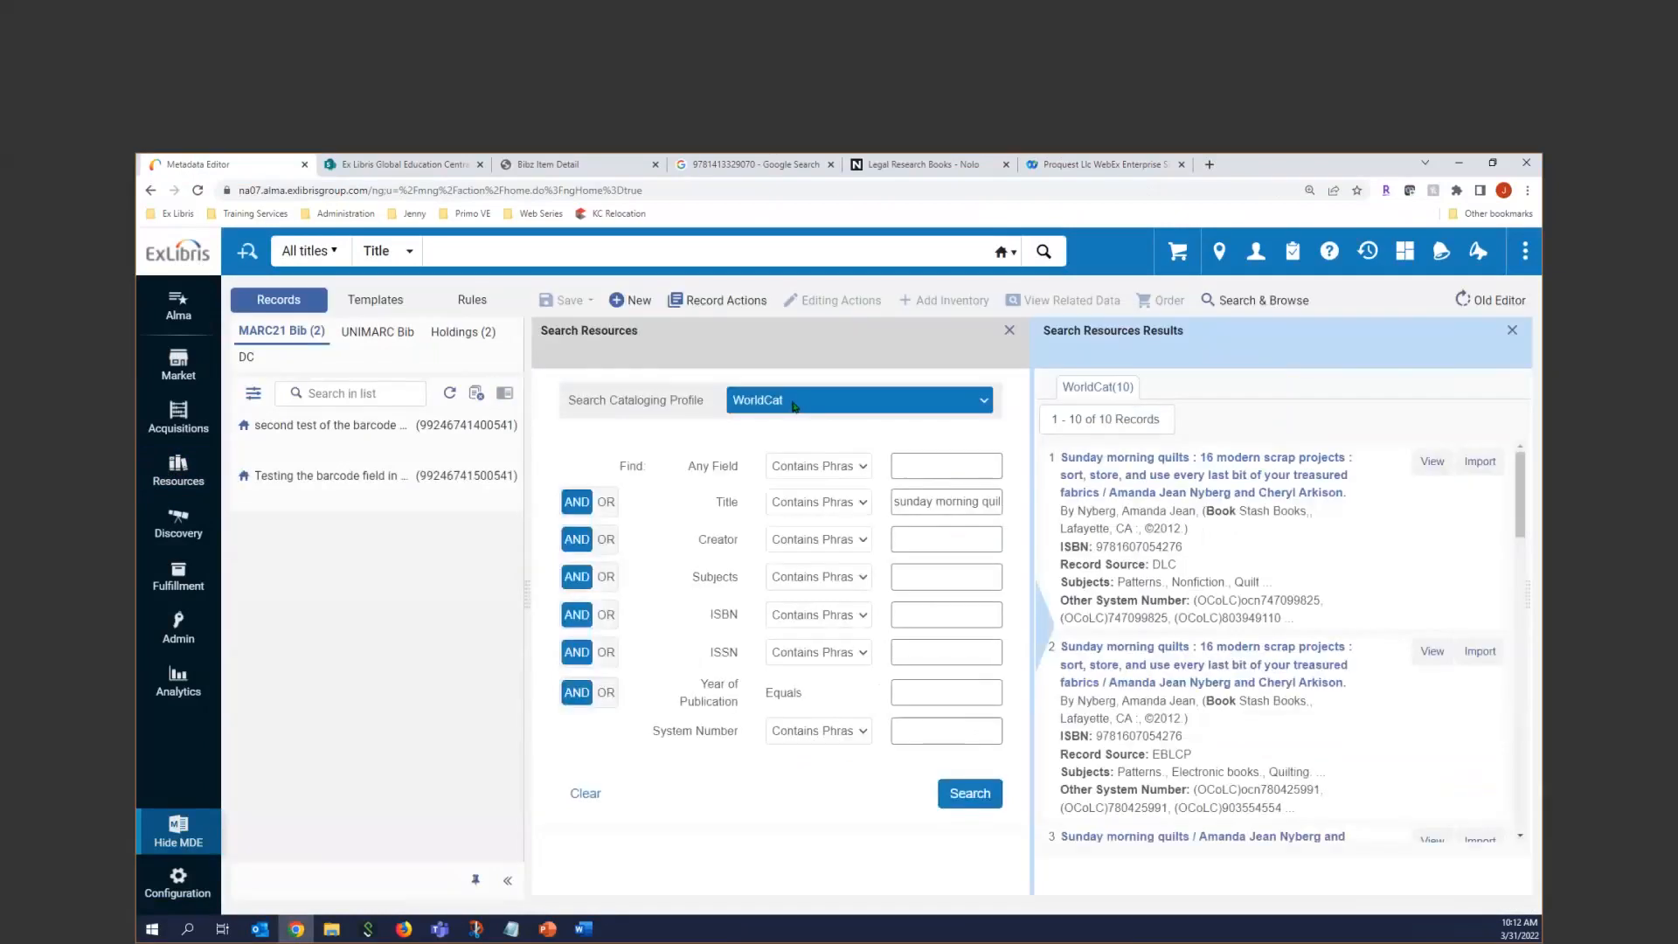
# Review the available search cataloging profiles and compare the record sources of the WorldCat results.
pyautogui.click(987, 407)
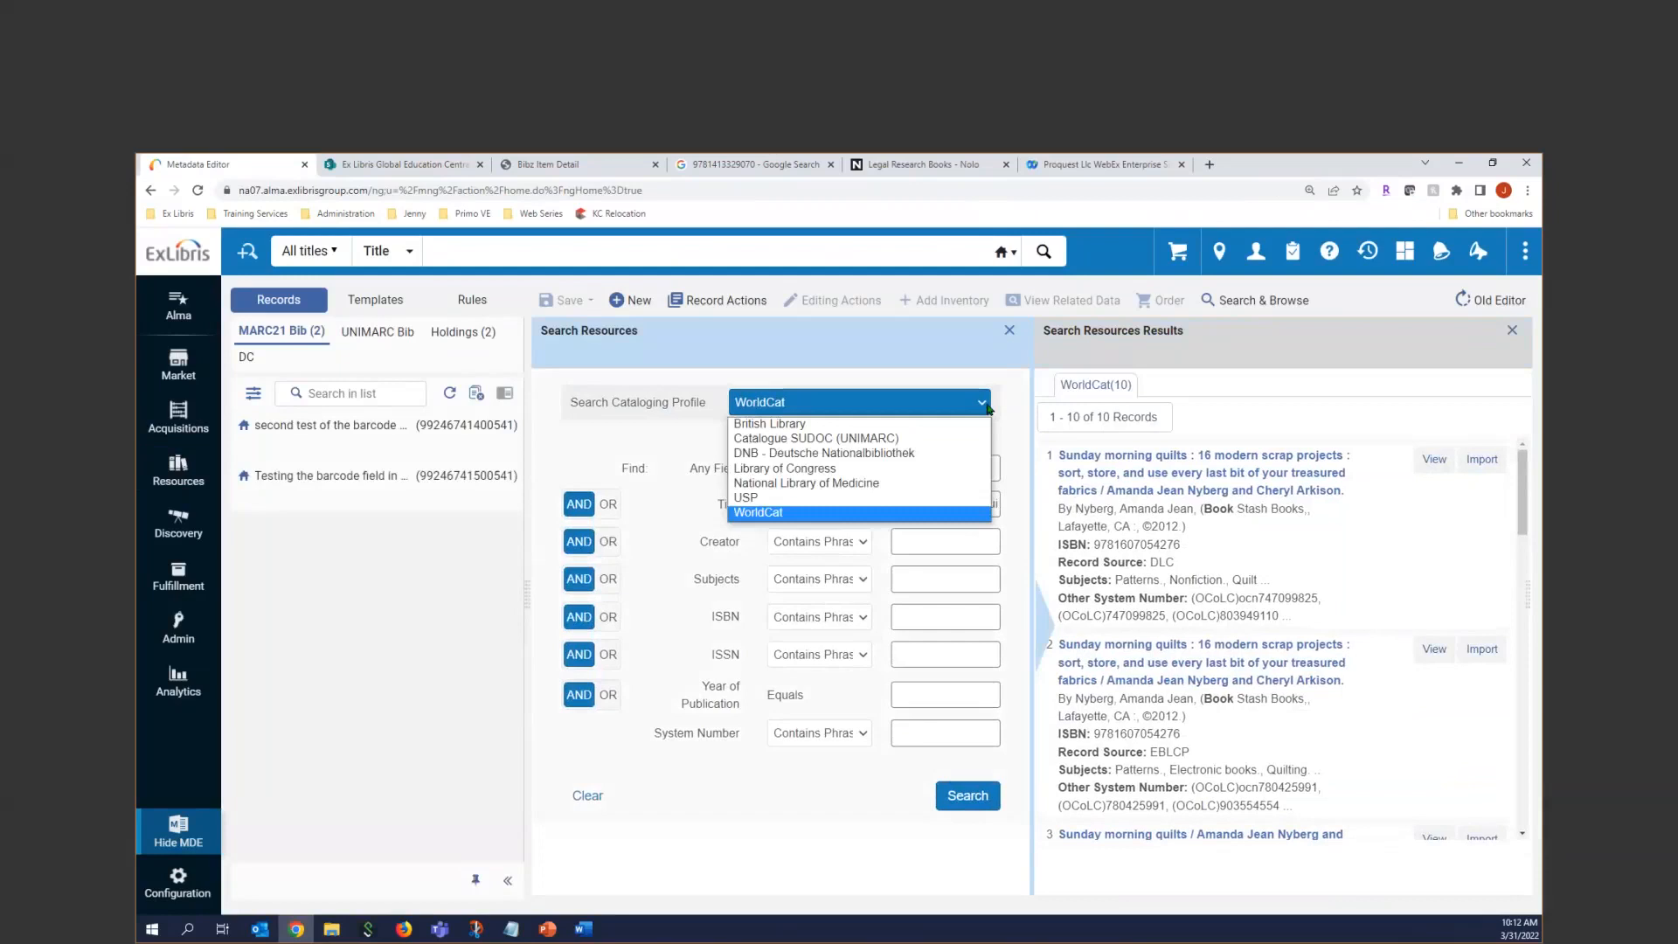
pyautogui.click(682, 407)
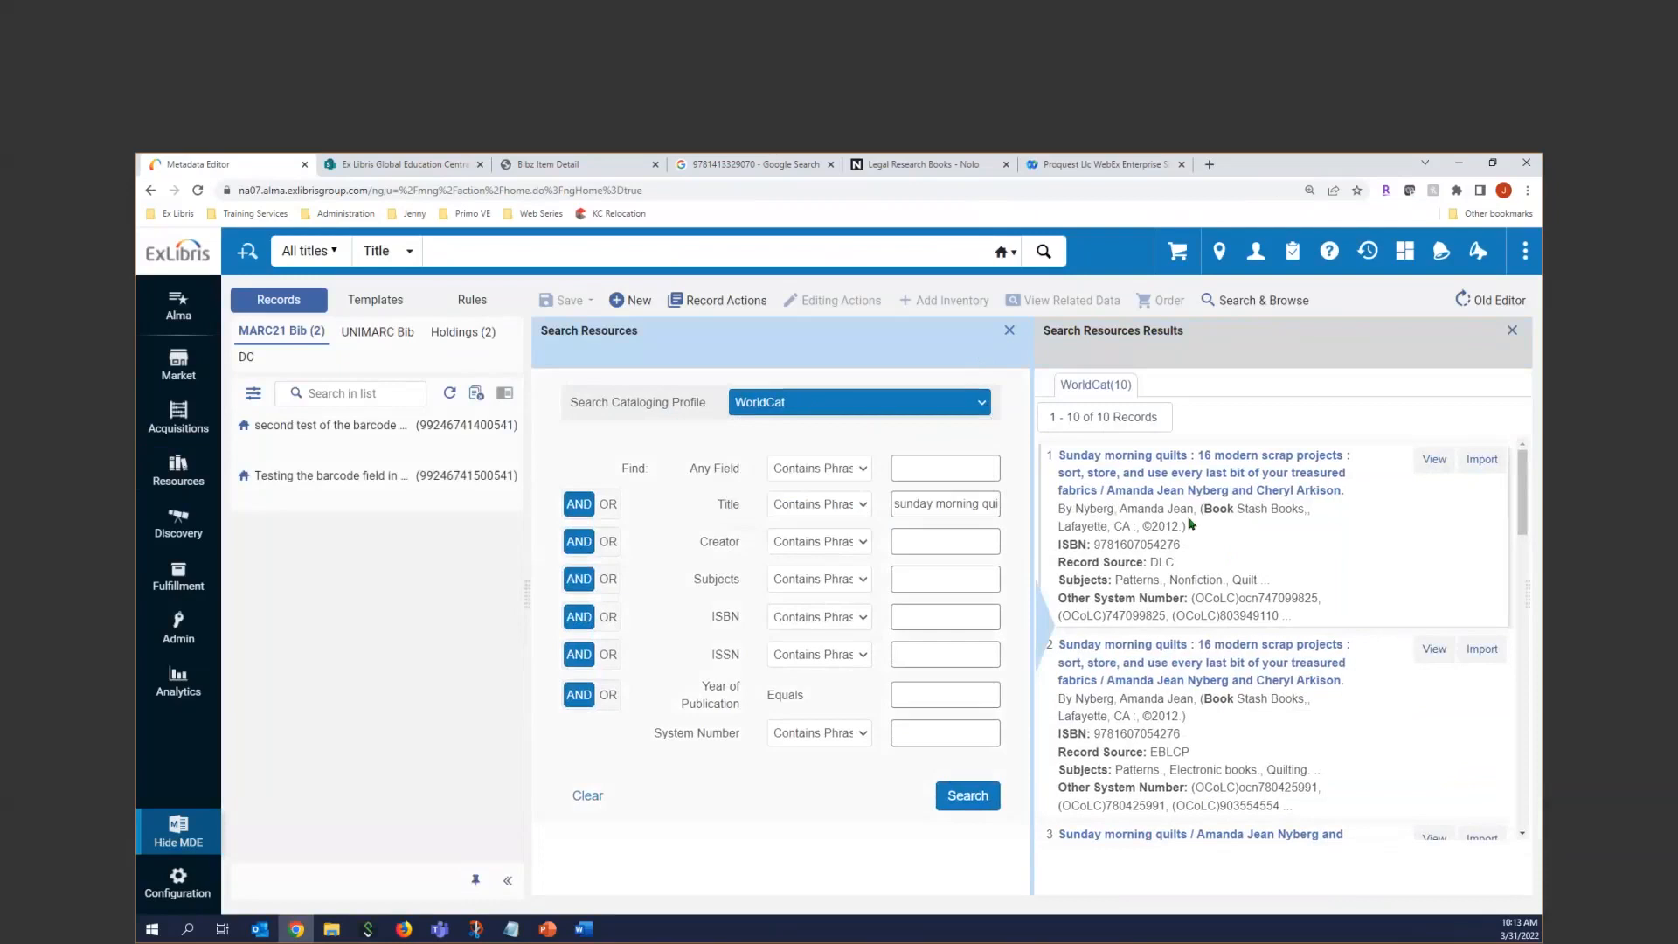
pyautogui.moveTo(1186, 565); pyautogui.dragTo(1120, 564)
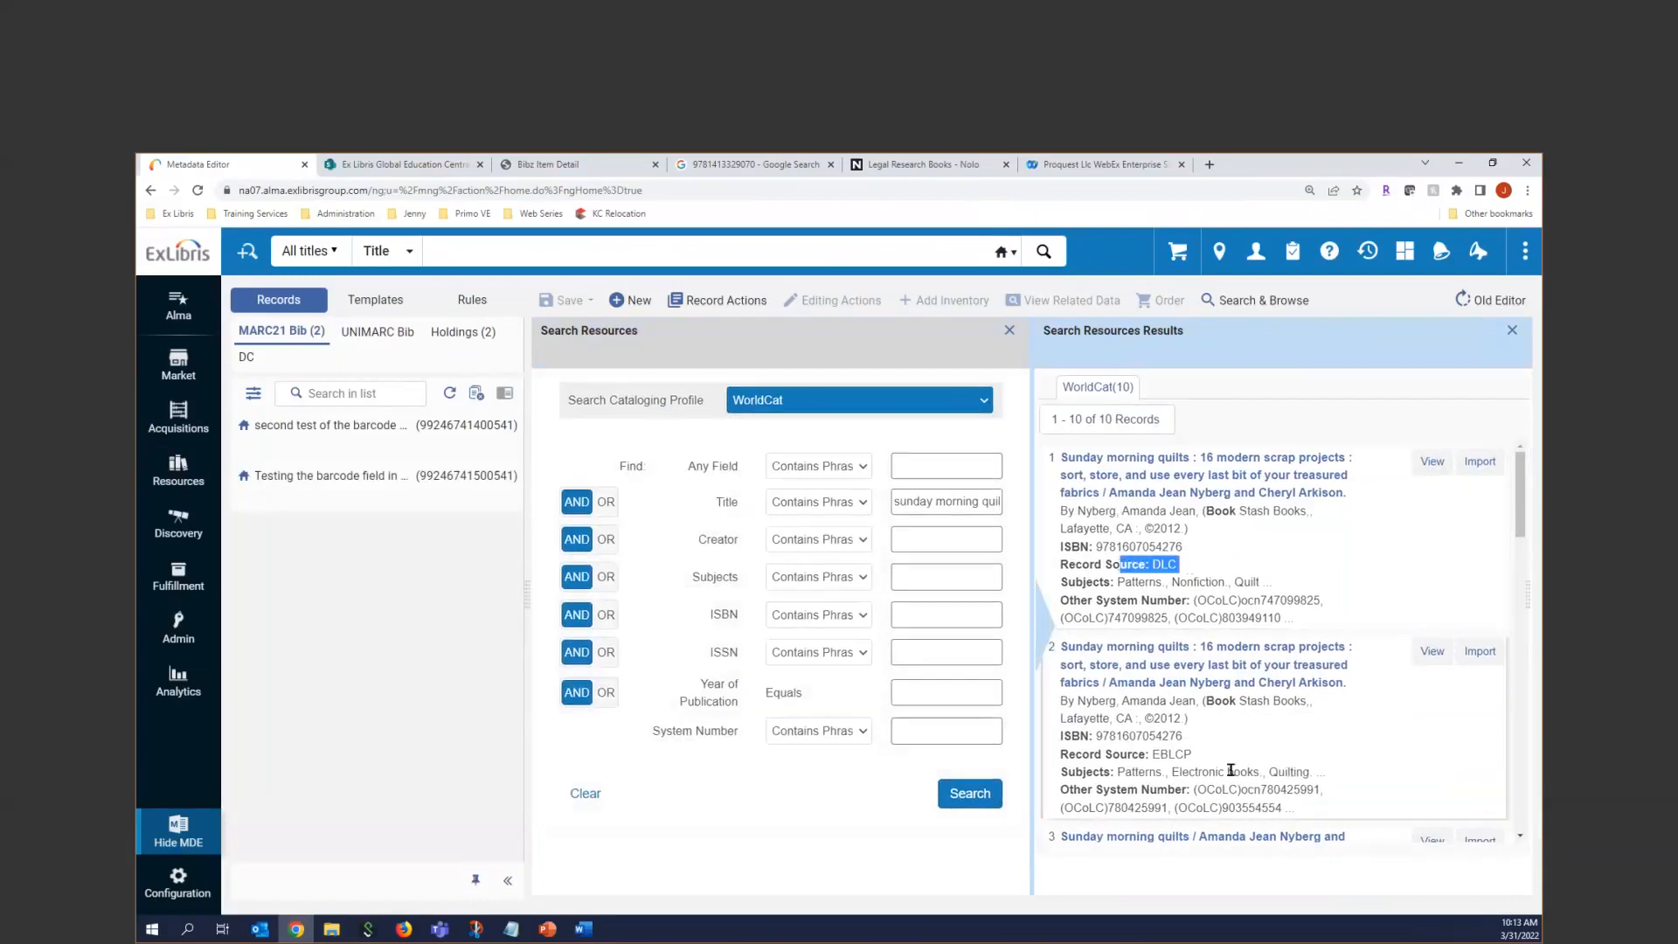
pyautogui.scroll(-2, 1197, 777)
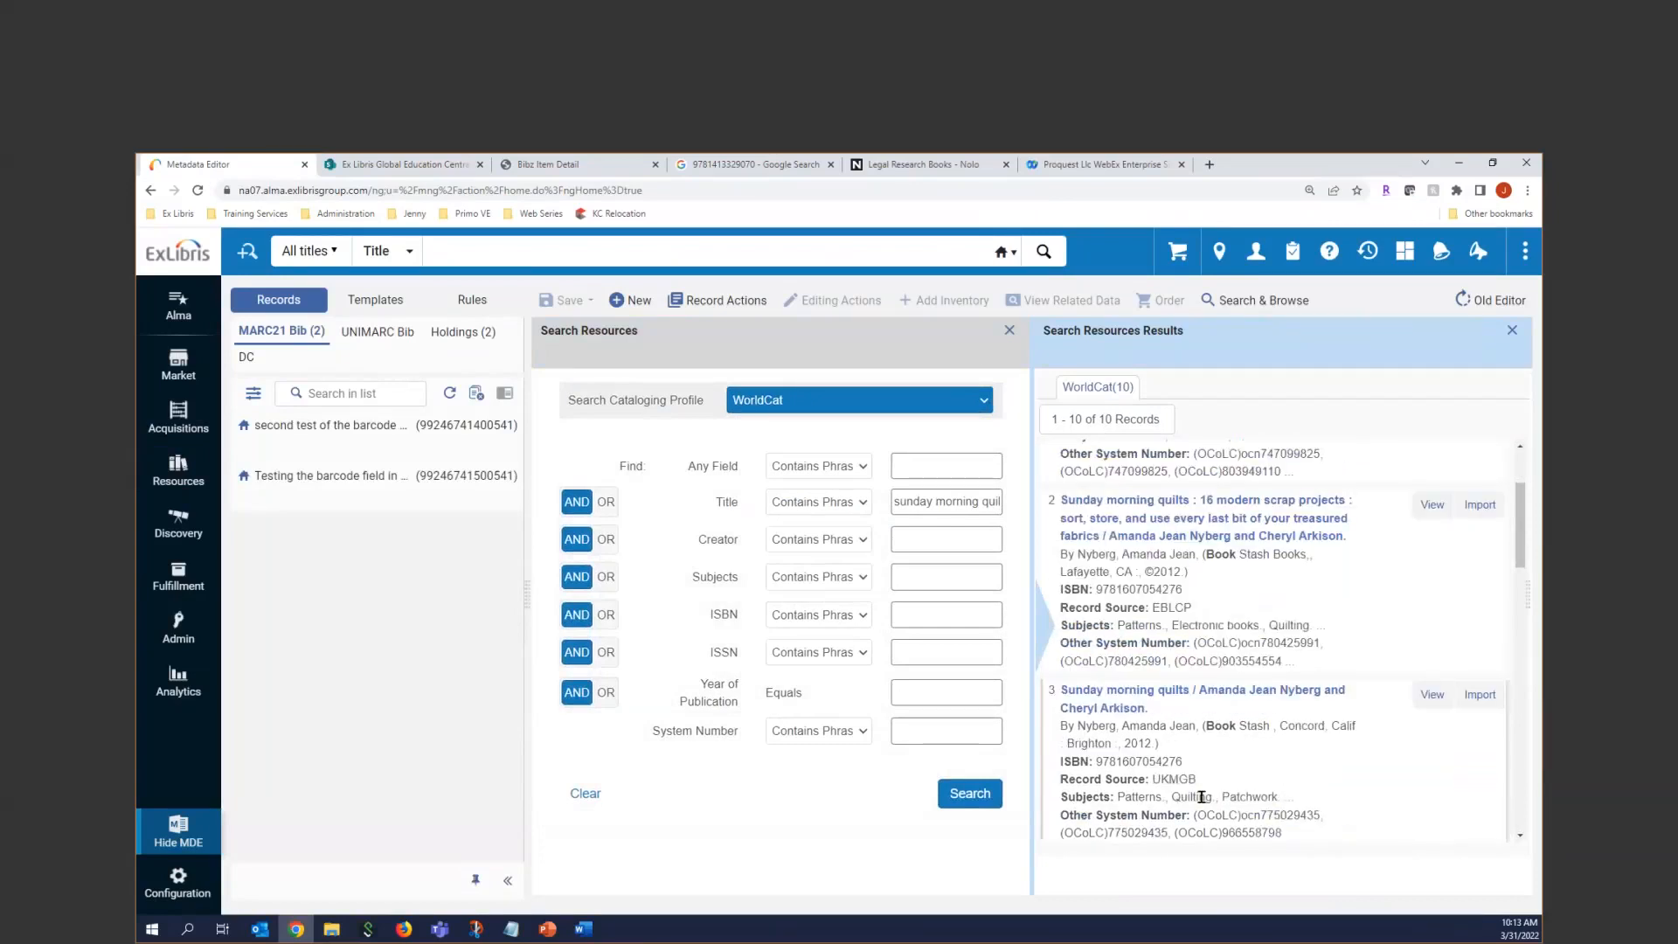
pyautogui.scroll(-1, 1259, 792)
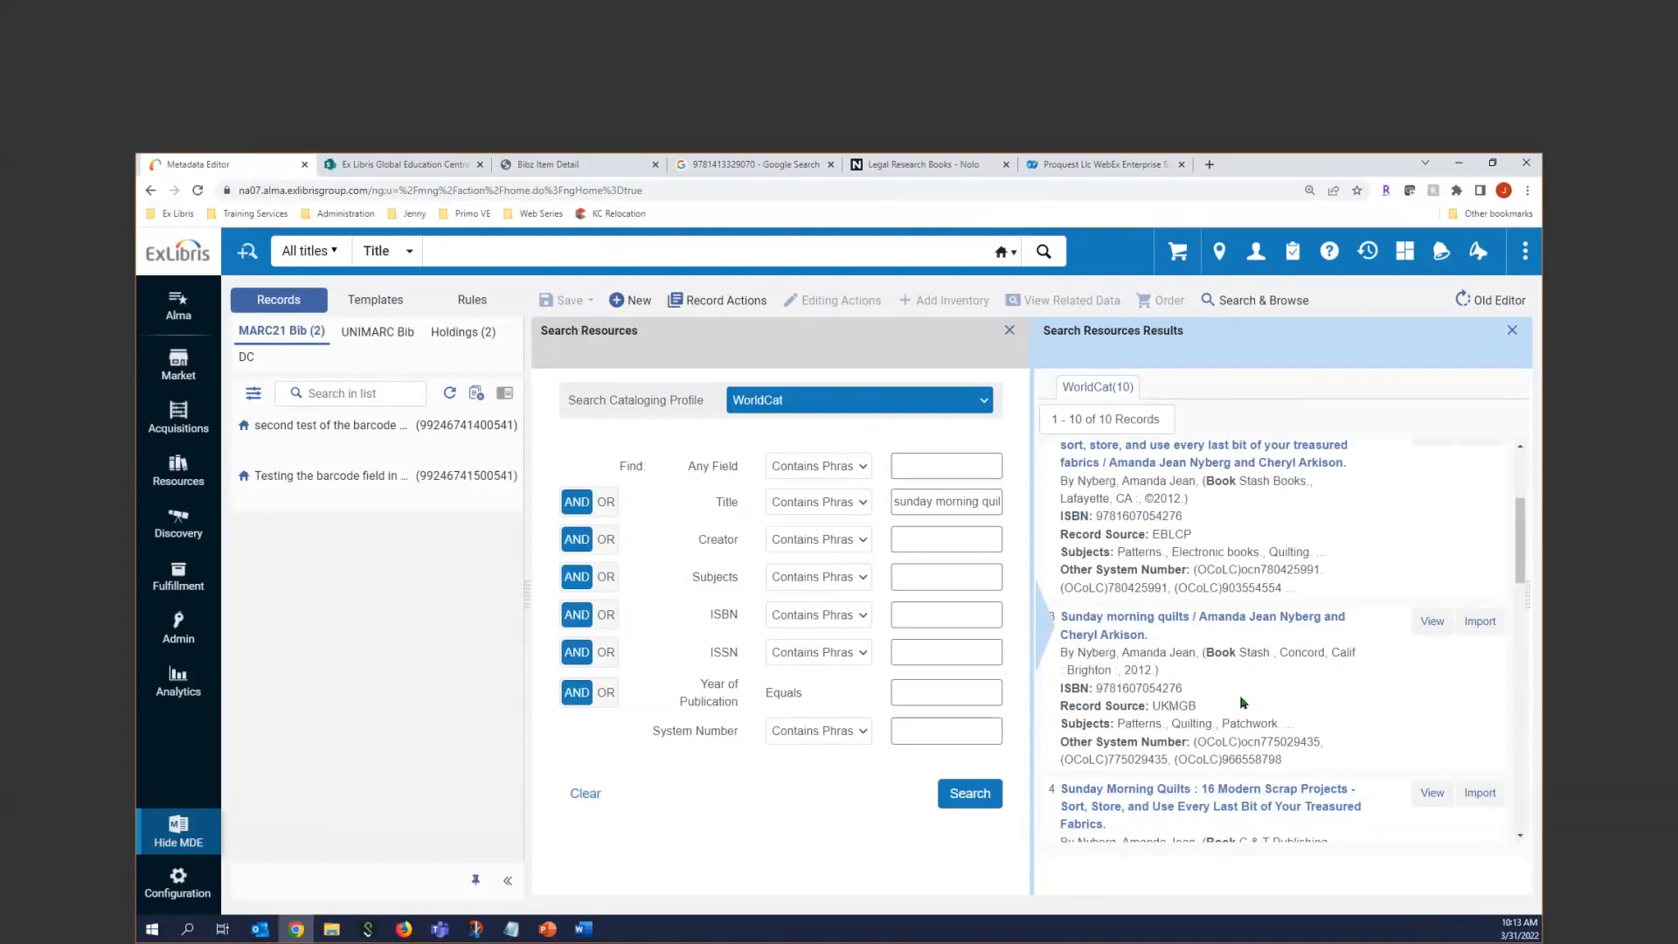
pyautogui.scroll(3, 1259, 792)
# View the full MARC record of the first "Sunday morning quilts" result and import it for editing.
pyautogui.click(1432, 460)
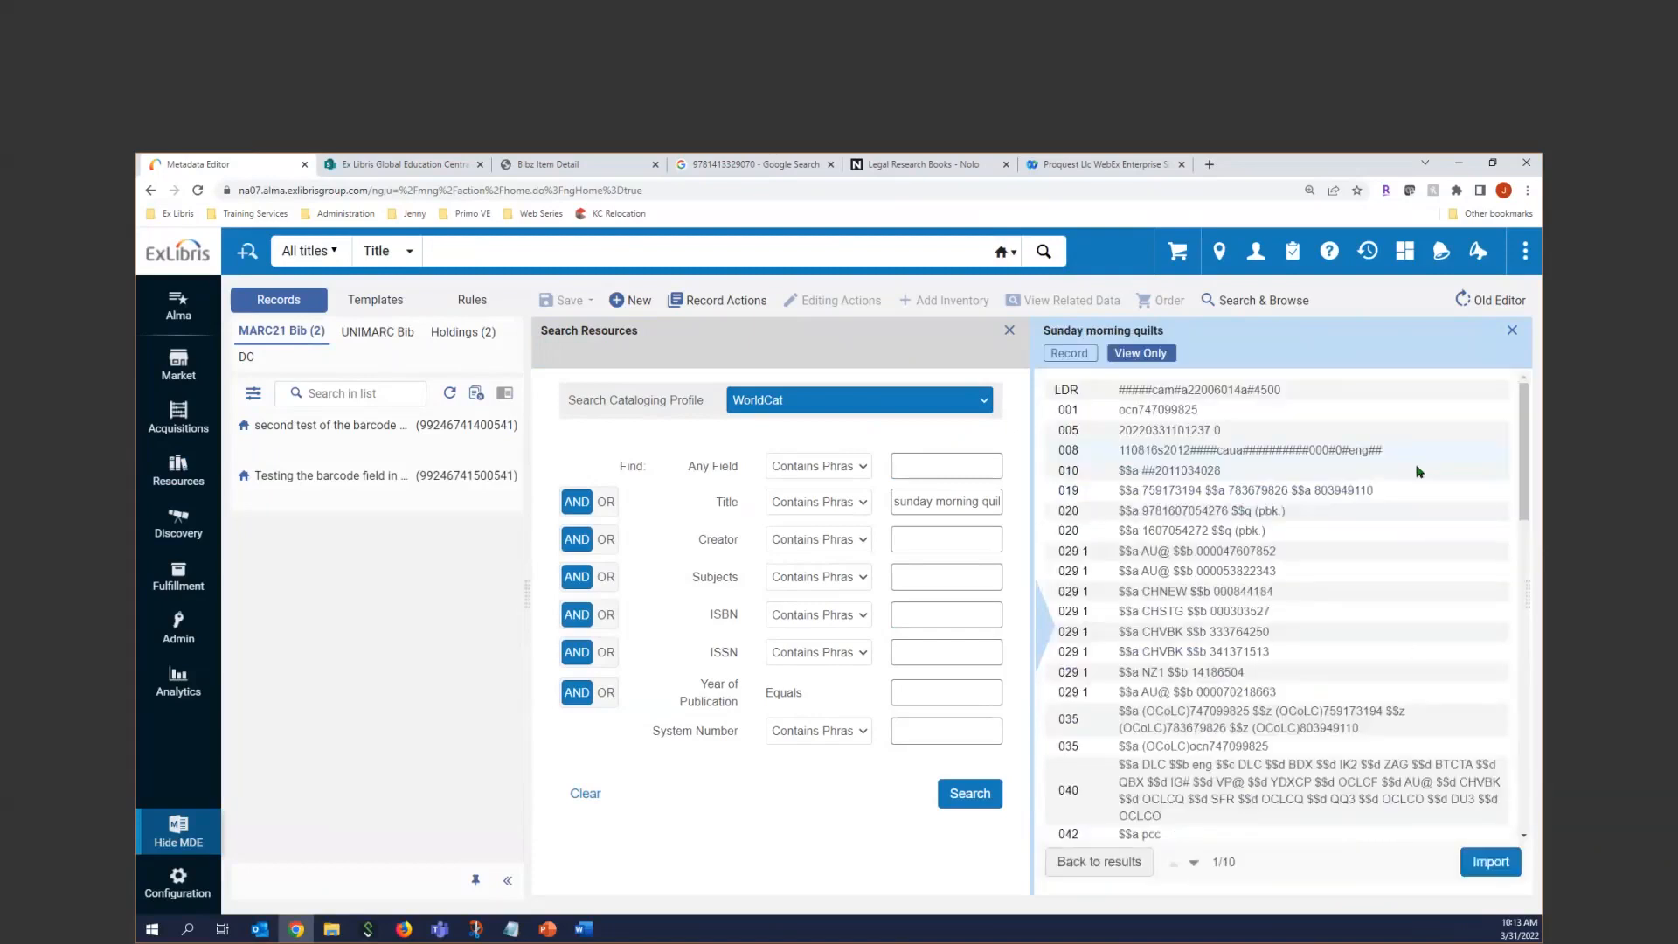
pyautogui.scroll(-1, 1300, 562)
pyautogui.scroll(-8, 1300, 561)
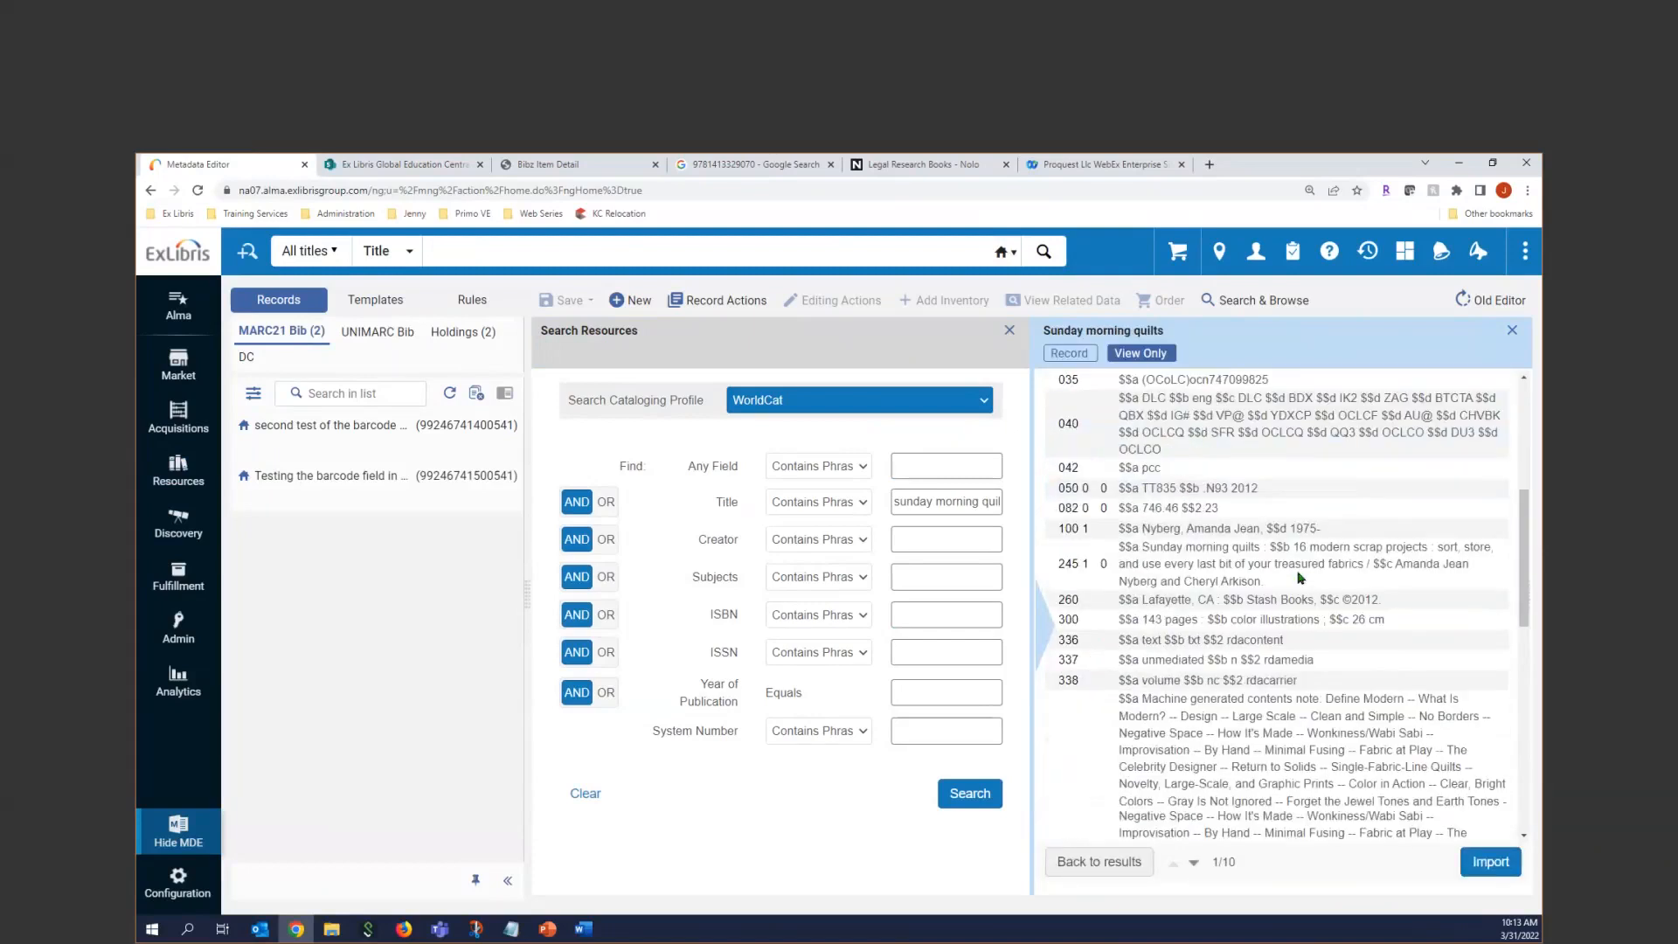
pyautogui.scroll(-5, 1298, 570)
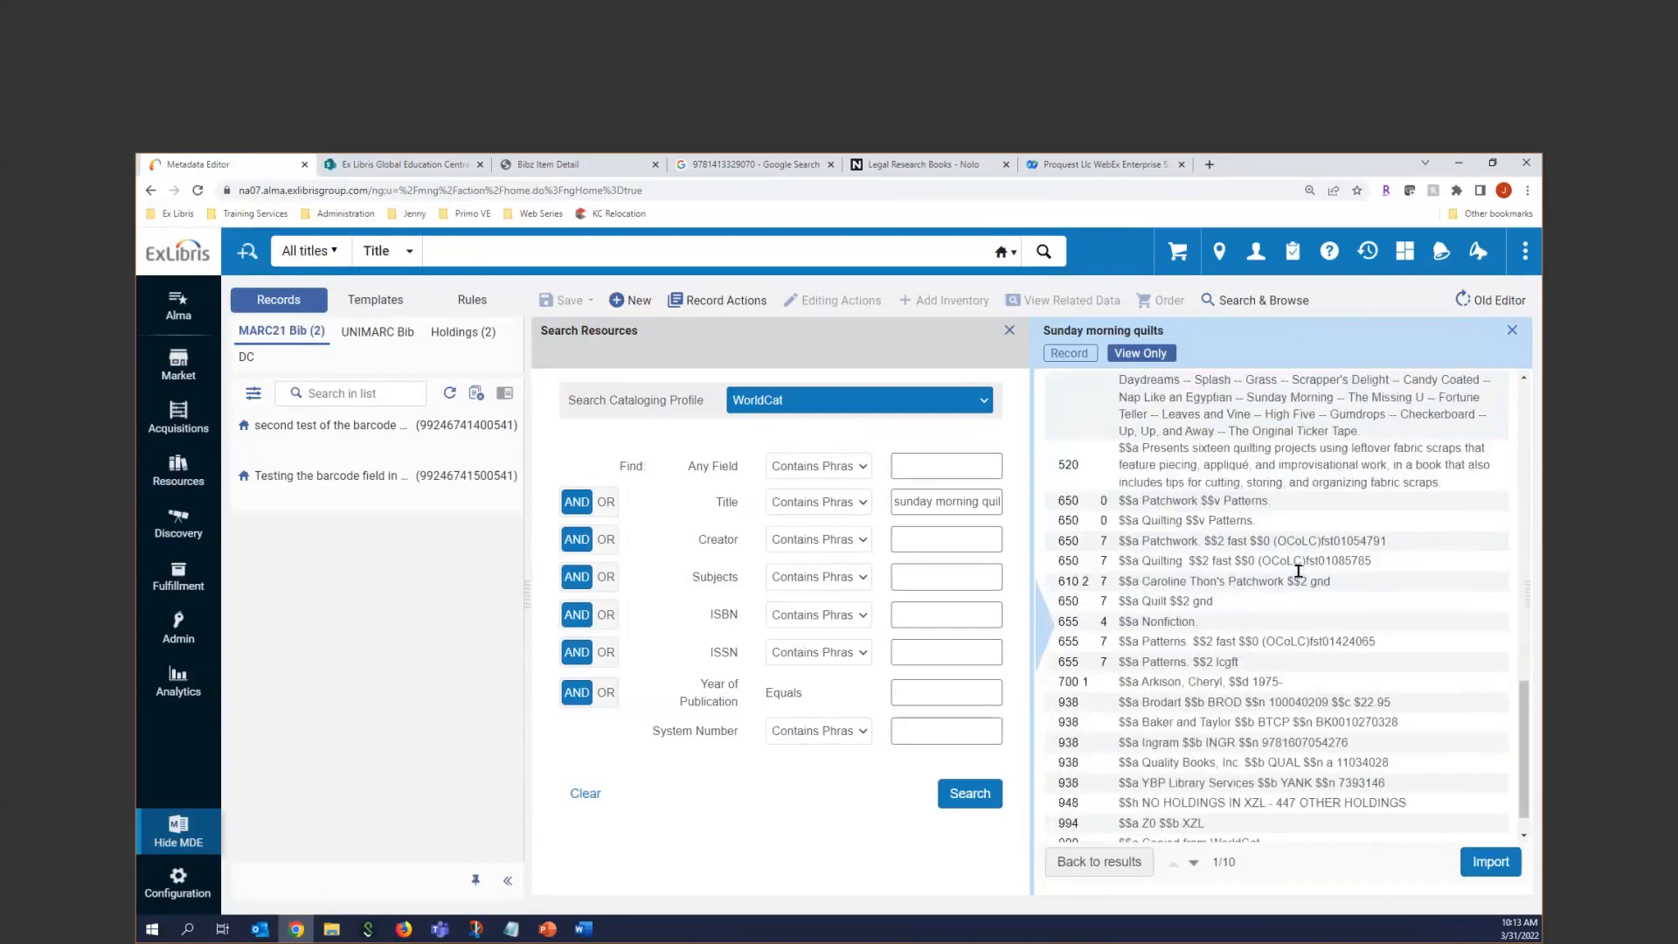
pyautogui.click(1474, 870)
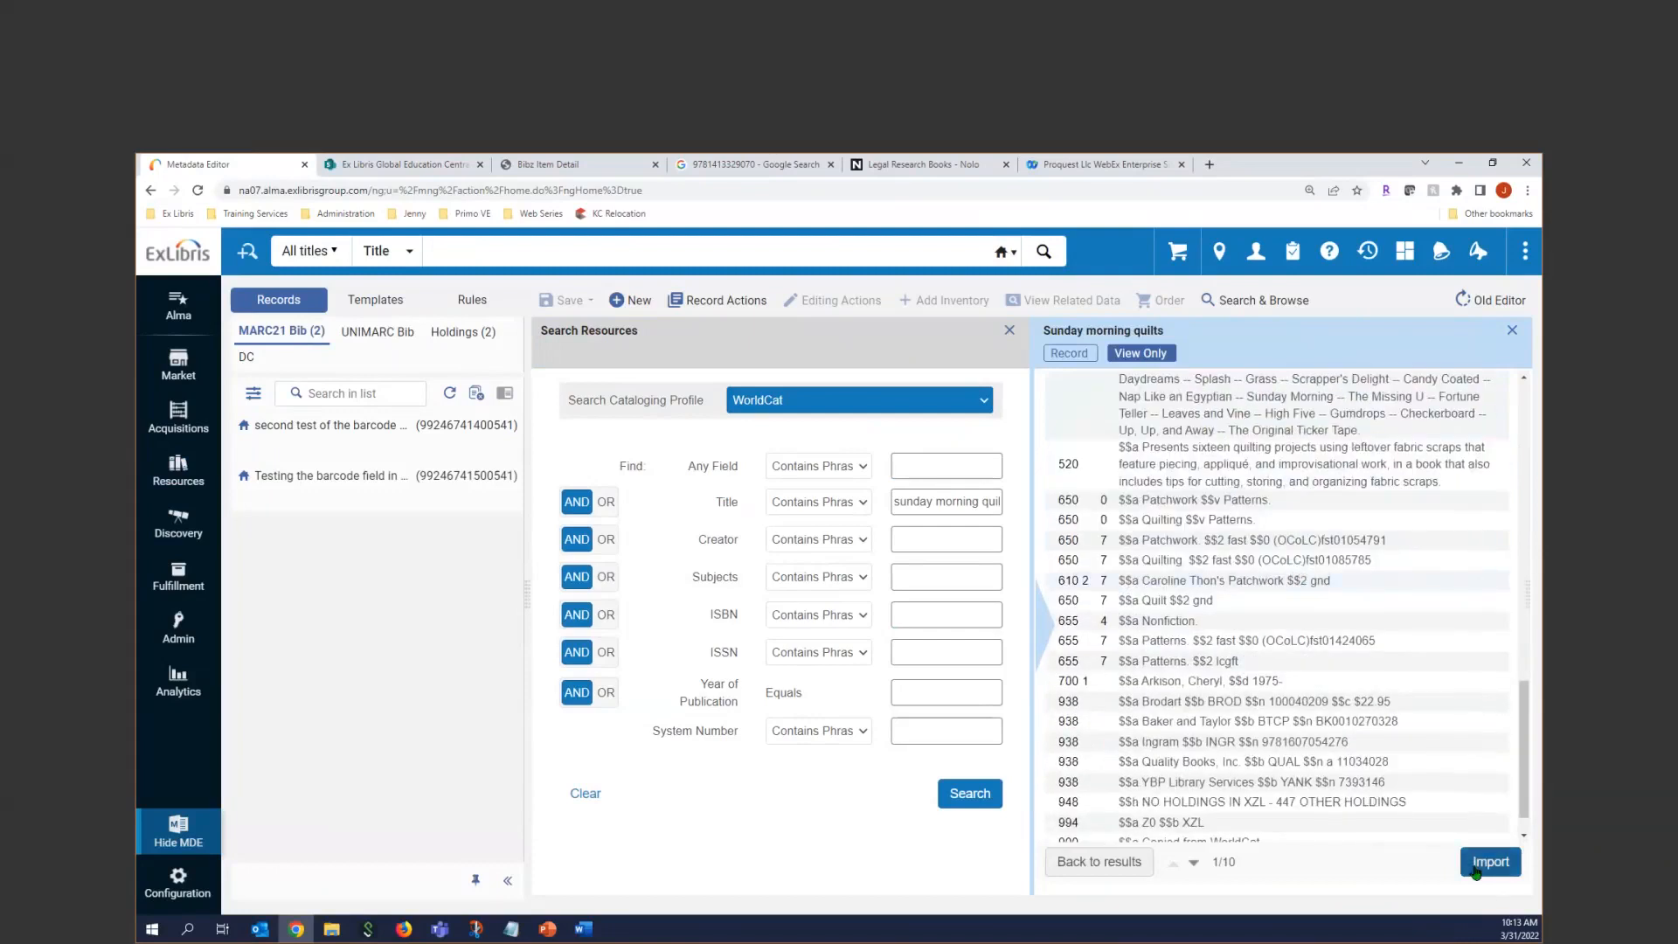
pyautogui.click(1103, 862)
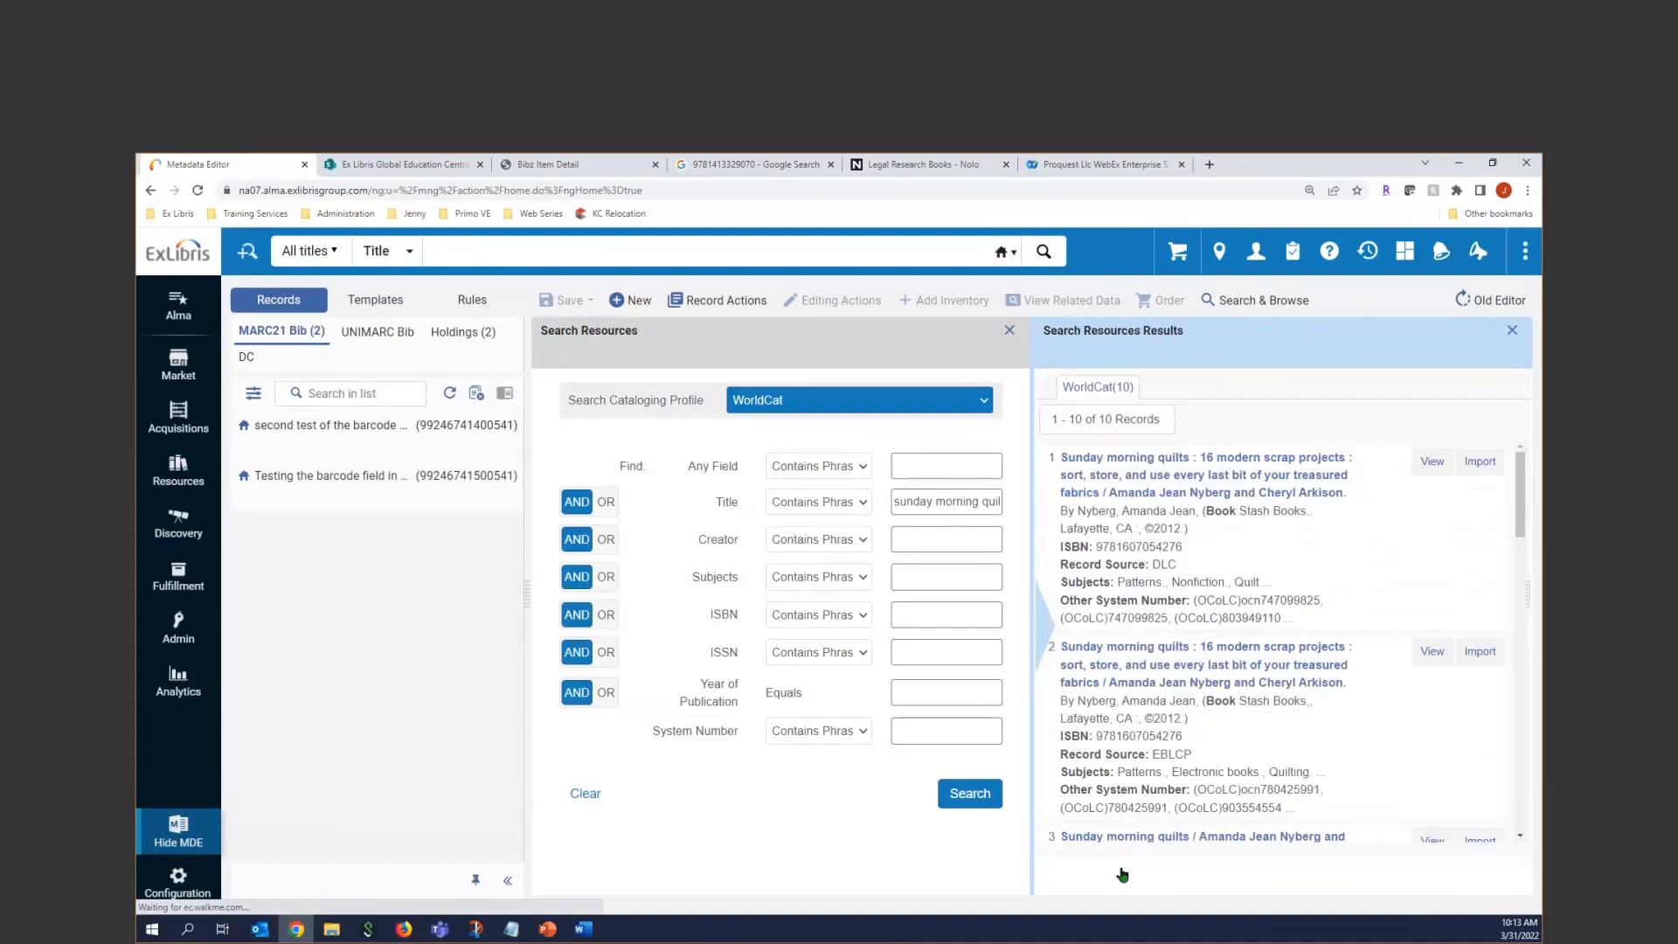
pyautogui.click(1479, 461)
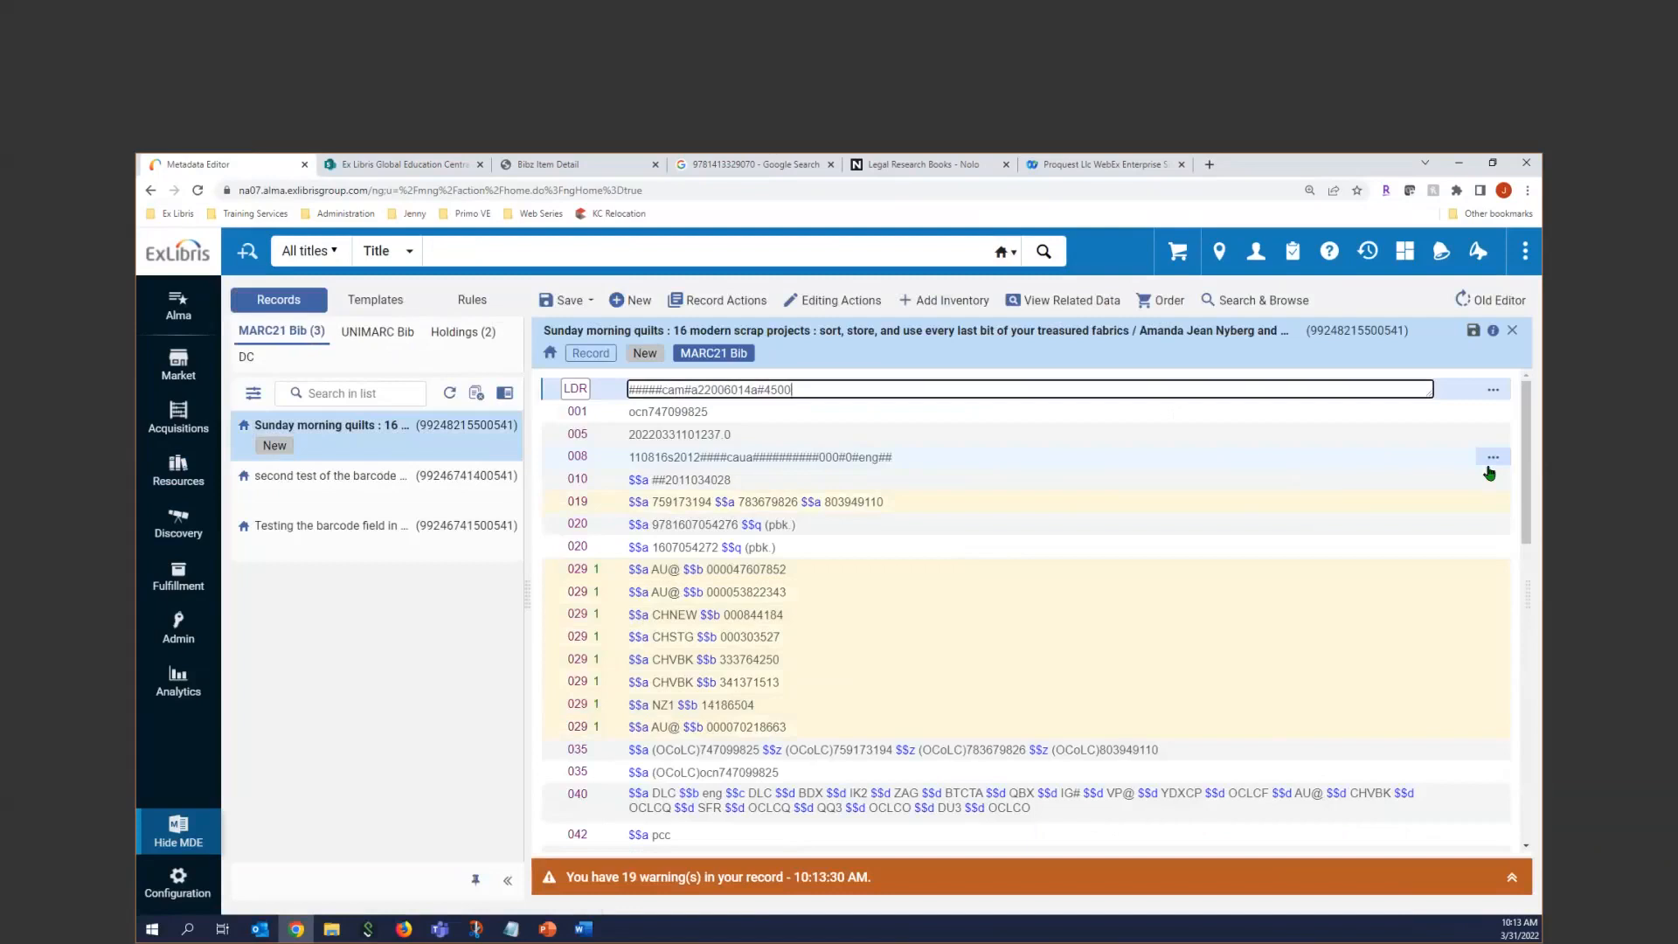
# Create a new MARC21 bibliographic record from the default Books template.
pyautogui.click(444, 249)
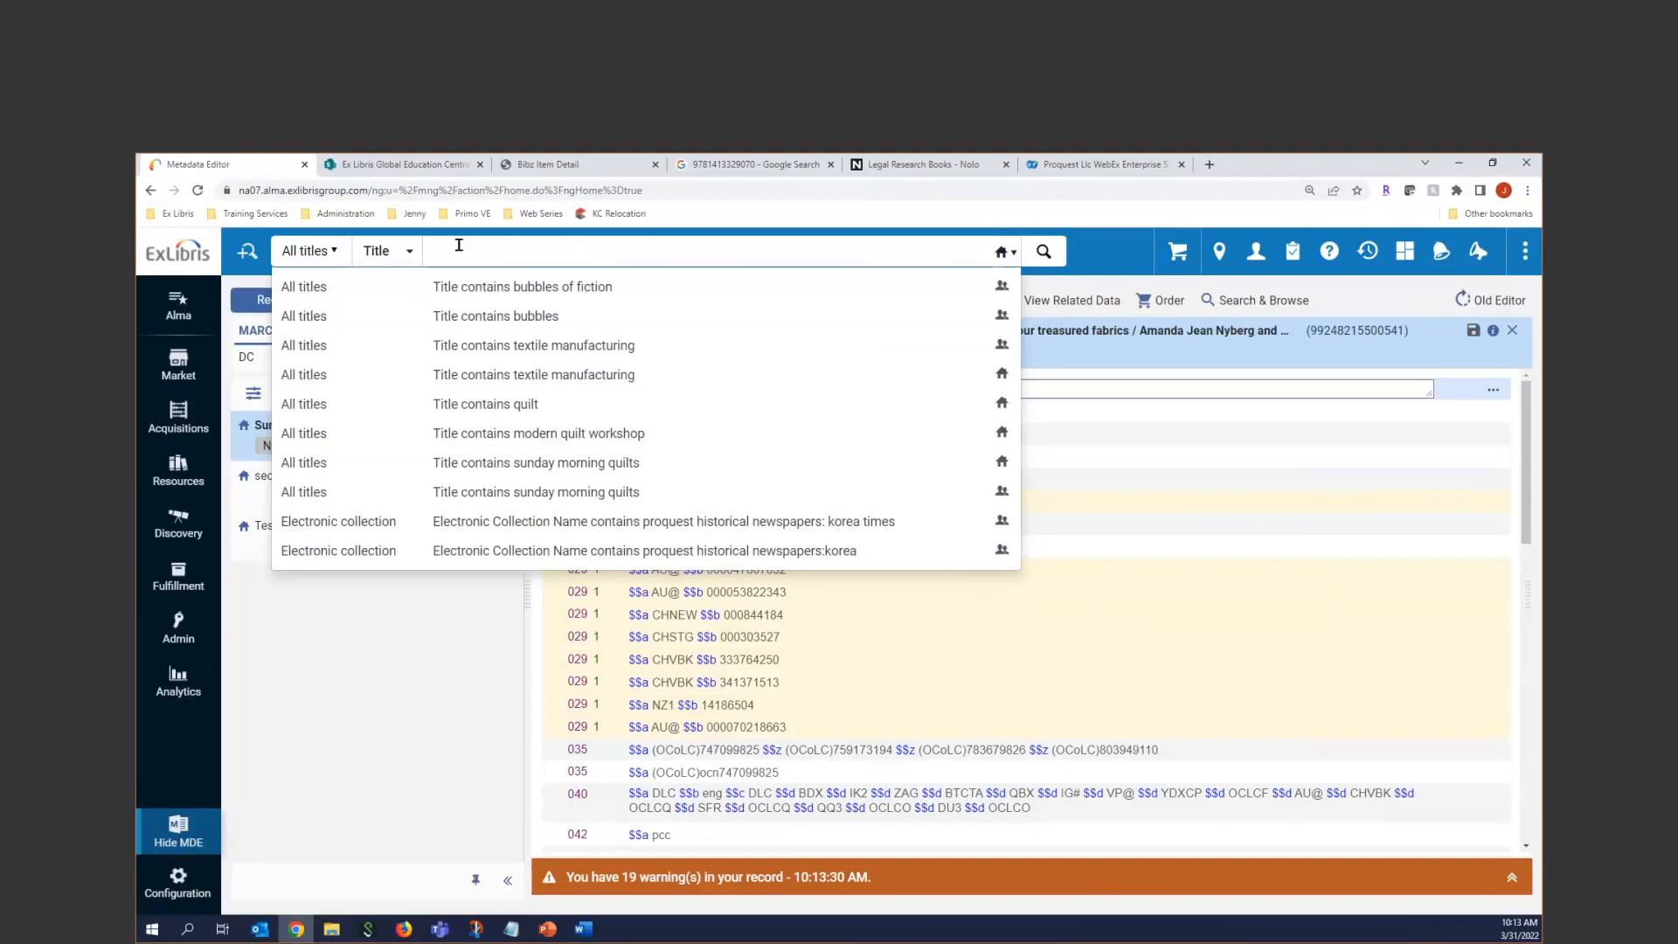
pyautogui.click(270, 677)
pyautogui.click(644, 306)
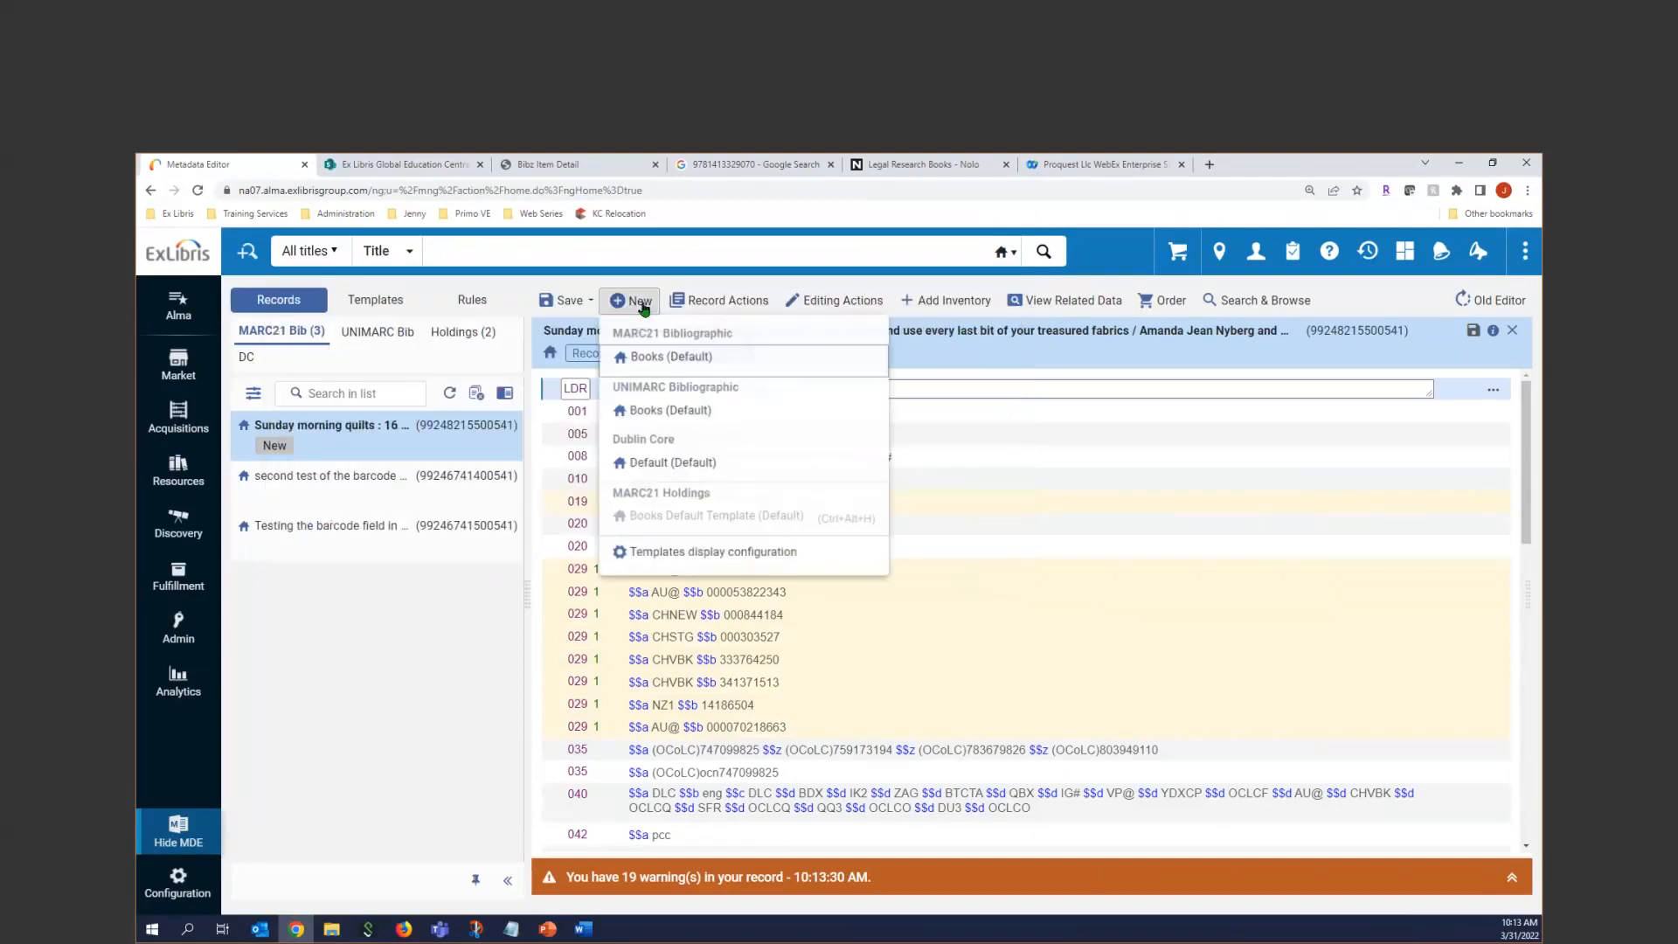
pyautogui.click(673, 357)
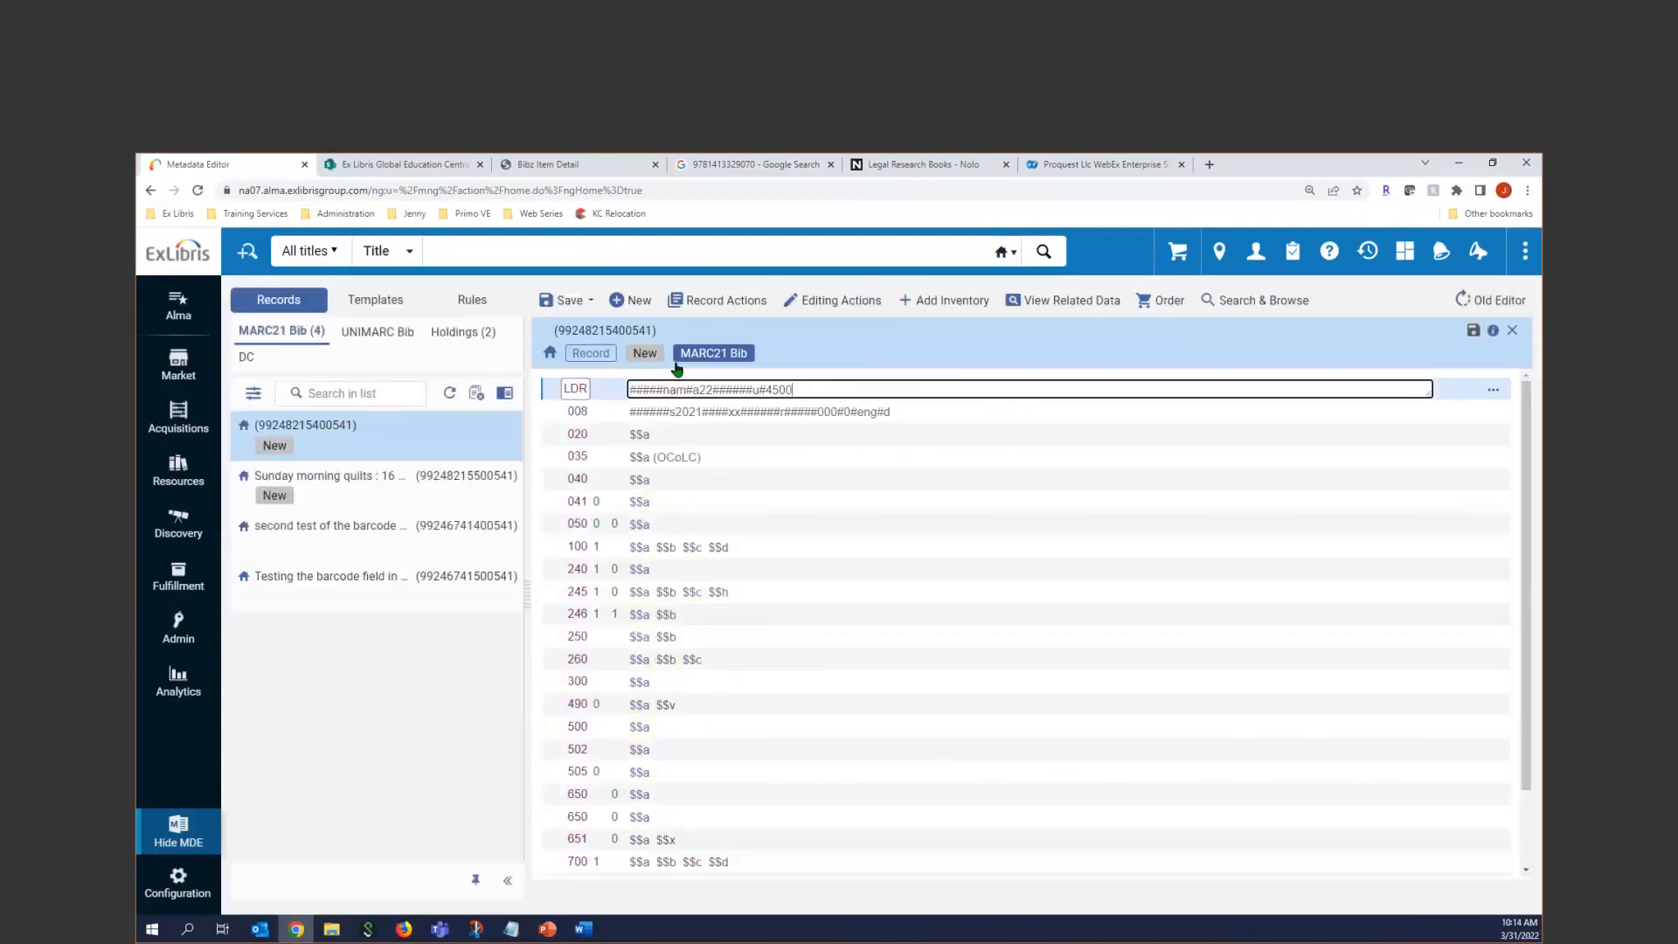
# Enter "15 minutes of play" as the title in field 245, subfield a, of the new record.
pyautogui.click(656, 591)
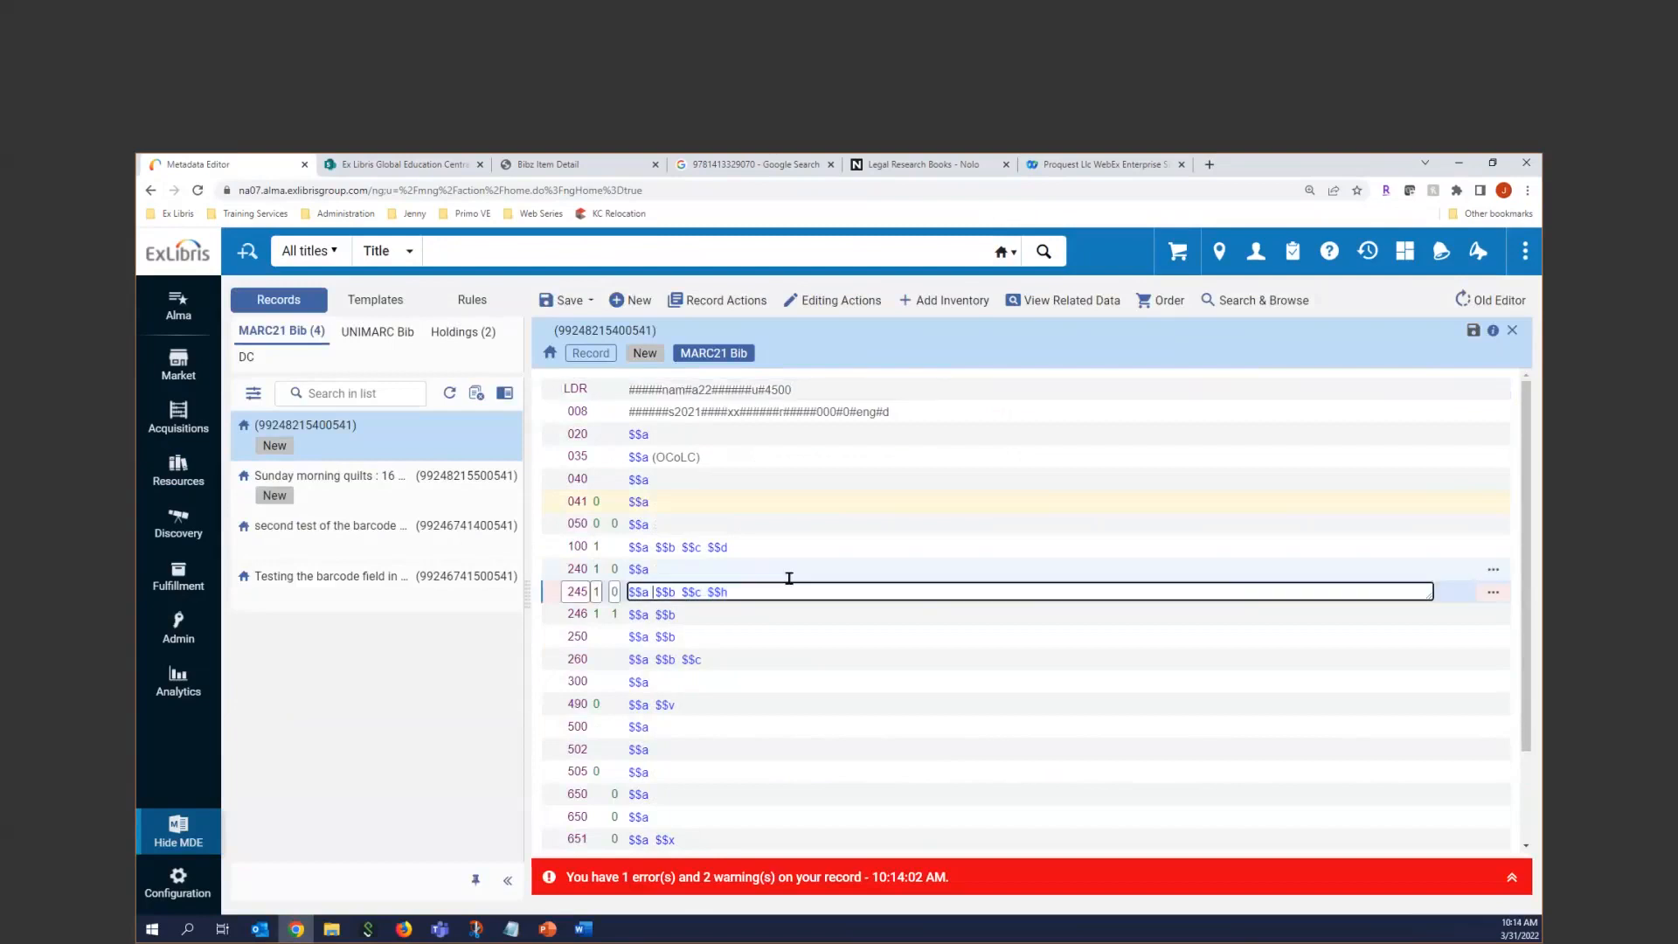
pyautogui.write('15 min')
pyautogui.write('utes of ')
pyautogui.write('pal')
pyautogui.write('y')
pyautogui.press('BackSpace')
pyautogui.press('BackSpace')
pyautogui.press('BackSpace')
pyautogui.write('lay')
# Enter the author's name in field 100, subfield a, and save the bibliographic record.
pyautogui.click(652, 546)
pyautogui.write('Wolfe, ')
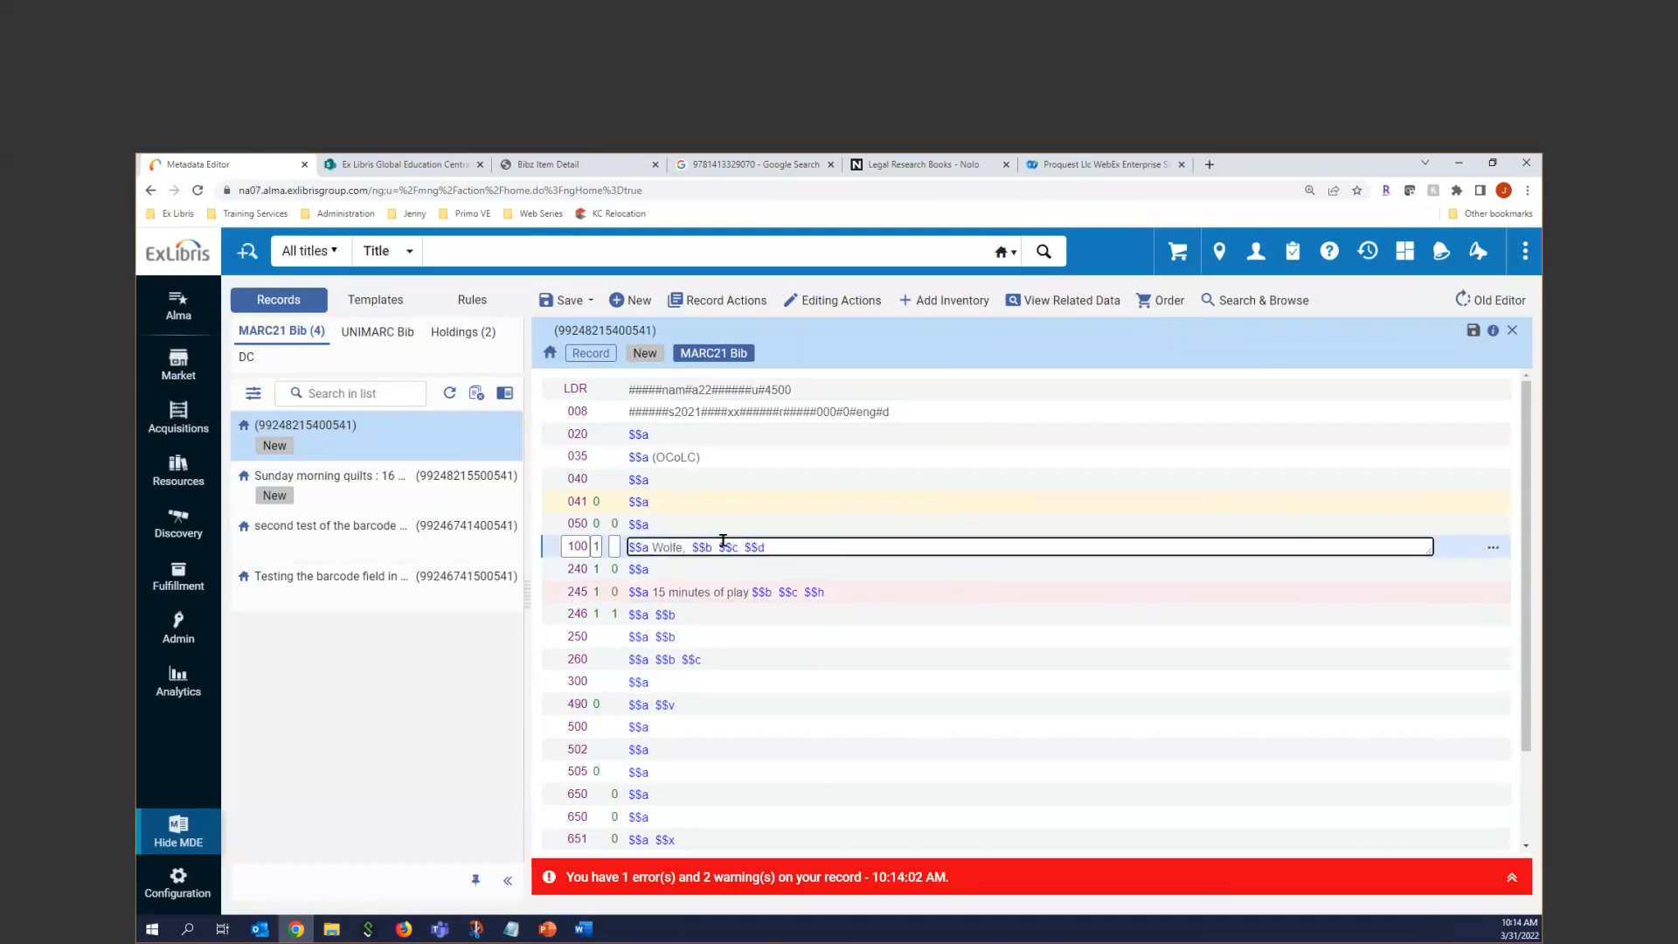
pyautogui.write('Vico')
pyautogui.press('BackSpace')
pyautogui.write('toria Findaly')
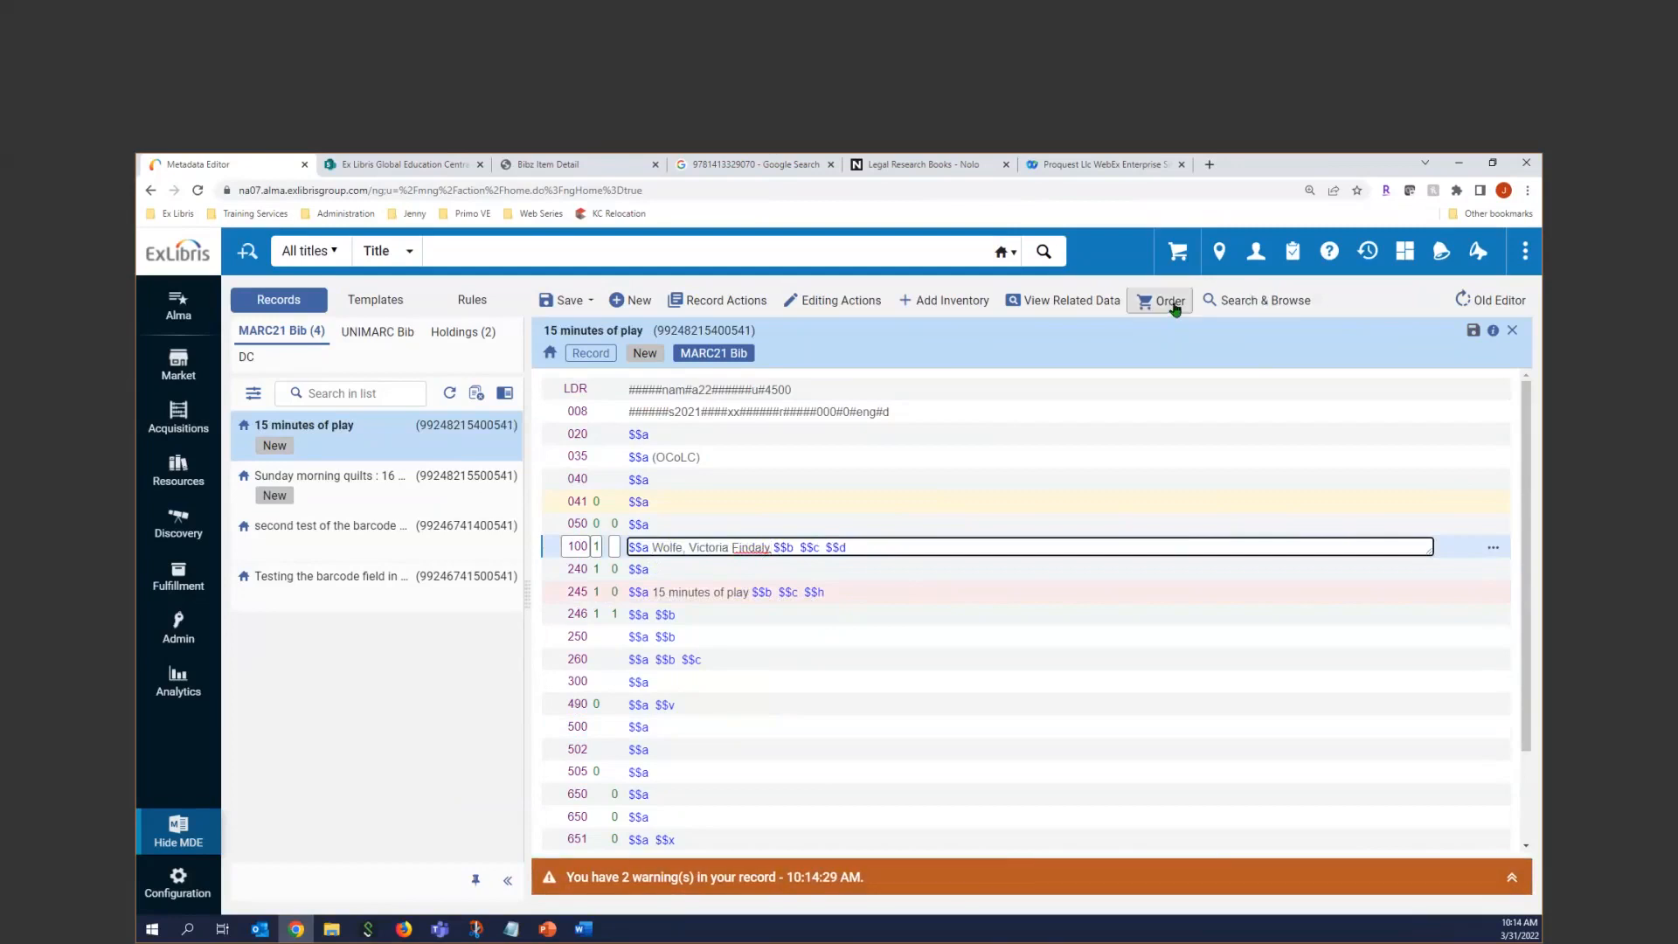
pyautogui.click(569, 301)
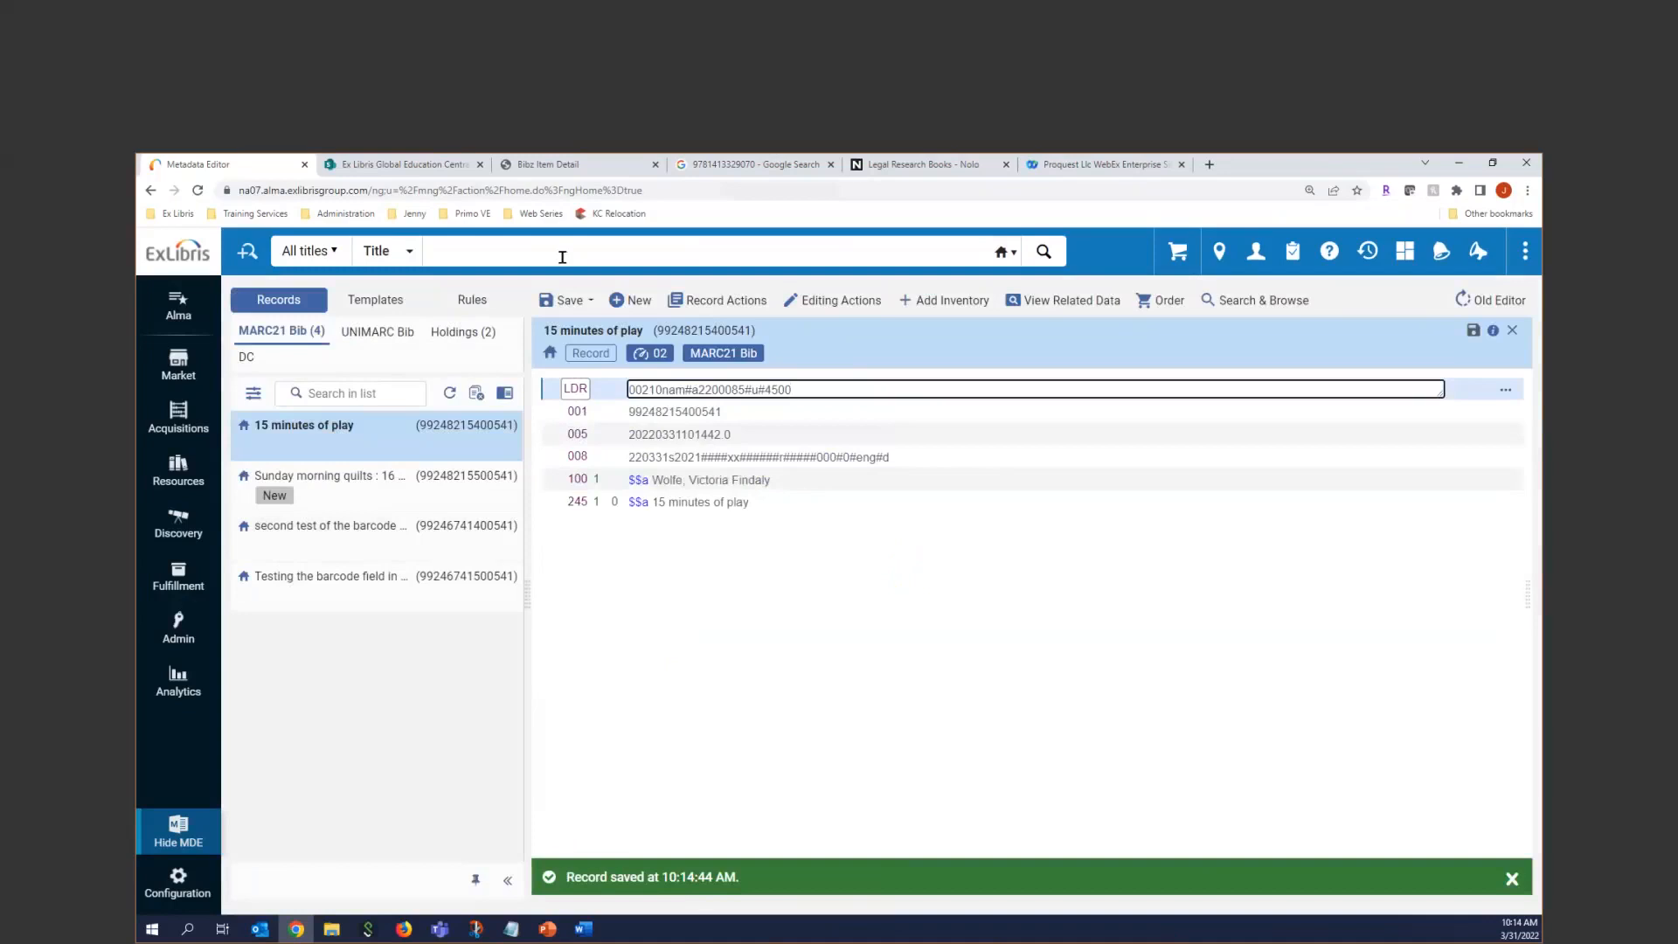
# Search the institution's titles for "vintage quilt revival".
pyautogui.click(487, 251)
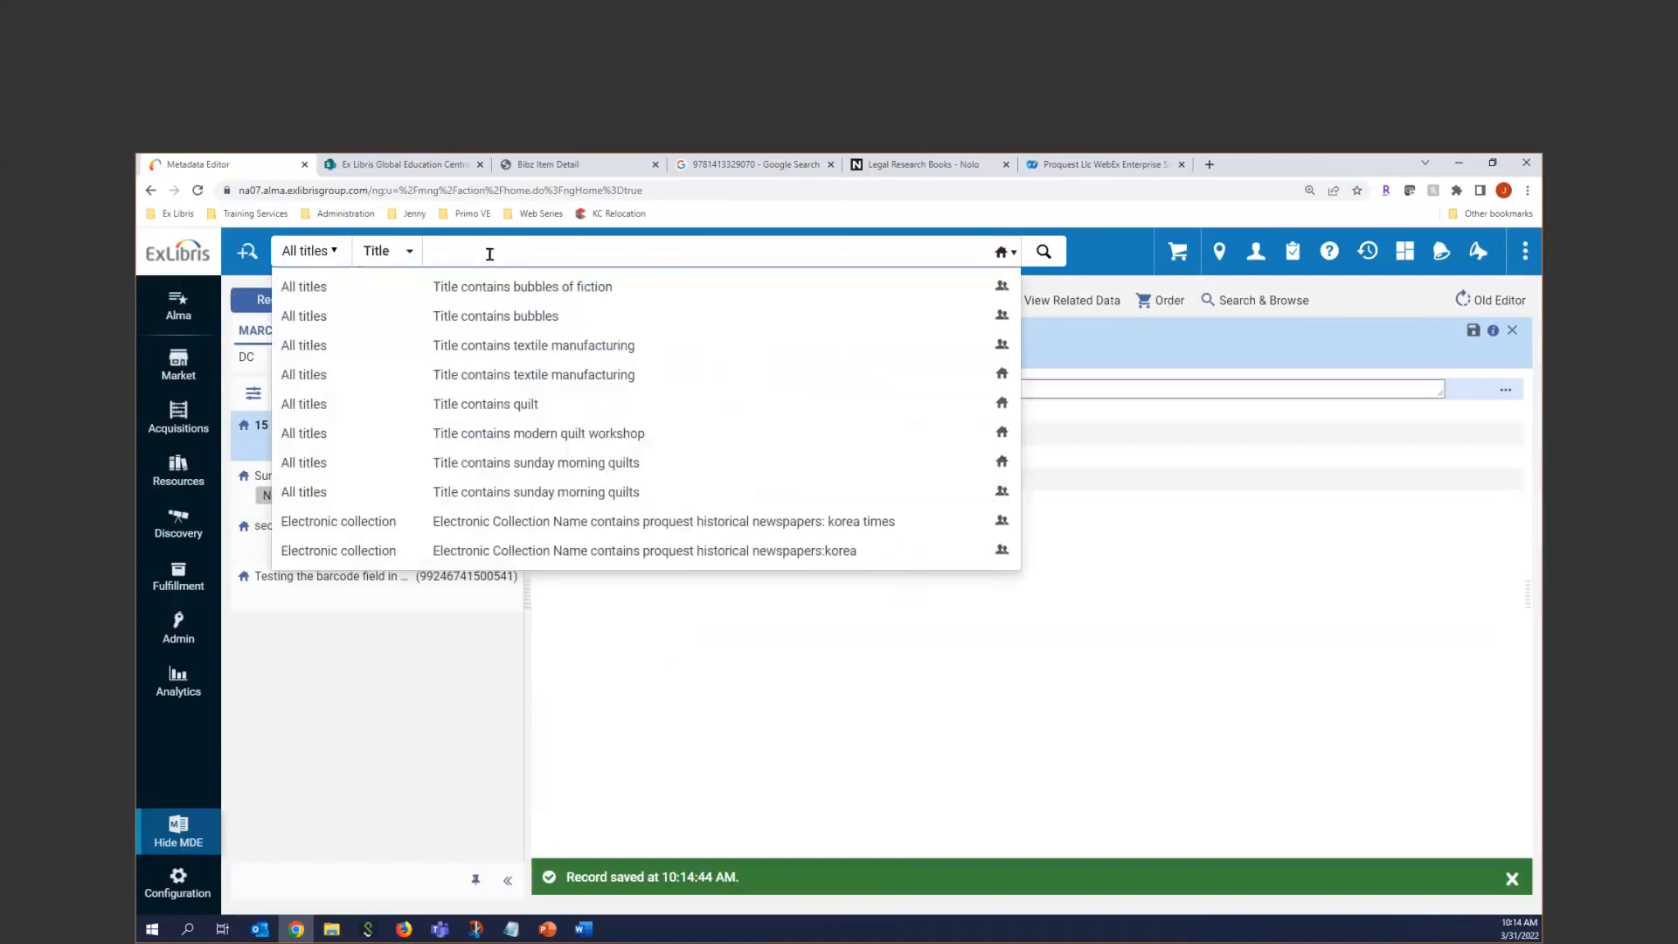
pyautogui.write('vintage quilt')
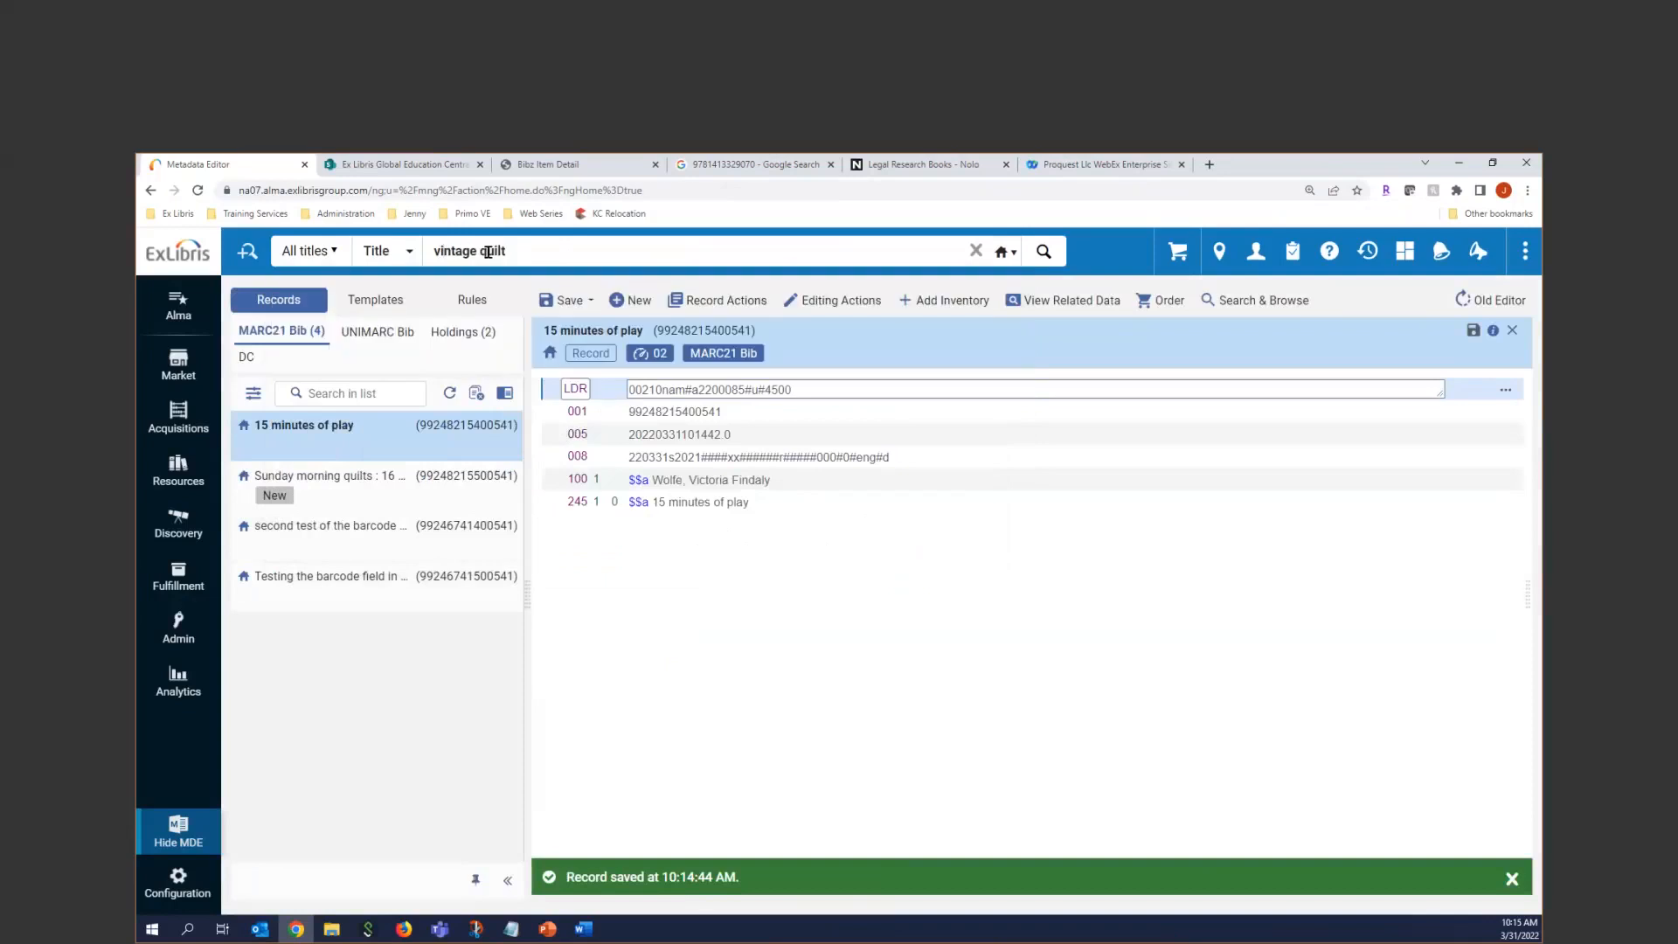
pyautogui.press('BackSpace')
pyautogui.write('revival')
pyautogui.press('Return')
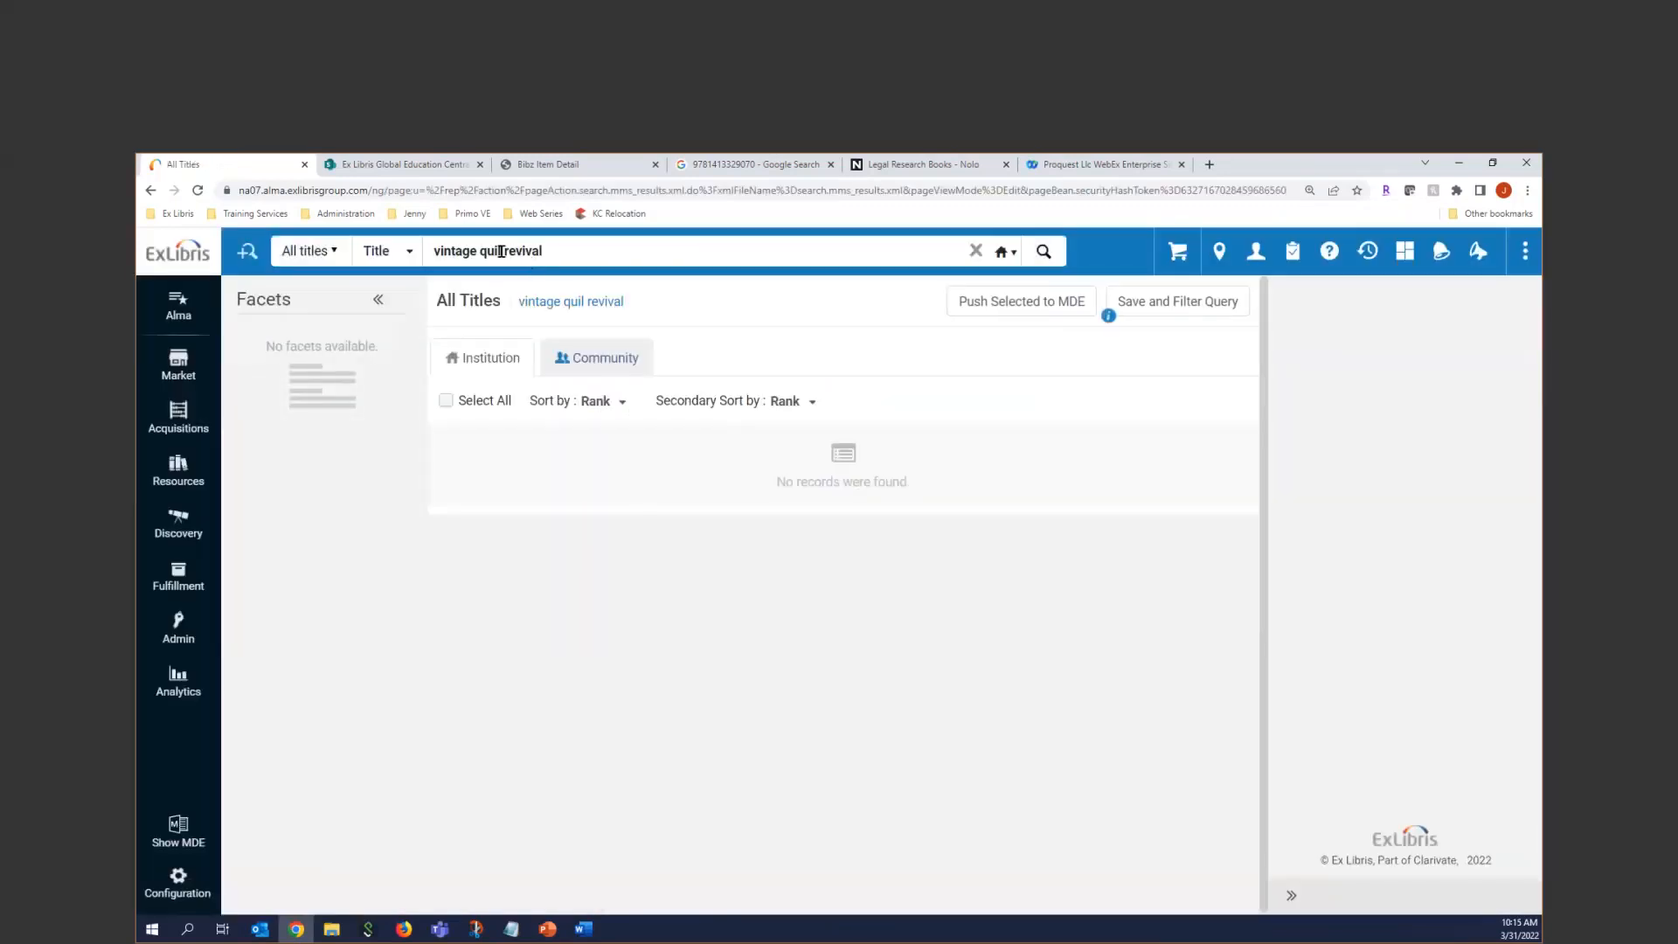
pyautogui.tripleClick(487, 251)
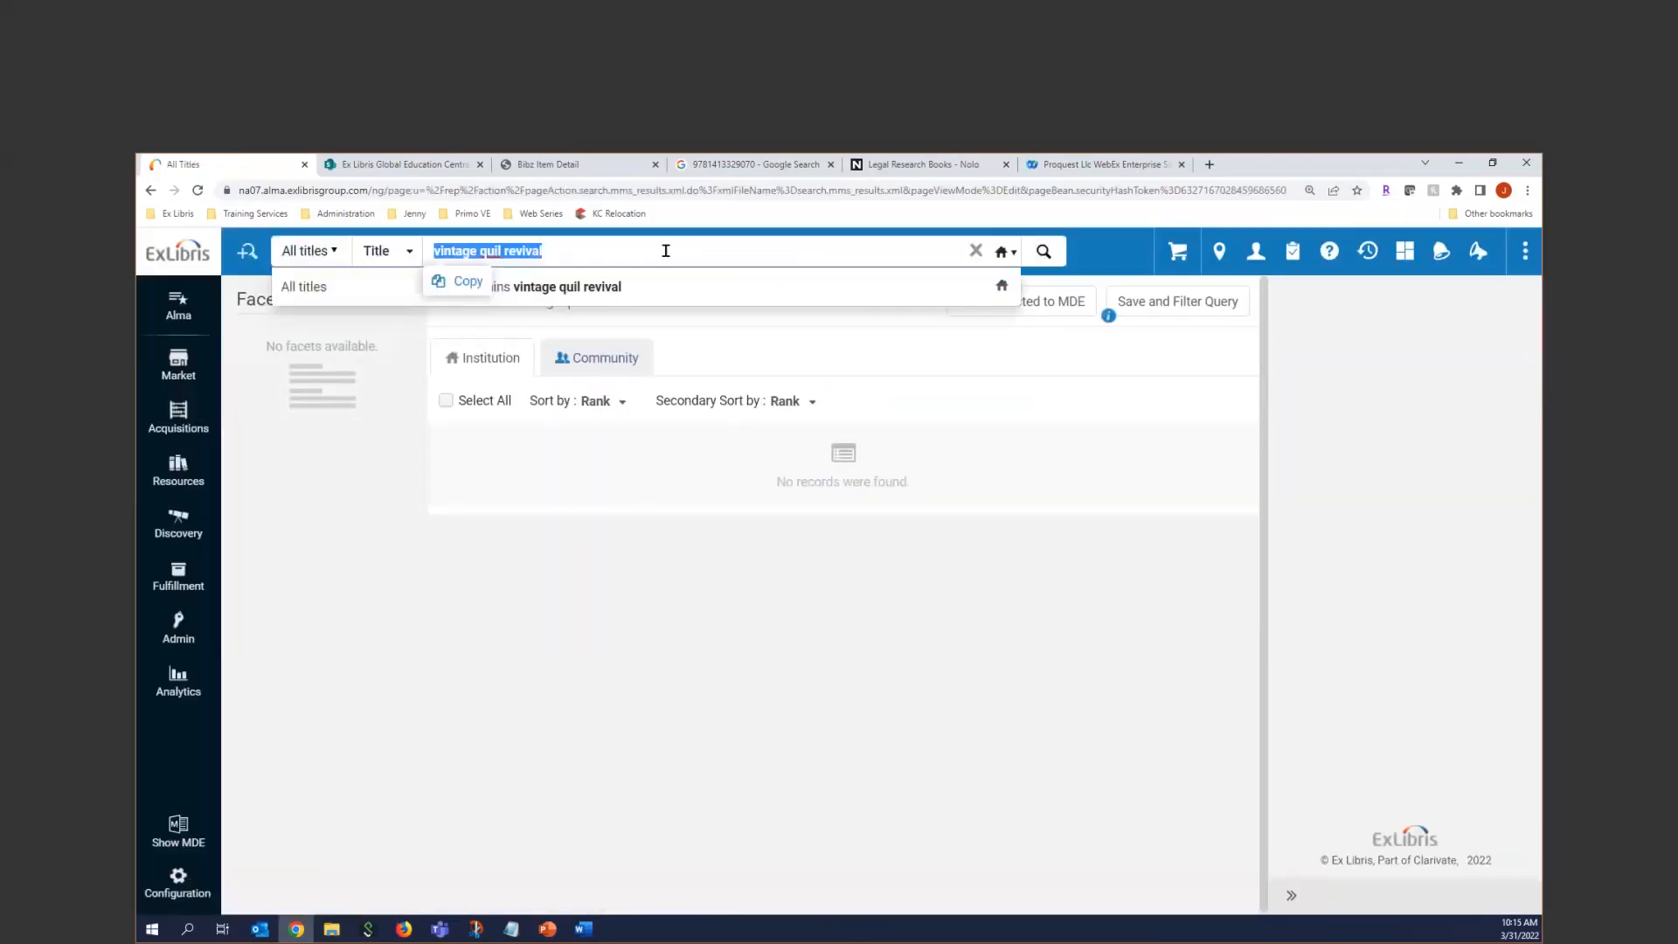
pyautogui.click(501, 251)
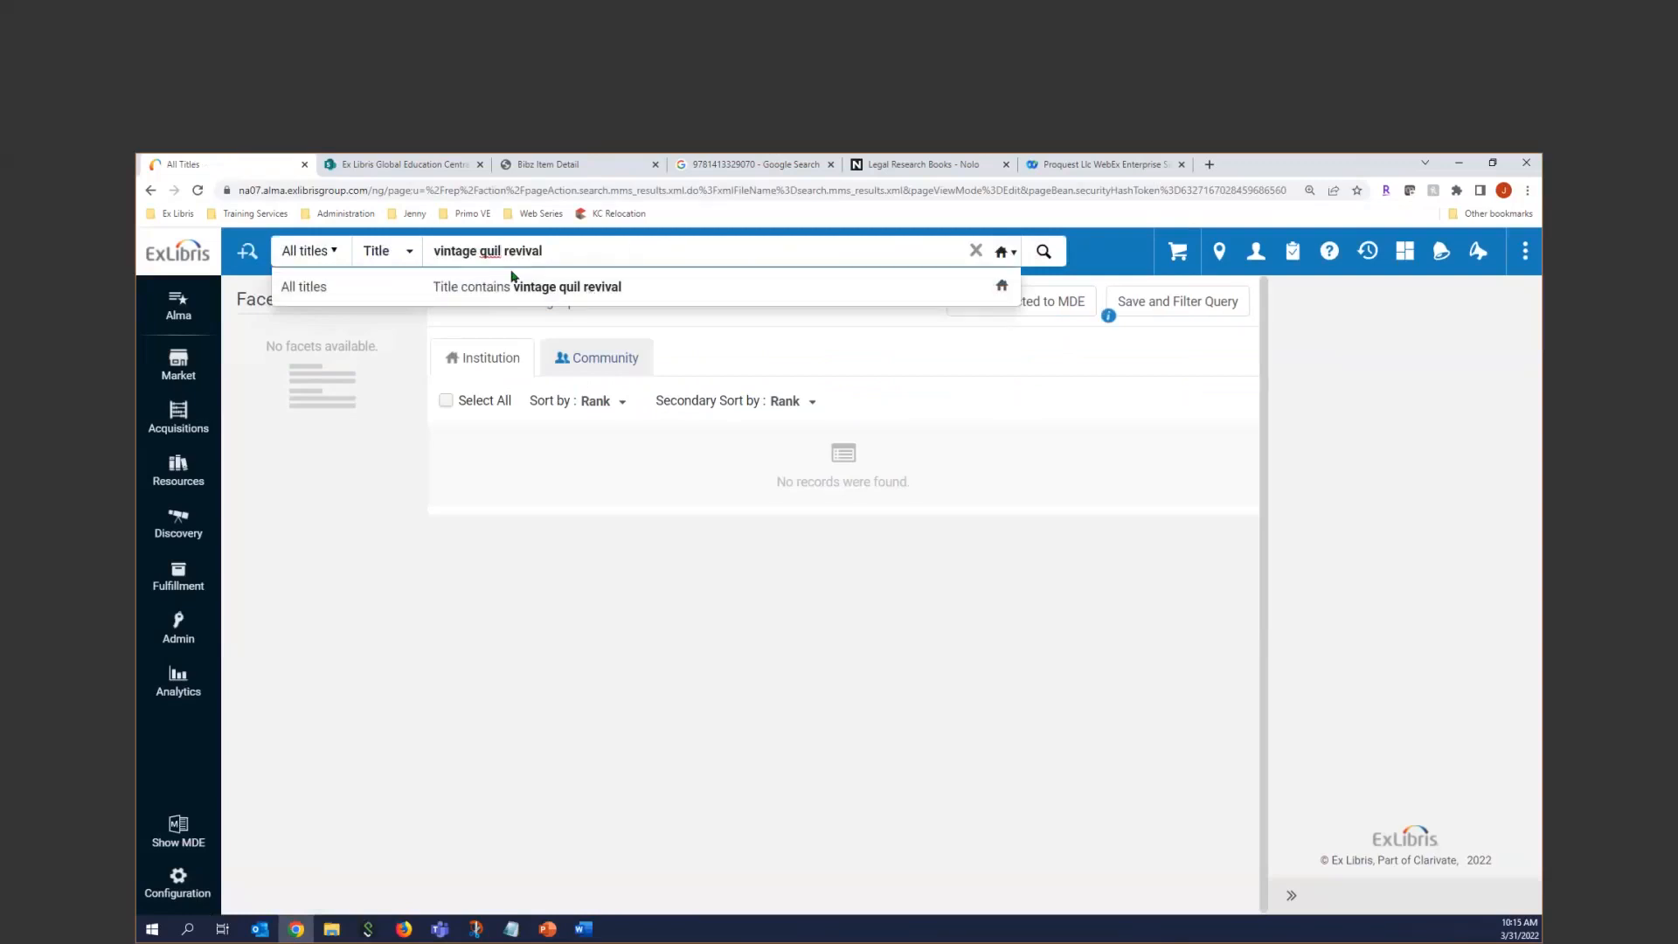
pyautogui.write('t')
pyautogui.press('Return')
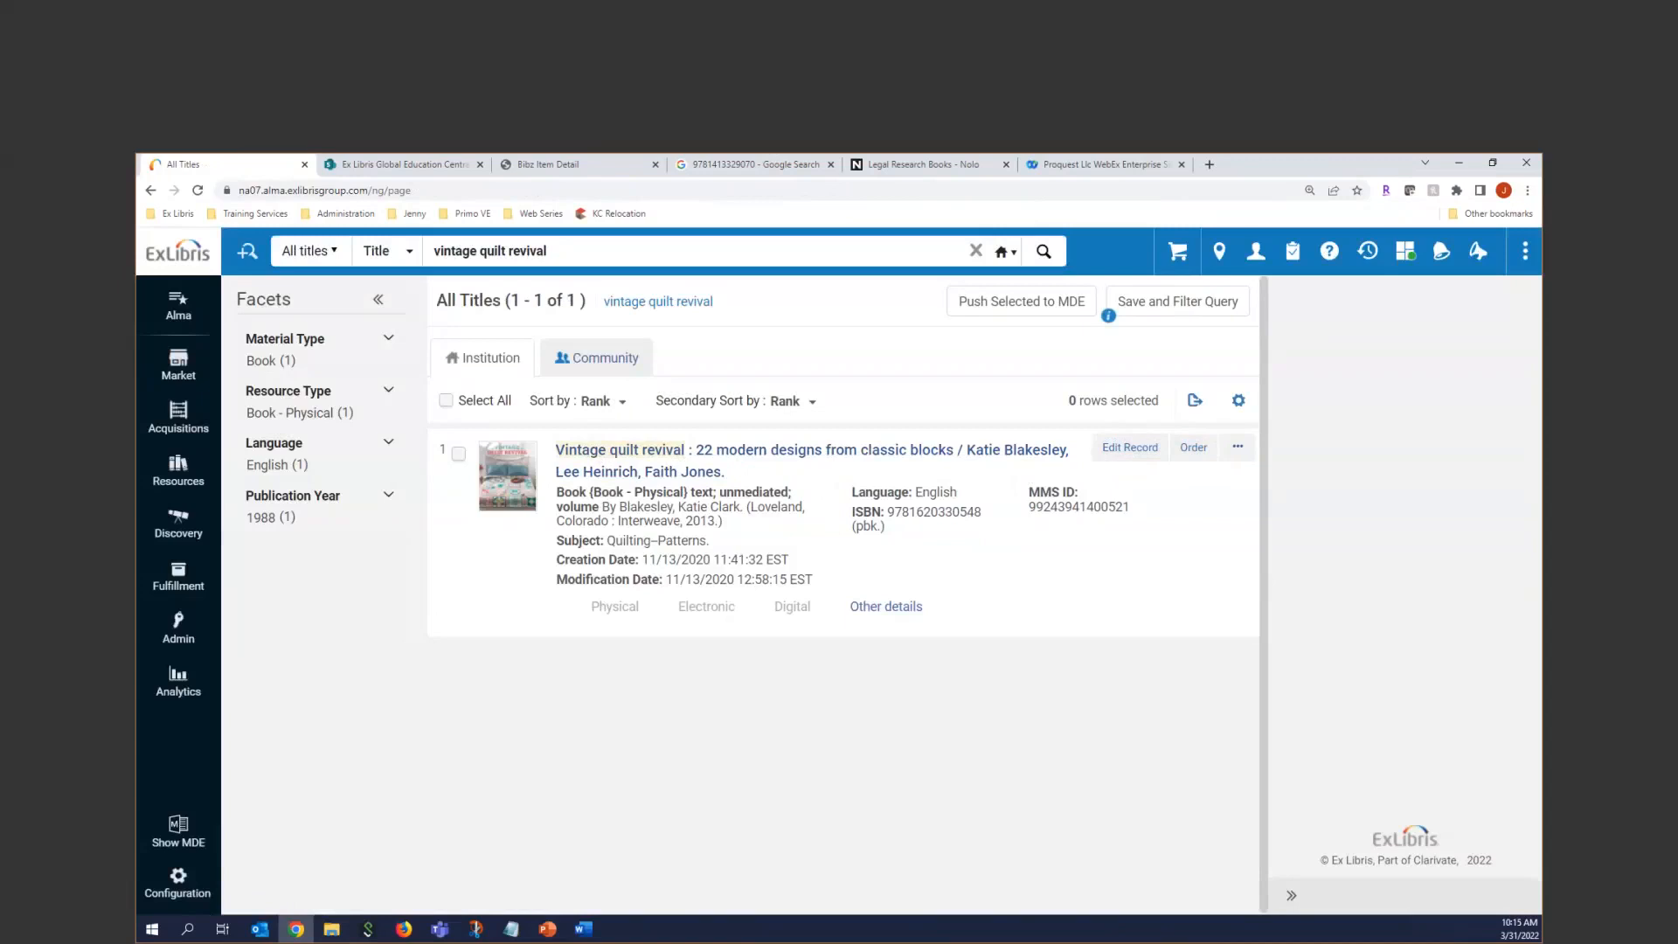
# Switch to PowerPoint and start the slide show from the Purchase Order Lines agenda slide.
pyautogui.click(551, 931)
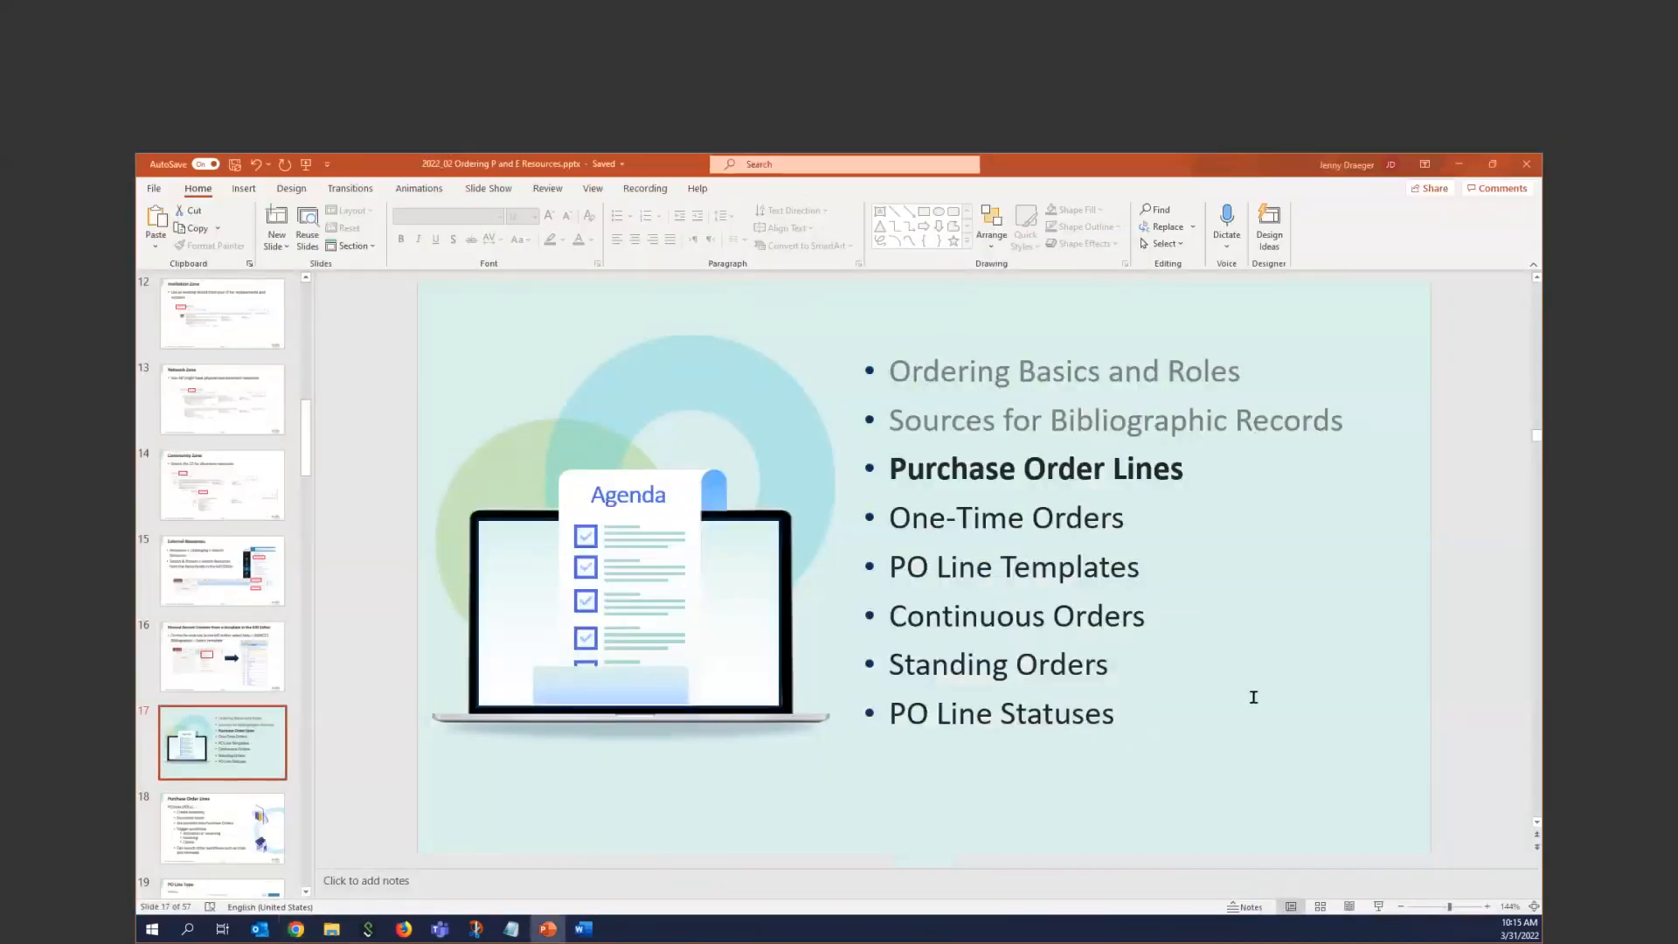
pyautogui.click(1247, 723)
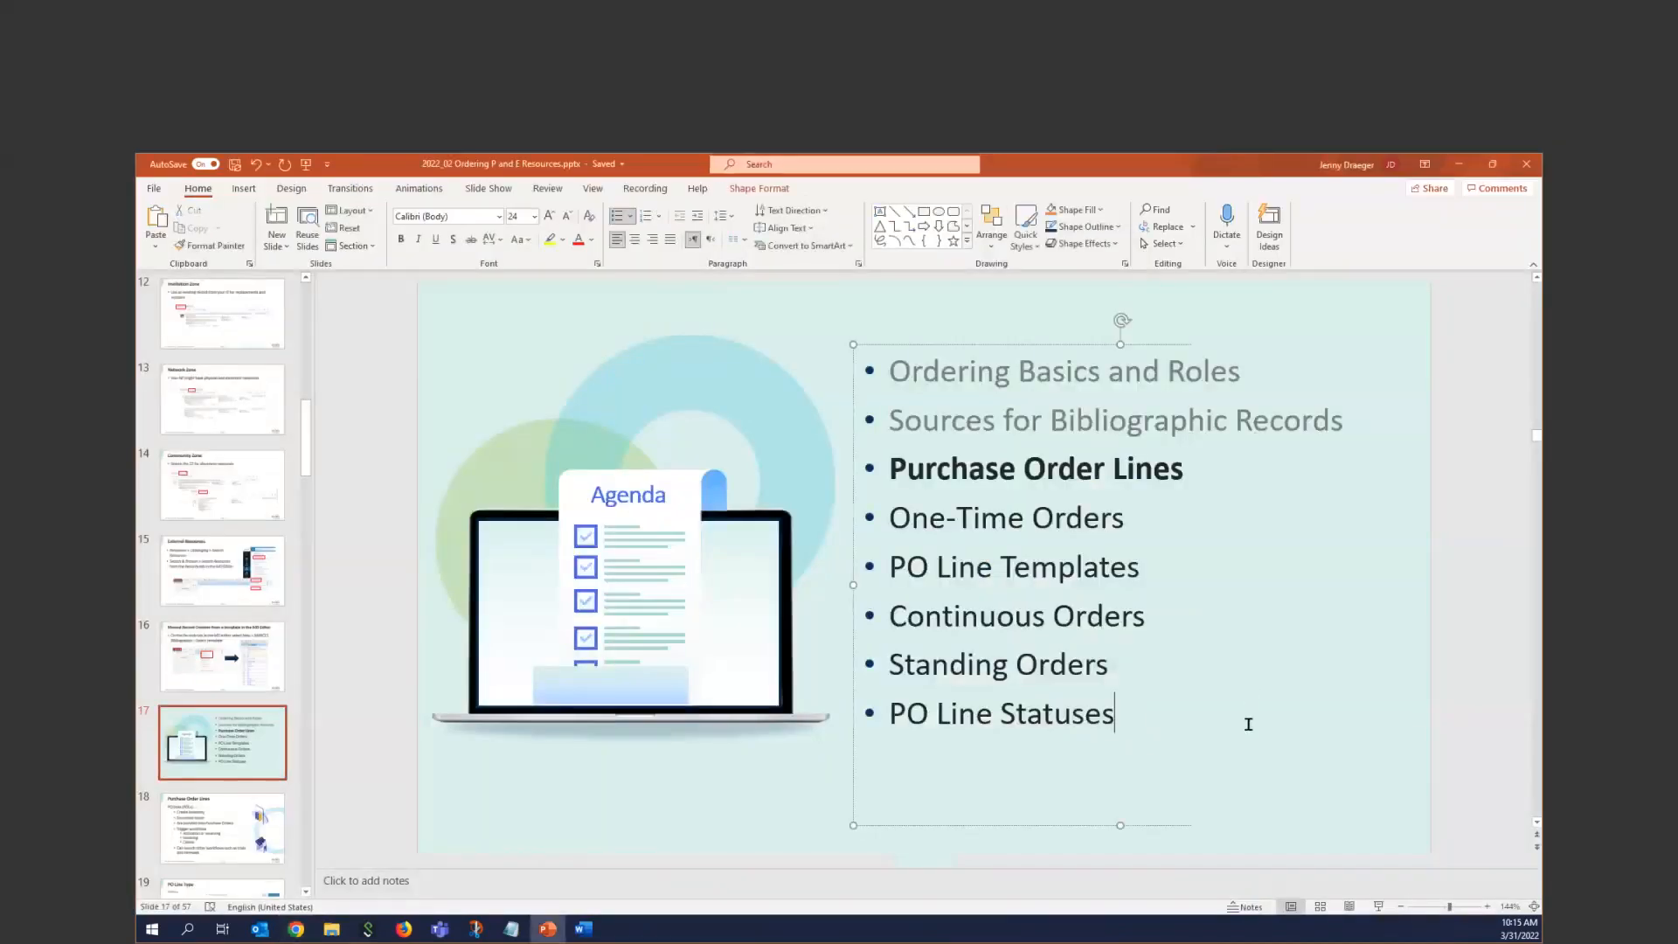
pyautogui.click(1376, 907)
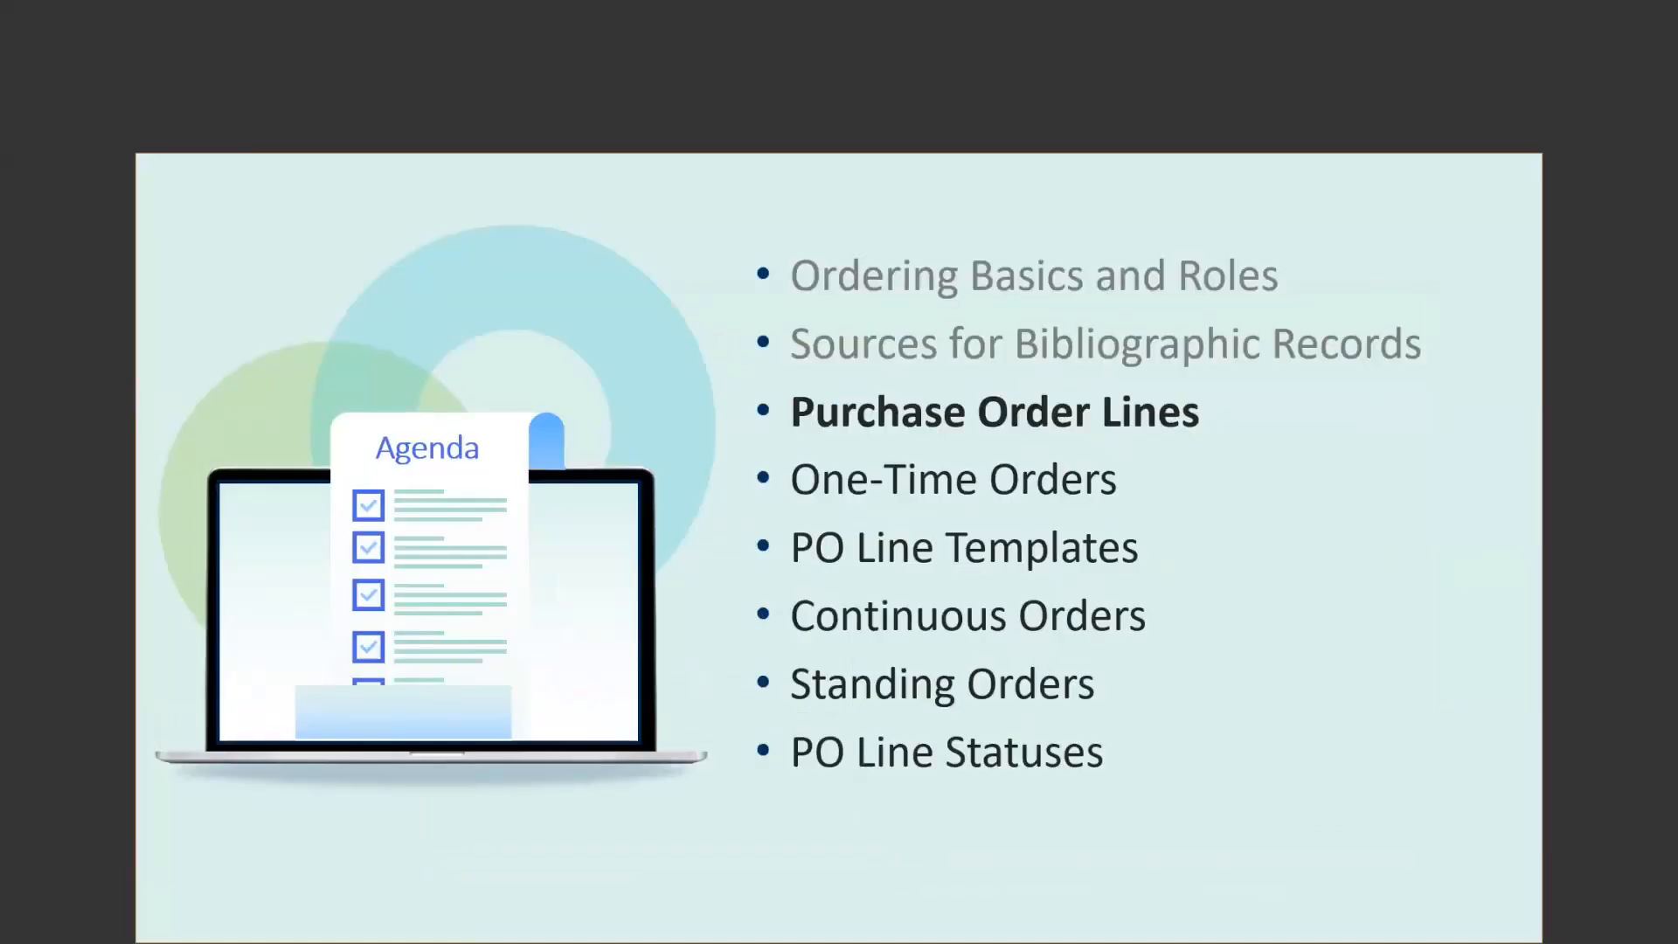
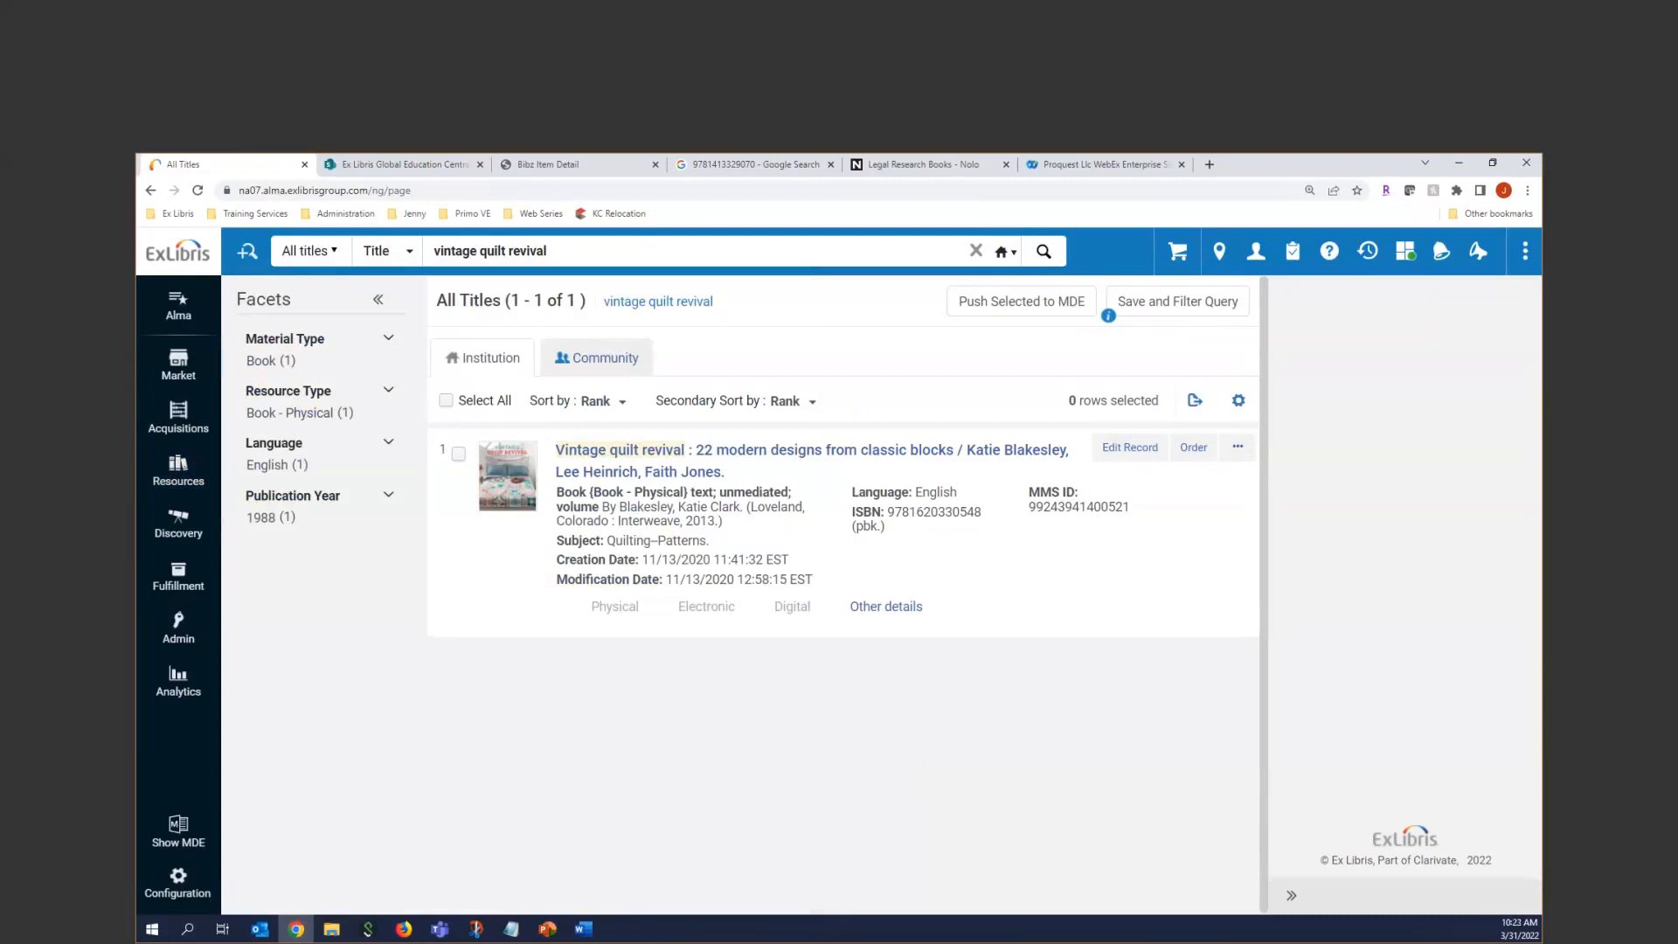
# Return to PowerPoint, present from the One-Time Orders agenda slide 24 and advance to slide 25.
pyautogui.click(548, 929)
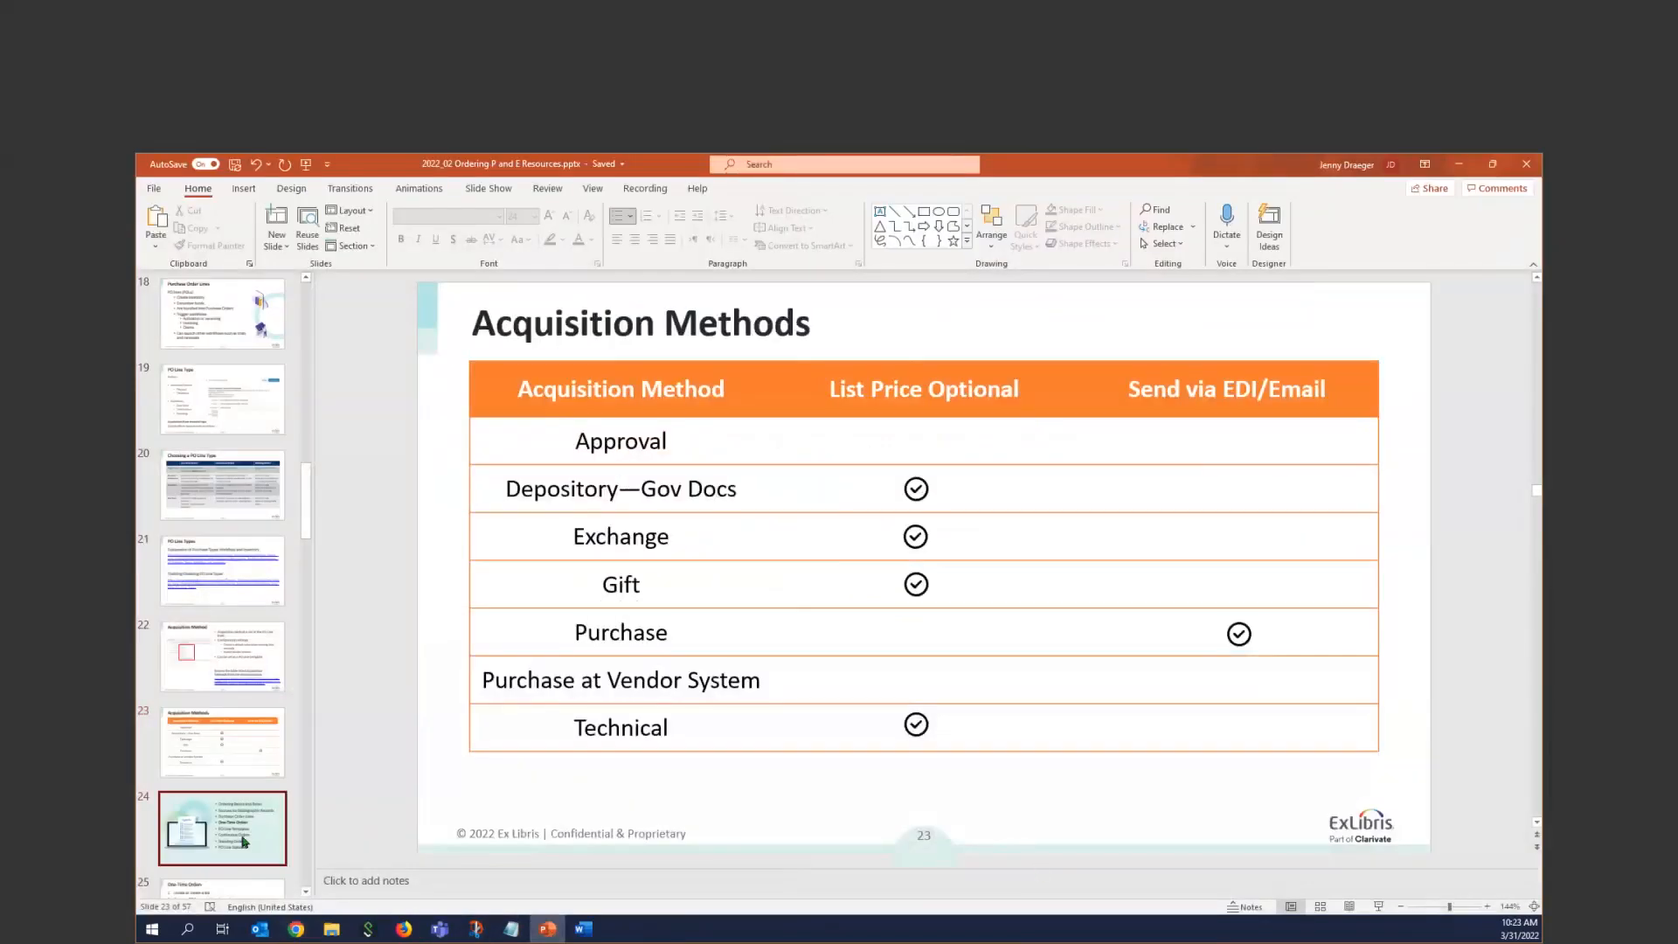
pyautogui.click(244, 841)
pyautogui.click(1378, 906)
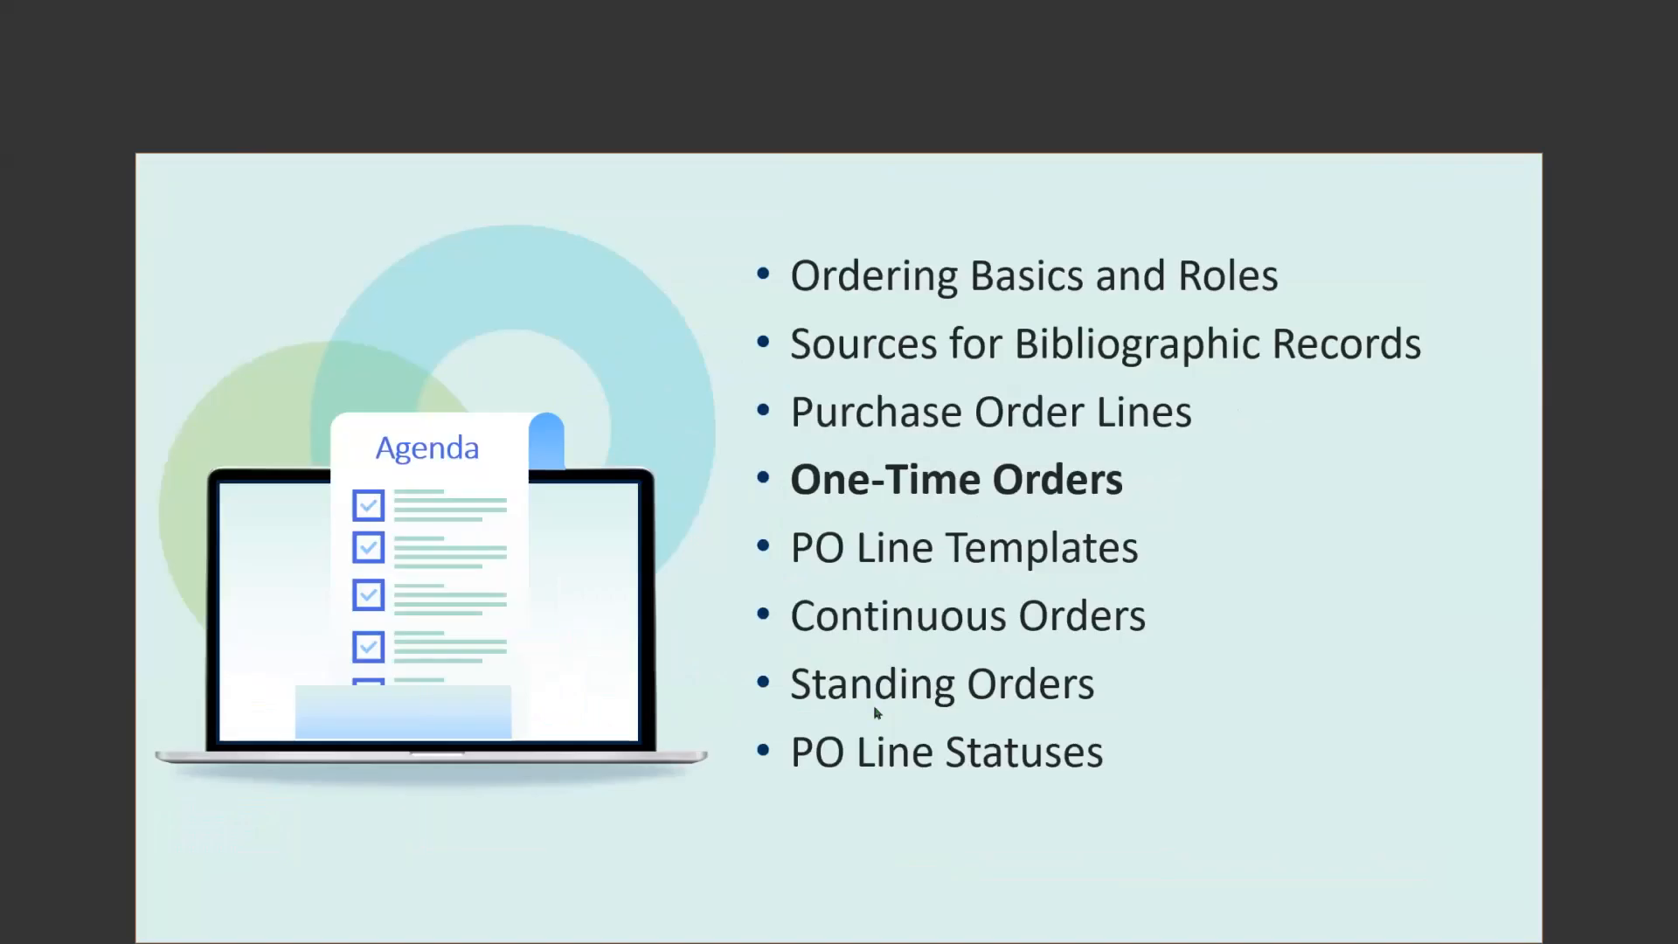
pyautogui.click(1246, 709)
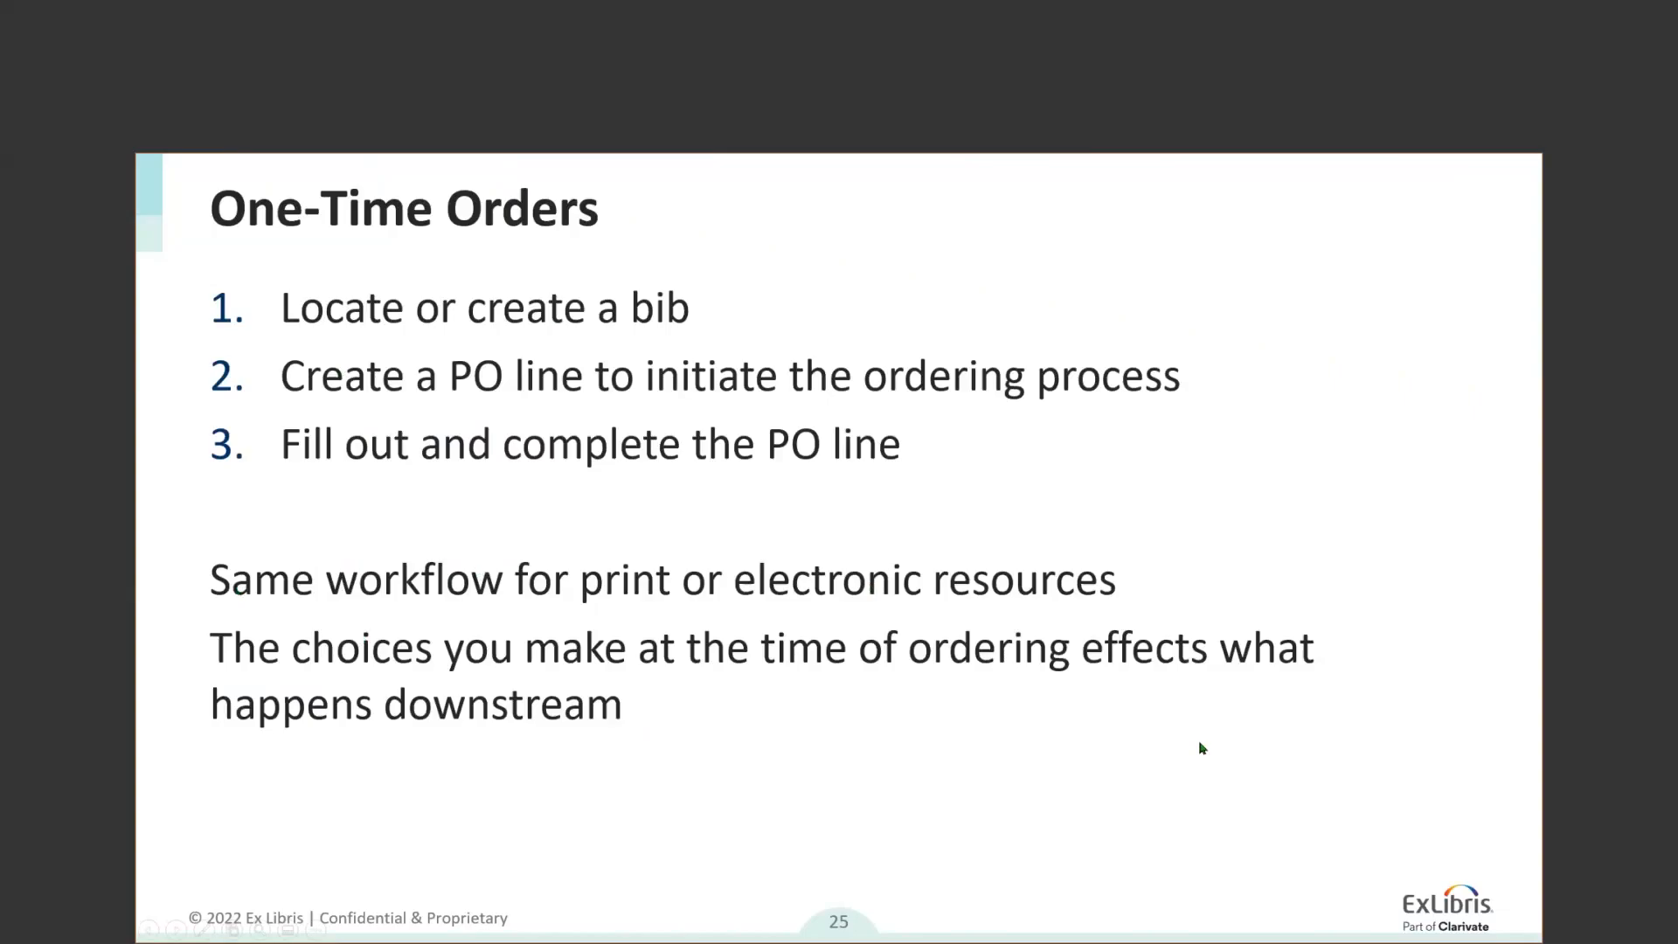
# Leave the slide show for Alma and start an order for the "Sunday morning quilts" record from the Metadata Editor.
pyautogui.press('Escape')
pyautogui.click(1458, 164)
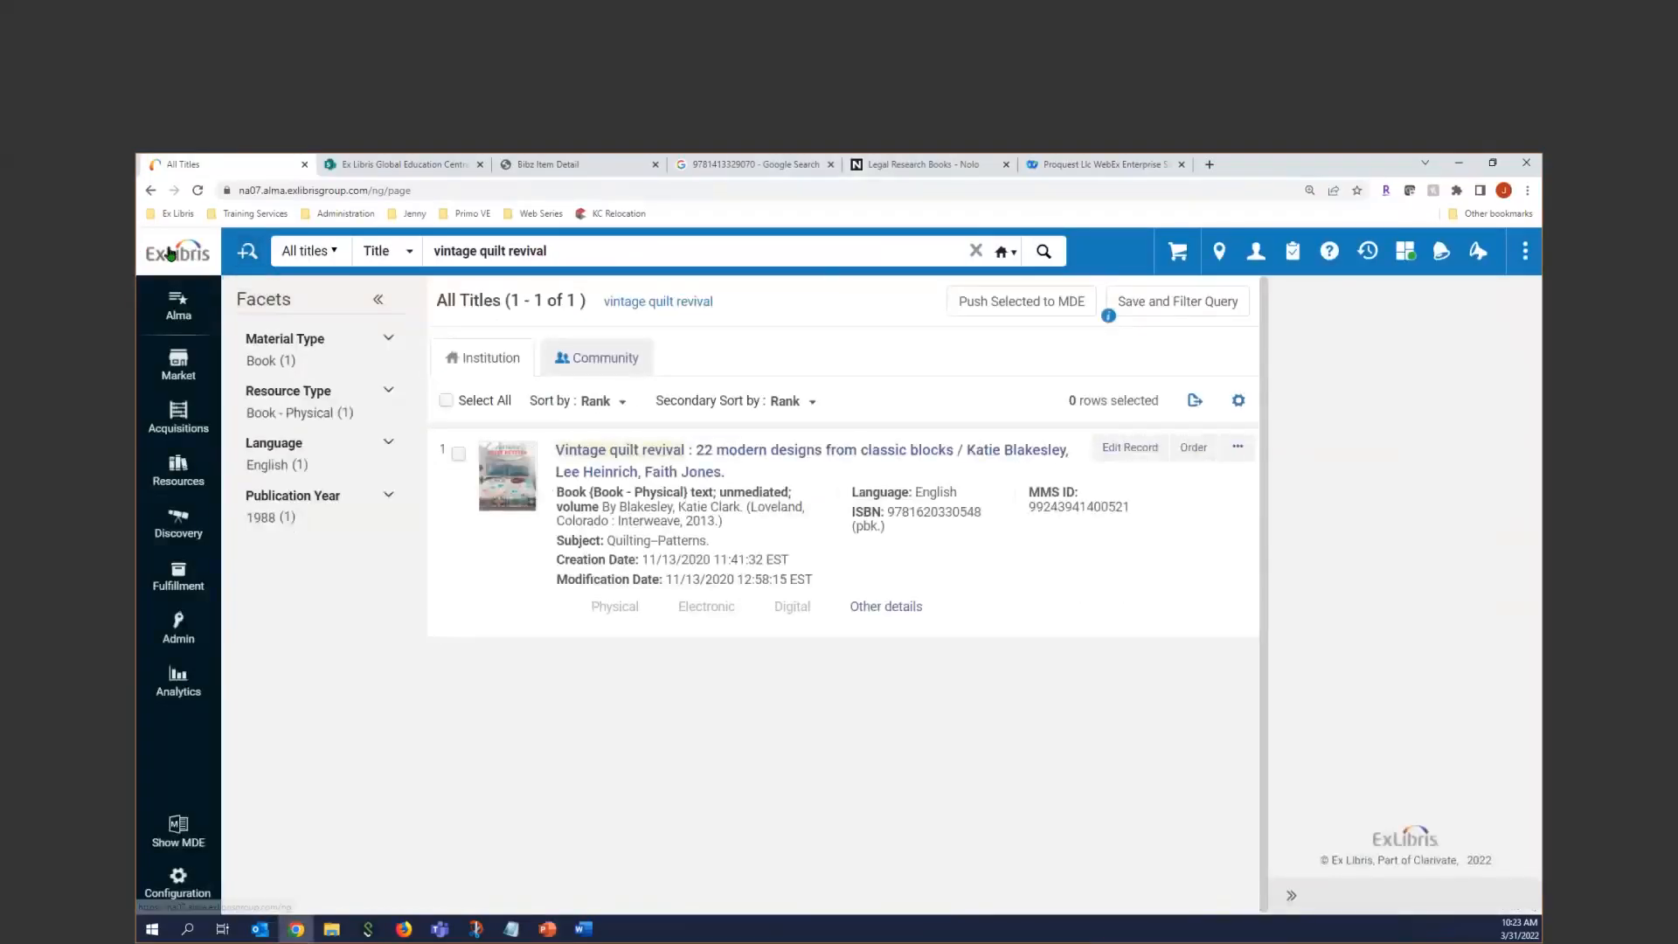
pyautogui.click(185, 469)
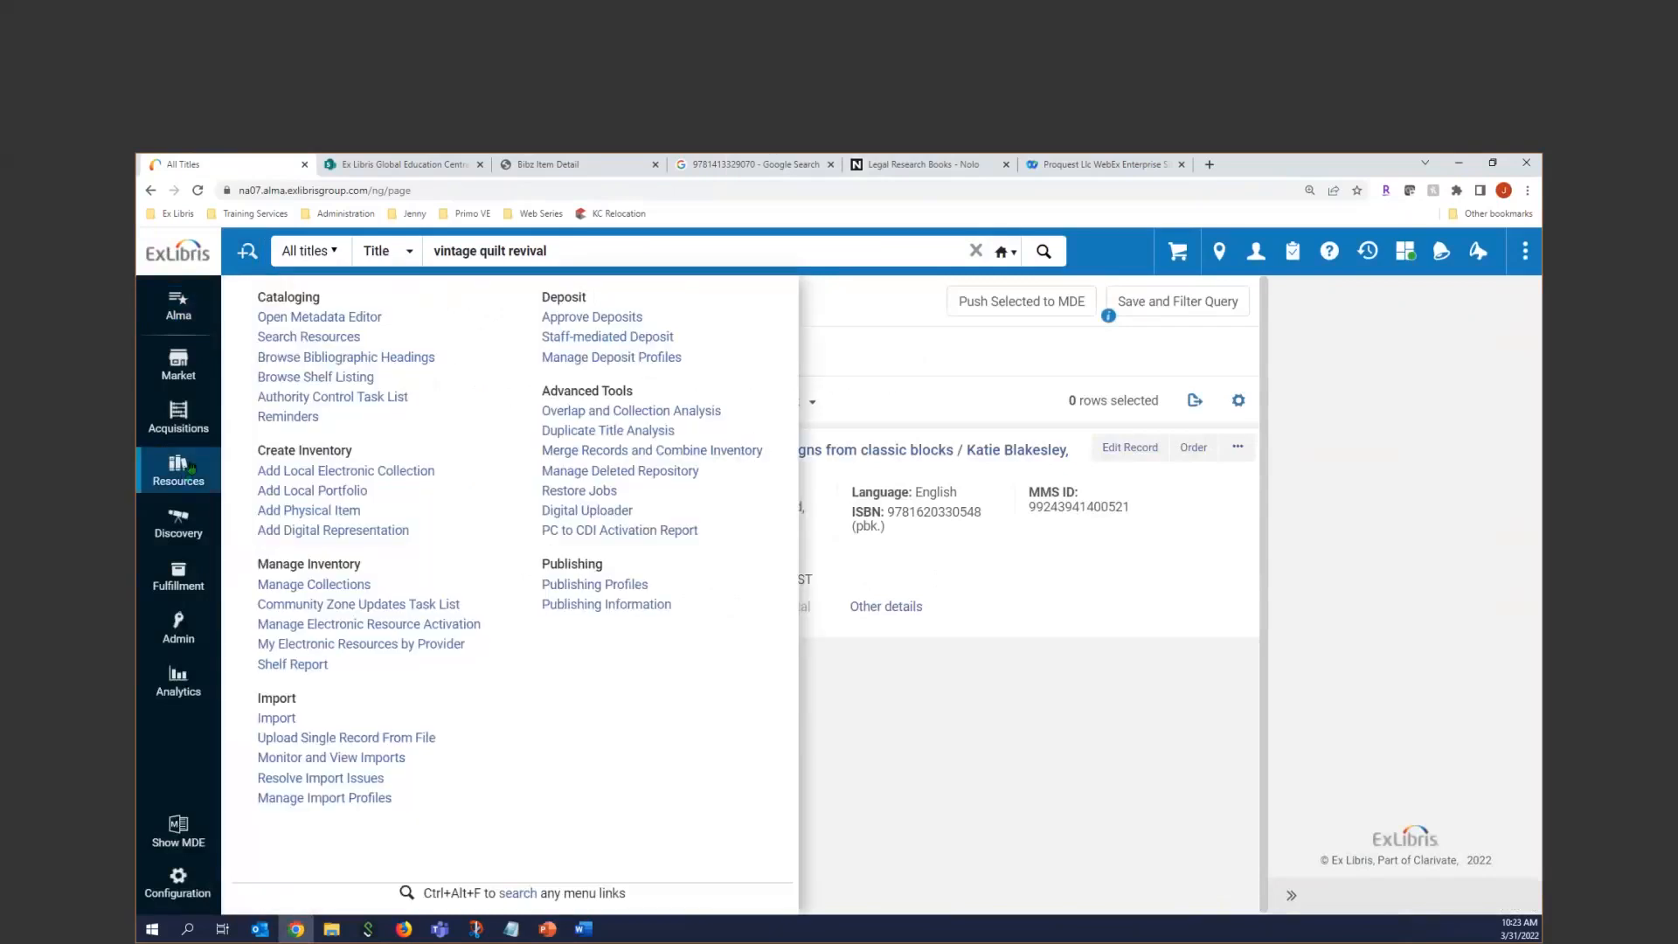
pyautogui.click(337, 319)
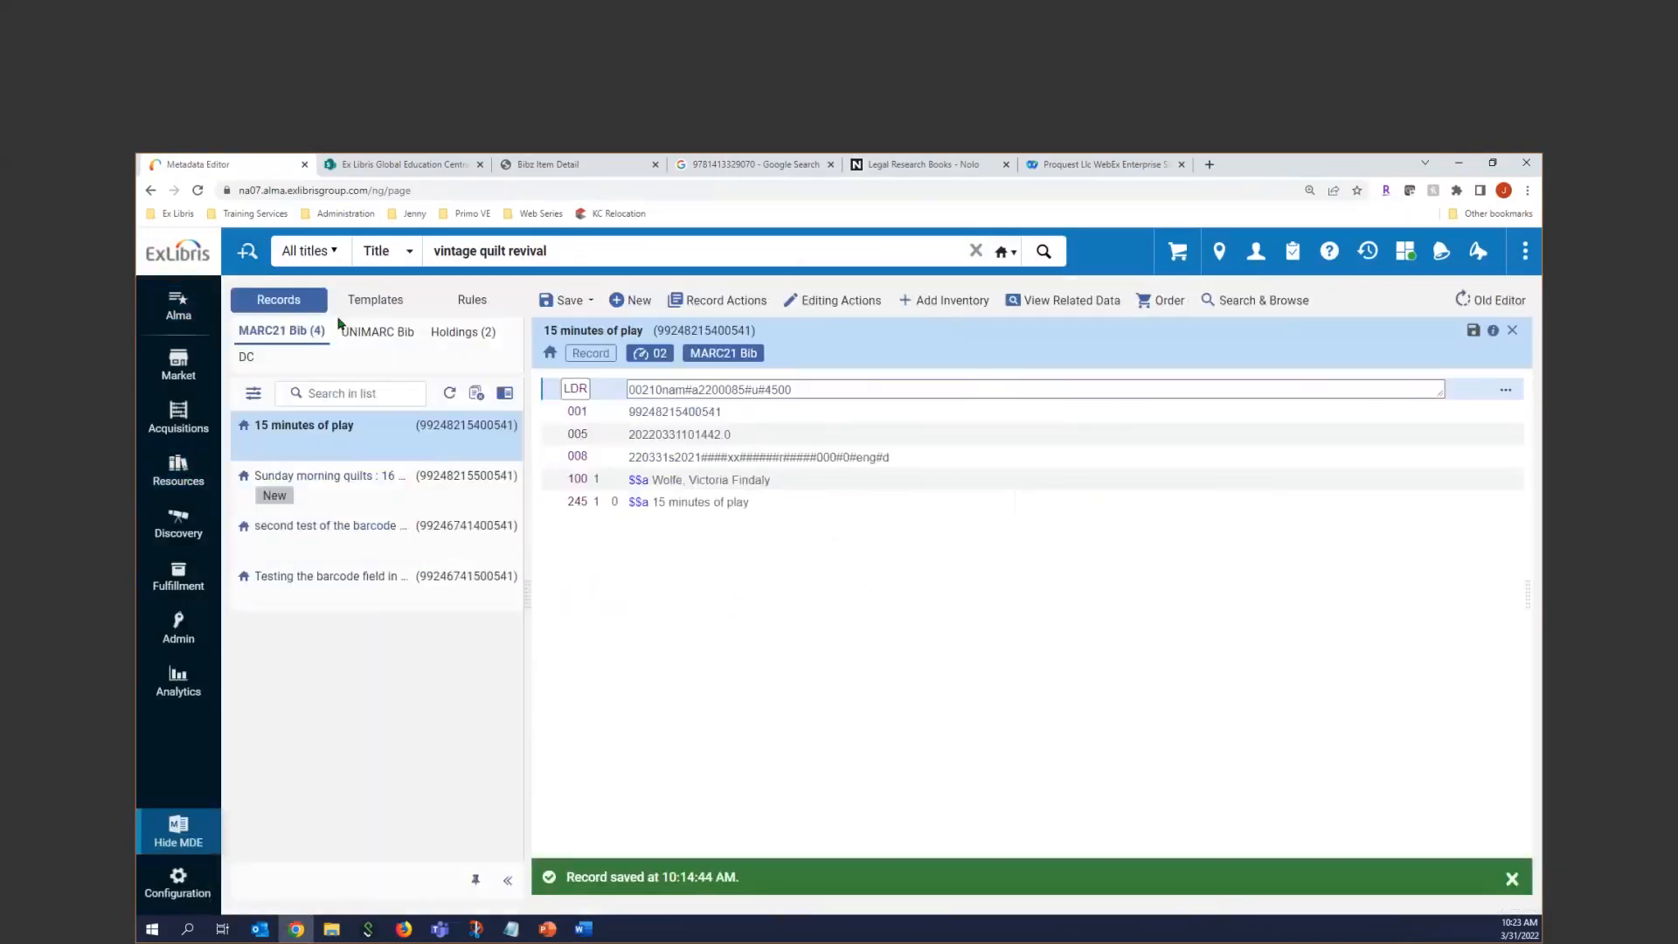
pyautogui.click(372, 489)
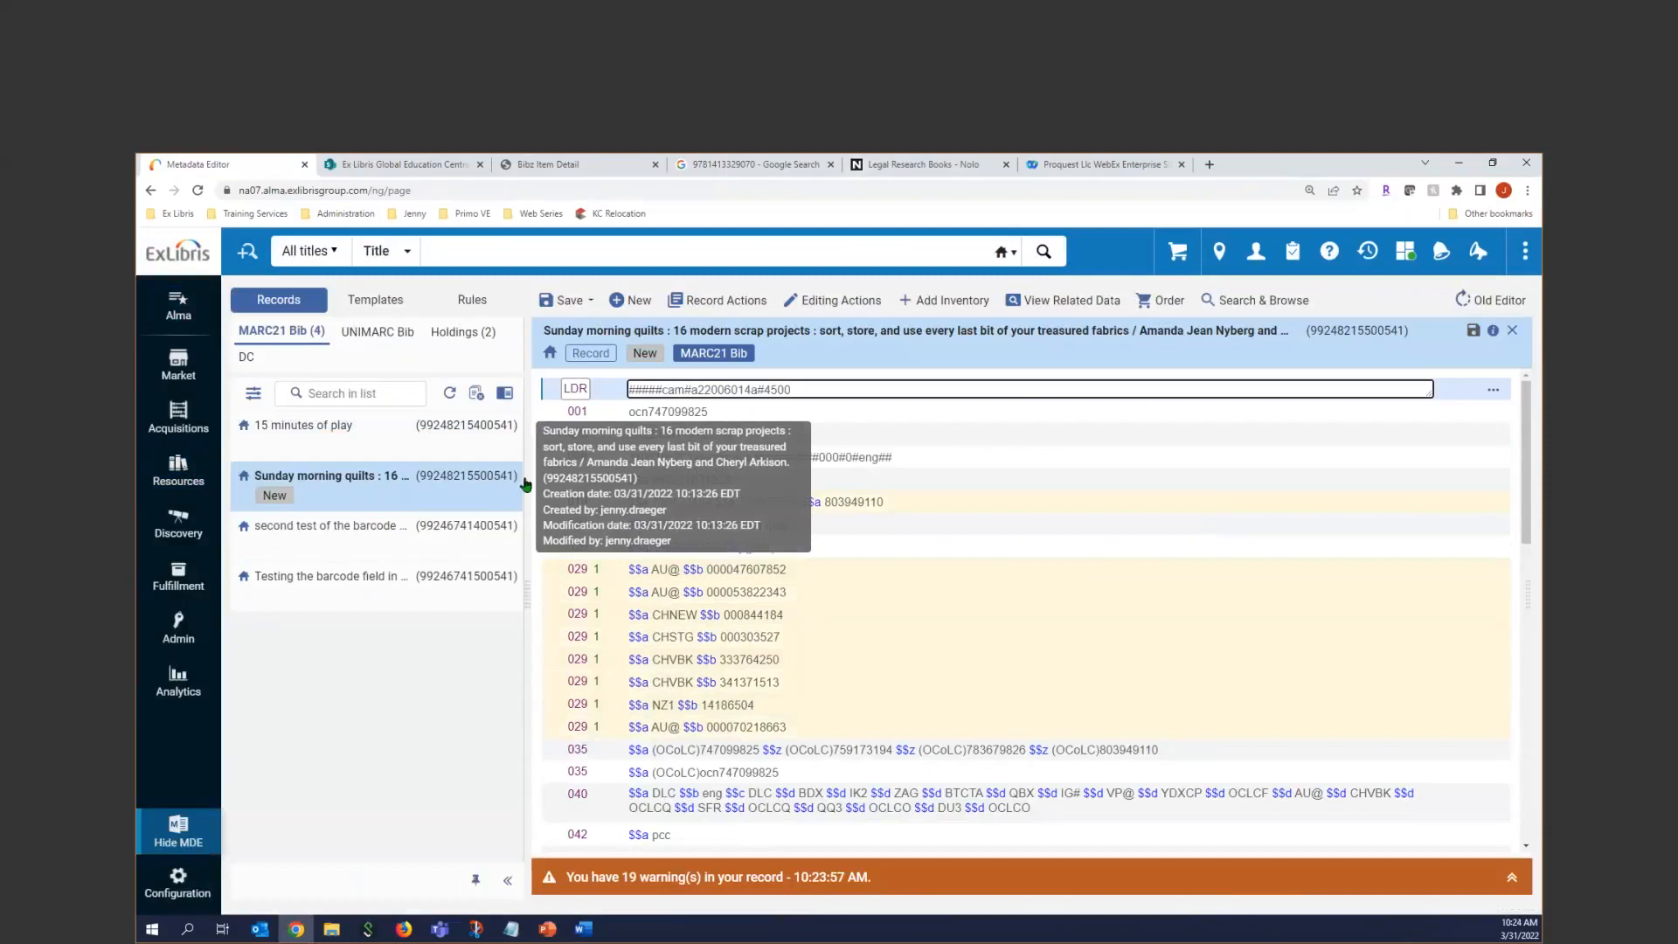
pyautogui.click(1168, 303)
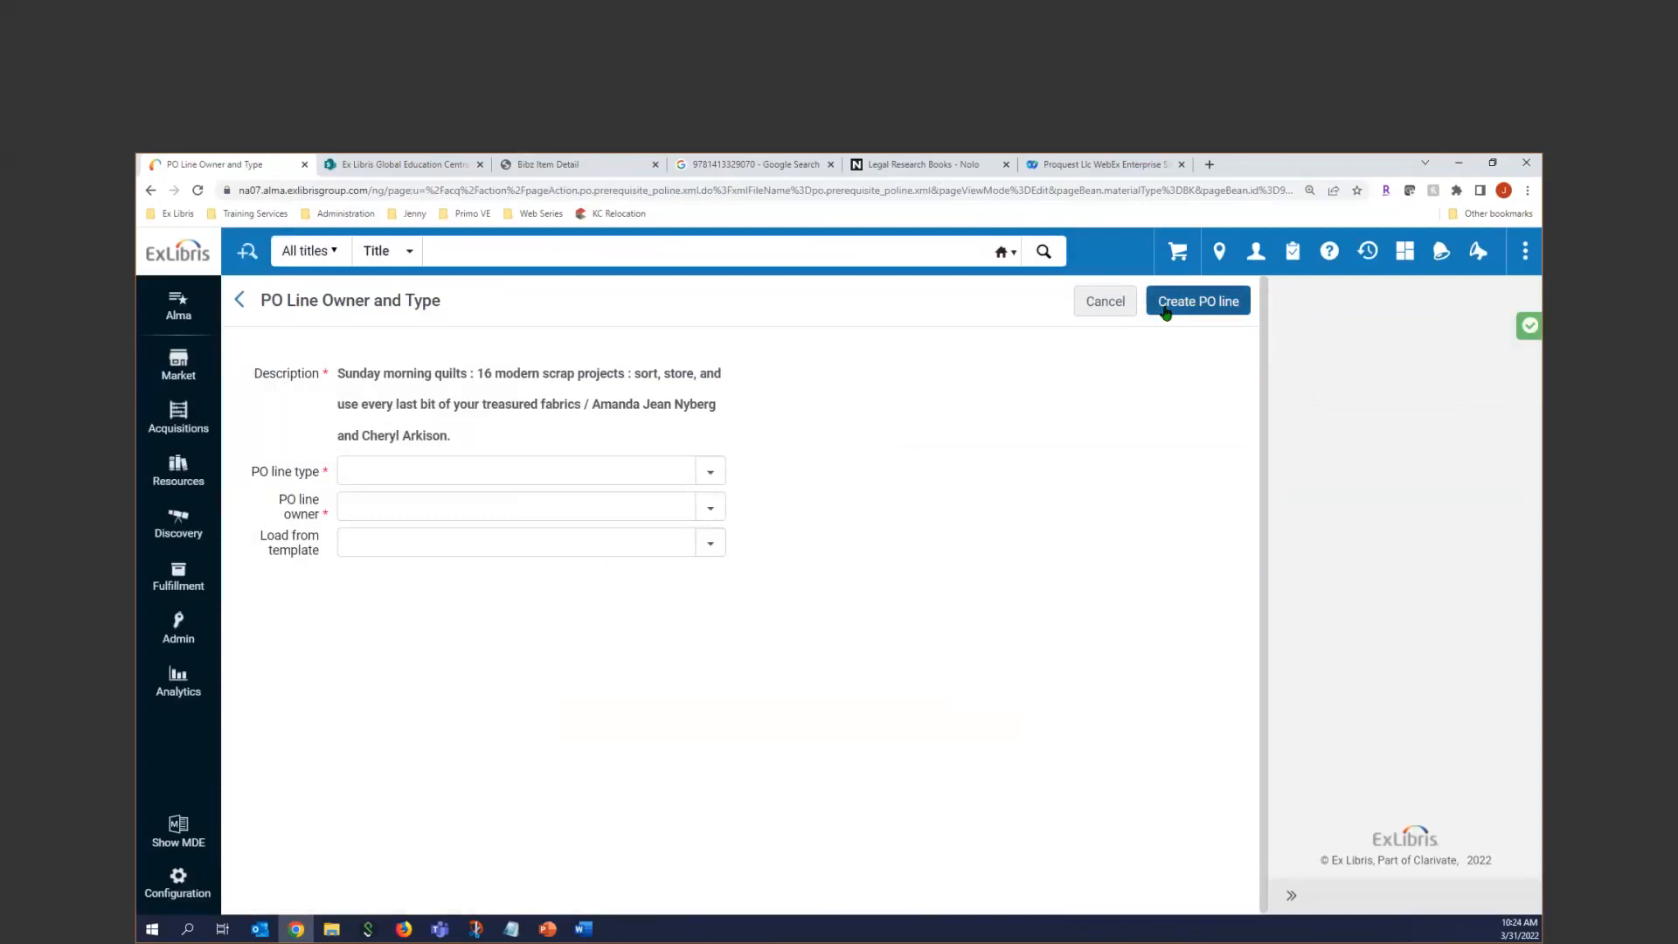
# Create the PO line with type Physical - One Time and Main Library as its owner.
pyautogui.click(711, 474)
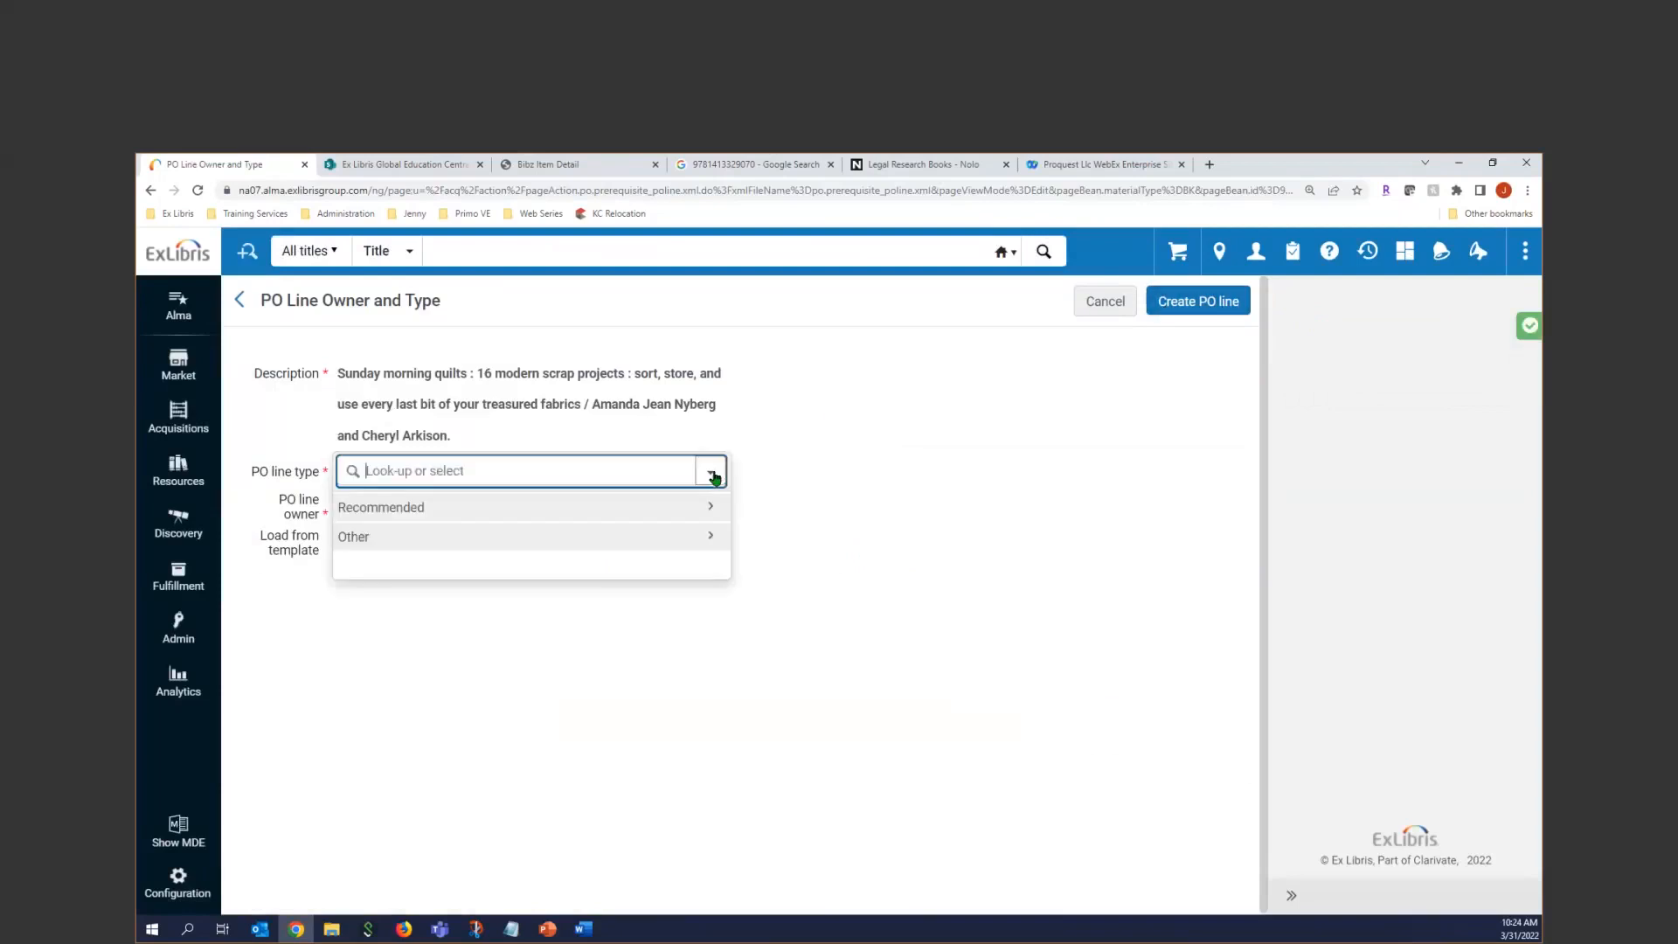
pyautogui.click(510, 514)
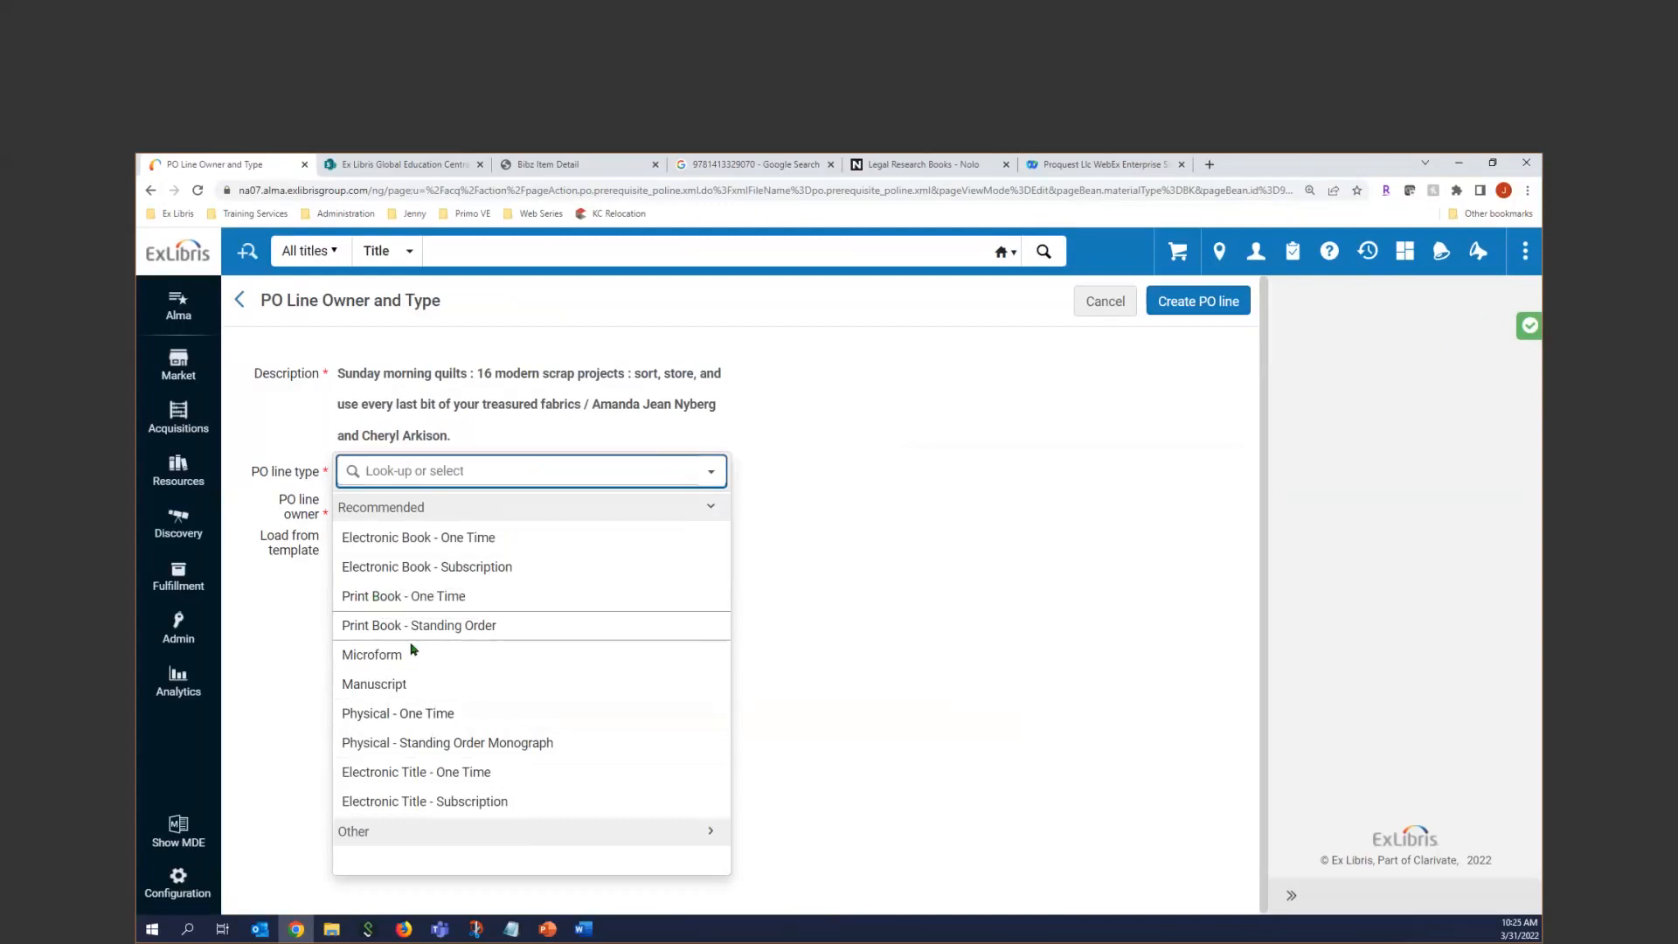
pyautogui.click(399, 715)
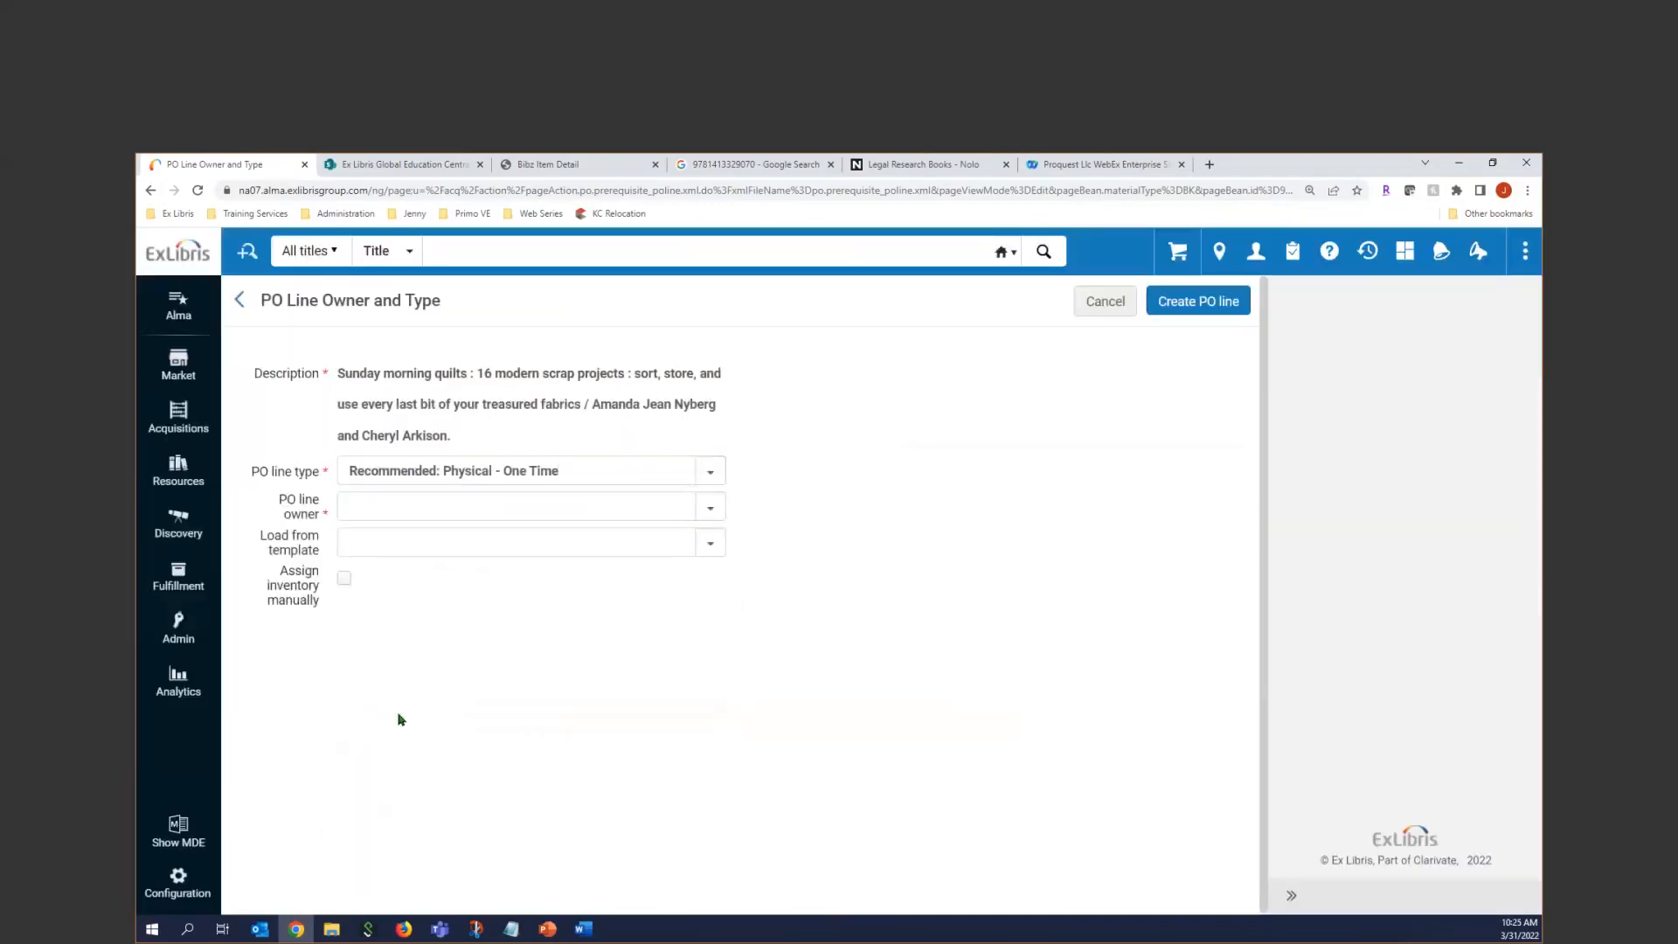
pyautogui.click(708, 514)
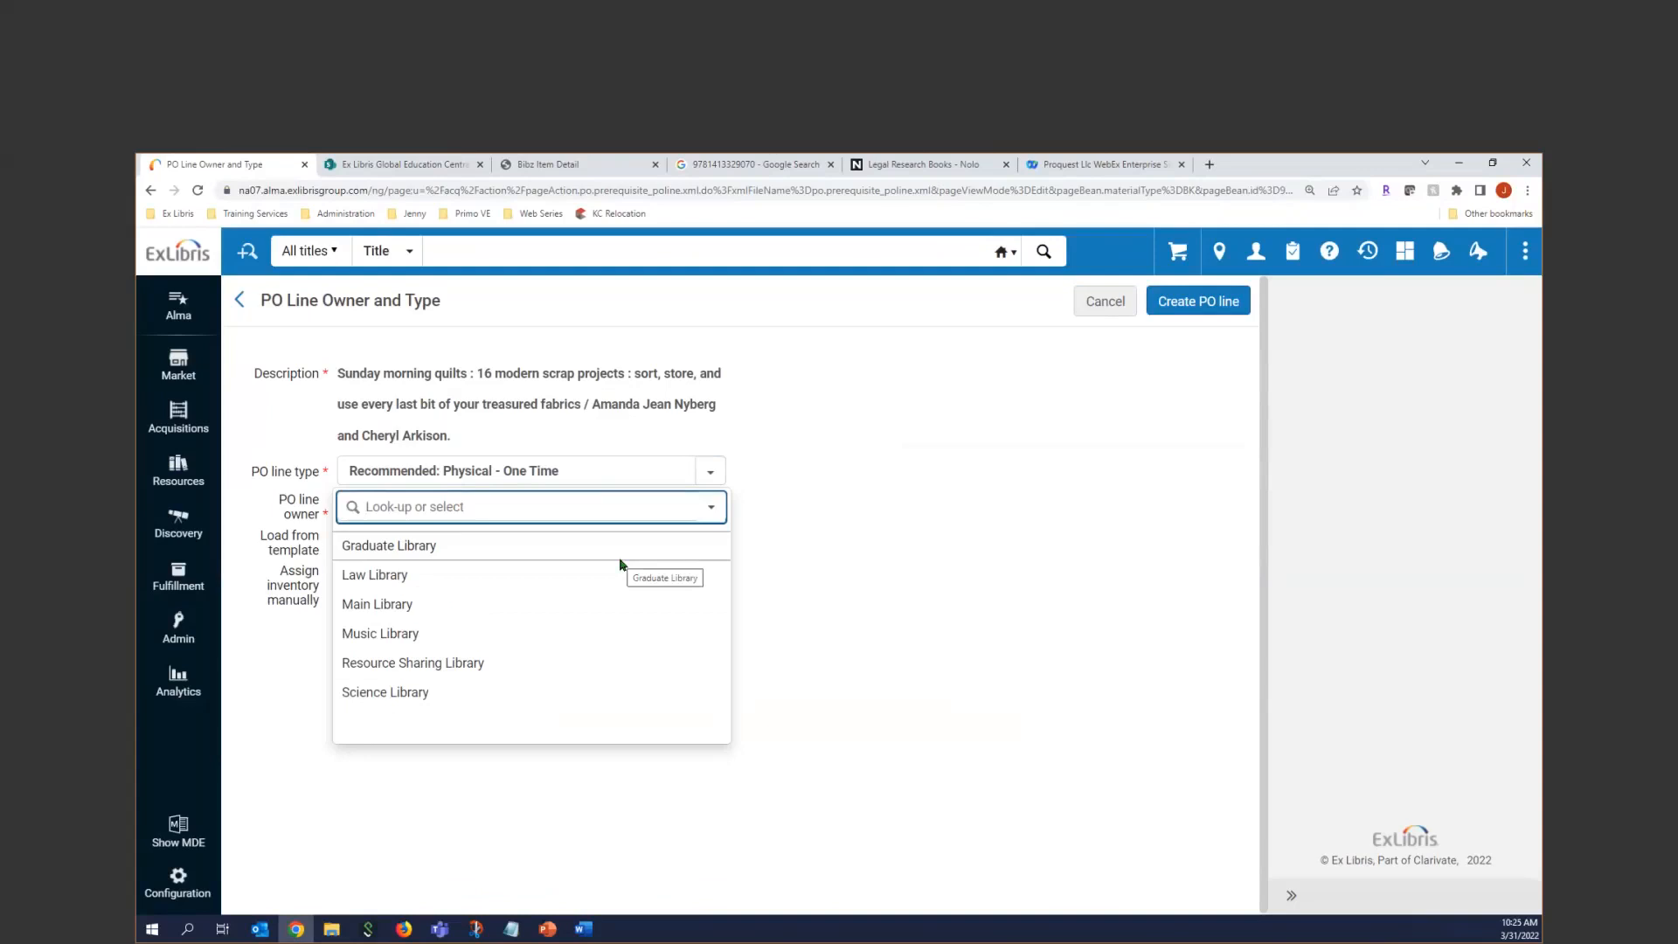
pyautogui.click(402, 592)
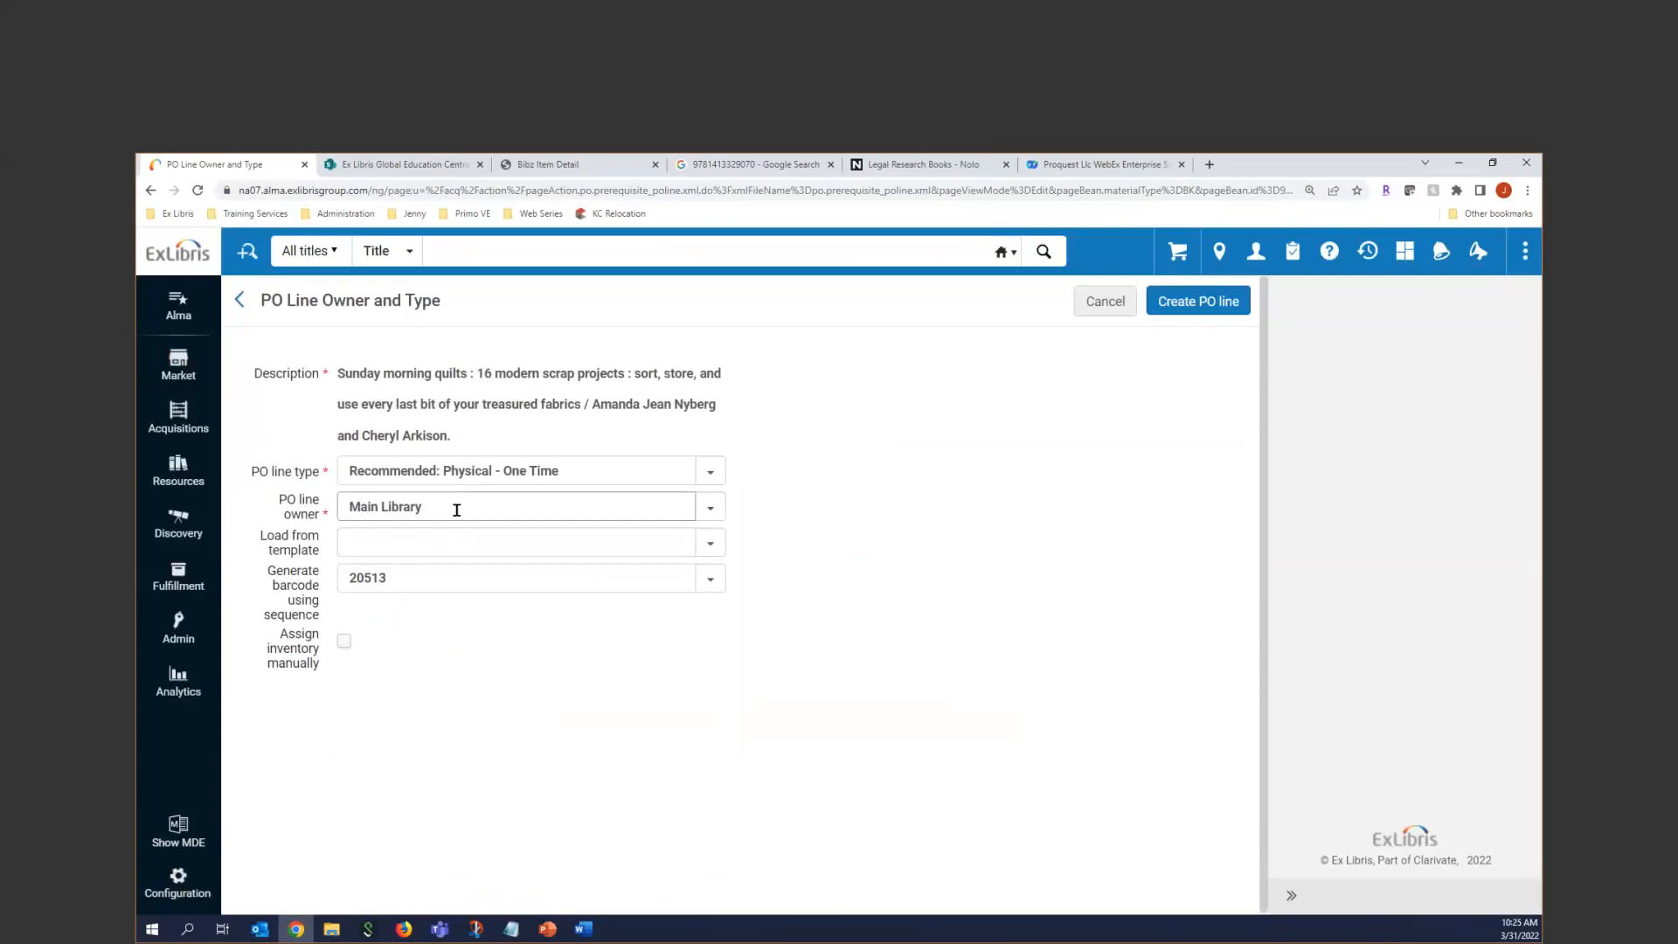
pyautogui.click(1205, 307)
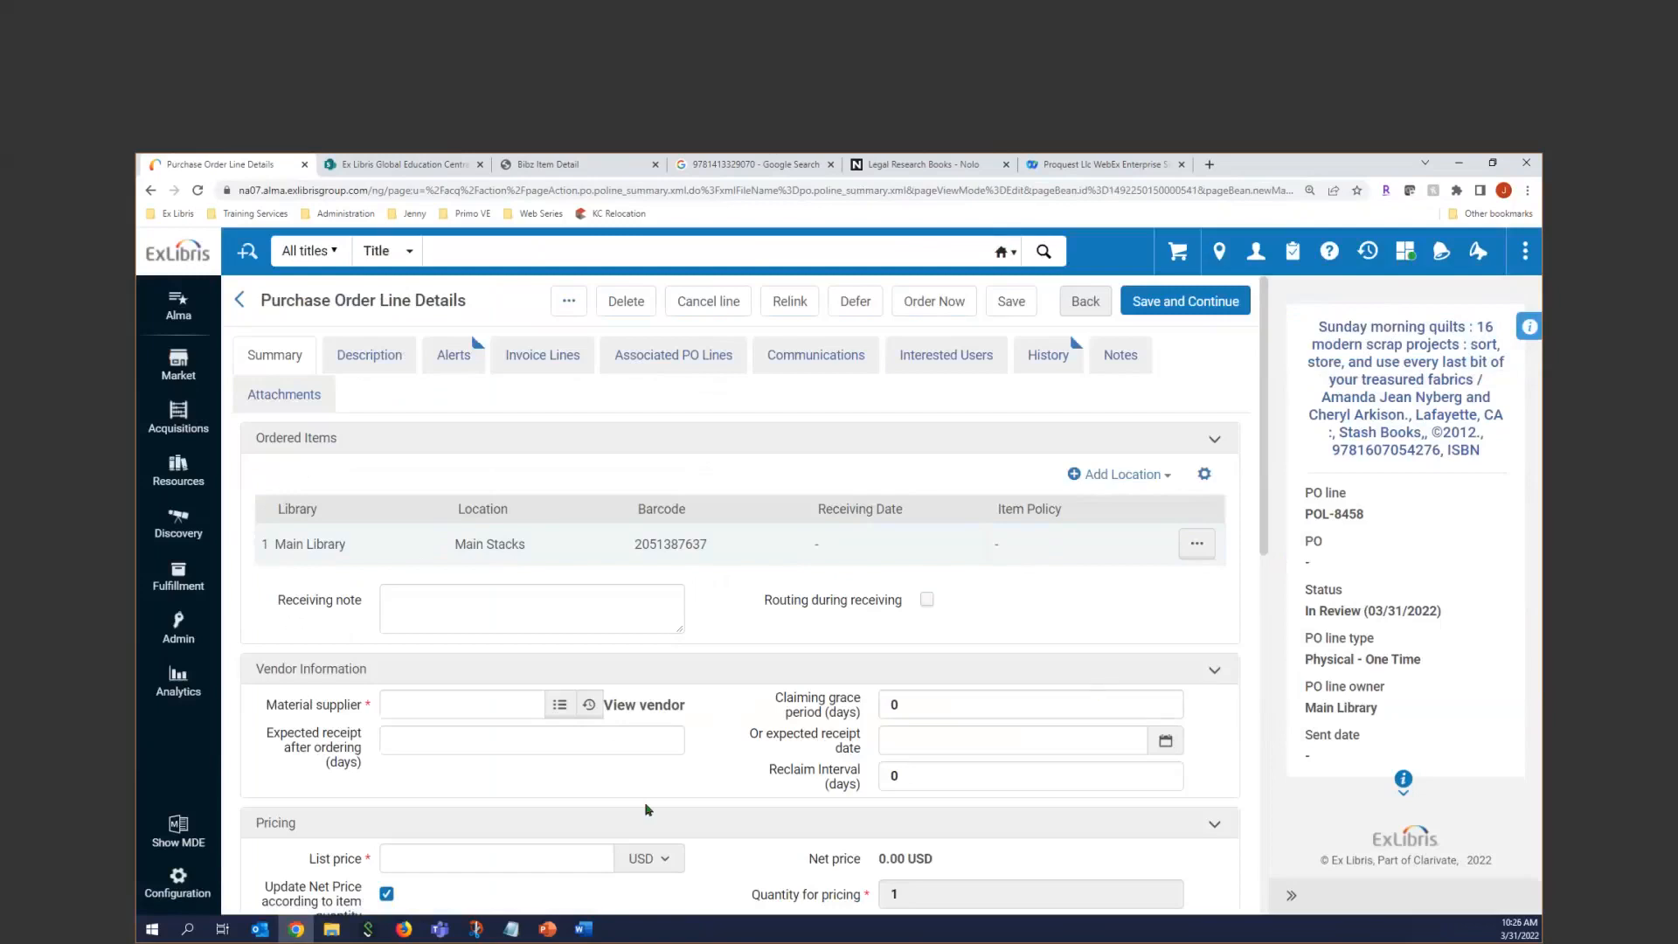
# Look up the vendor as "booksense" and "bksn", and select Book Sense/BKSN as the material supplier.
pyautogui.click(415, 705)
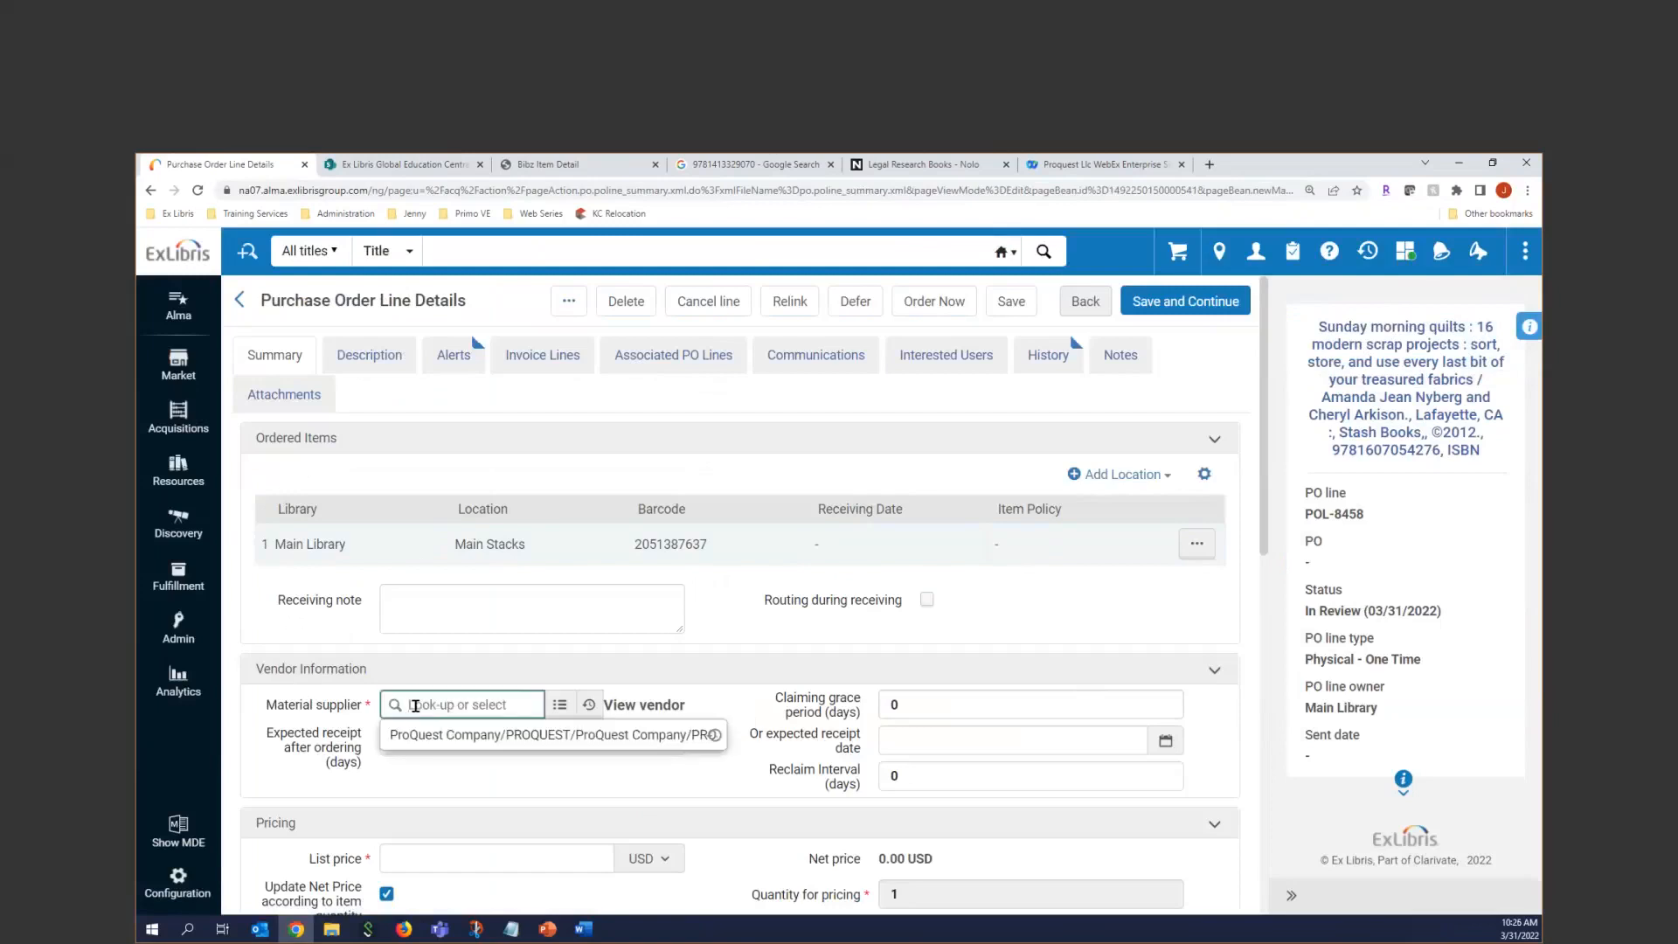
pyautogui.write('booksense')
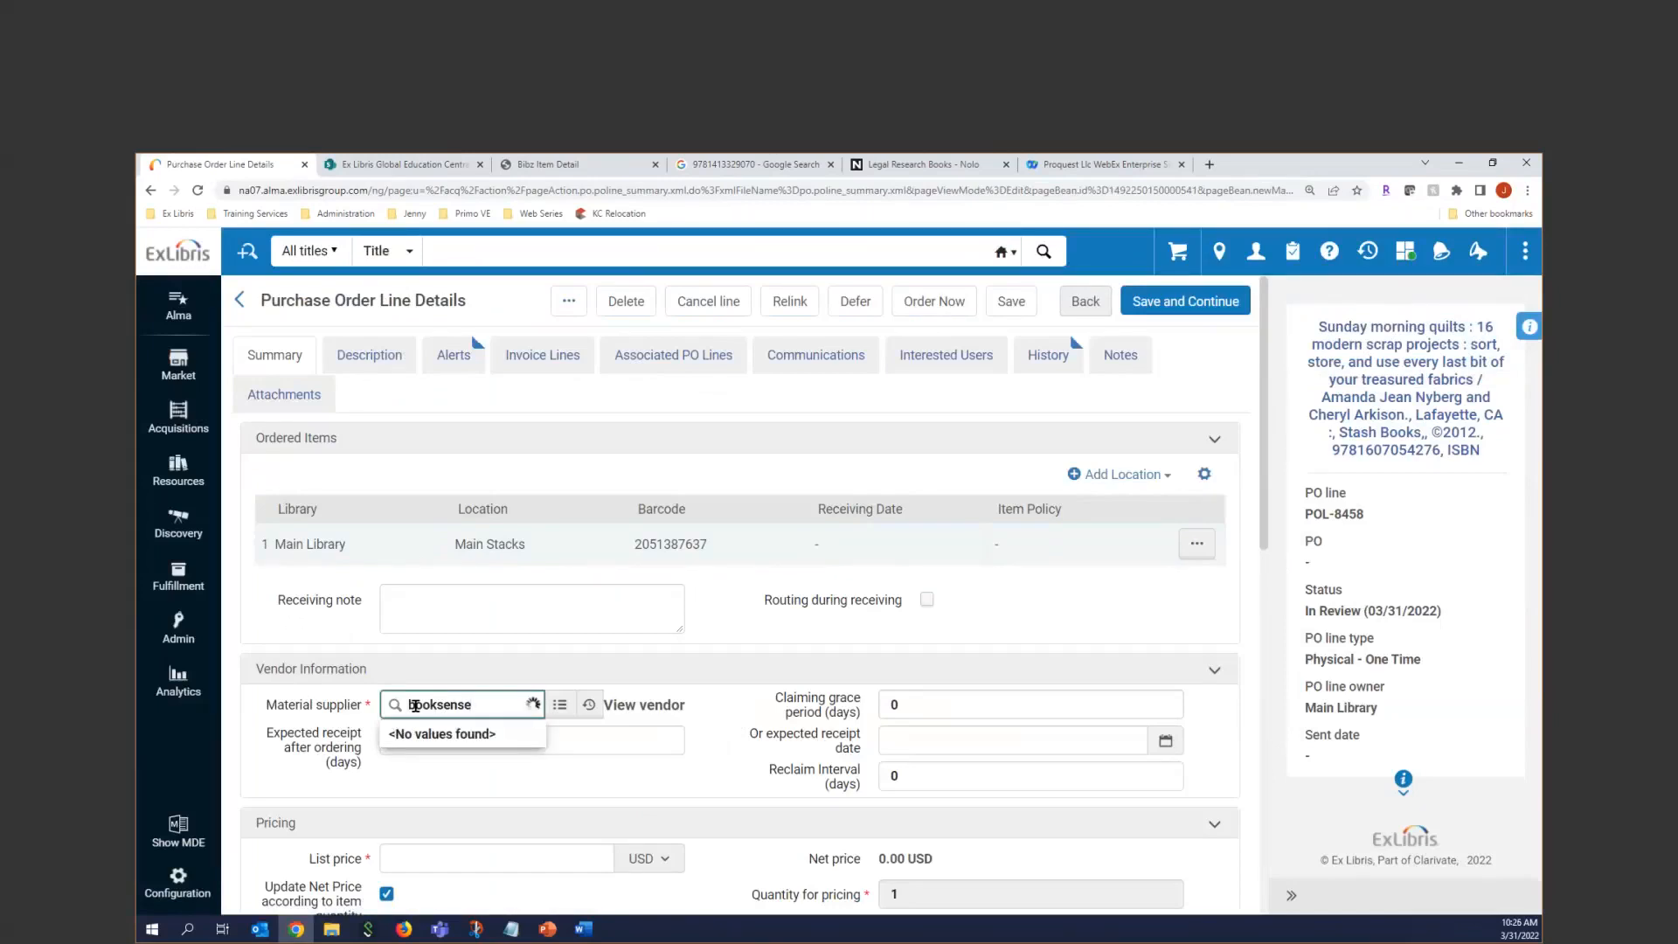
pyautogui.hotkey('ctrl', 'a')
pyautogui.press('BackSpace')
pyautogui.write('bksn')
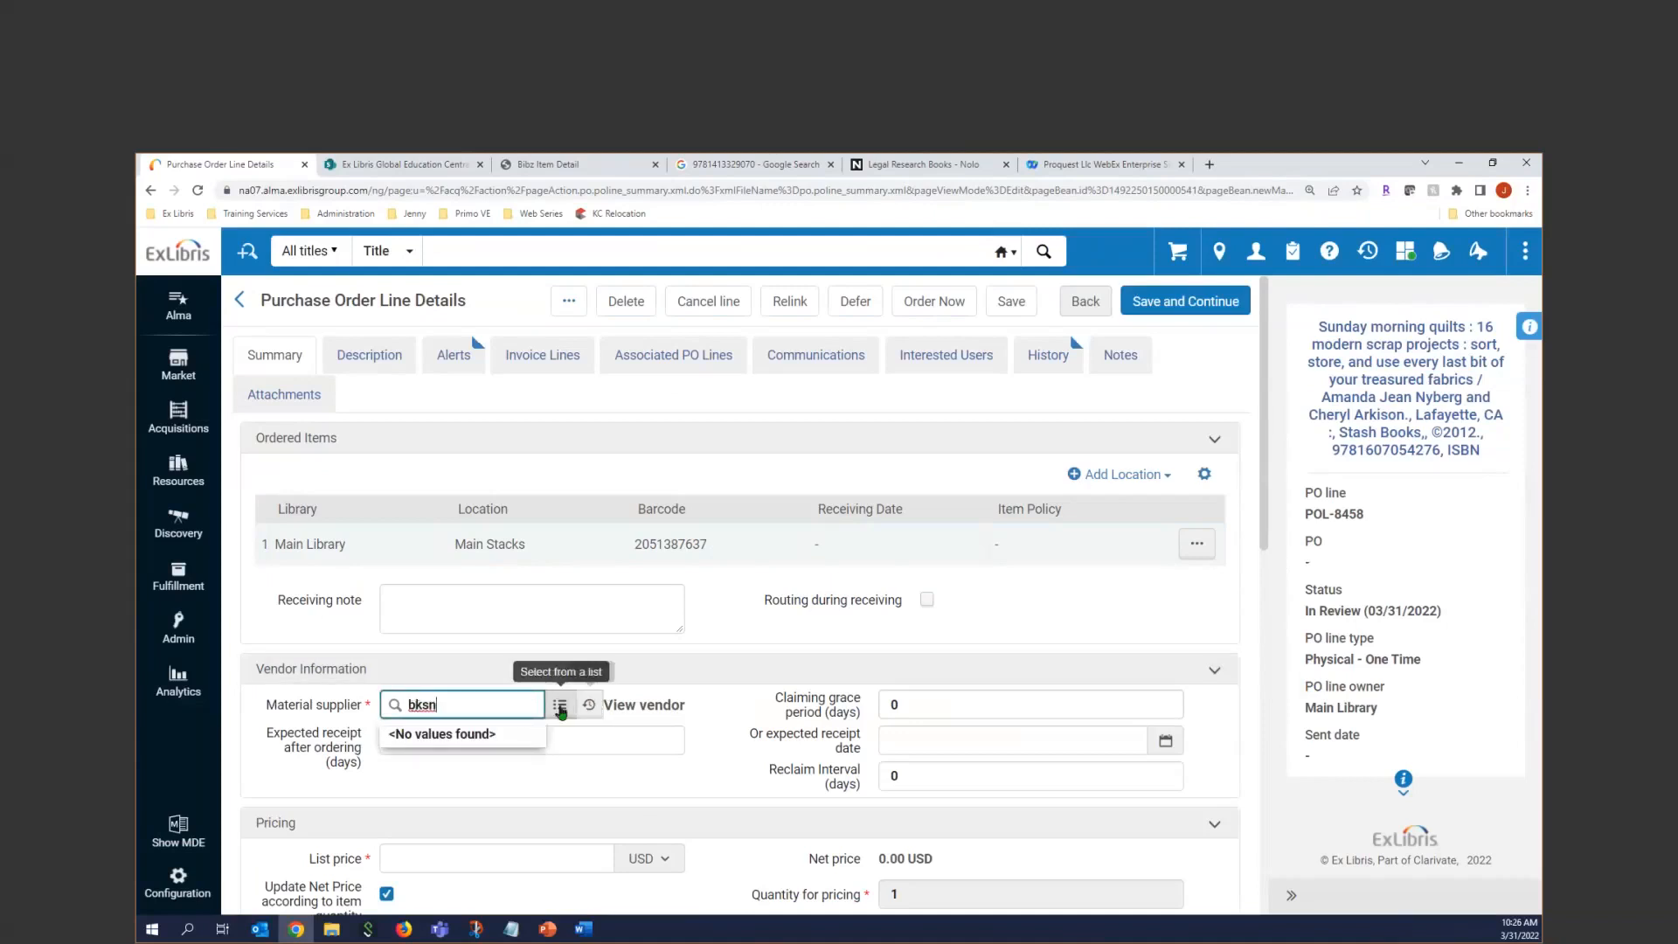
pyautogui.click(560, 704)
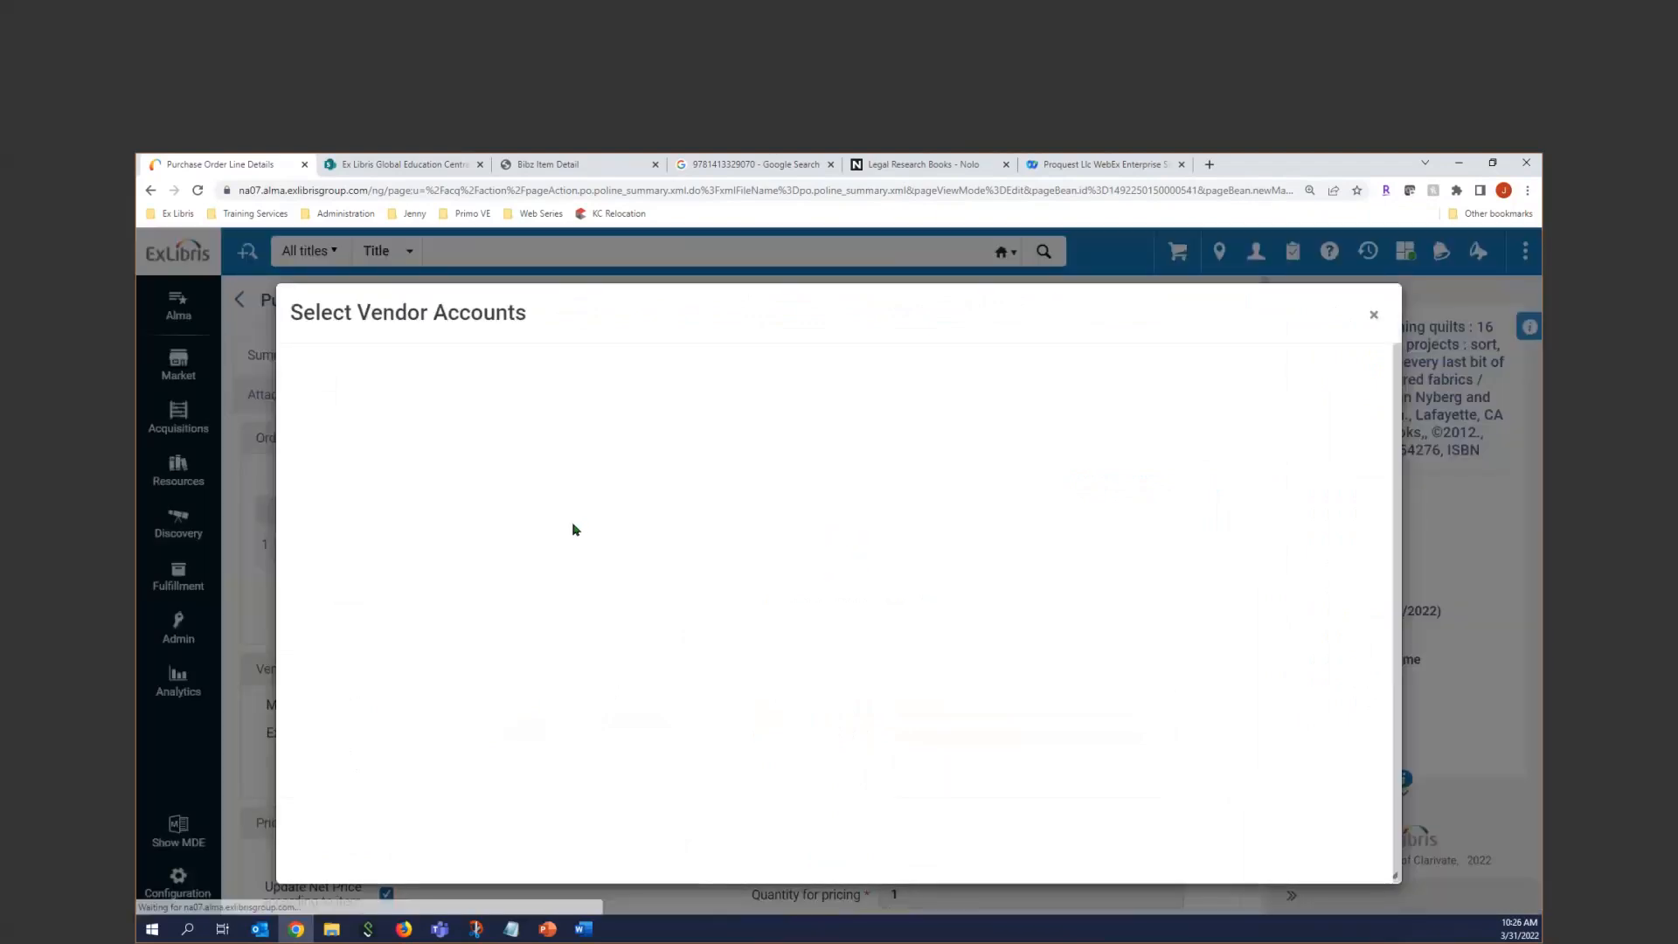
pyautogui.click(391, 668)
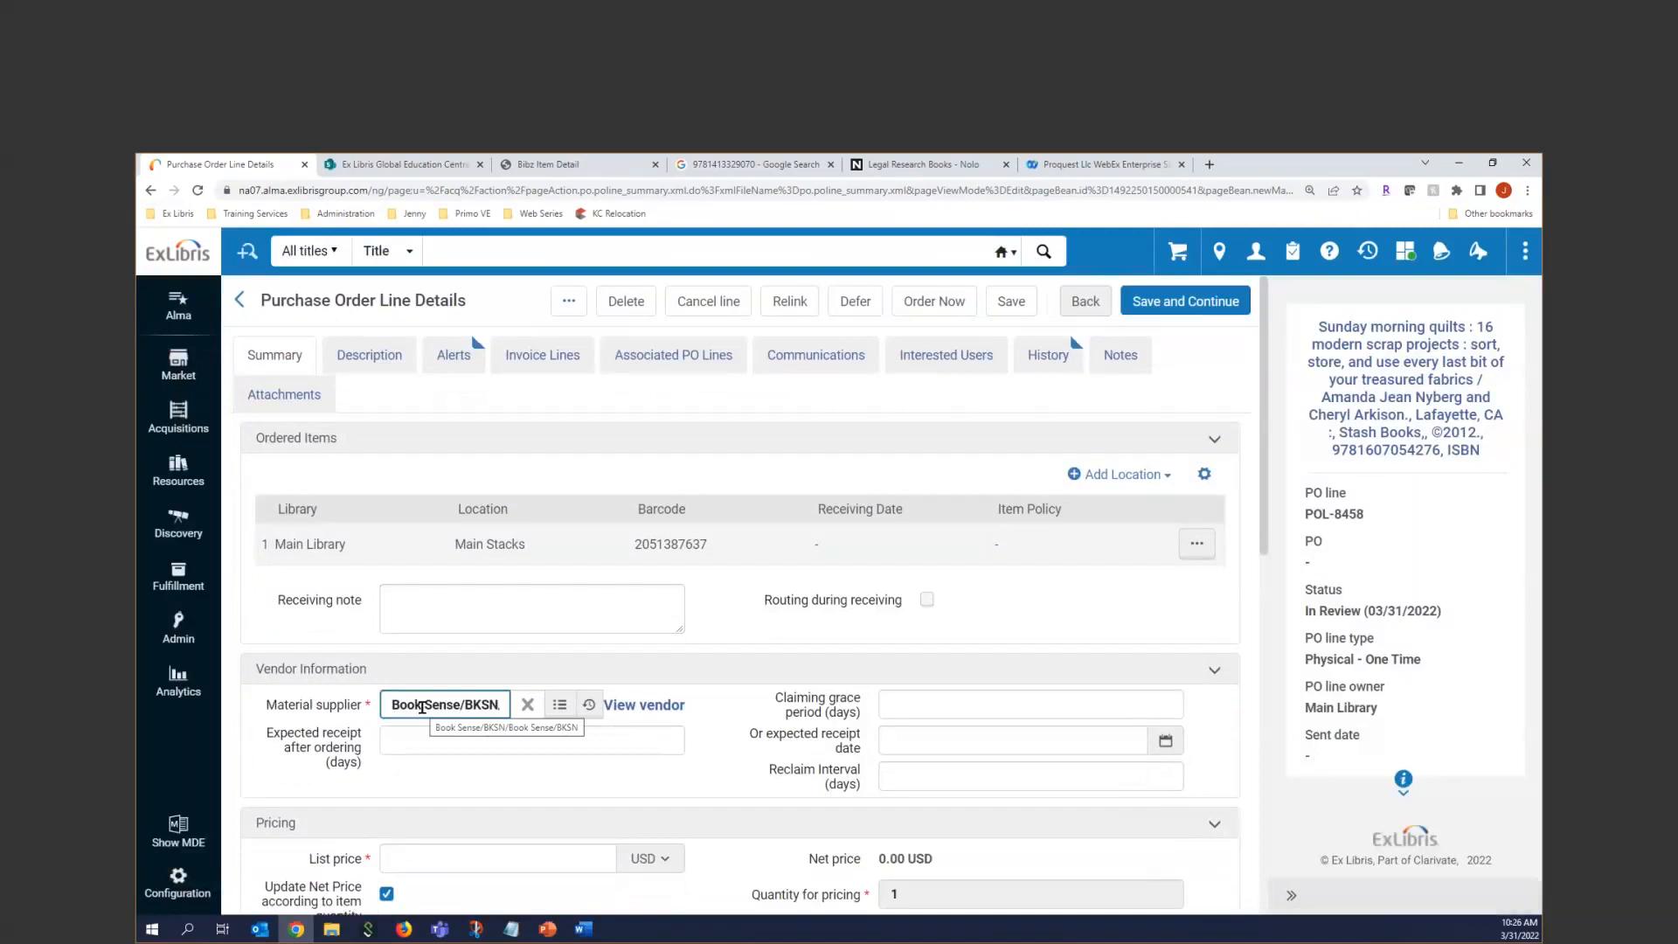
# Set the PO line's list price to 37.00 USD.
pyautogui.scroll(-1, 422, 706)
pyautogui.click(429, 788)
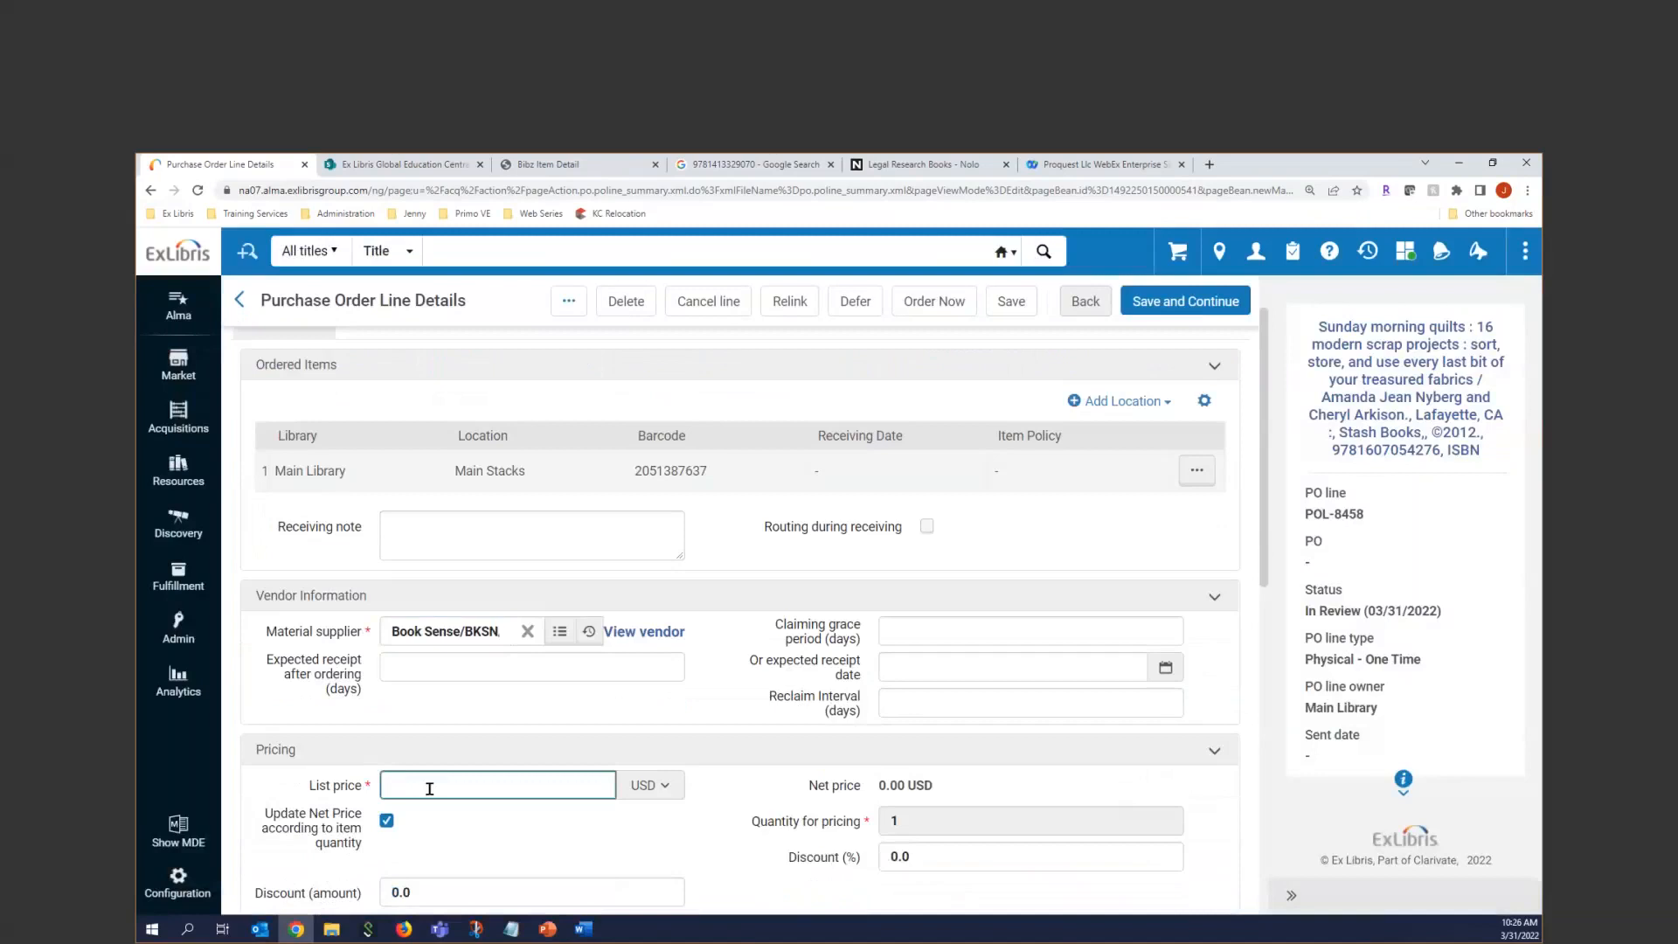
pyautogui.write('37.')
pyautogui.click(672, 836)
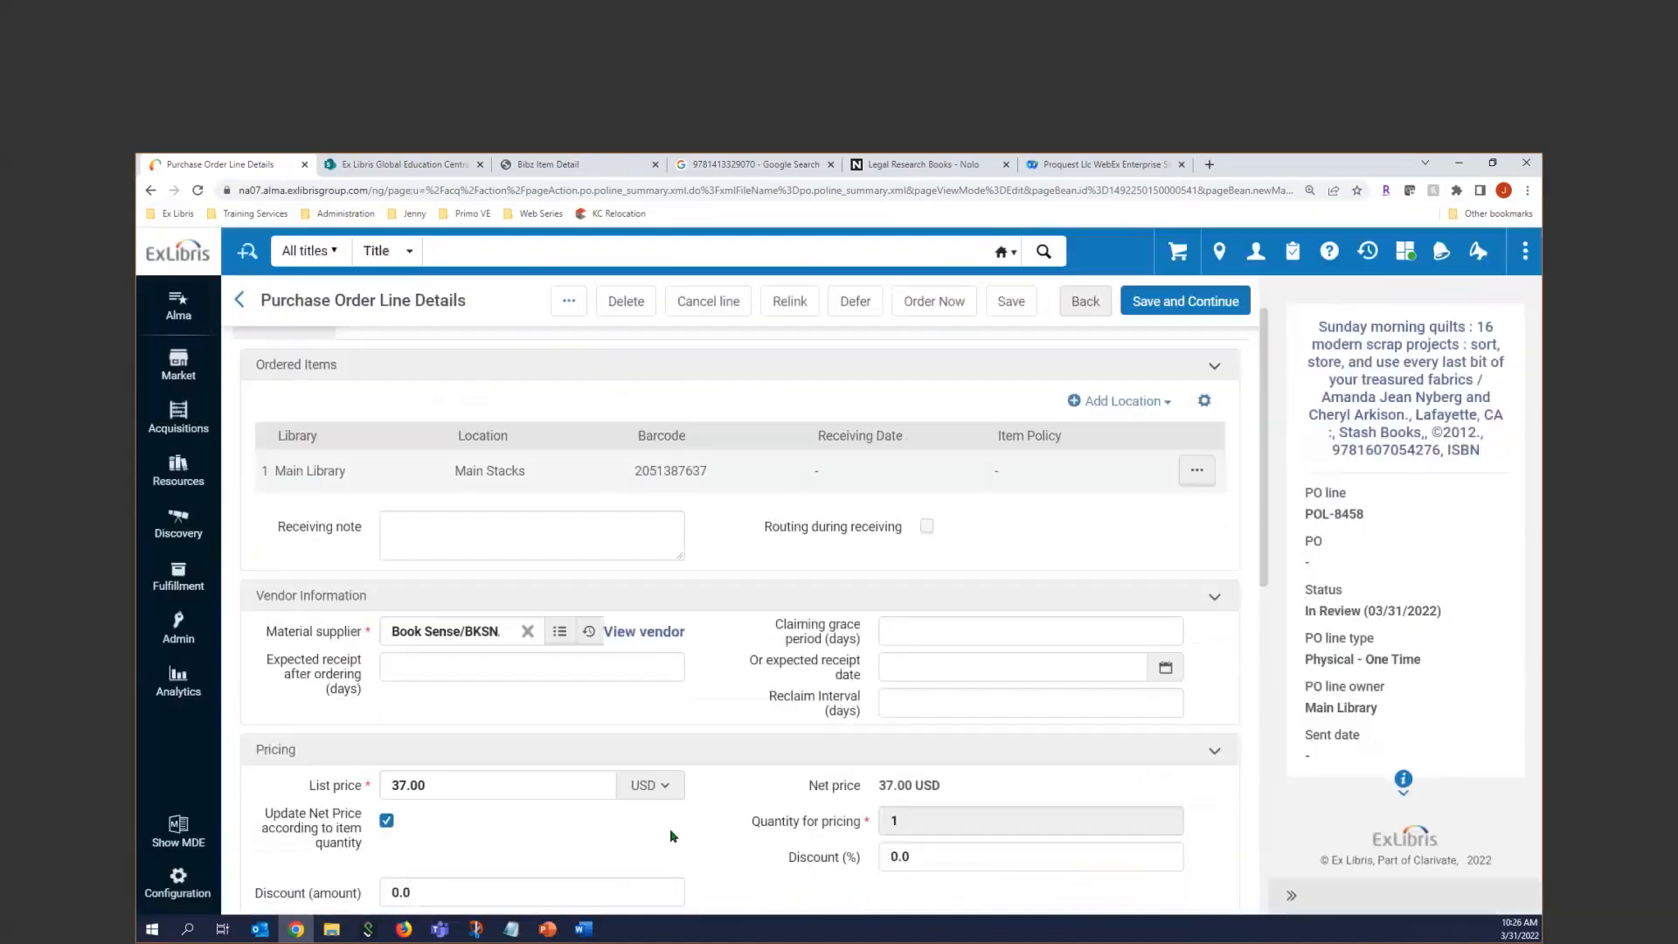
# Add the E: Humanities (EHum) FY2022 fund to the PO line's funding.
pyautogui.scroll(-3, 673, 837)
pyautogui.click(314, 757)
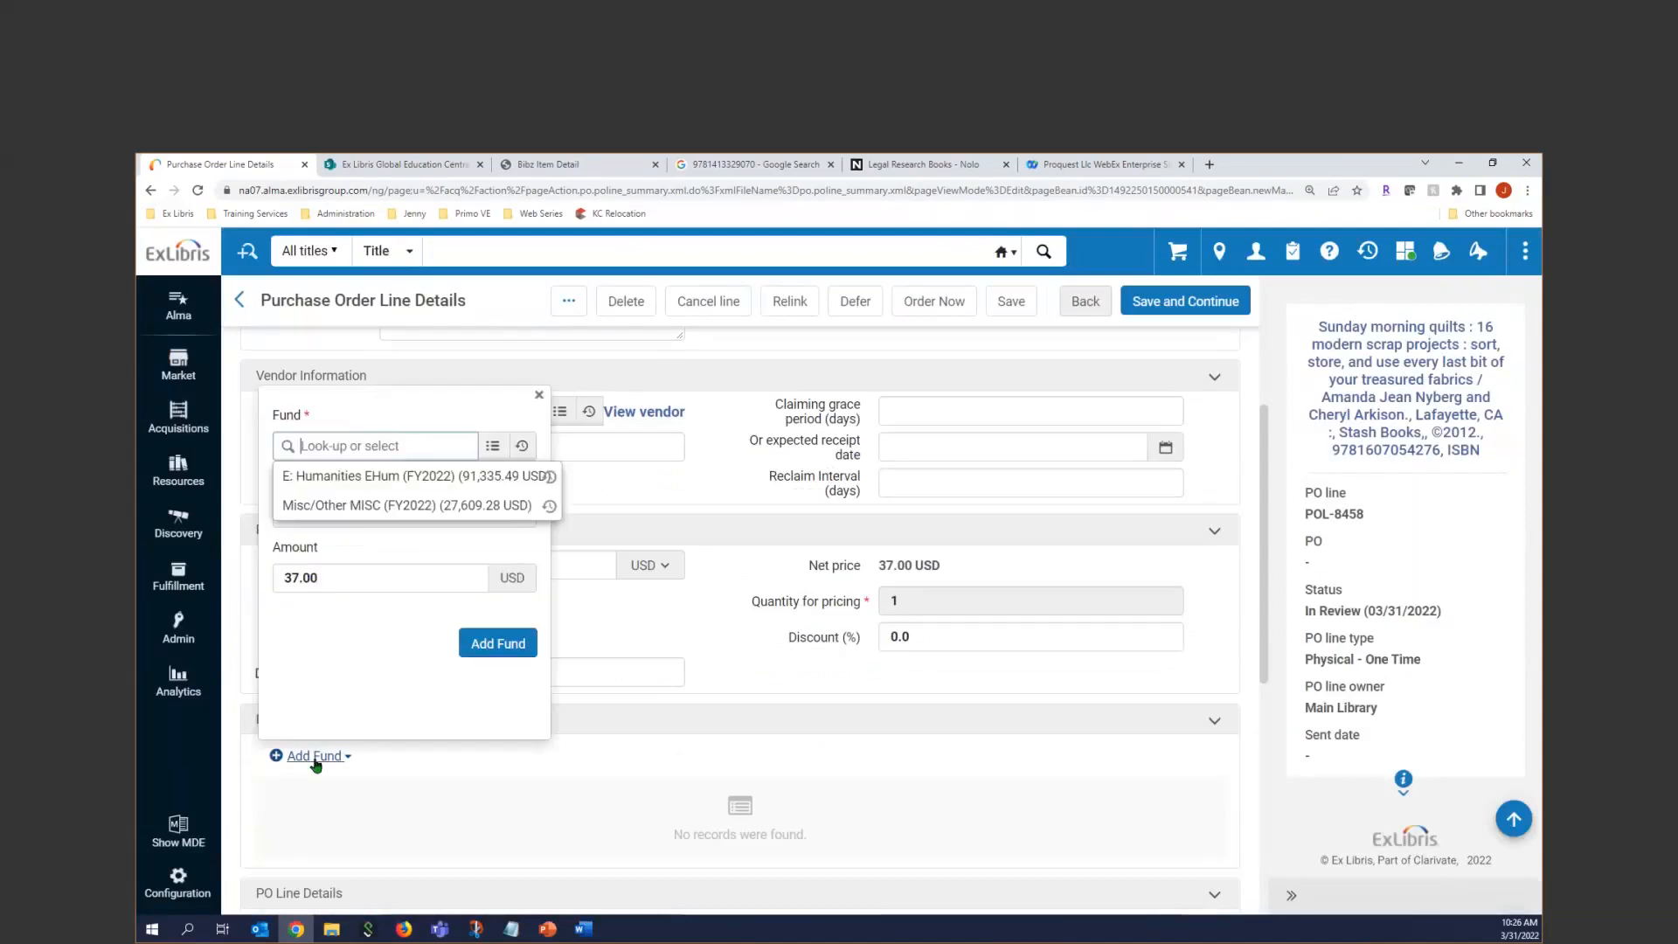
pyautogui.click(339, 477)
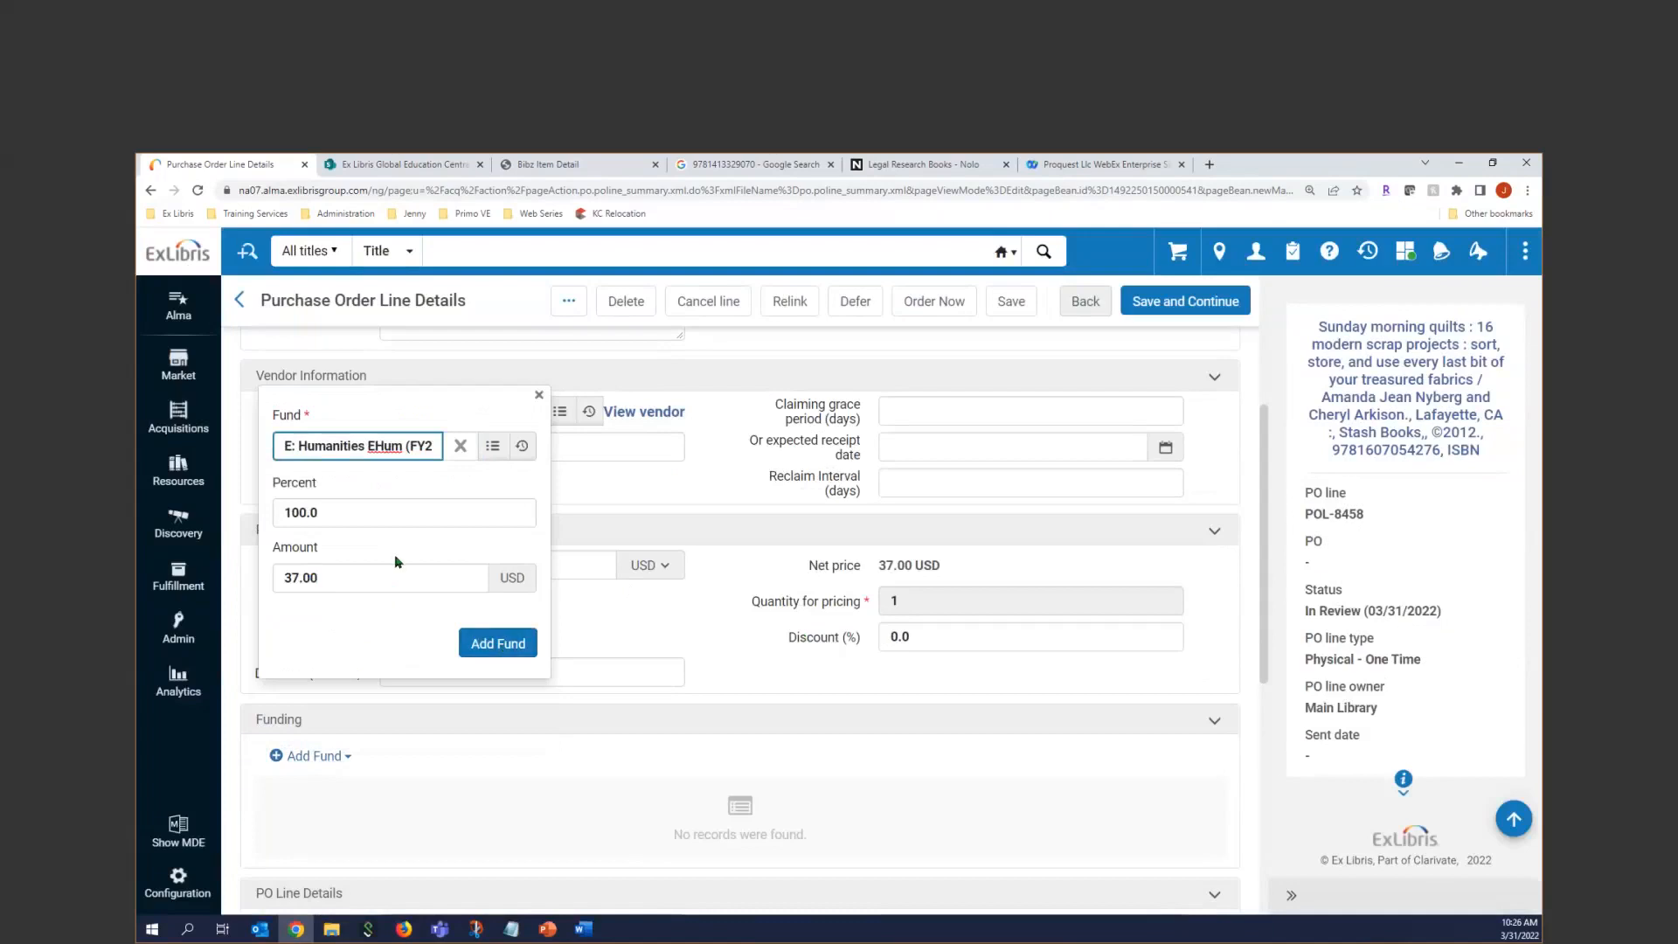
pyautogui.click(482, 645)
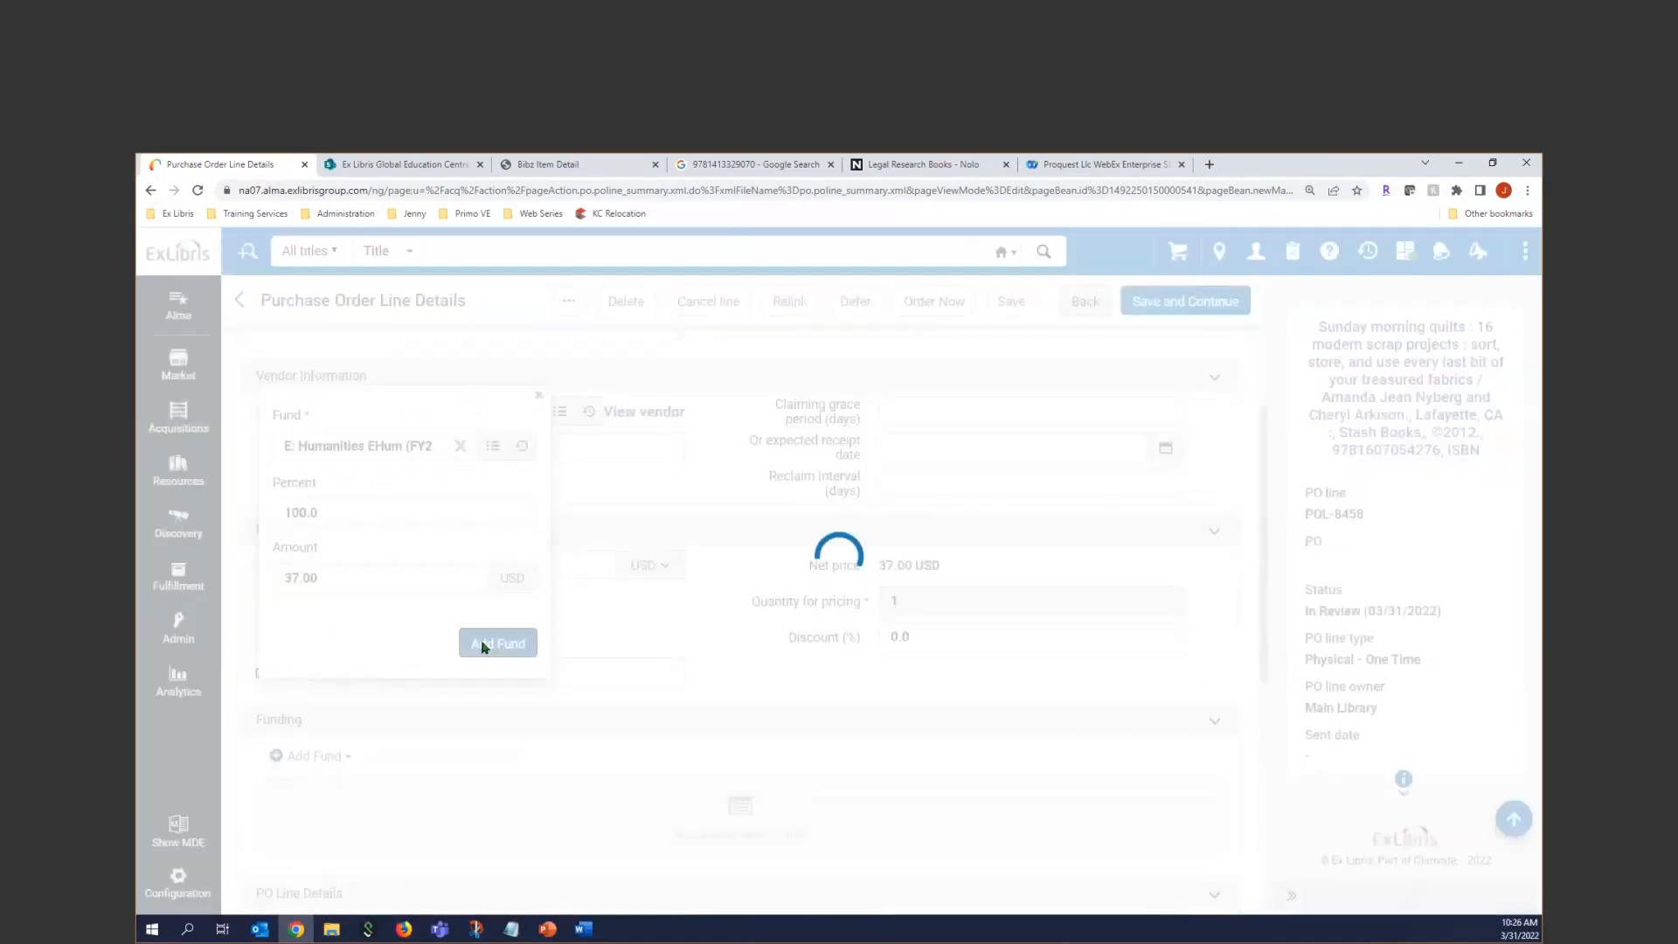
pyautogui.scroll(-1, 973, 690)
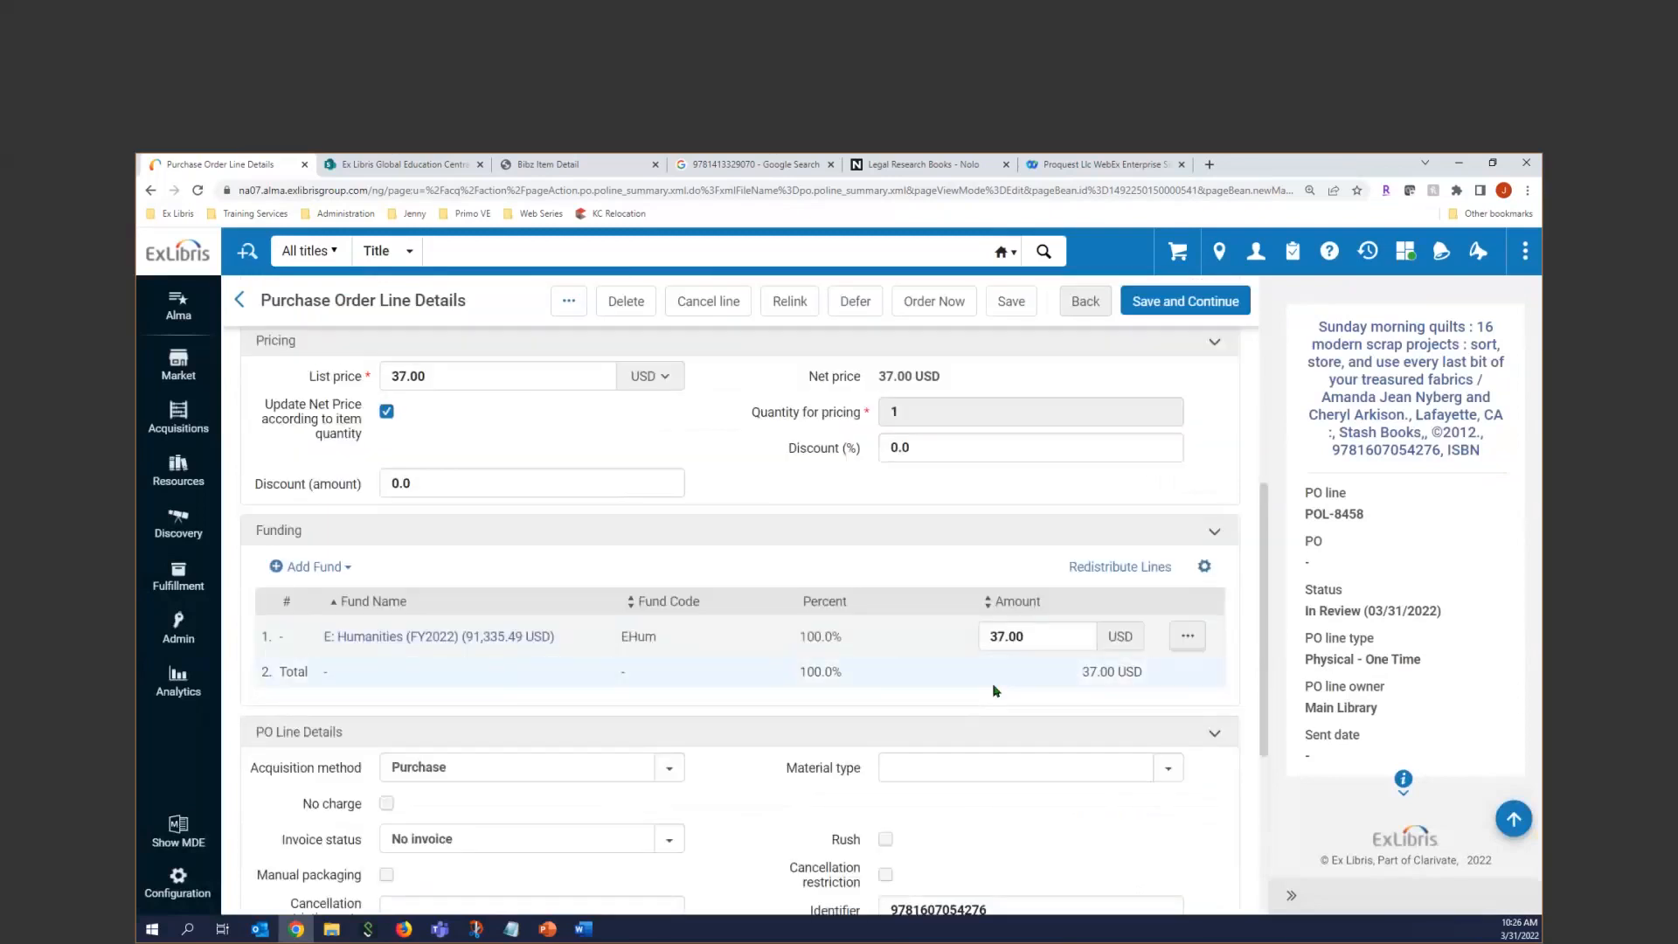
# Review the vendor, pricing and funding entries, and set the PO line's material type to Book.
pyautogui.scroll(3, 997, 690)
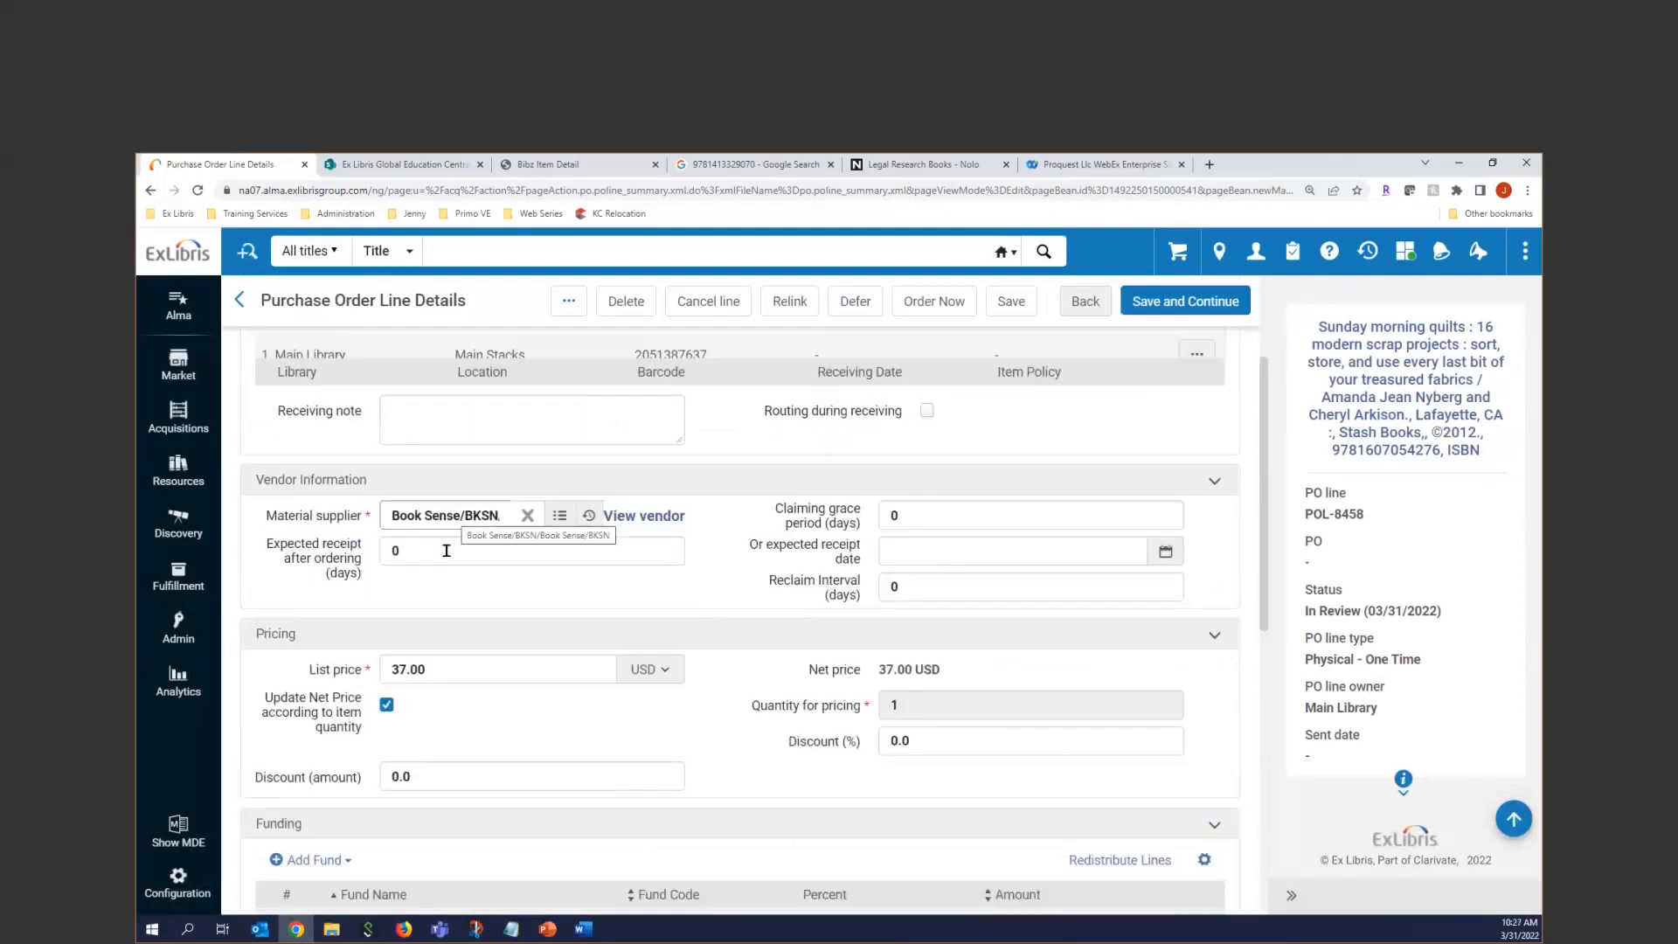
pyautogui.scroll(-2, 453, 769)
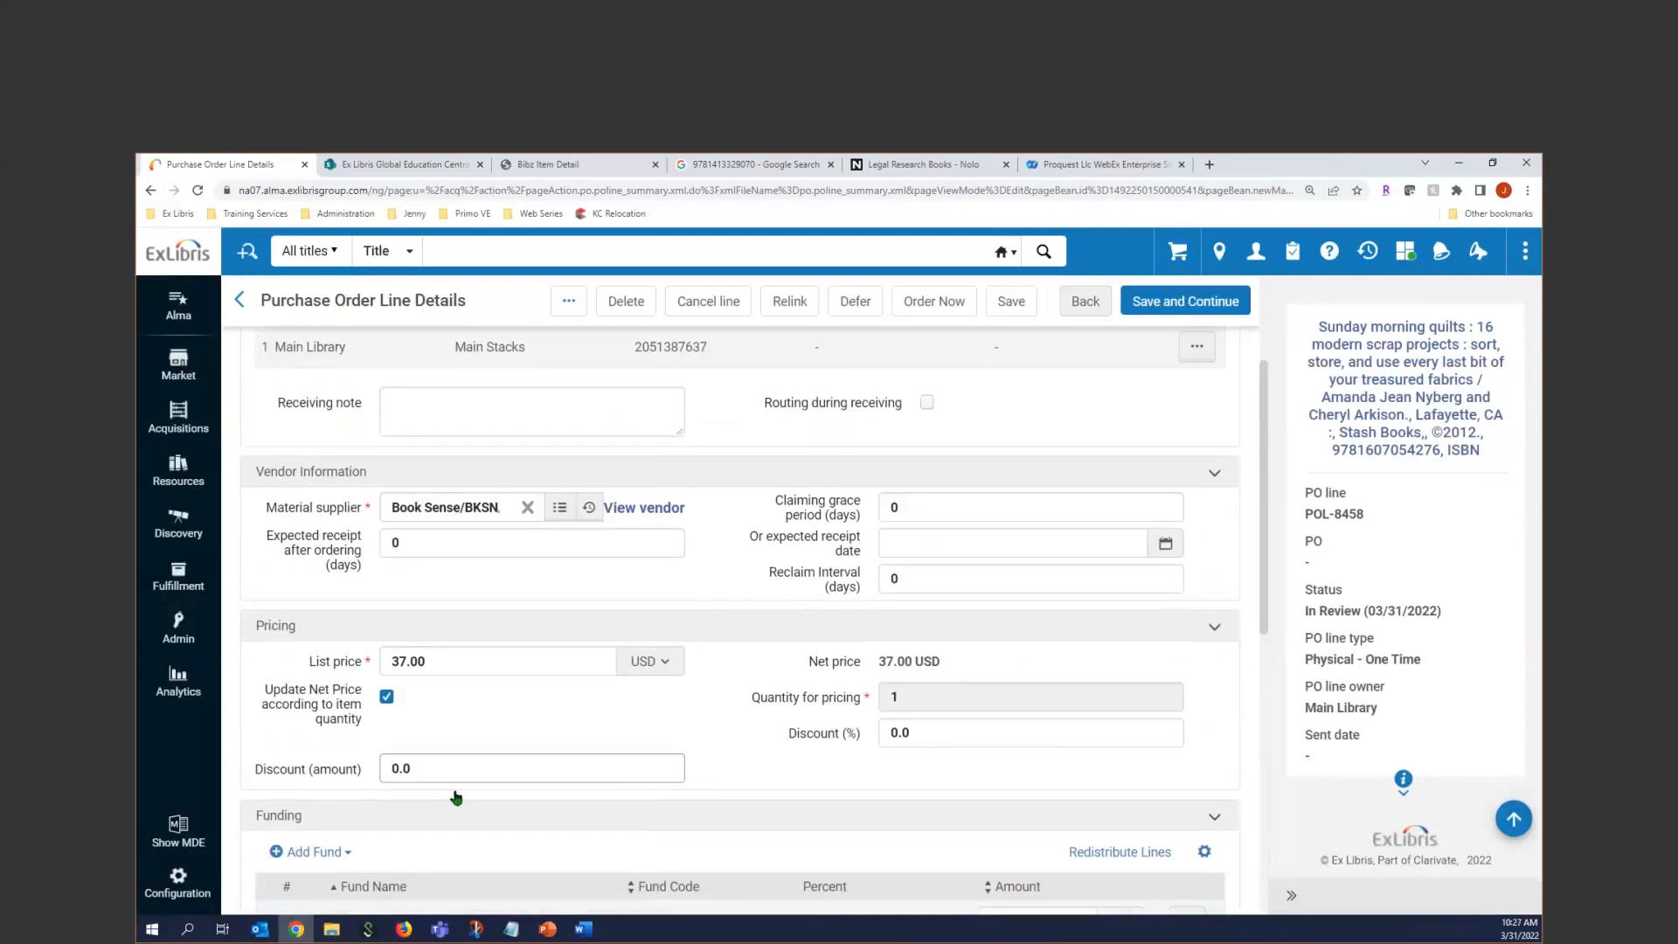
pyautogui.scroll(-2, 454, 798)
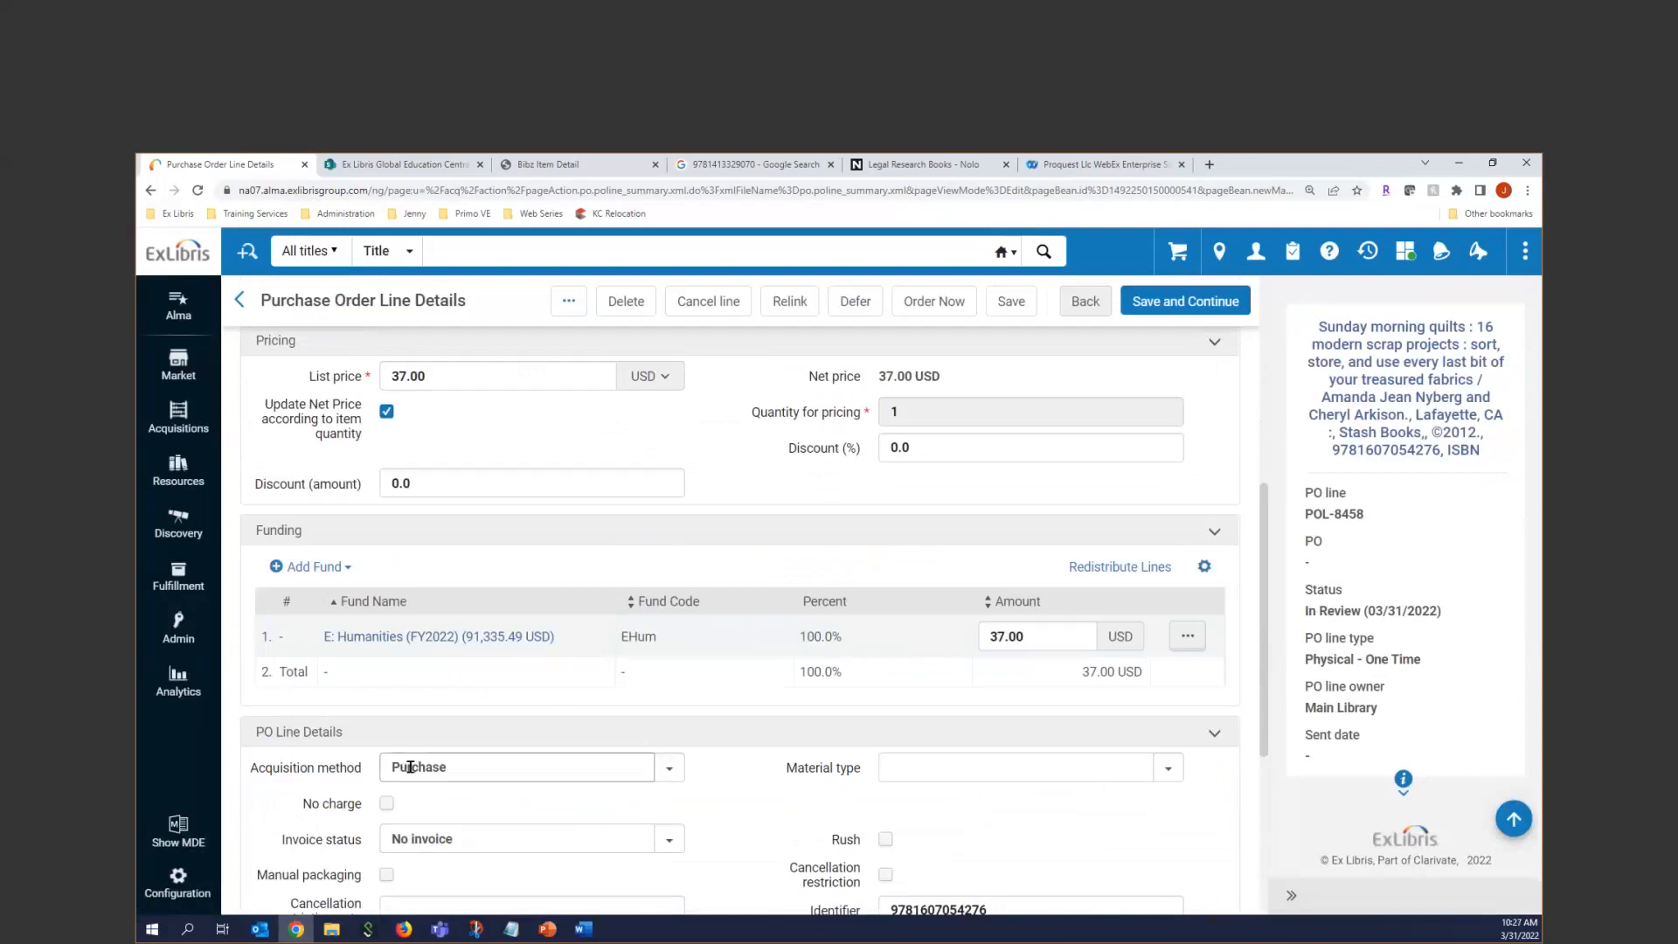
pyautogui.click(1178, 774)
pyautogui.scroll(-1, 1045, 594)
pyautogui.scroll(1, 970, 581)
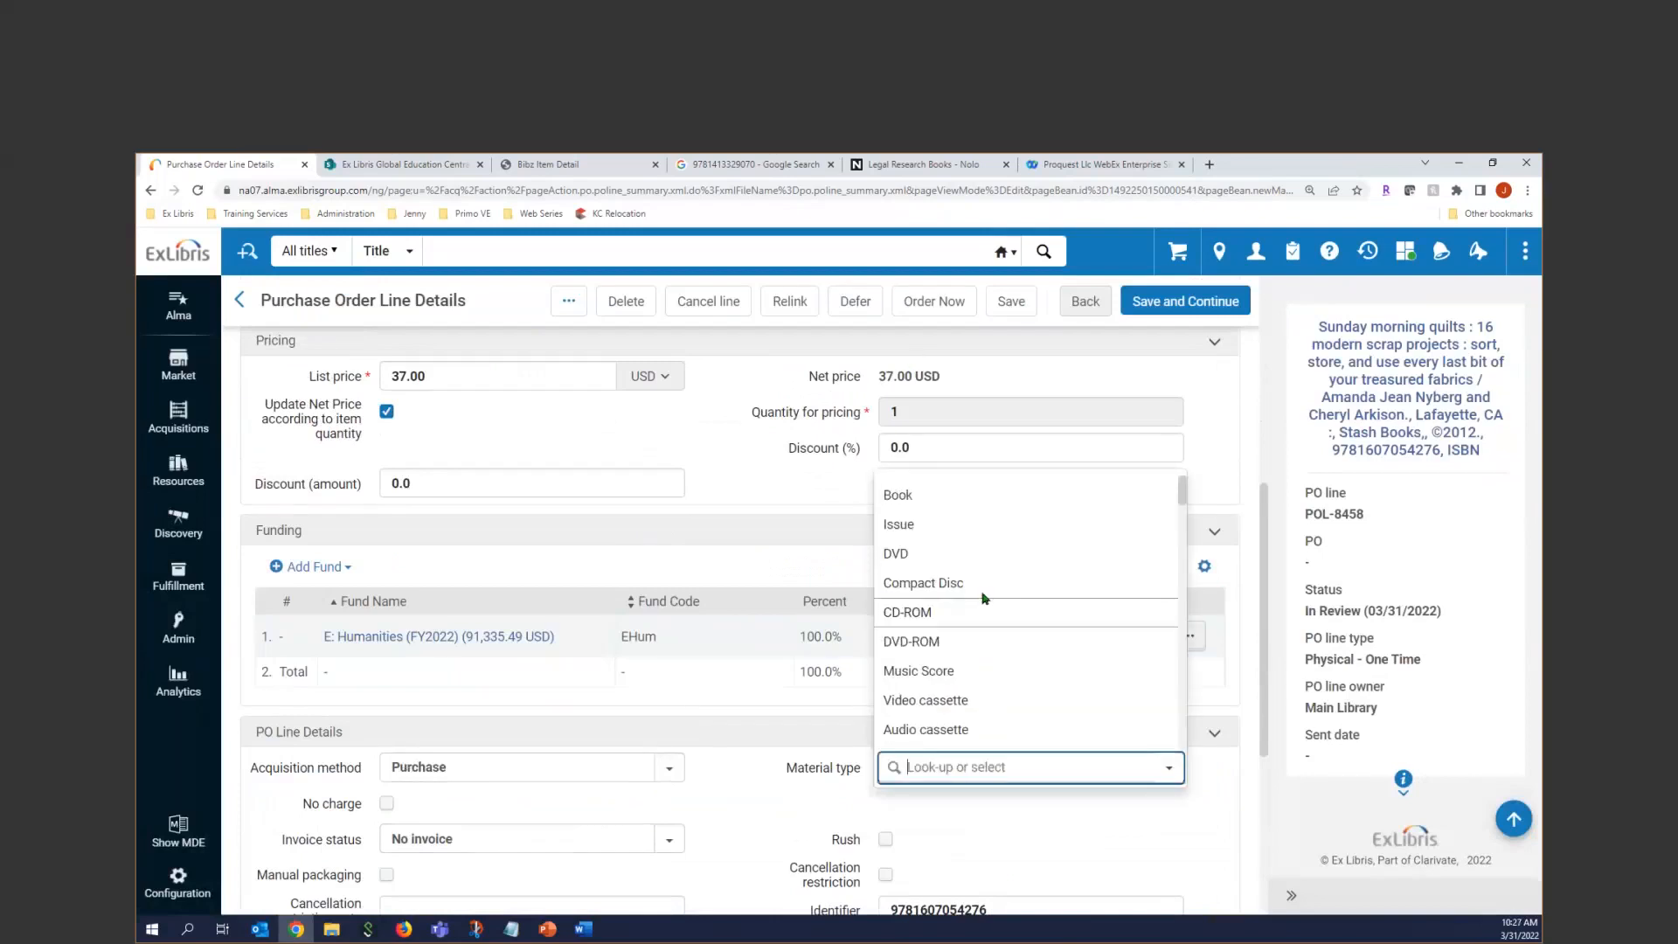
pyautogui.click(903, 509)
pyautogui.scroll(-1, 1030, 830)
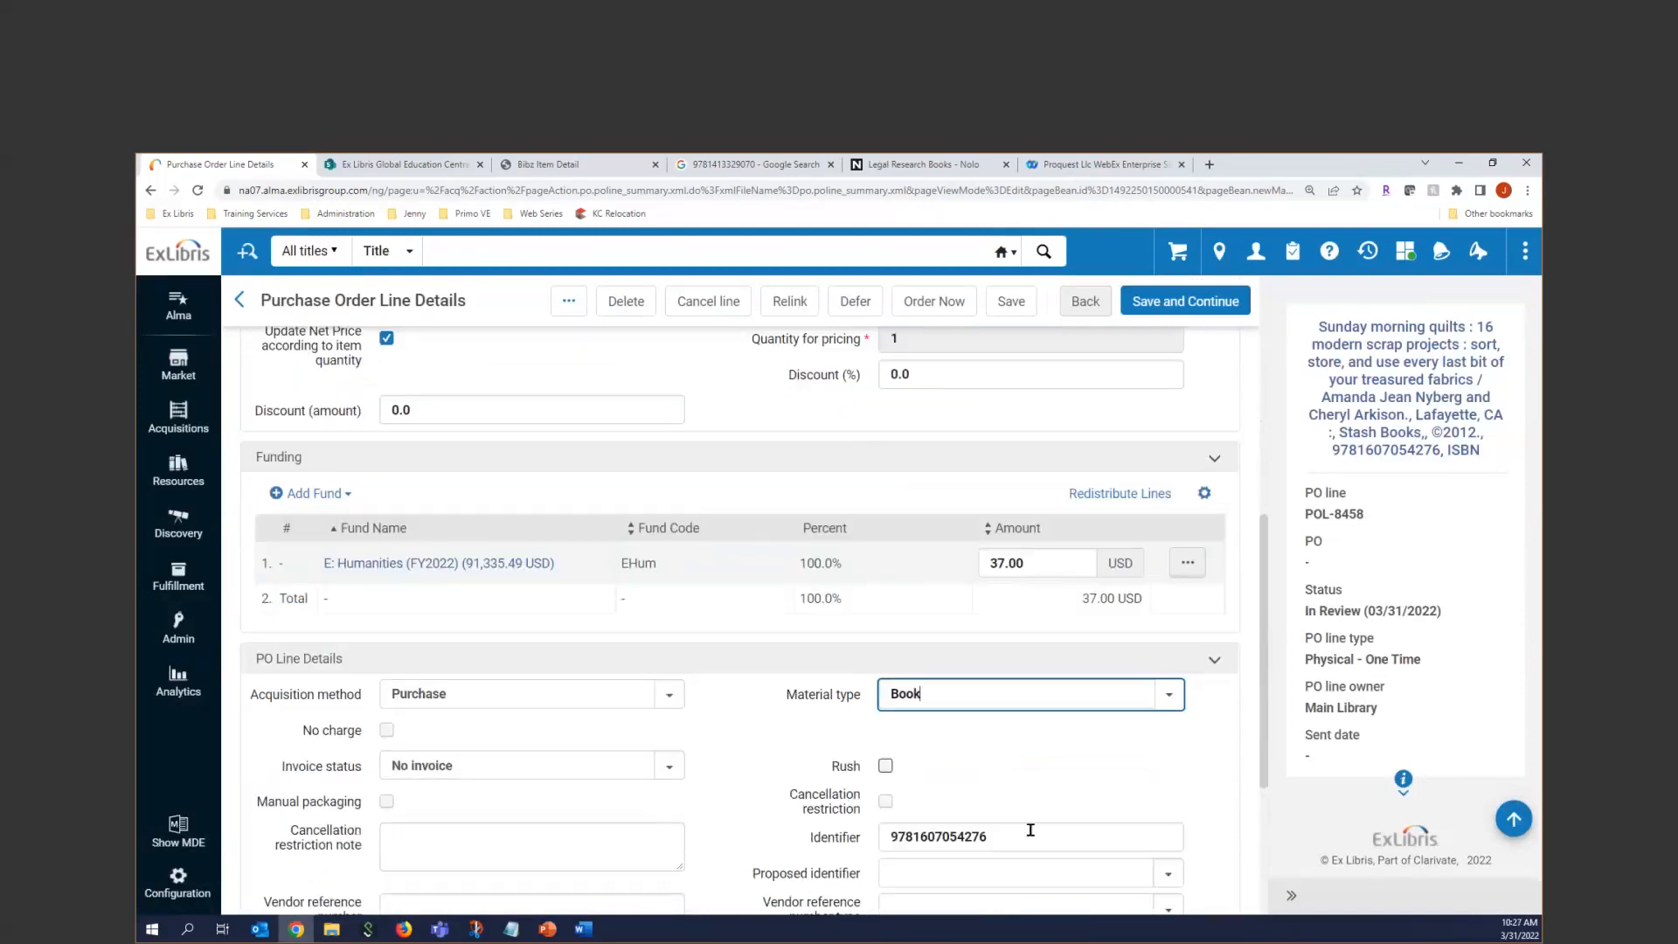
# Set the 1st reporting code to Arts & Humanities and the 2nd reporting code to Fine Arts.
pyautogui.scroll(-1, 1062, 786)
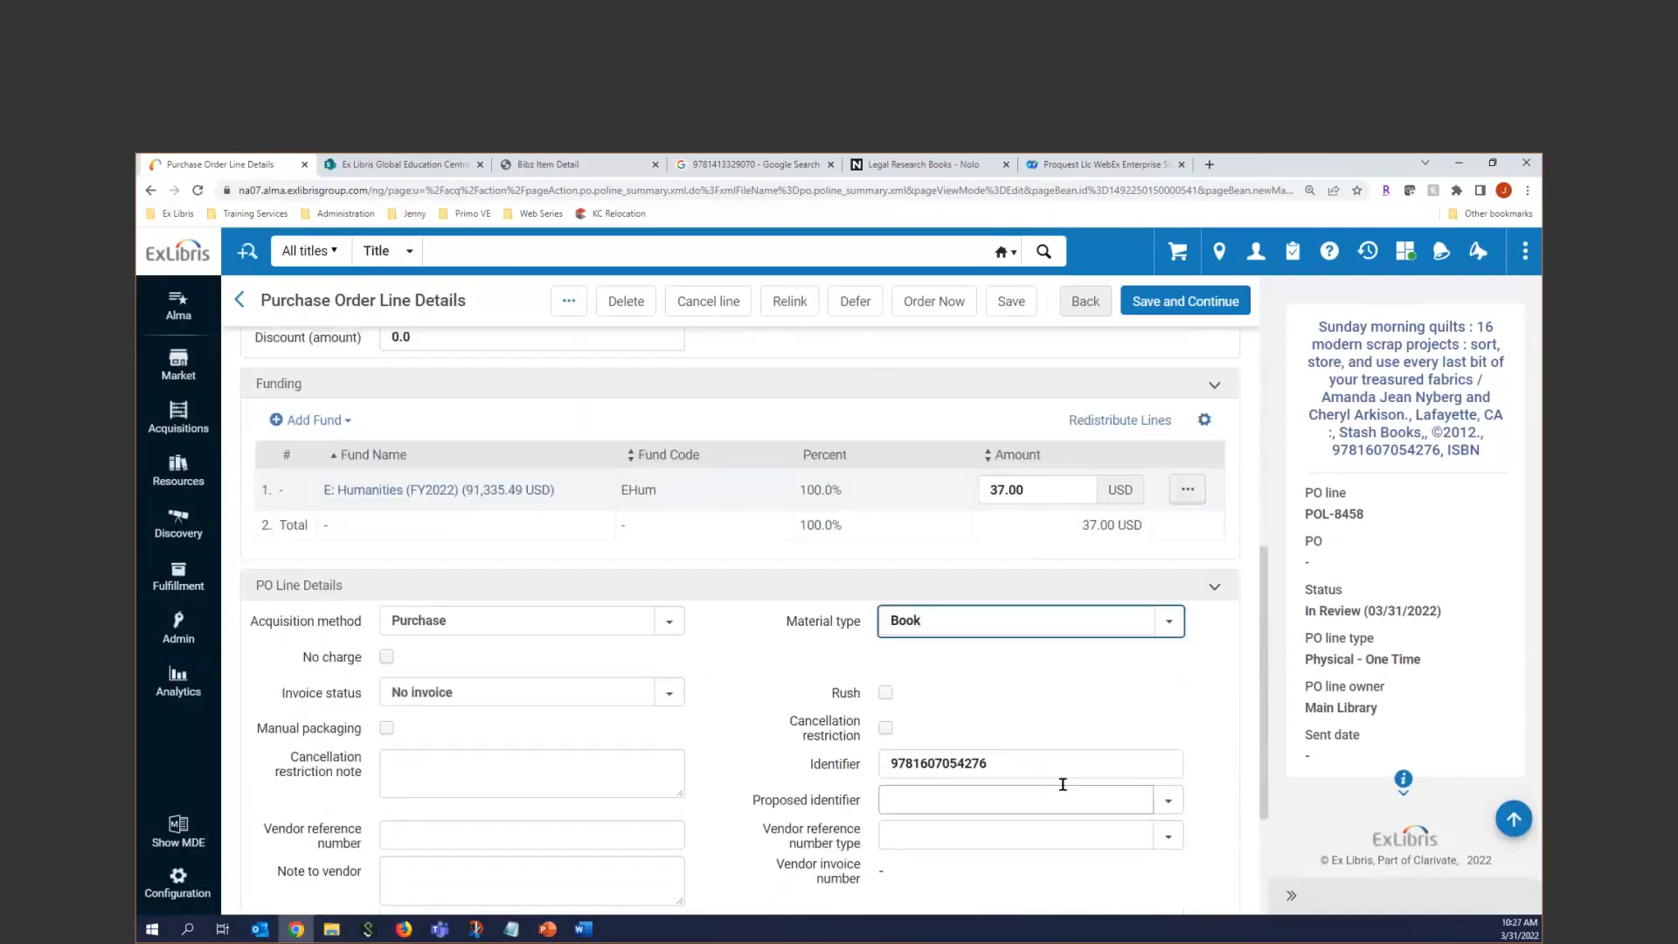
pyautogui.scroll(-1, 1063, 784)
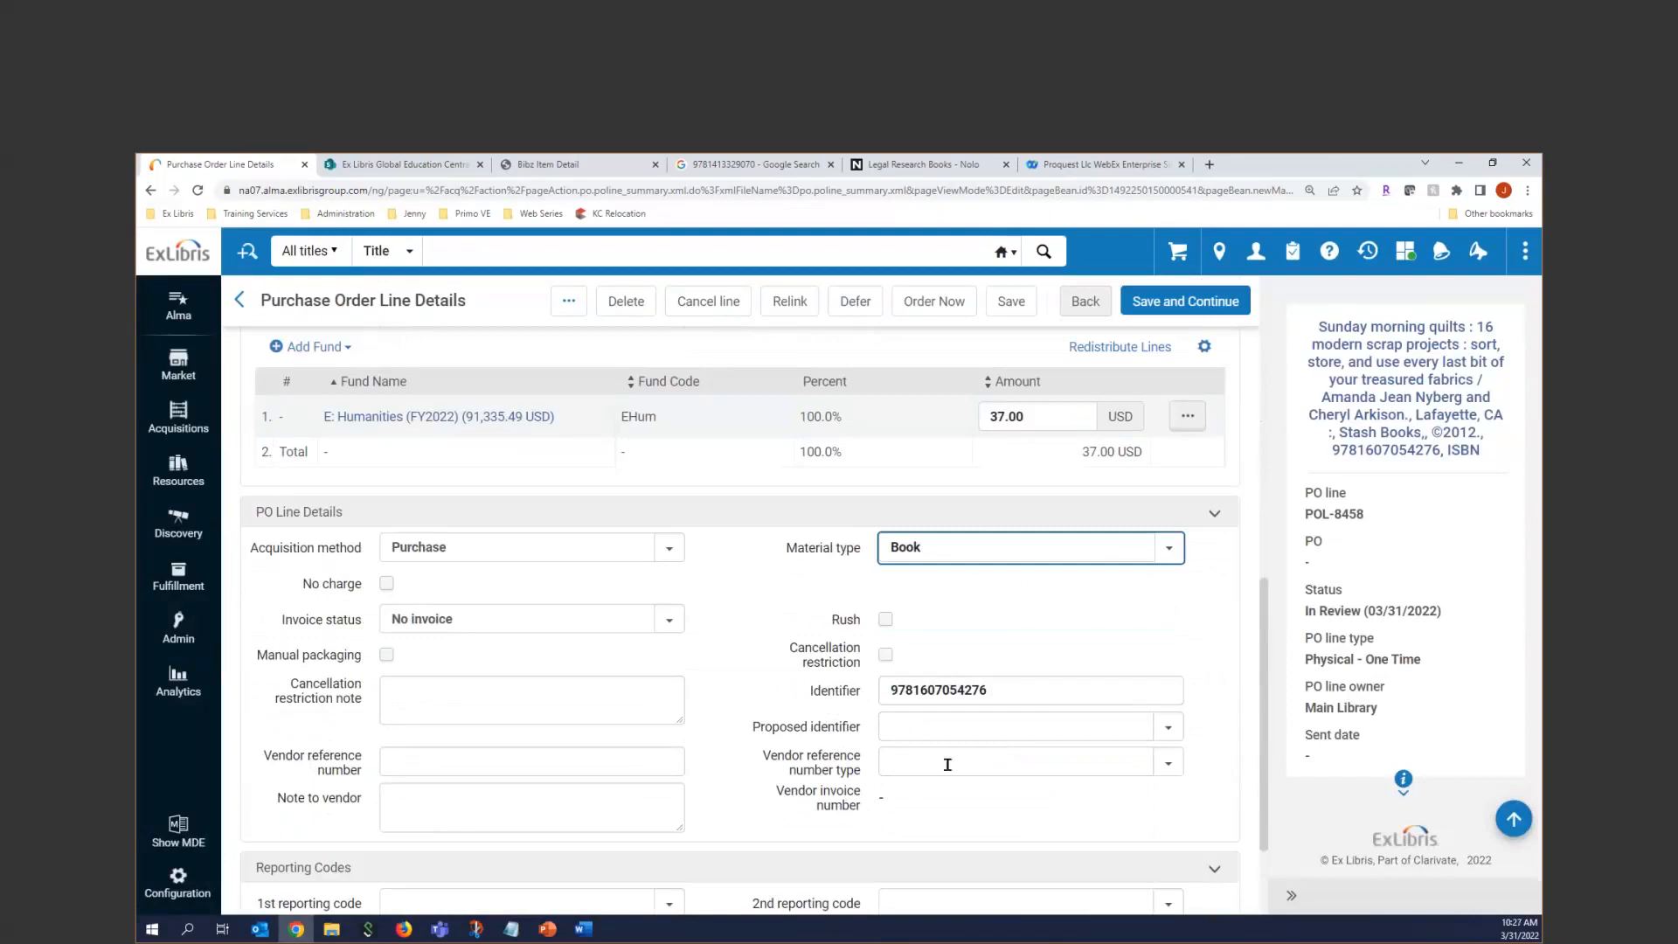
pyautogui.scroll(-2, 947, 765)
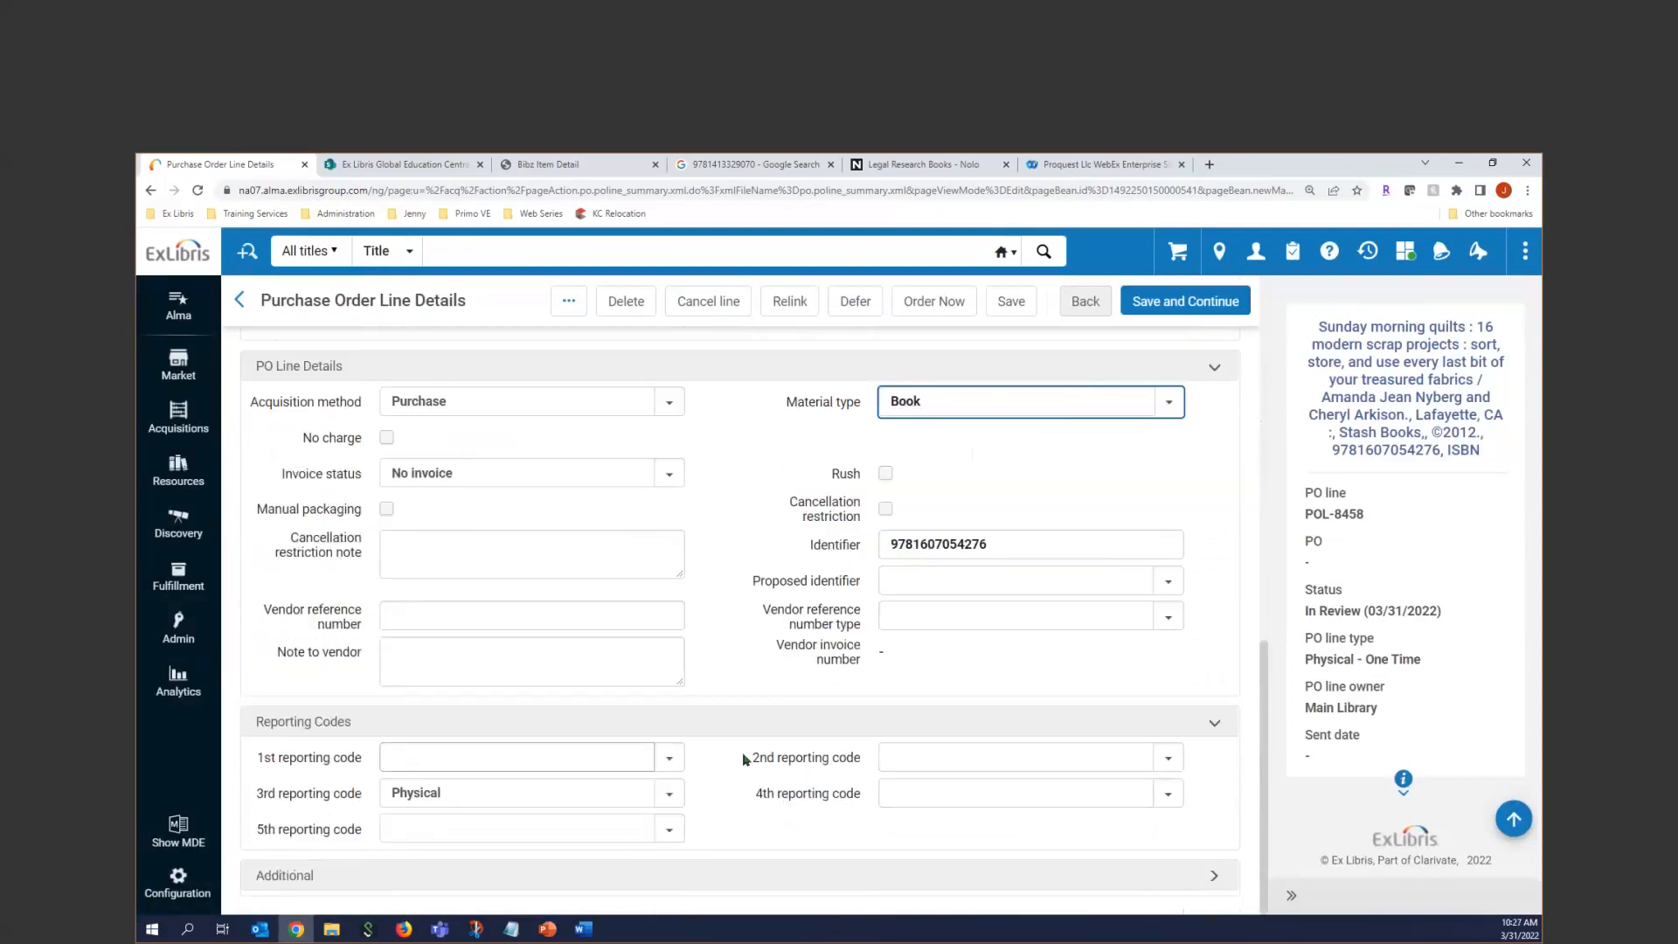
pyautogui.click(666, 758)
pyautogui.click(459, 517)
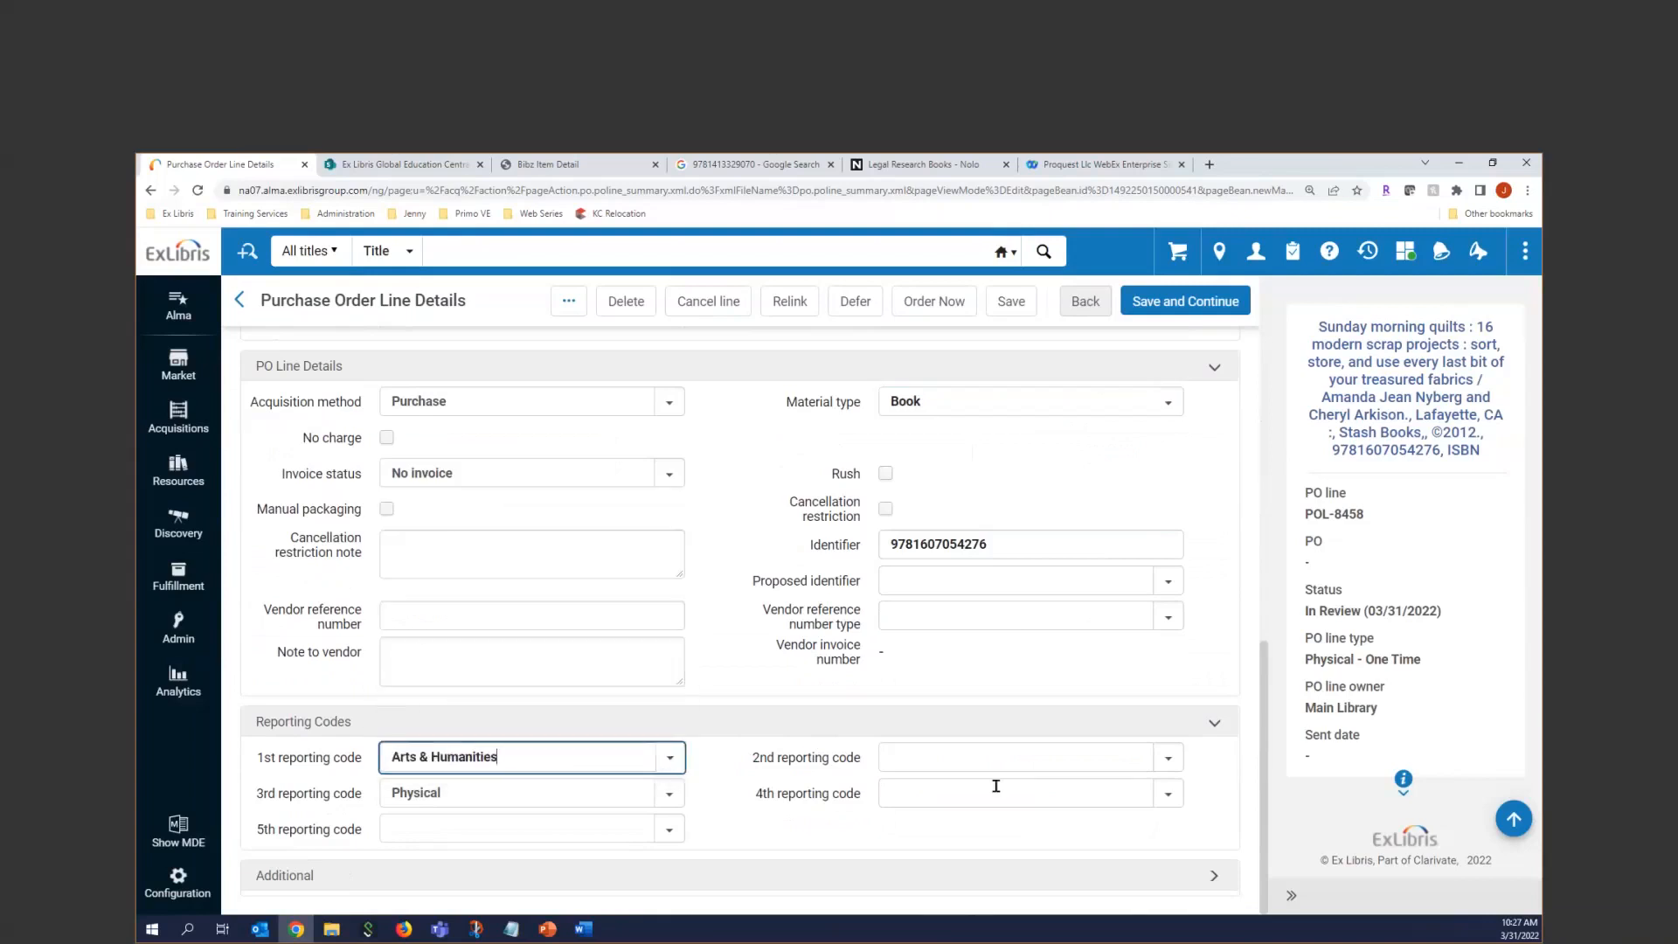
pyautogui.click(1042, 760)
pyautogui.scroll(-3, 996, 569)
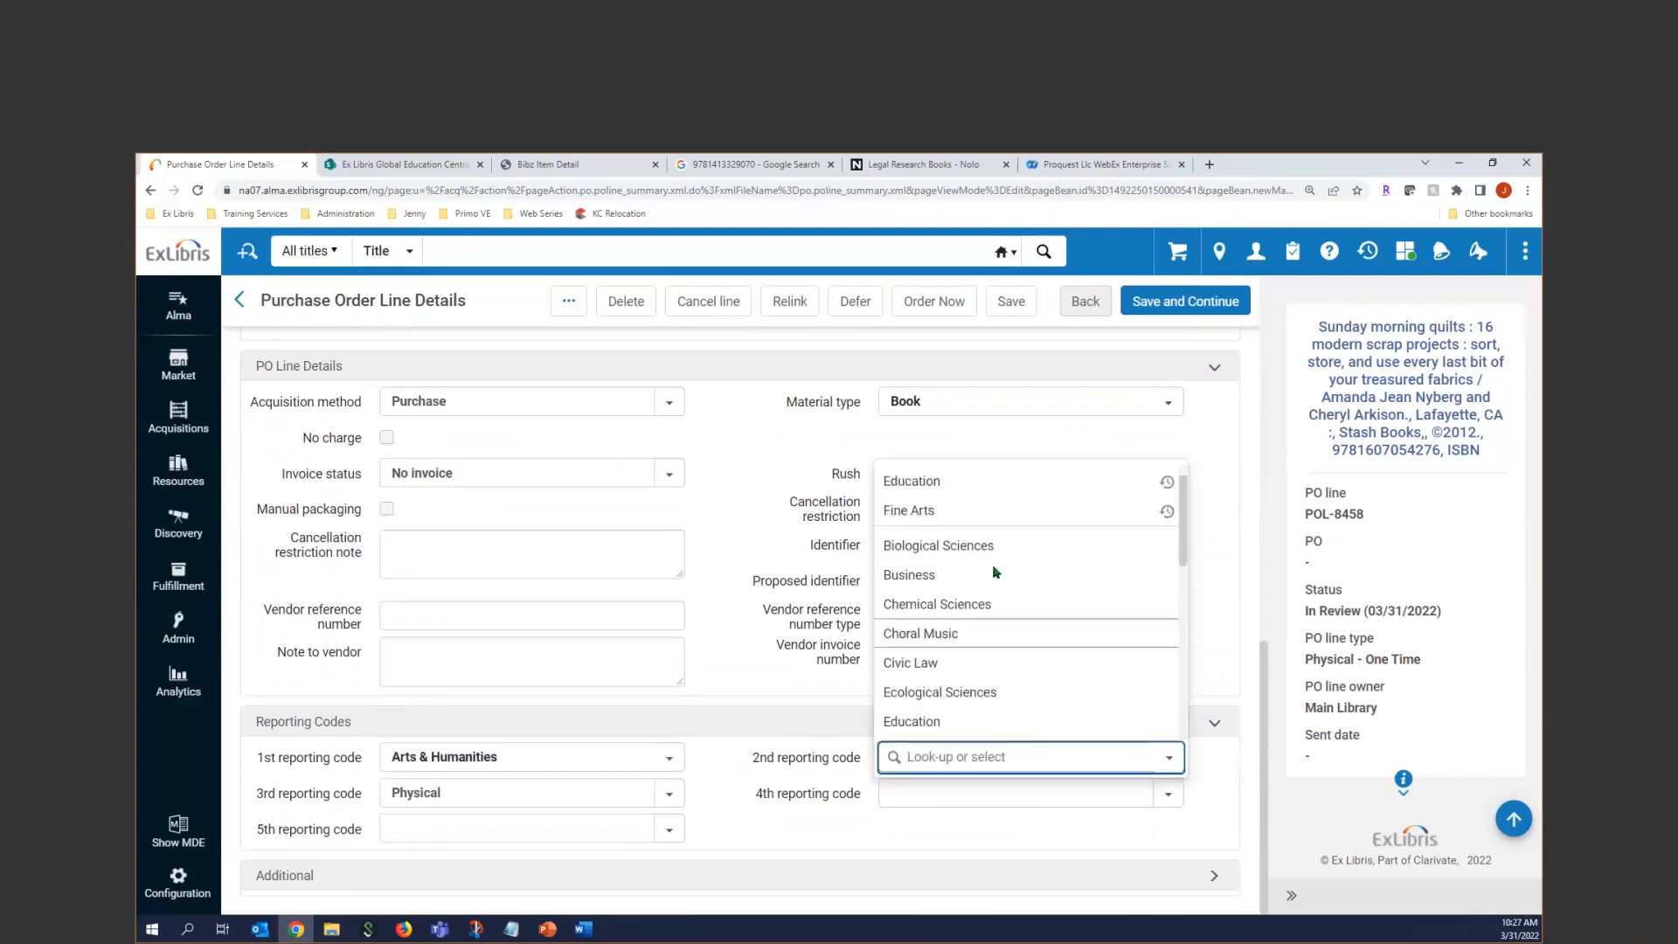
pyautogui.scroll(-1, 986, 622)
pyautogui.click(961, 555)
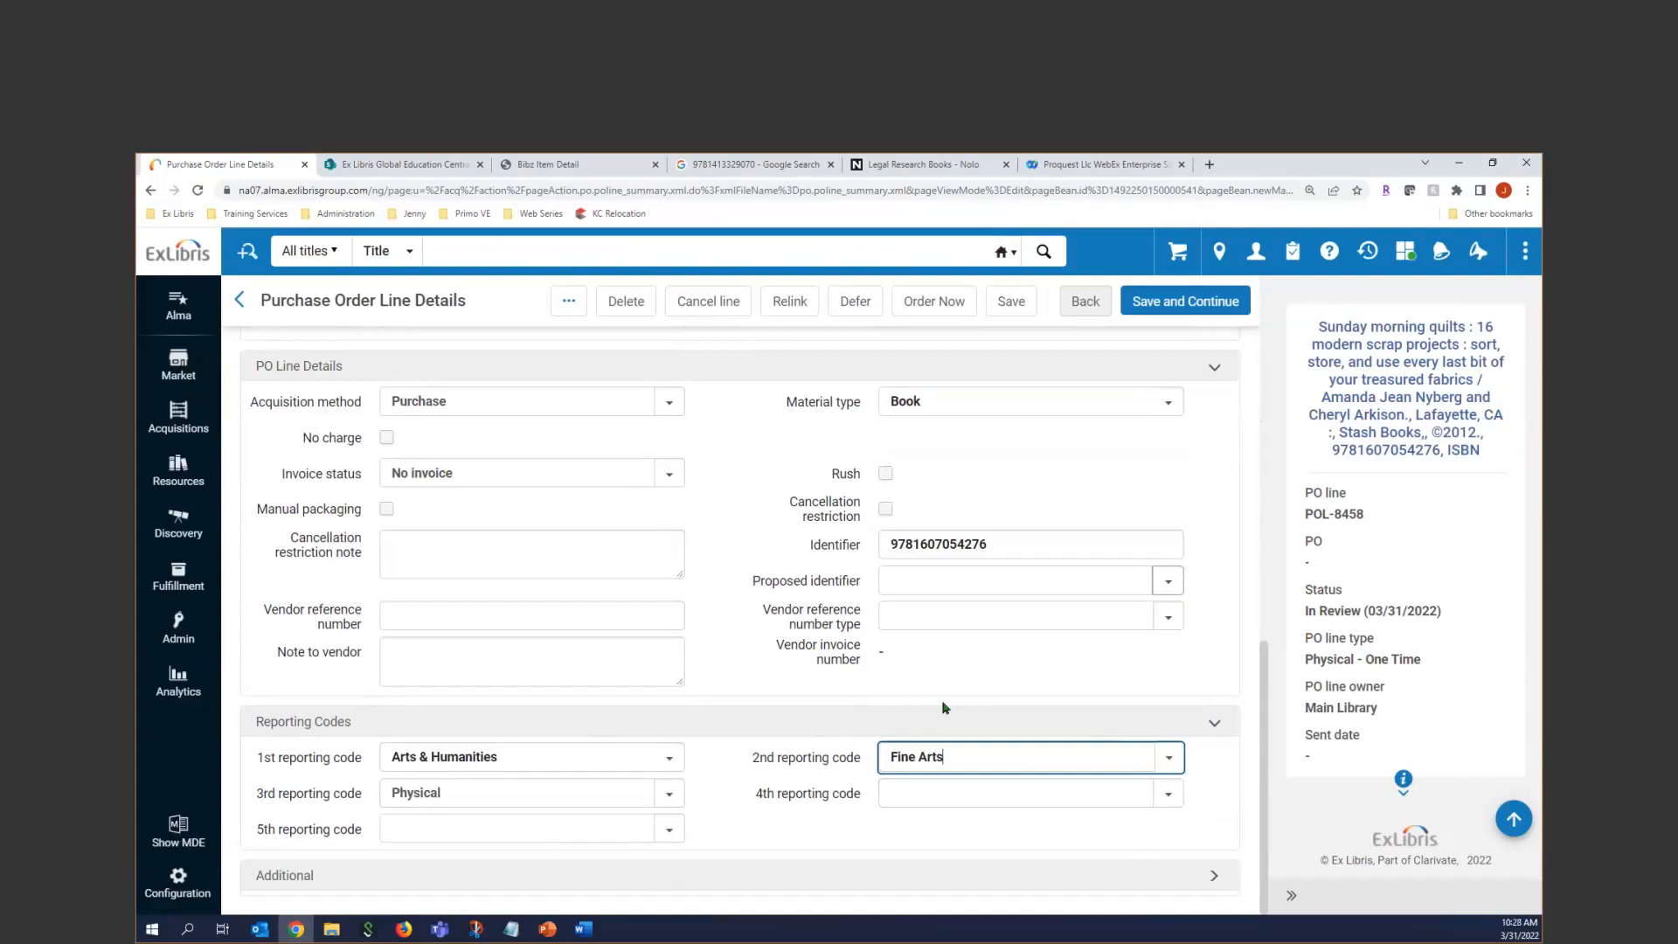
pyautogui.scroll(3, 962, 576)
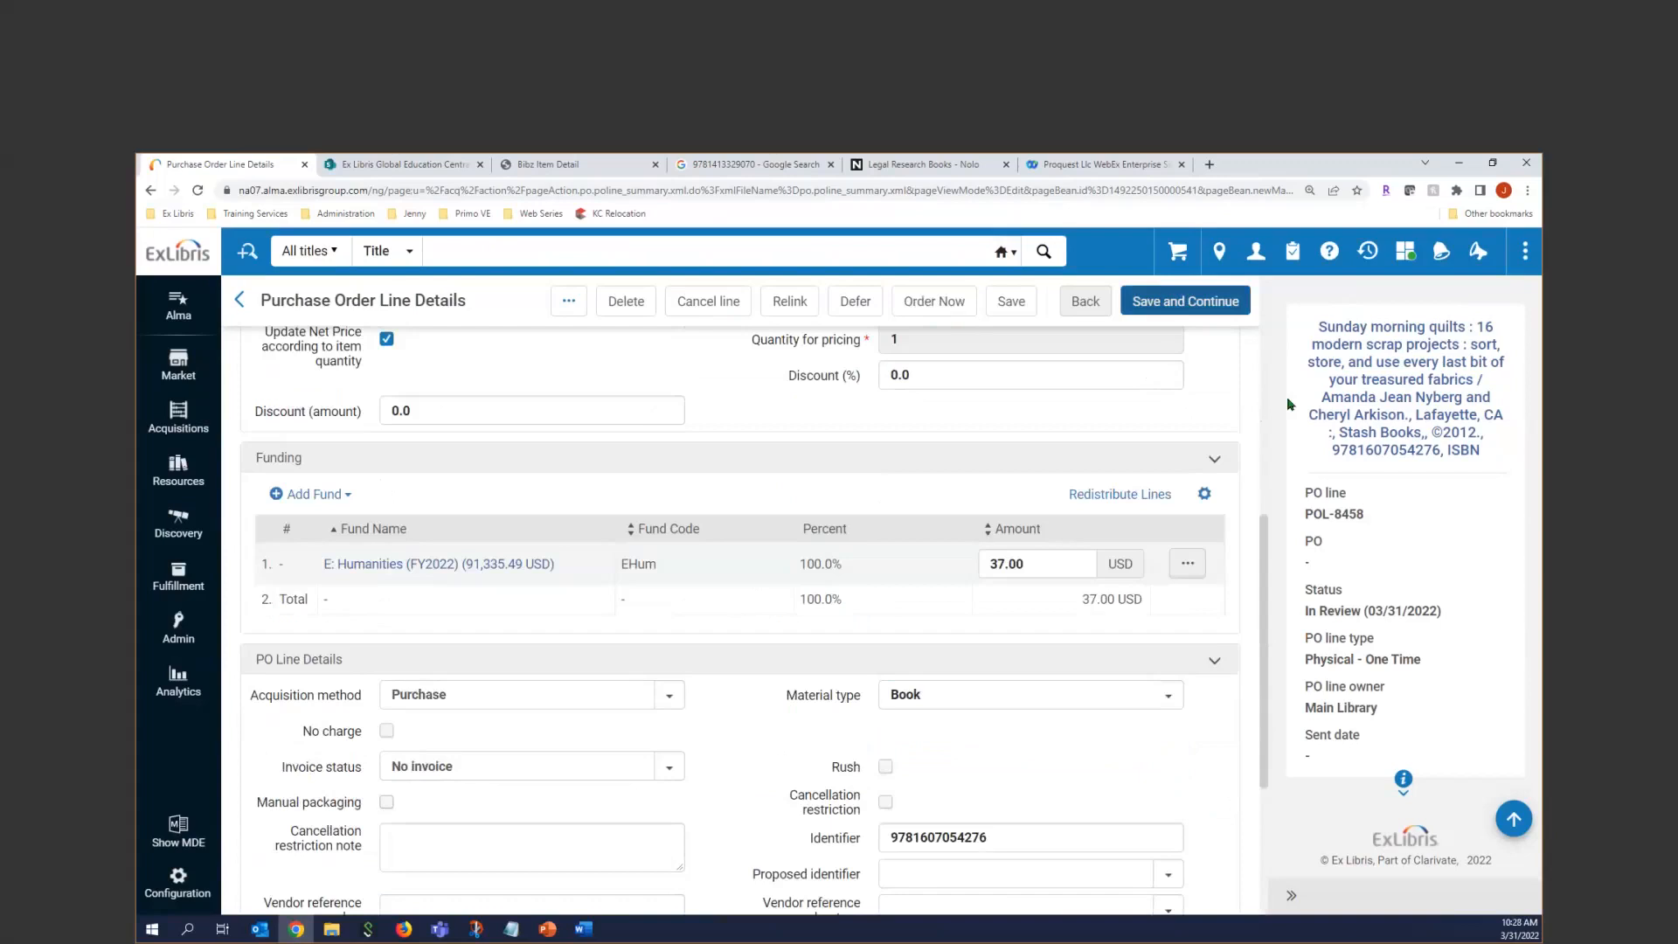
pyautogui.scroll(4, 1162, 302)
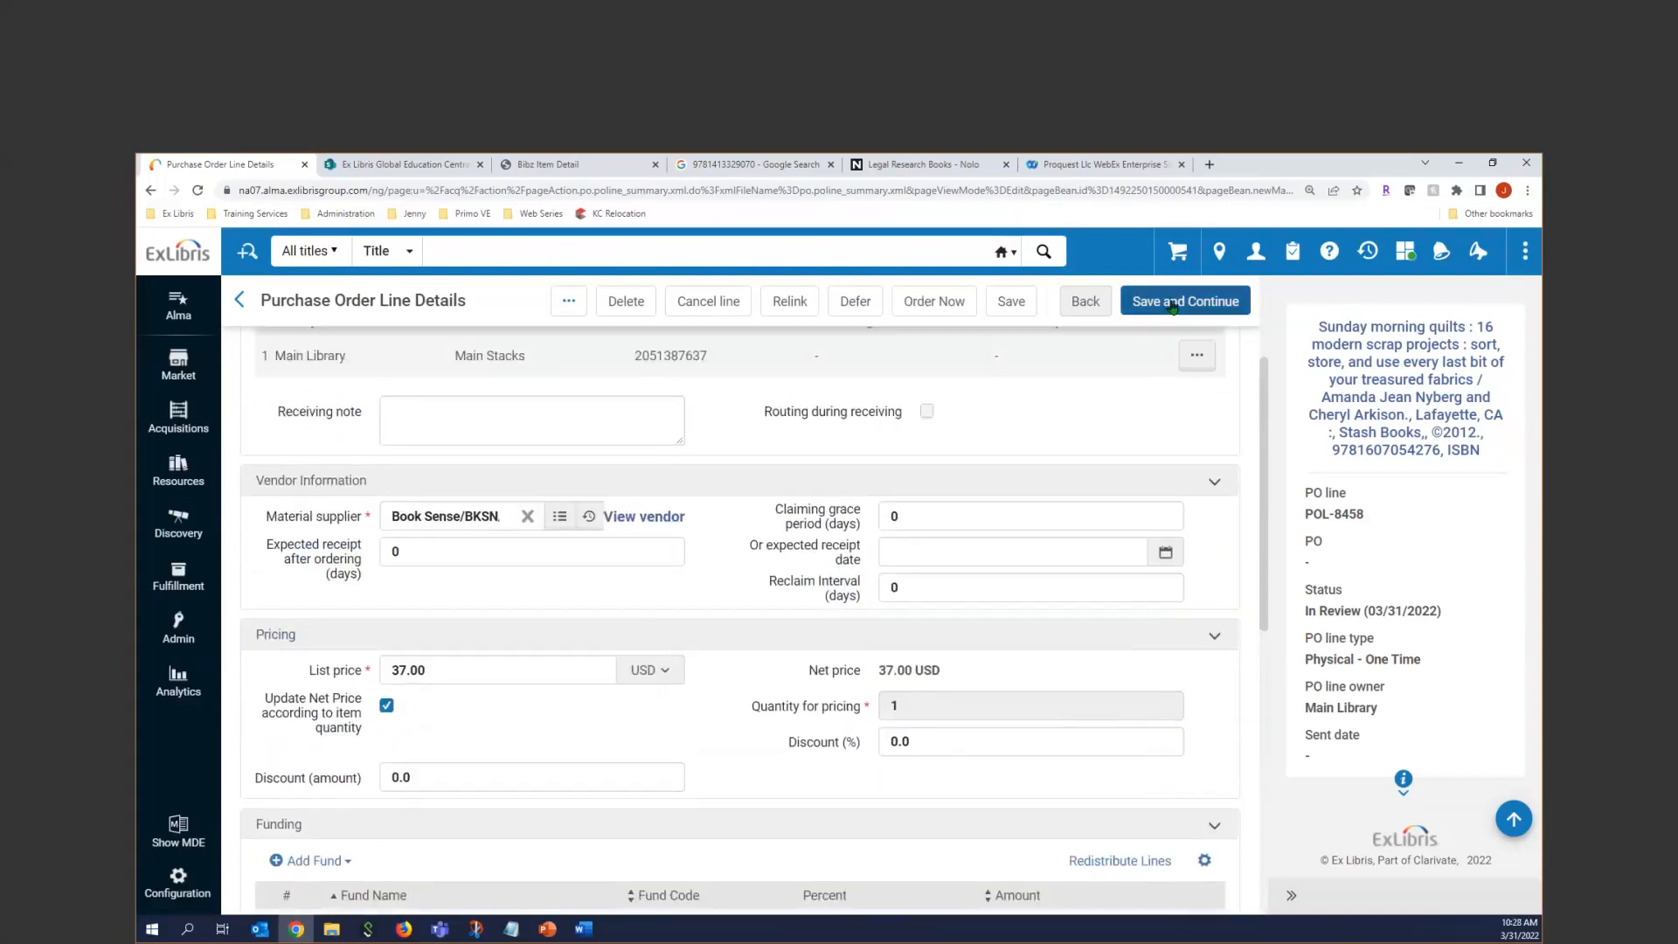
# Save and continue the Sunday morning quilts PO line, and reopen it to check its status.
pyautogui.click(1172, 302)
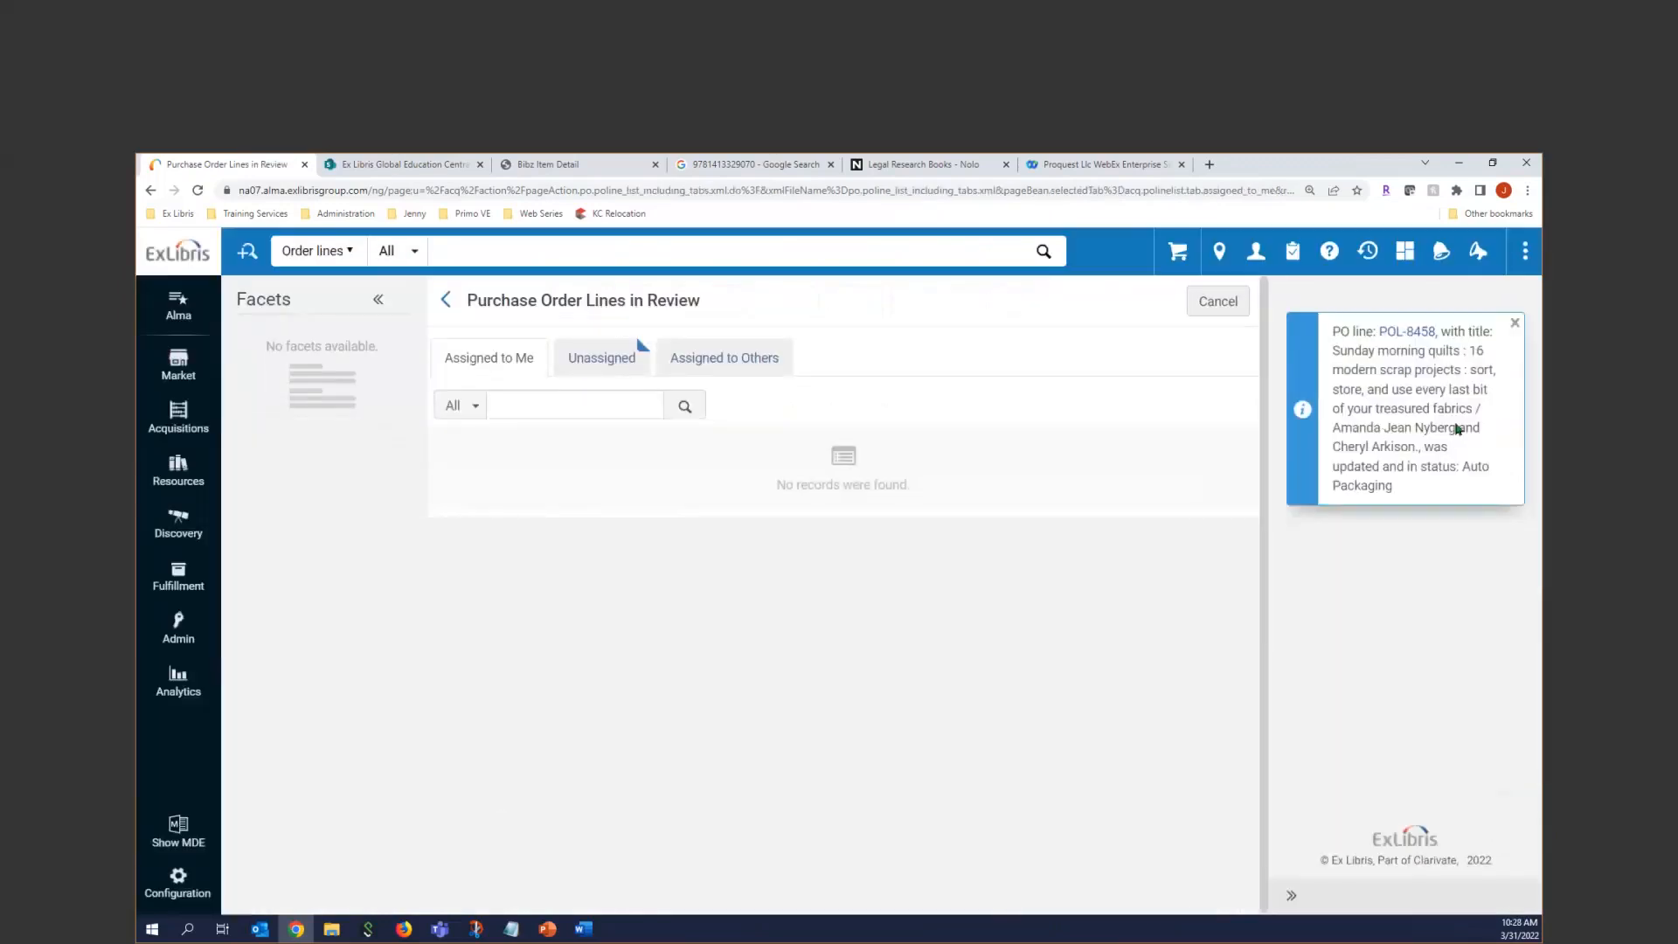
pyautogui.click(1413, 333)
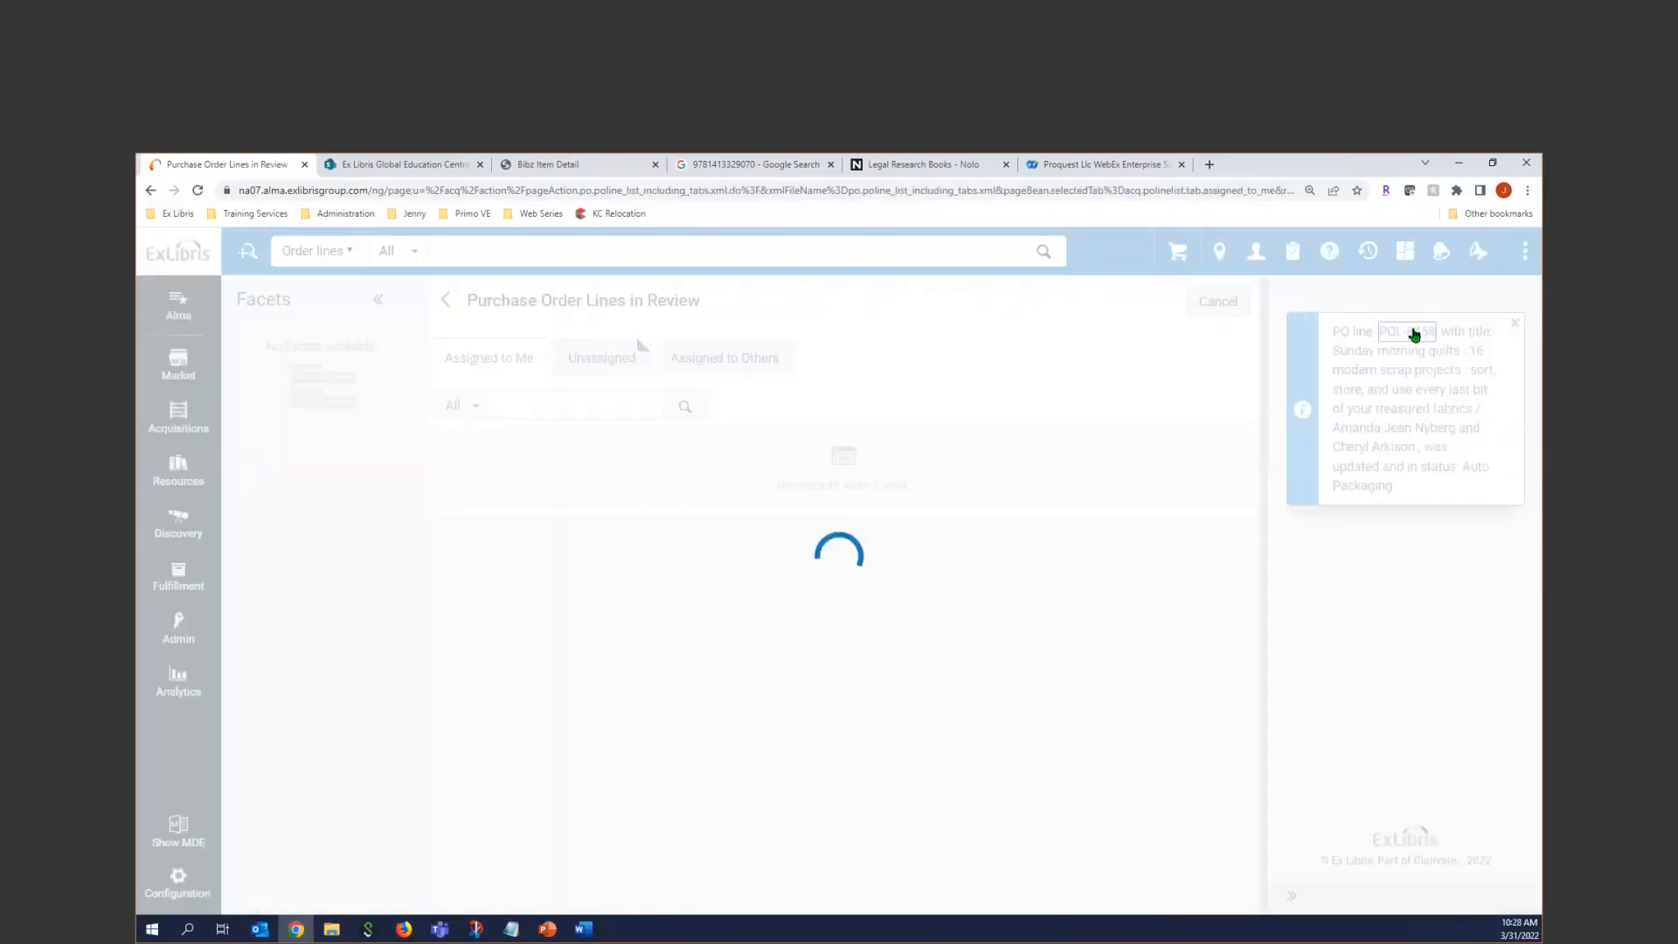
pyautogui.moveTo(1303, 612); pyautogui.dragTo(1478, 612)
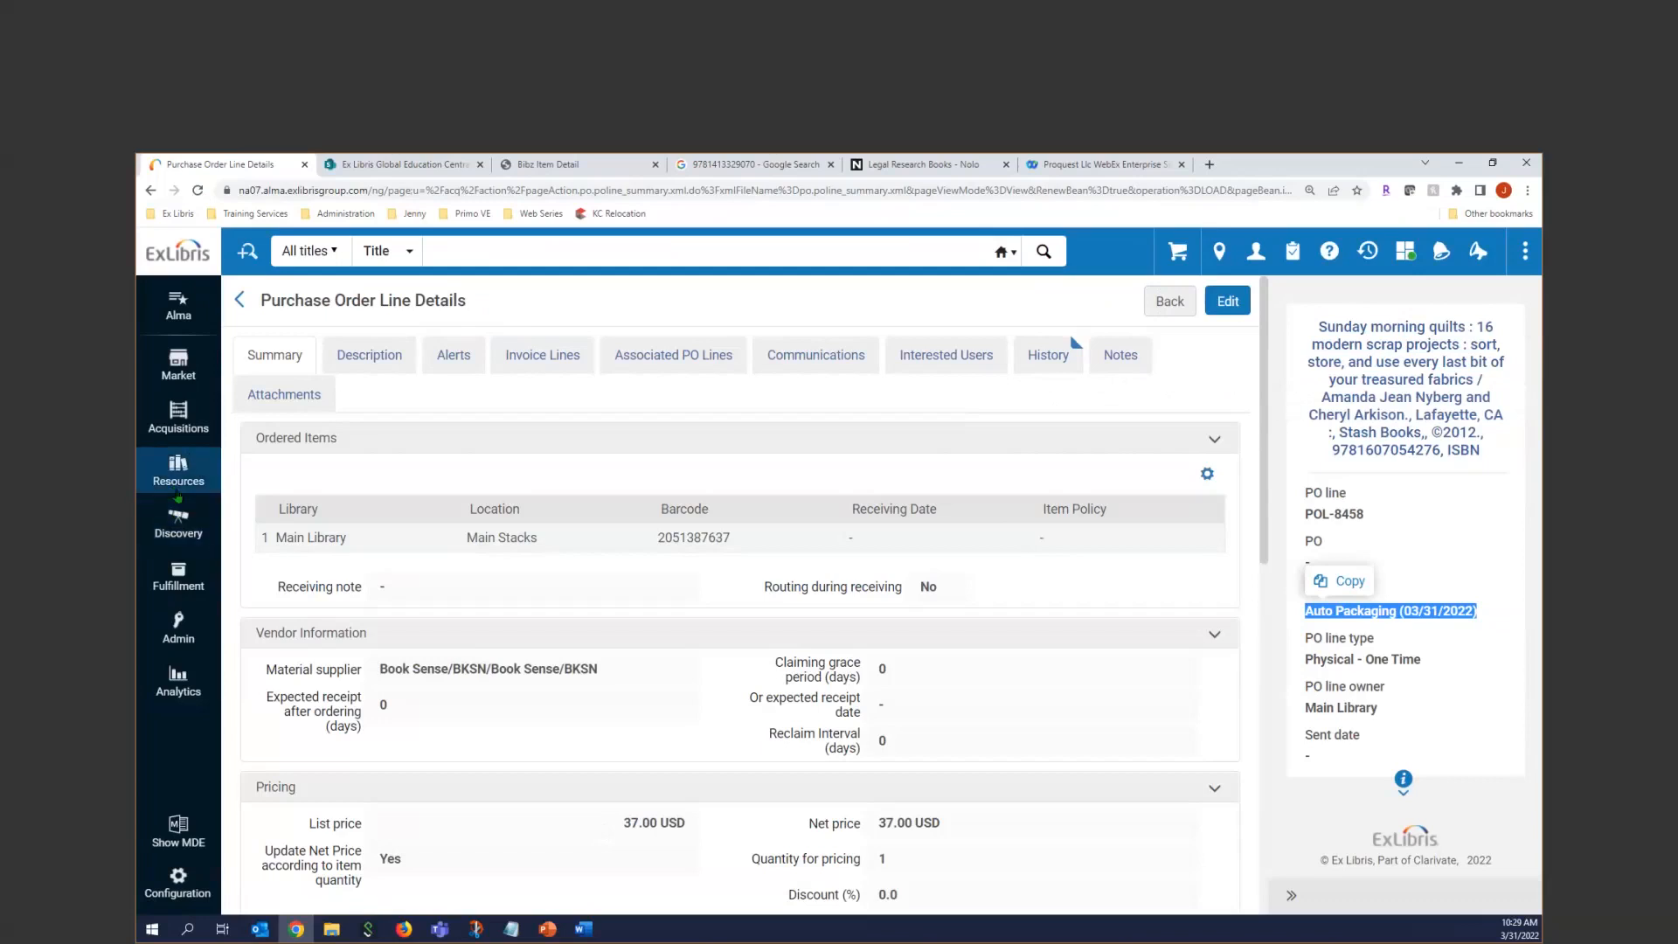
# Order the "15 minutes of play" record from the Metadata Editor, creating a Physical - One Time PO line from the BKSN - Main template.
pyautogui.click(179, 832)
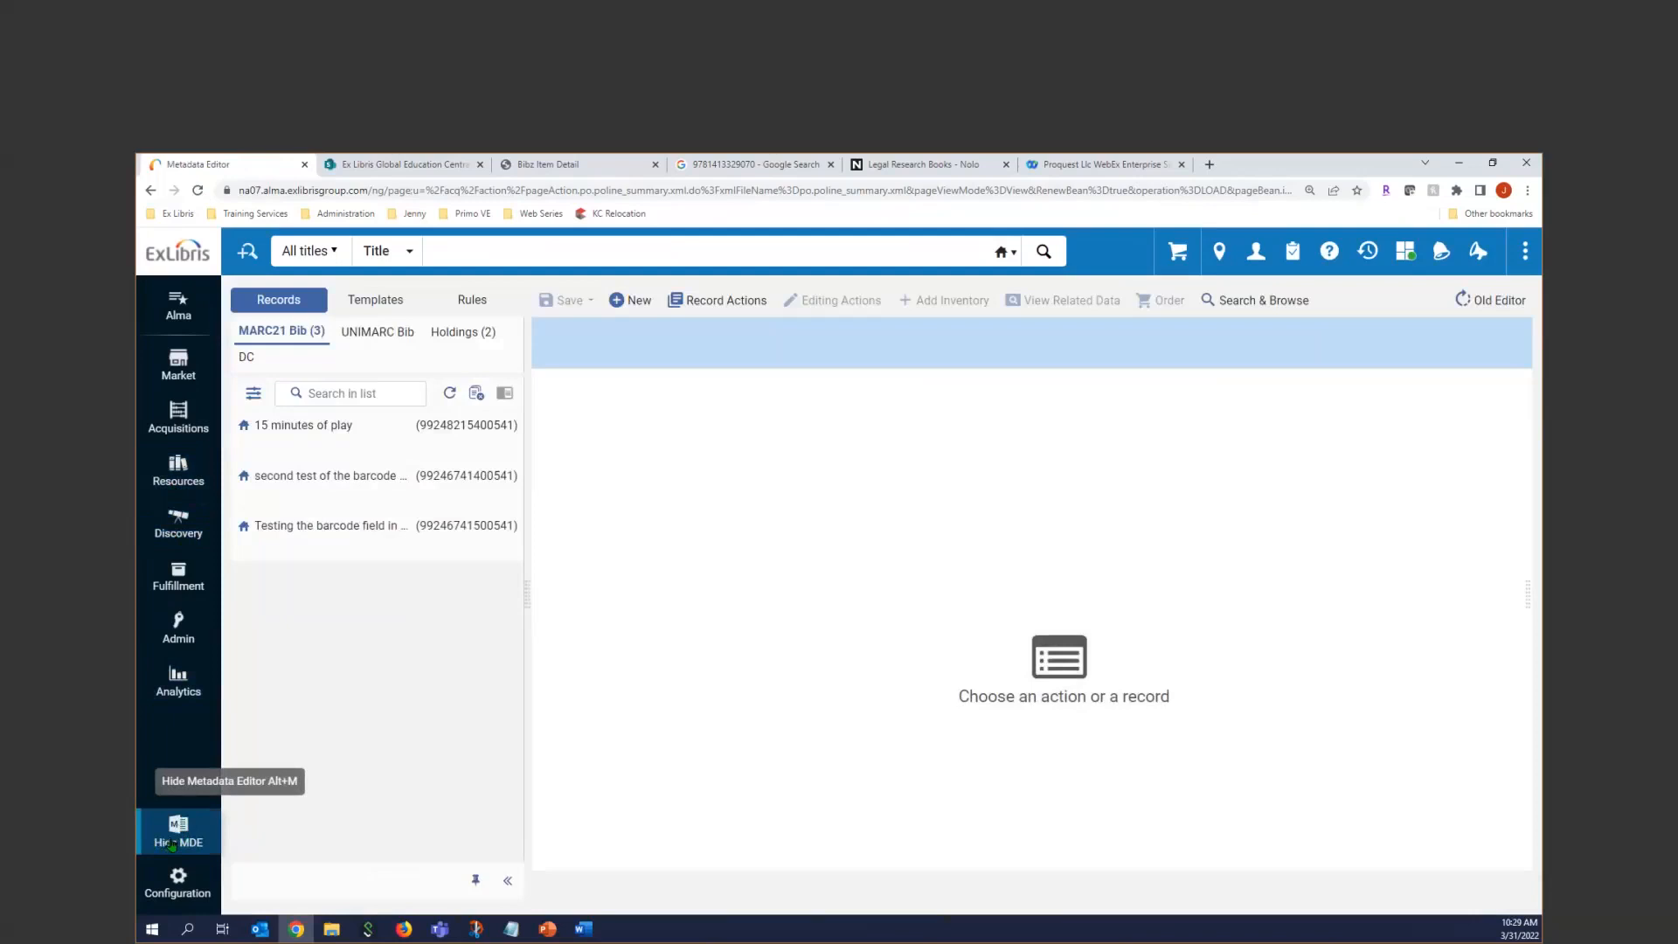
pyautogui.click(372, 434)
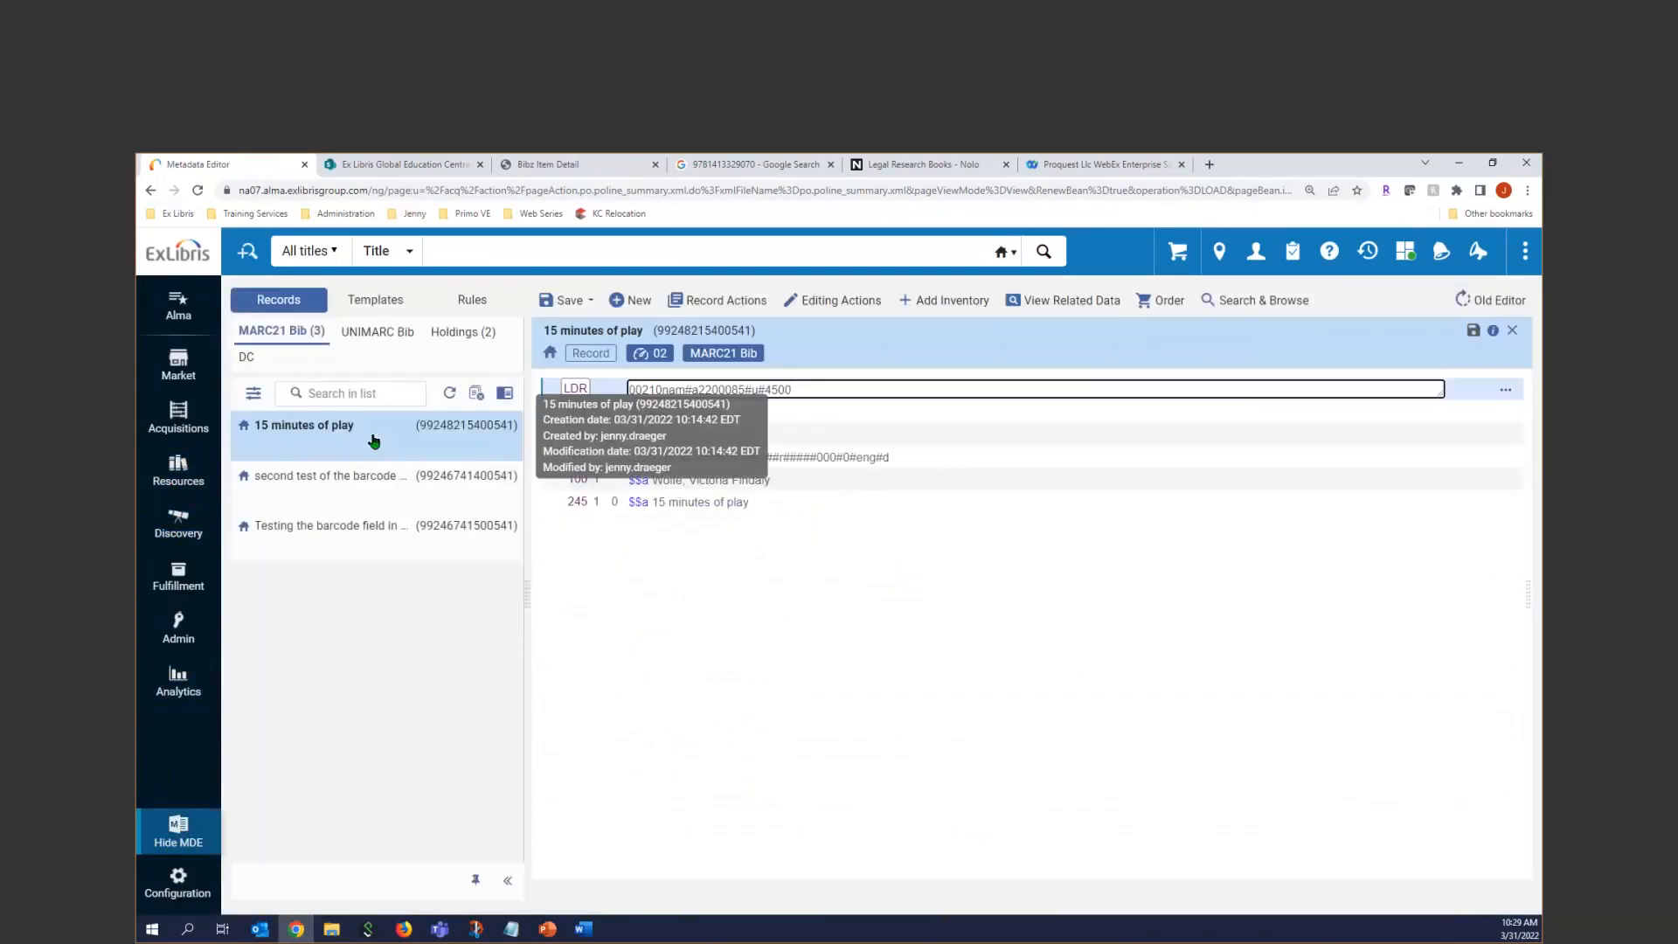
pyautogui.click(1173, 302)
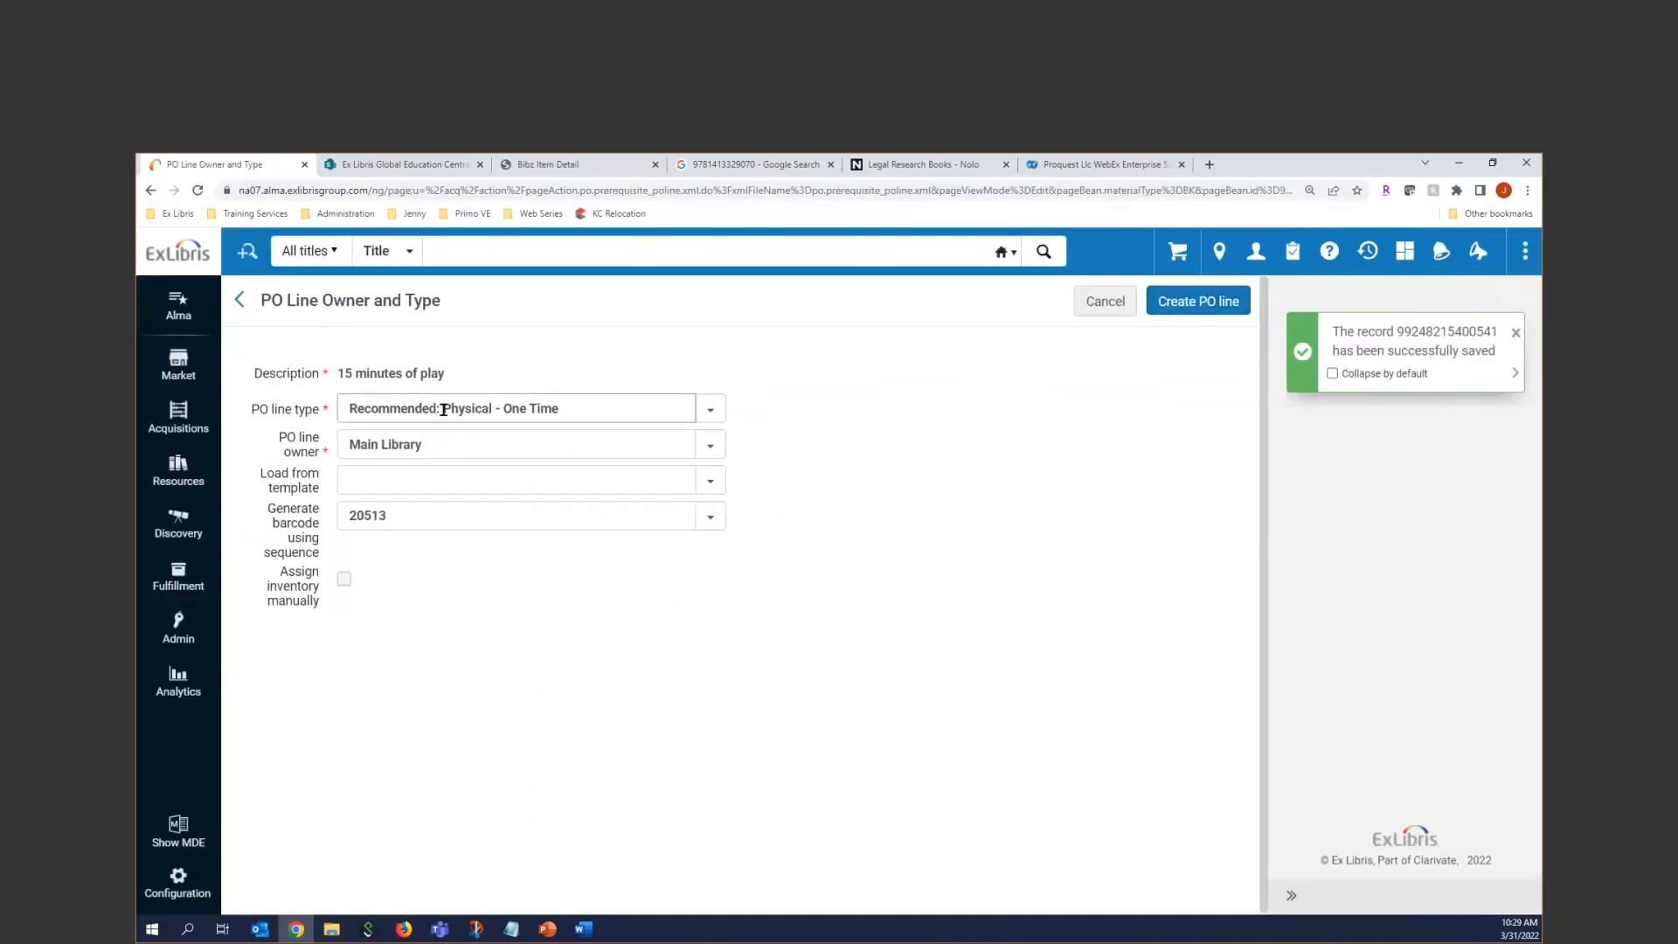
pyautogui.click(401, 479)
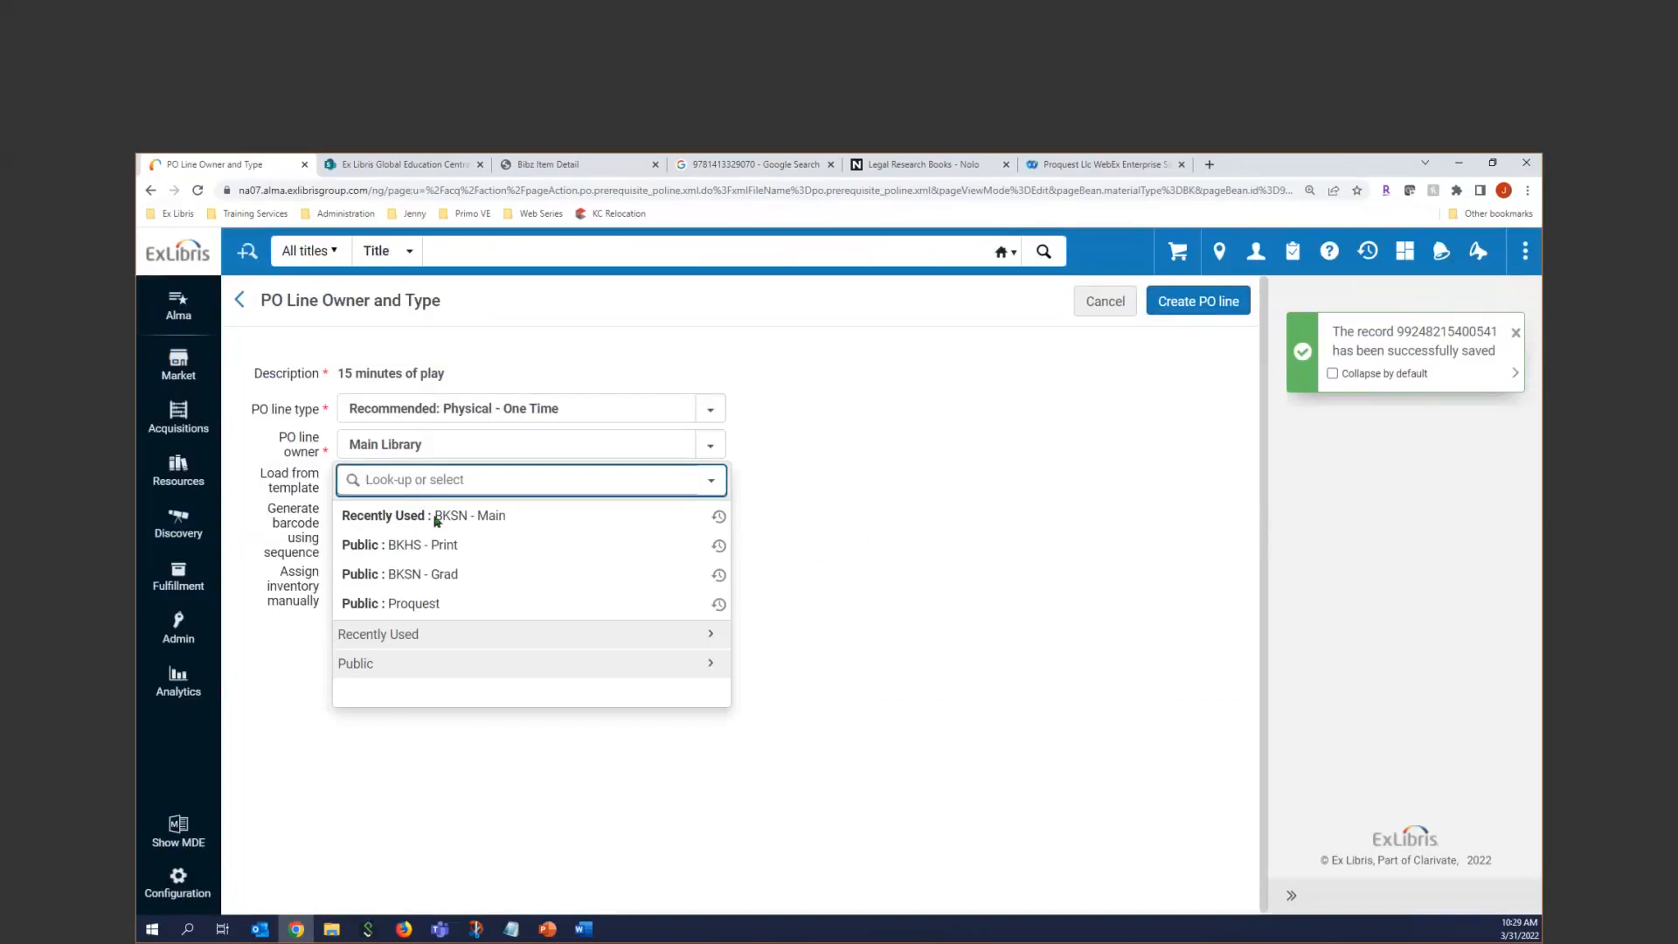
pyautogui.click(436, 517)
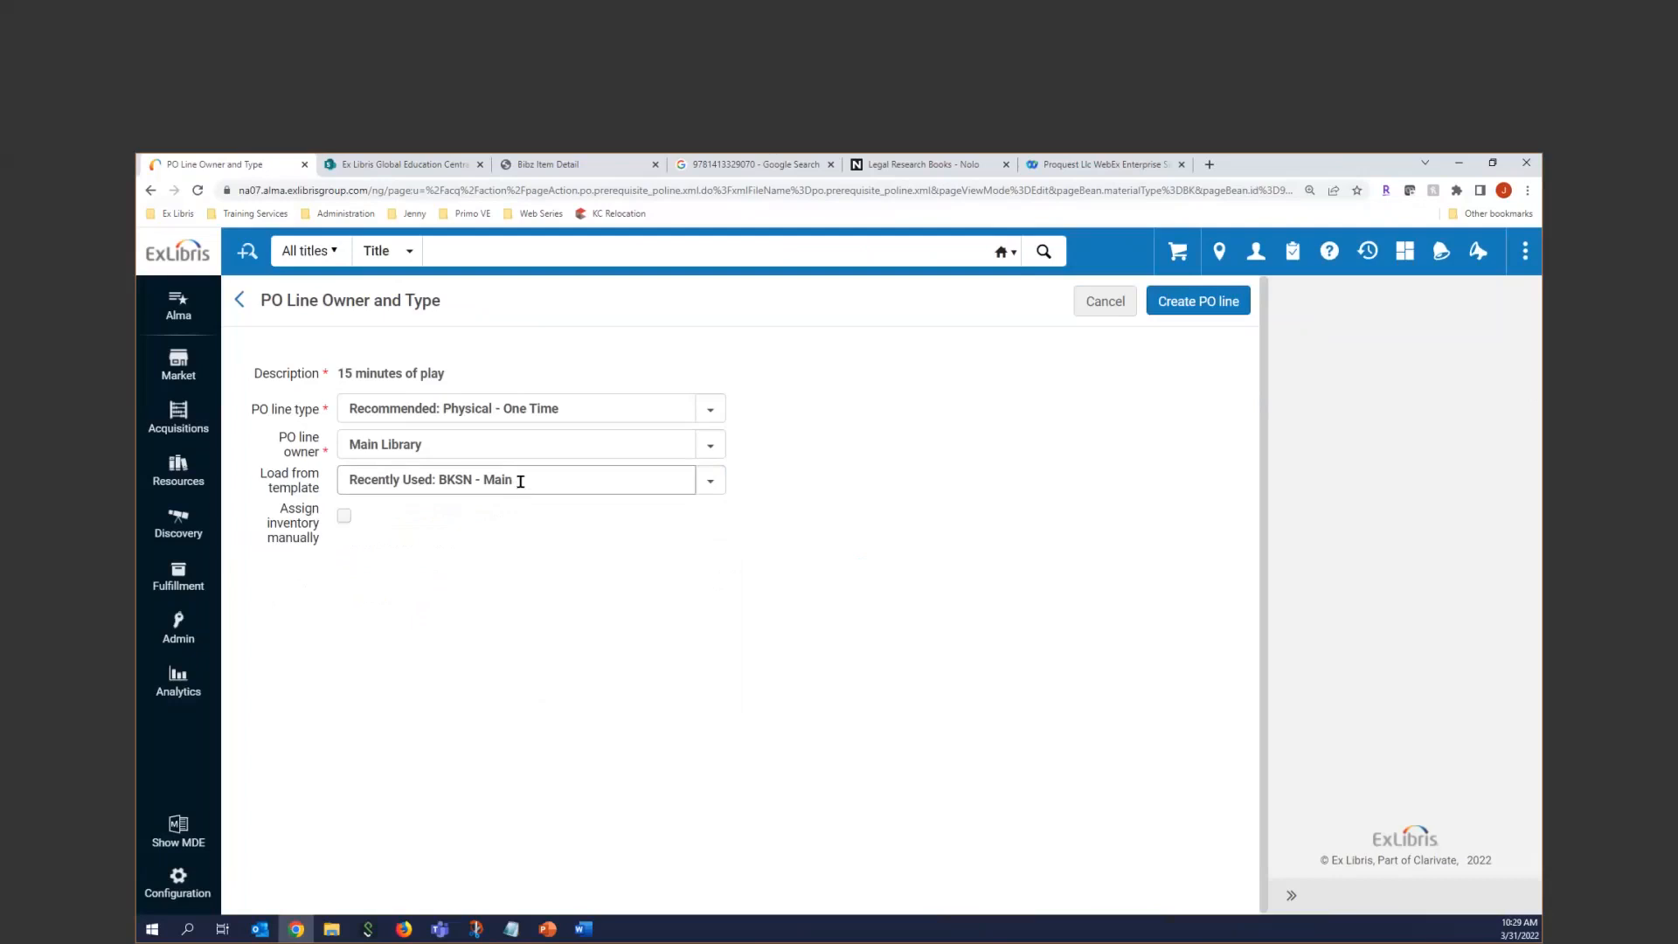
pyautogui.click(1210, 301)
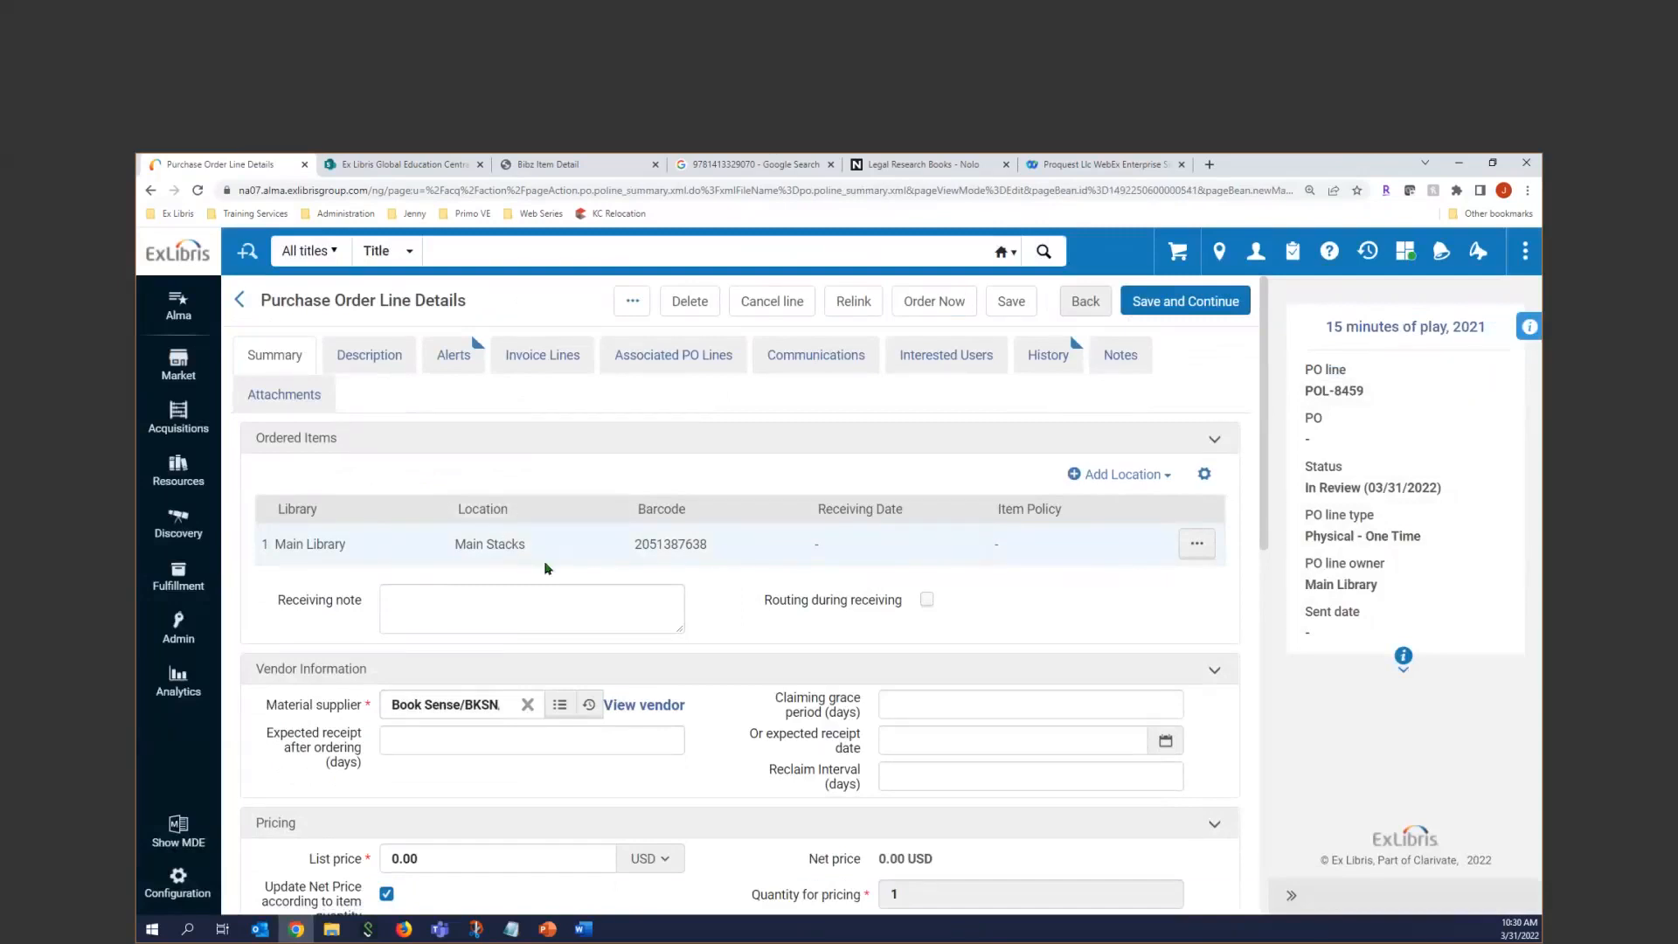
# Set the list price of the "15 minutes of play" PO line to 25.00 USD.
pyautogui.scroll(-1, 506, 622)
pyautogui.click(432, 782)
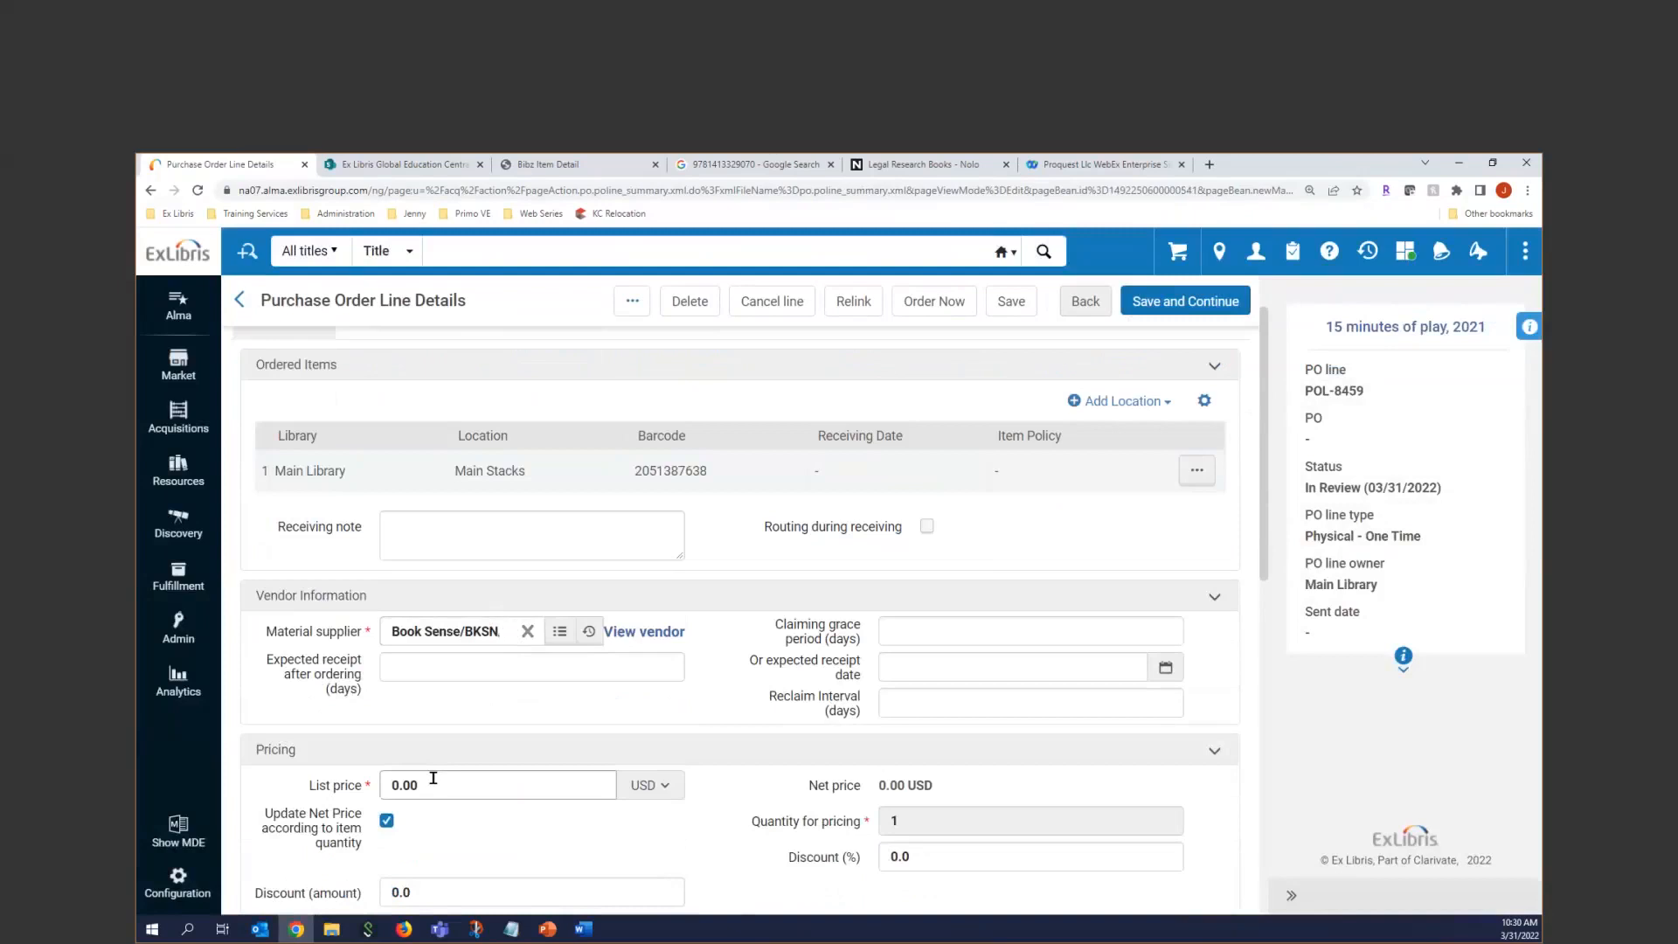
pyautogui.hotkey('ctrl', 'a')
pyautogui.write('25')
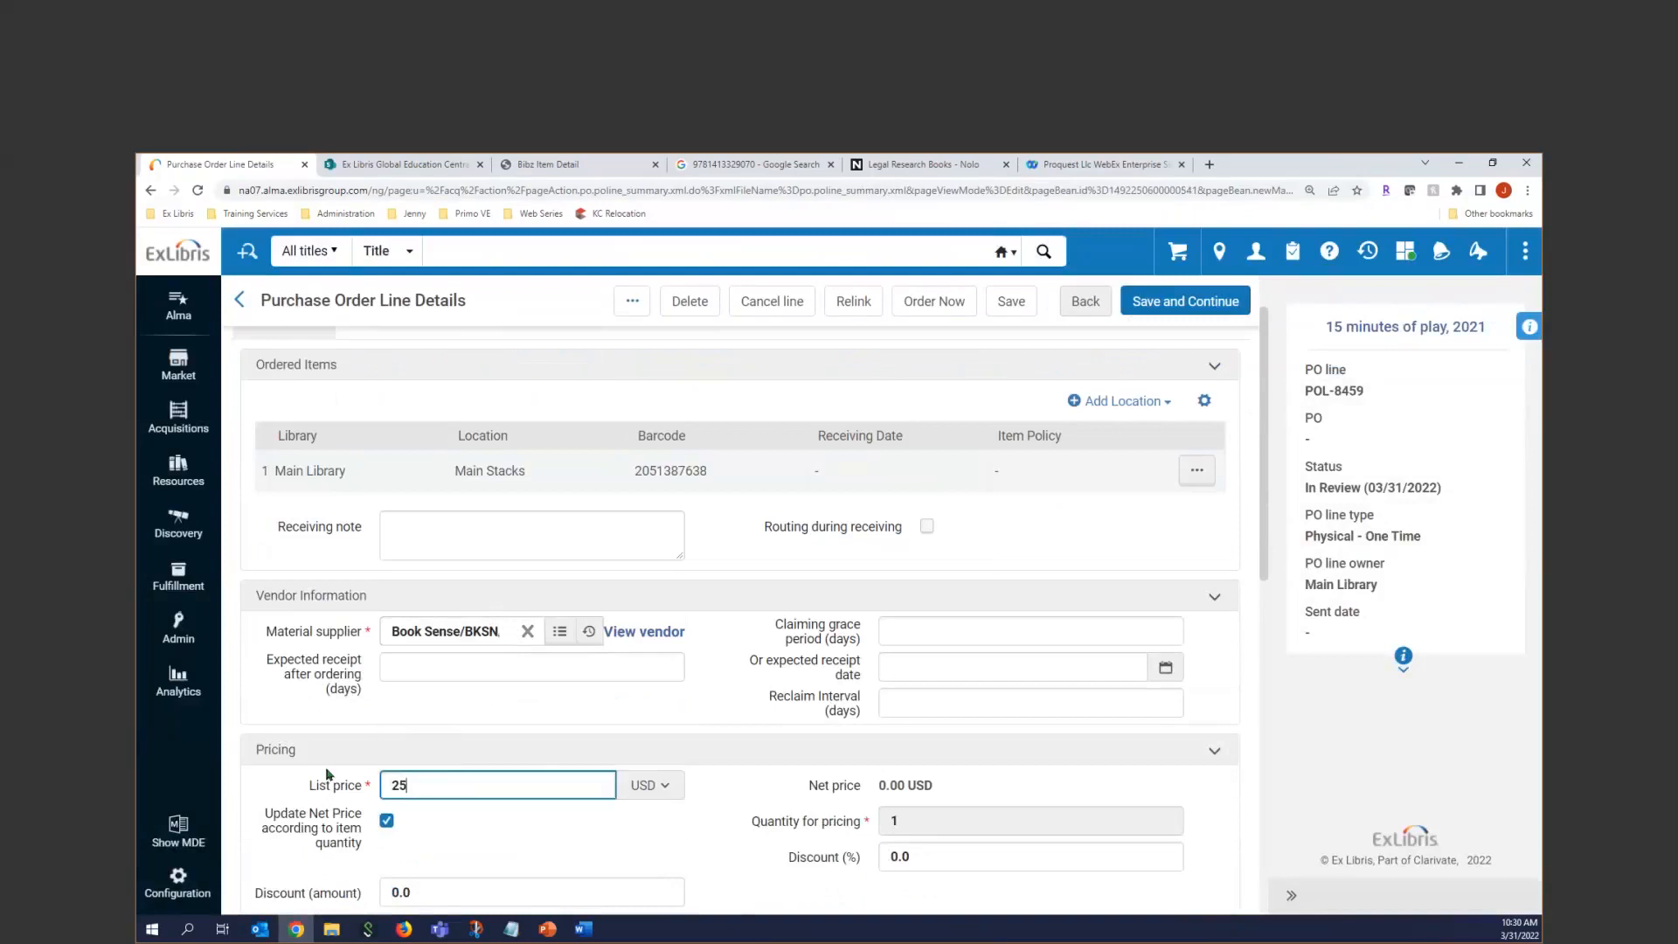
# Check the PO line's fund and details, and set its 3rd reporting code to Physical.
pyautogui.scroll(-4, 384, 765)
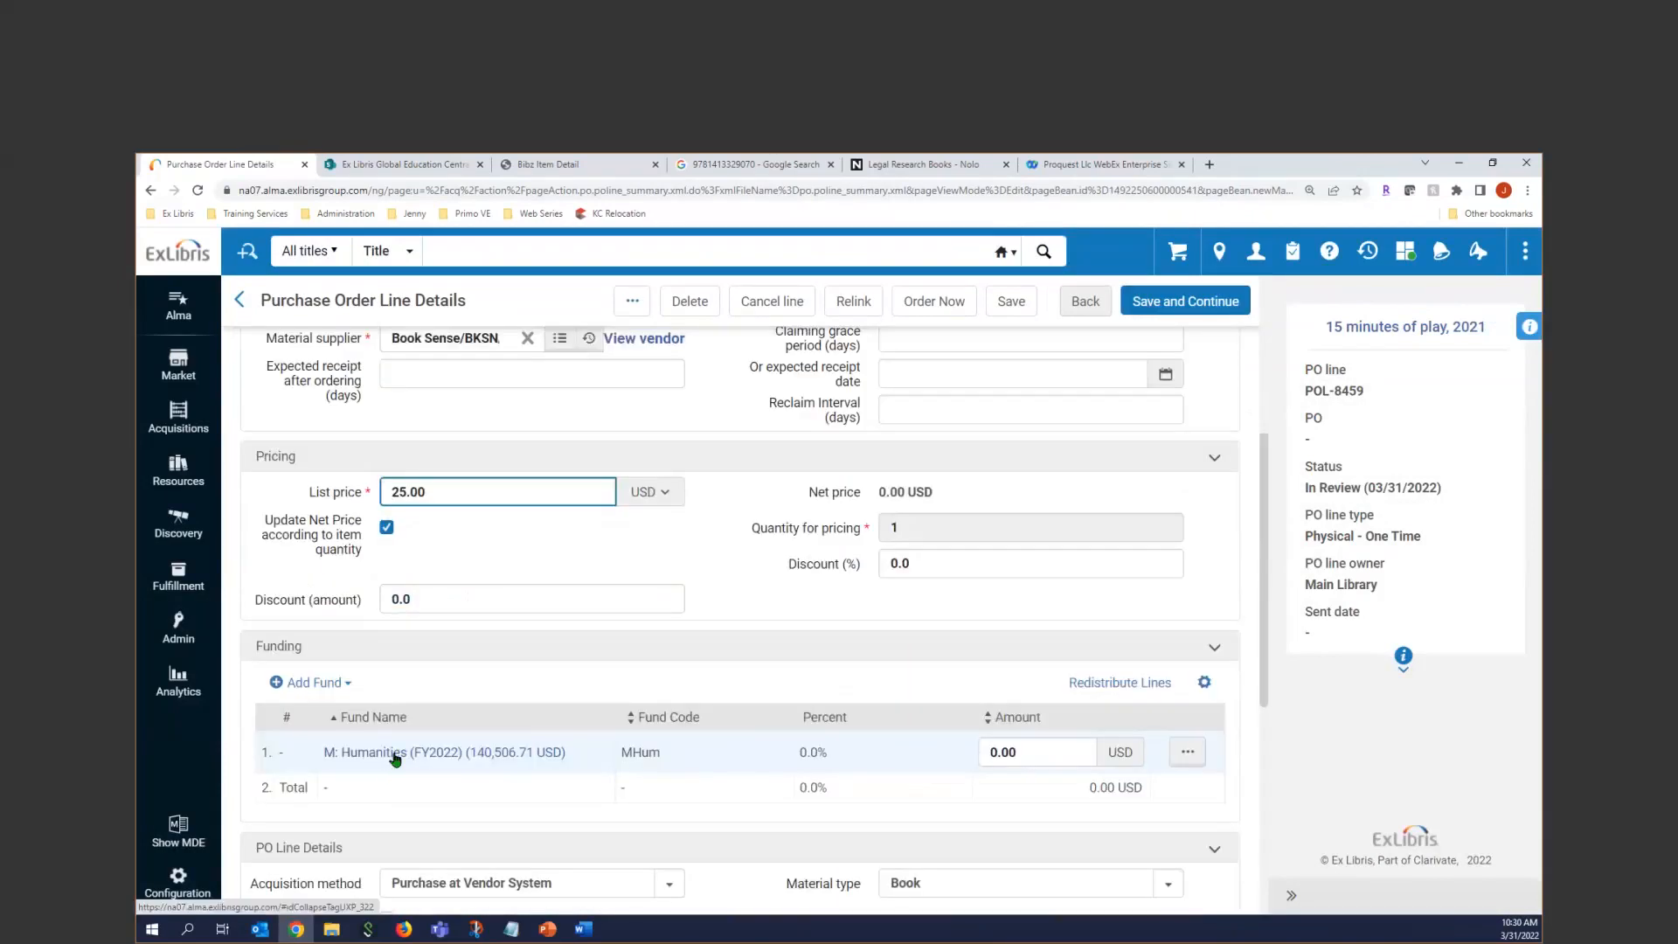
pyautogui.scroll(-3, 394, 759)
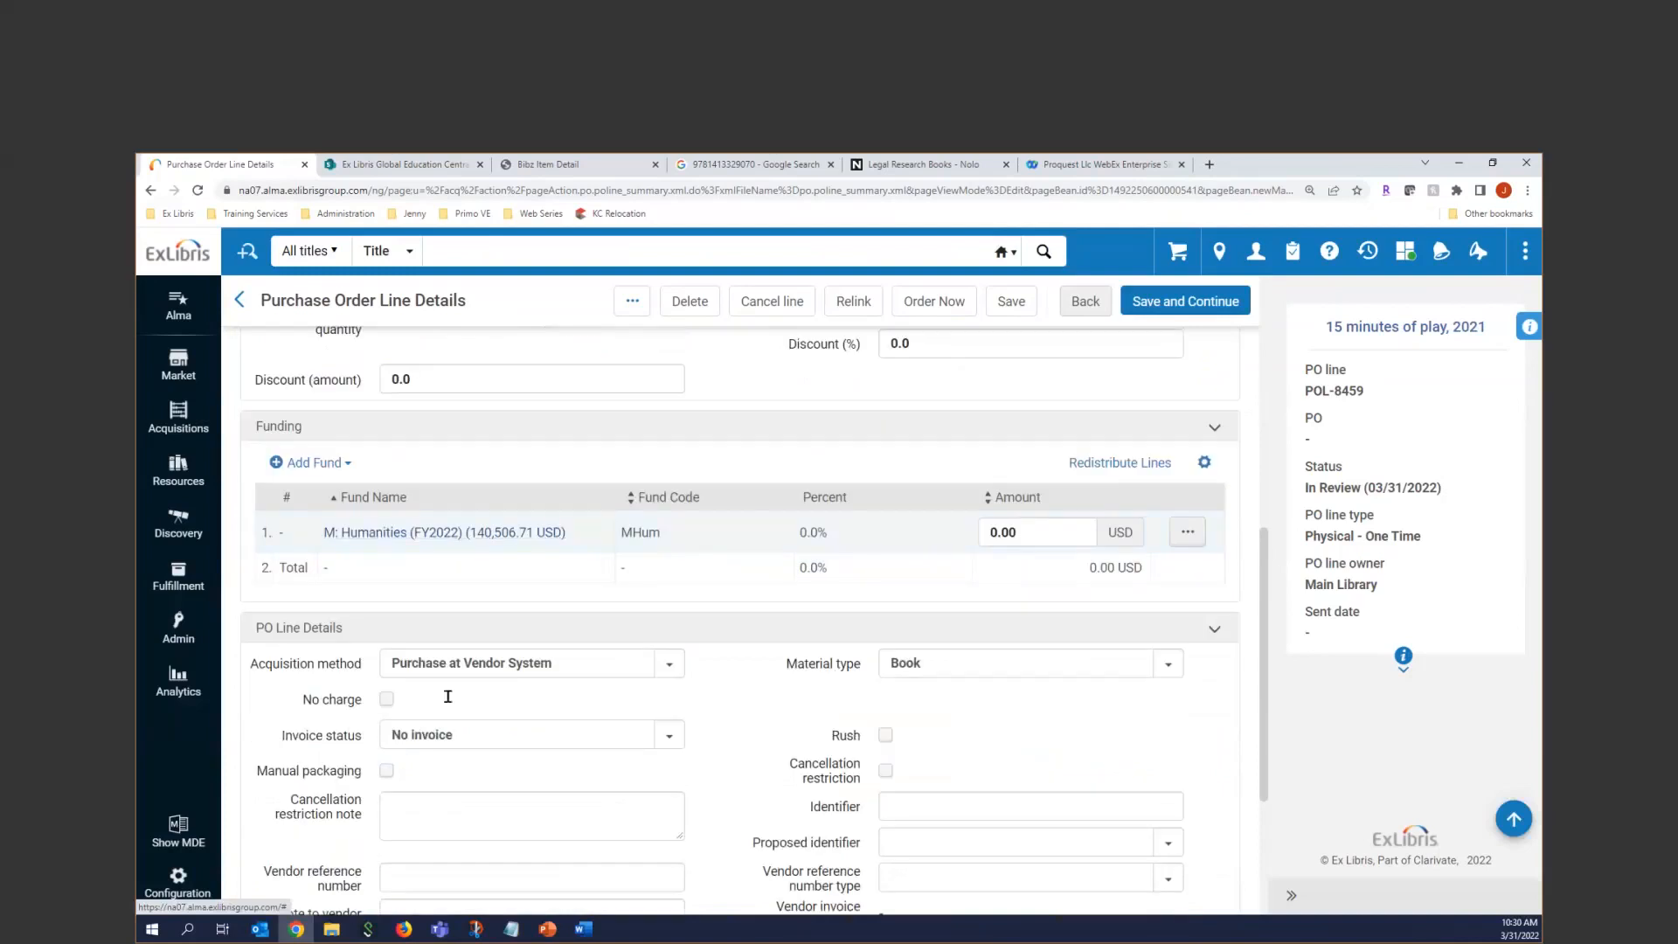
pyautogui.scroll(-3, 724, 745)
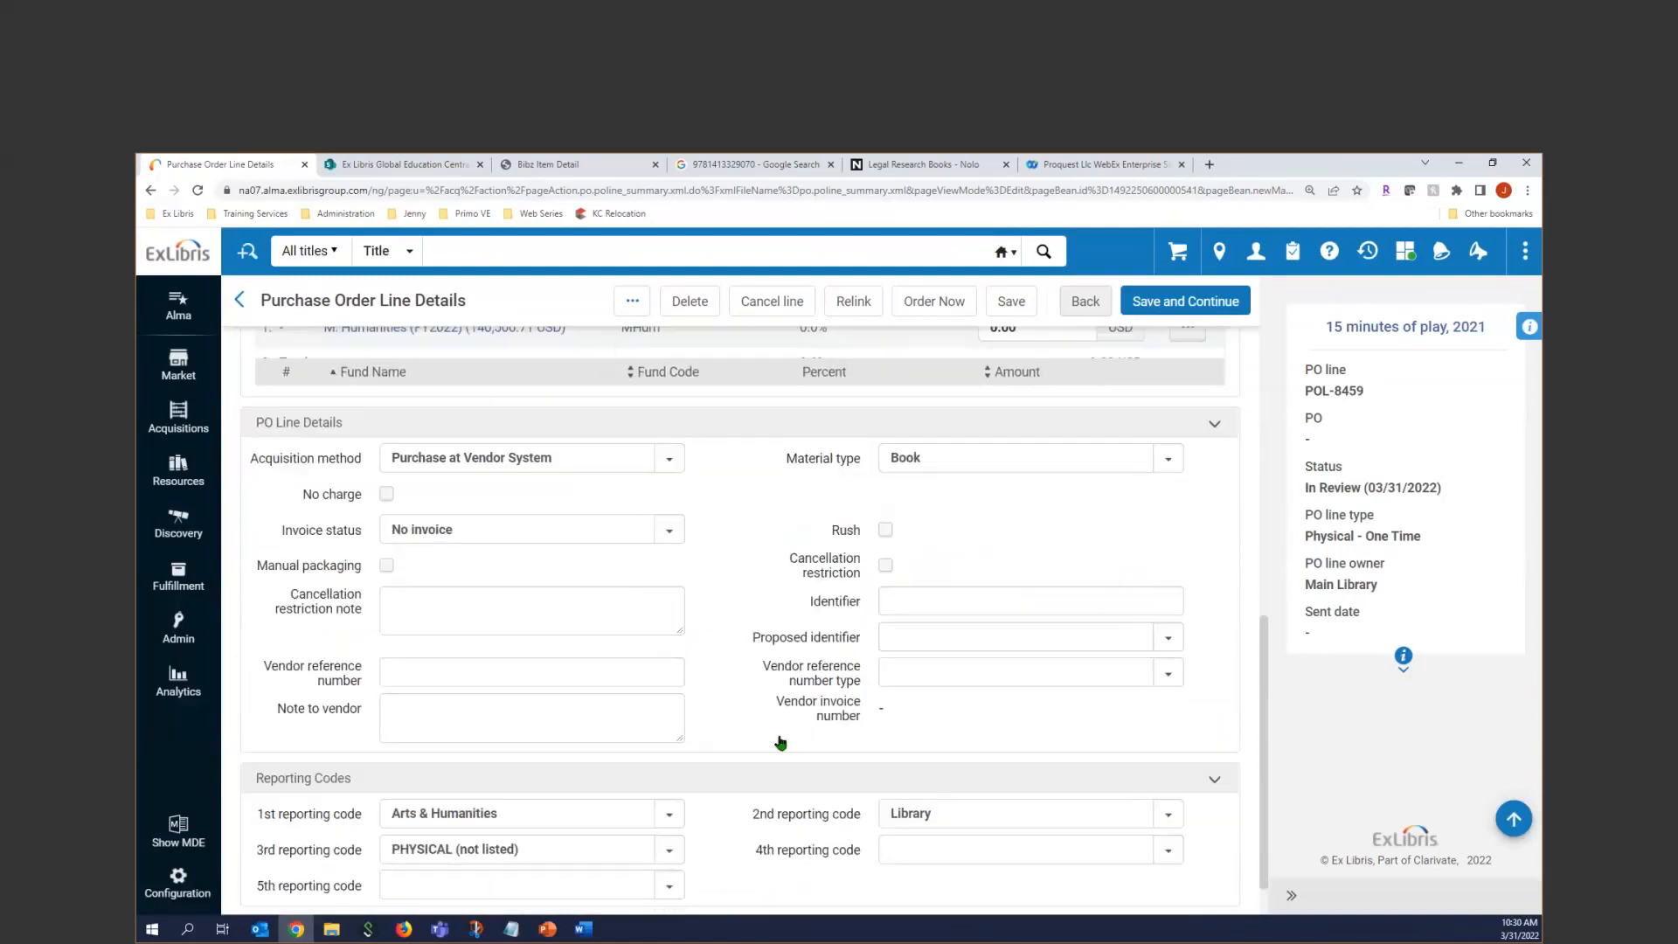
pyautogui.click(671, 795)
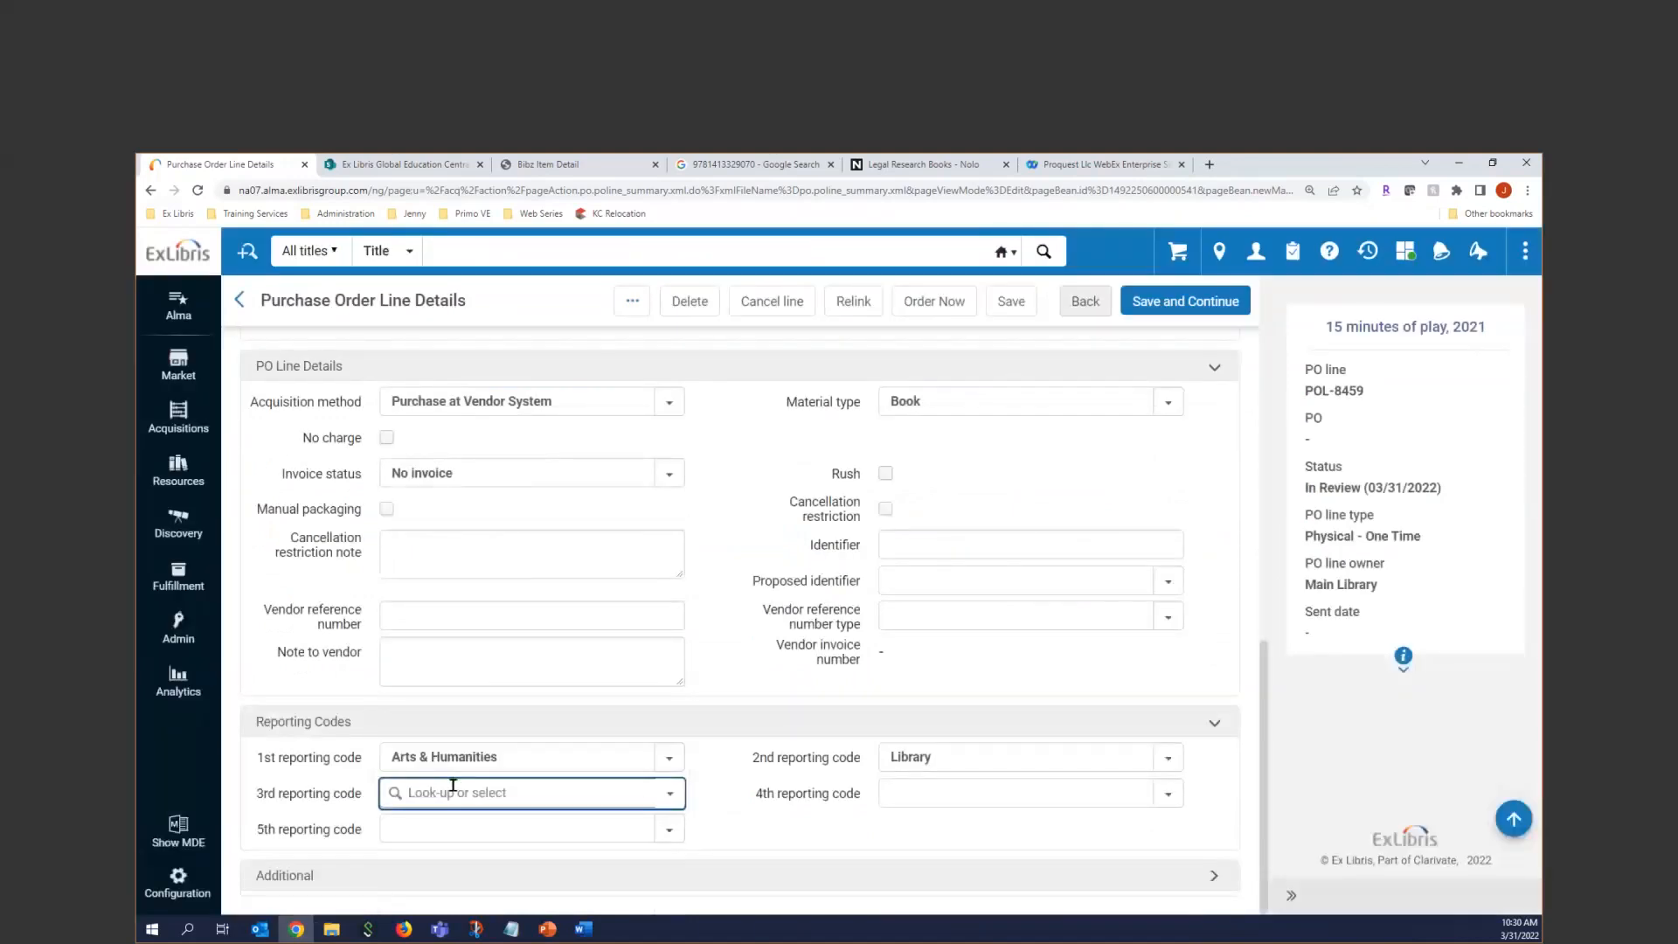
pyautogui.click(670, 793)
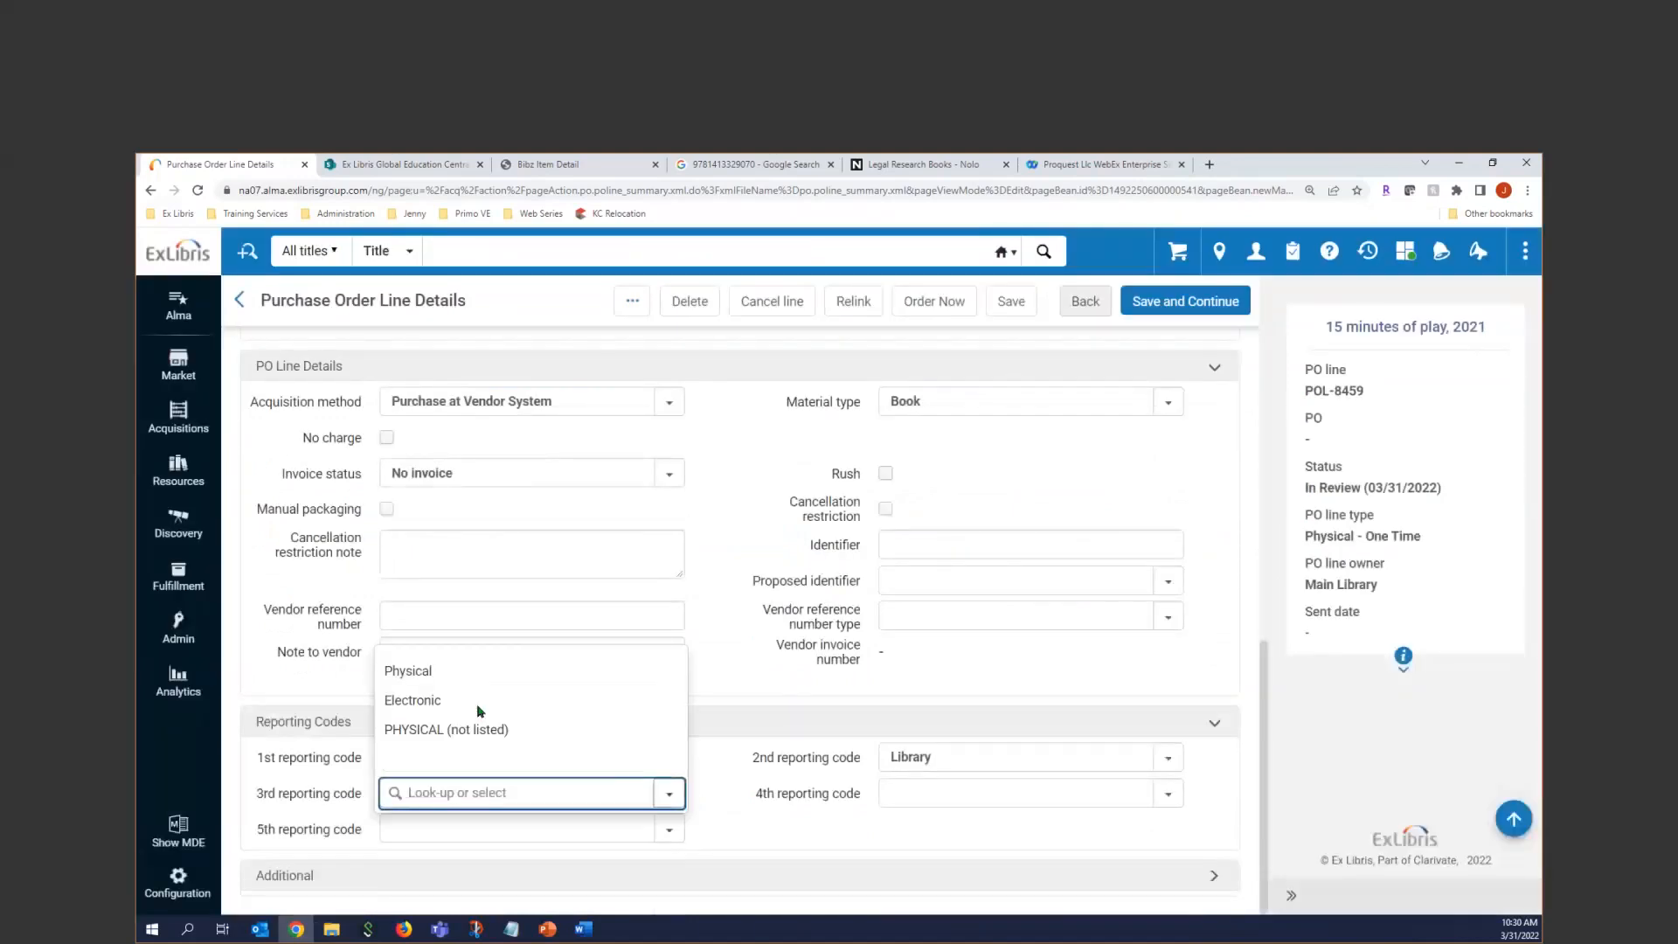
pyautogui.click(420, 685)
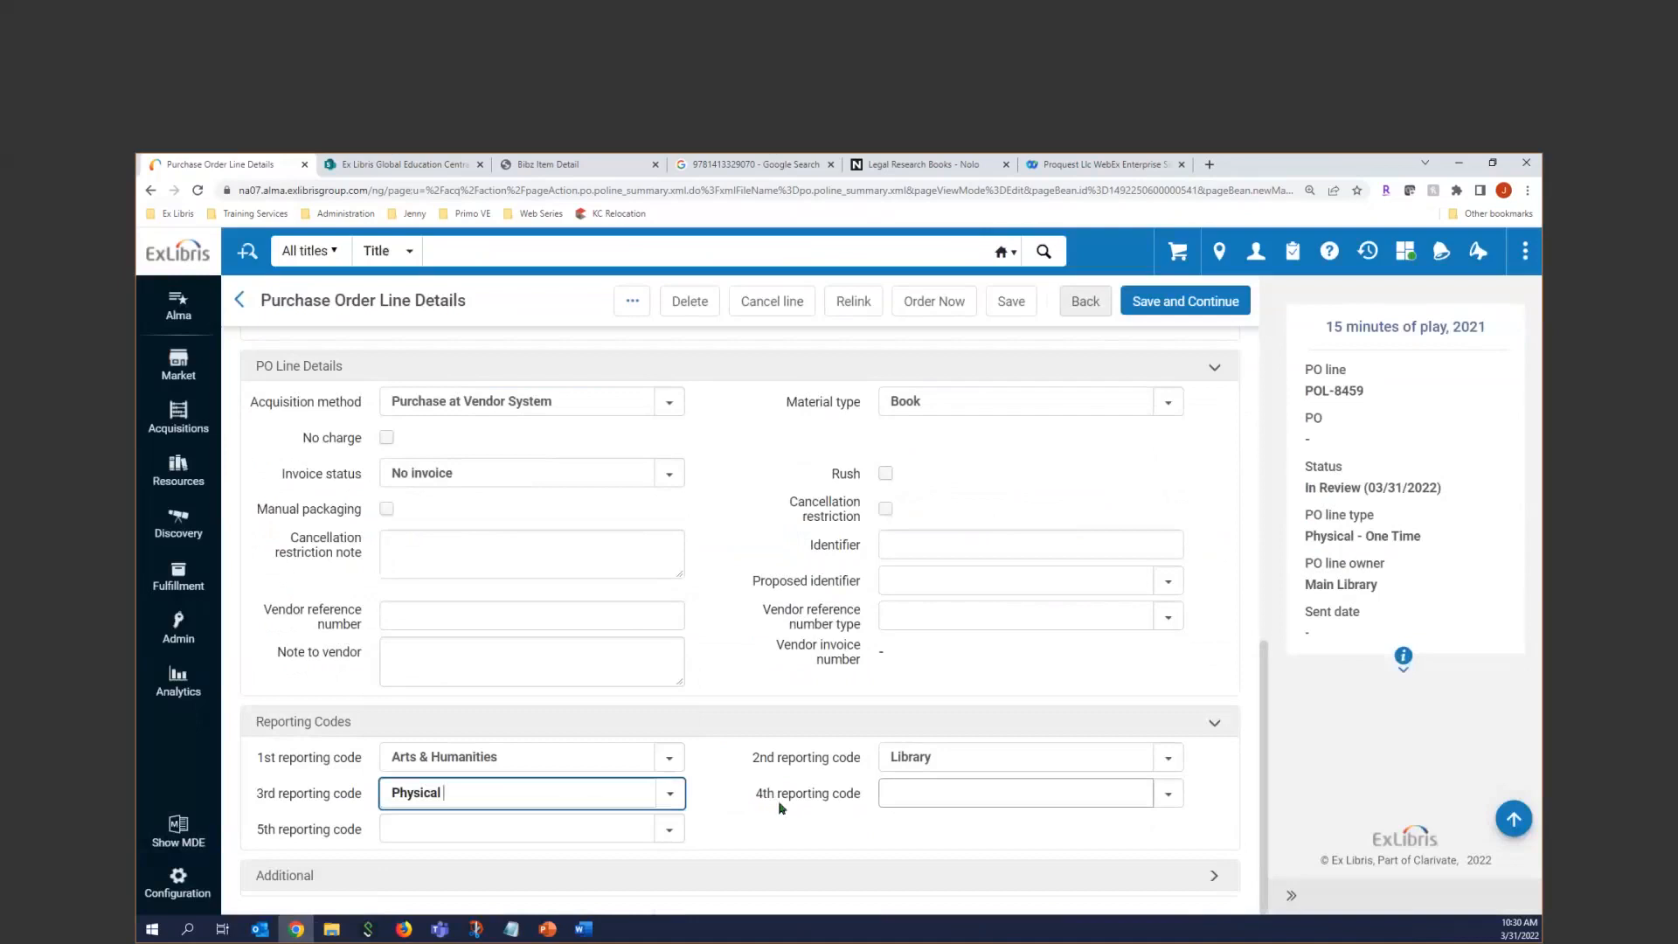
# Review the PO line's pricing and funding, and save and continue it despite the brief bib record.
pyautogui.scroll(5, 453, 644)
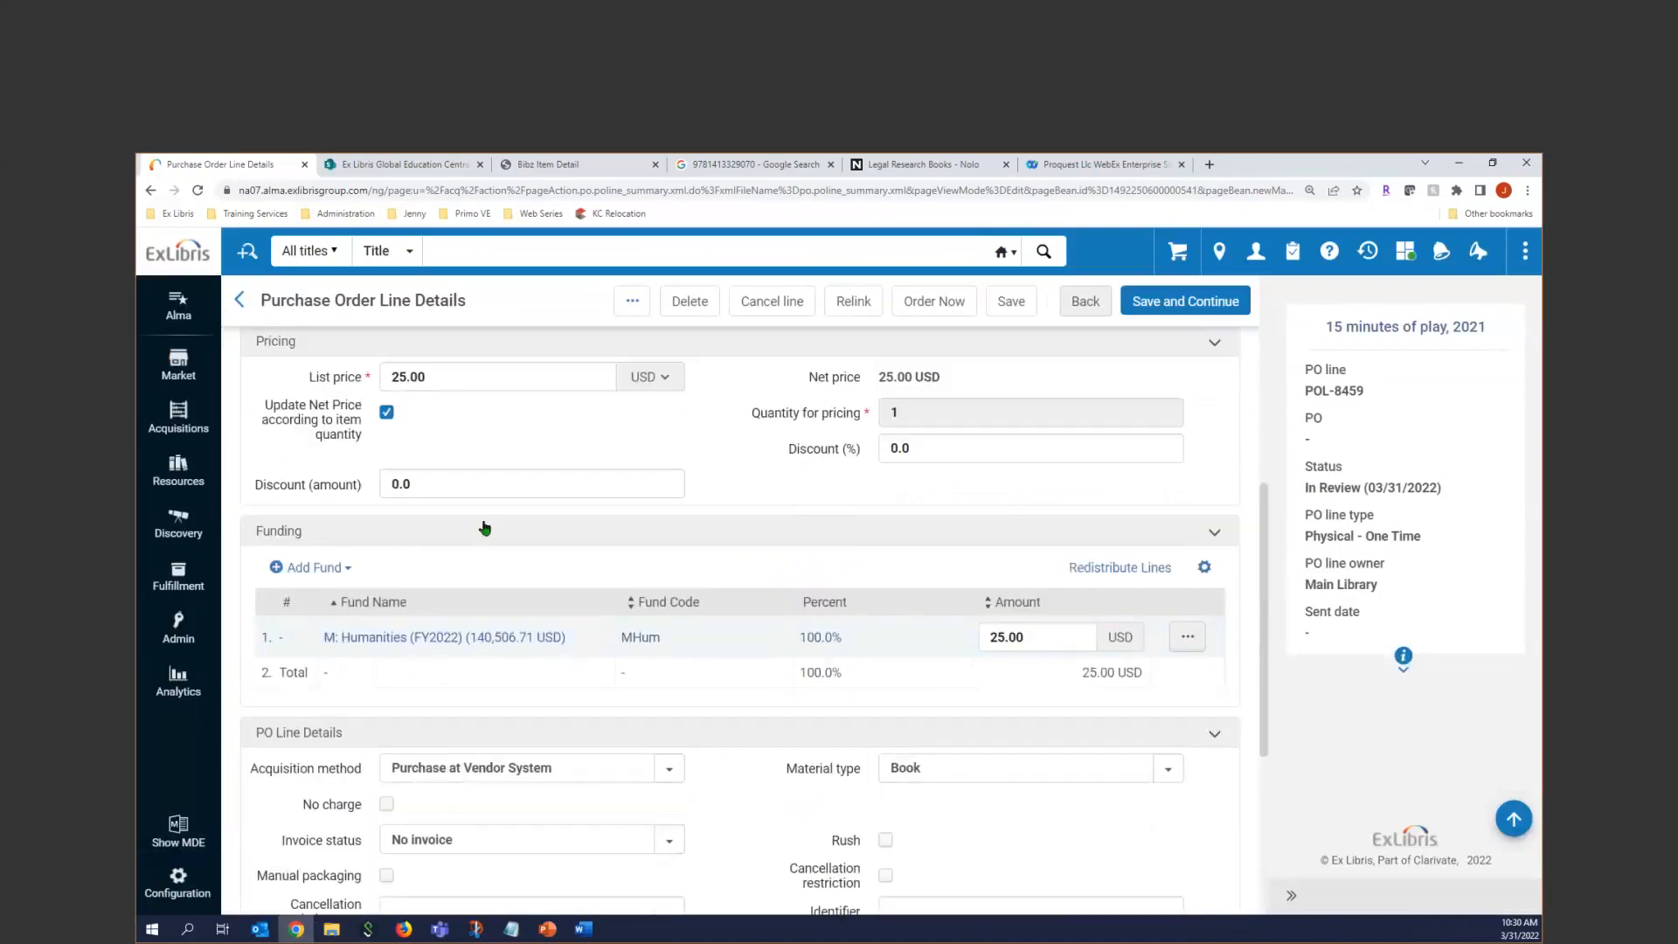
pyautogui.scroll(2, 469, 477)
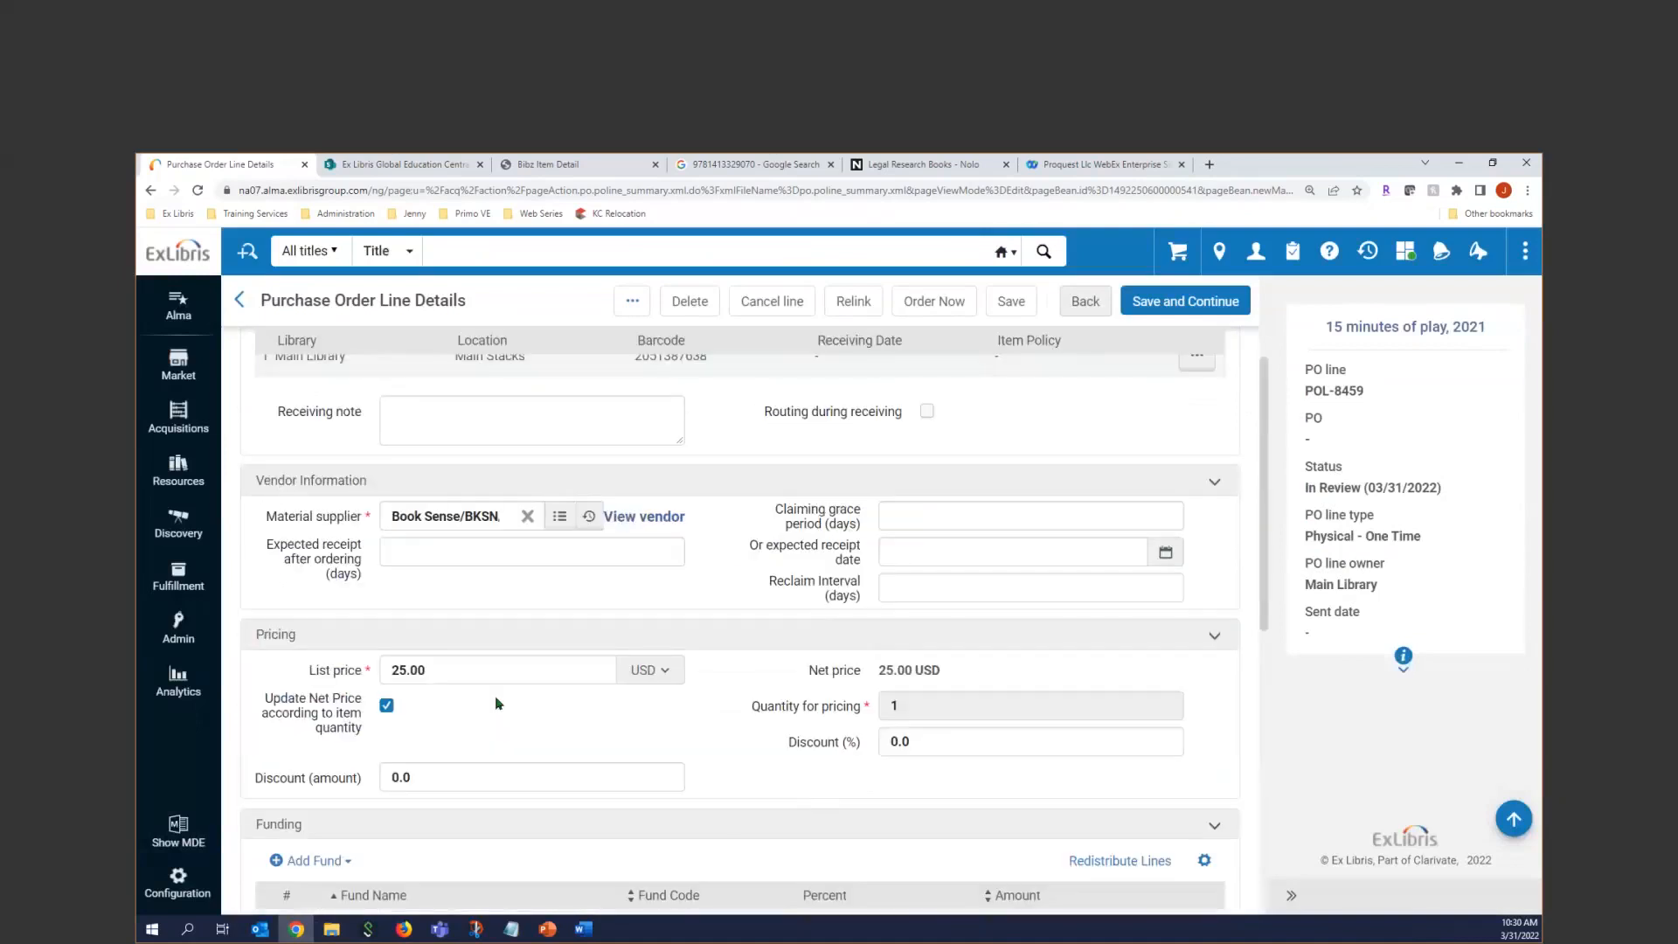
pyautogui.click(1190, 306)
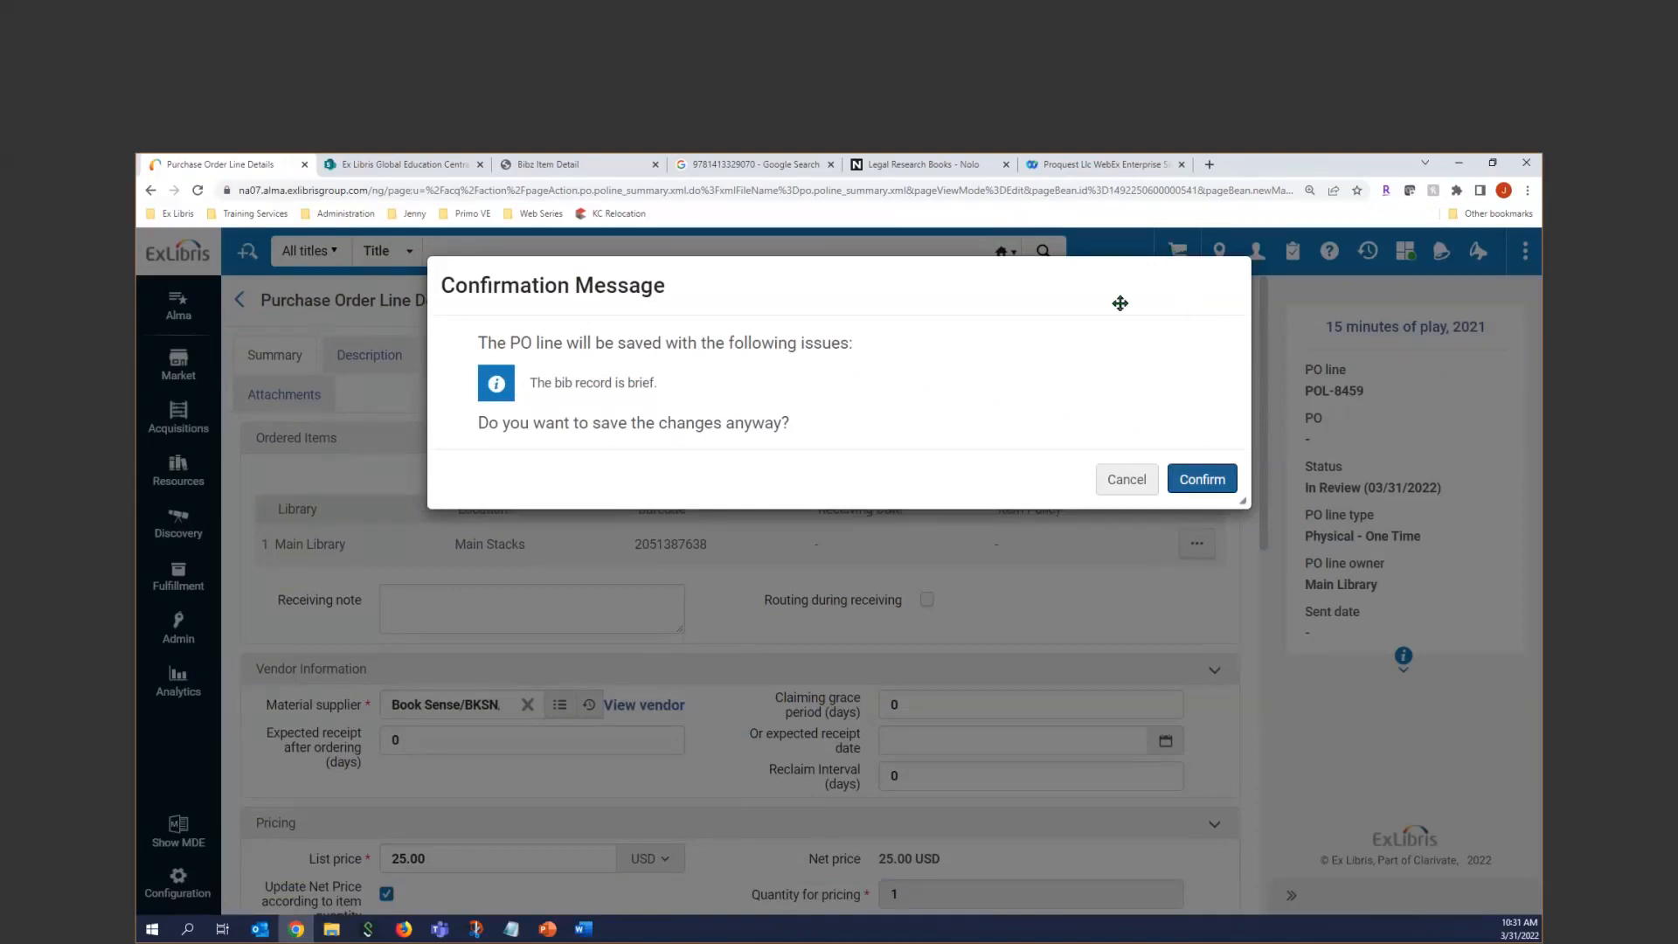
pyautogui.click(1221, 489)
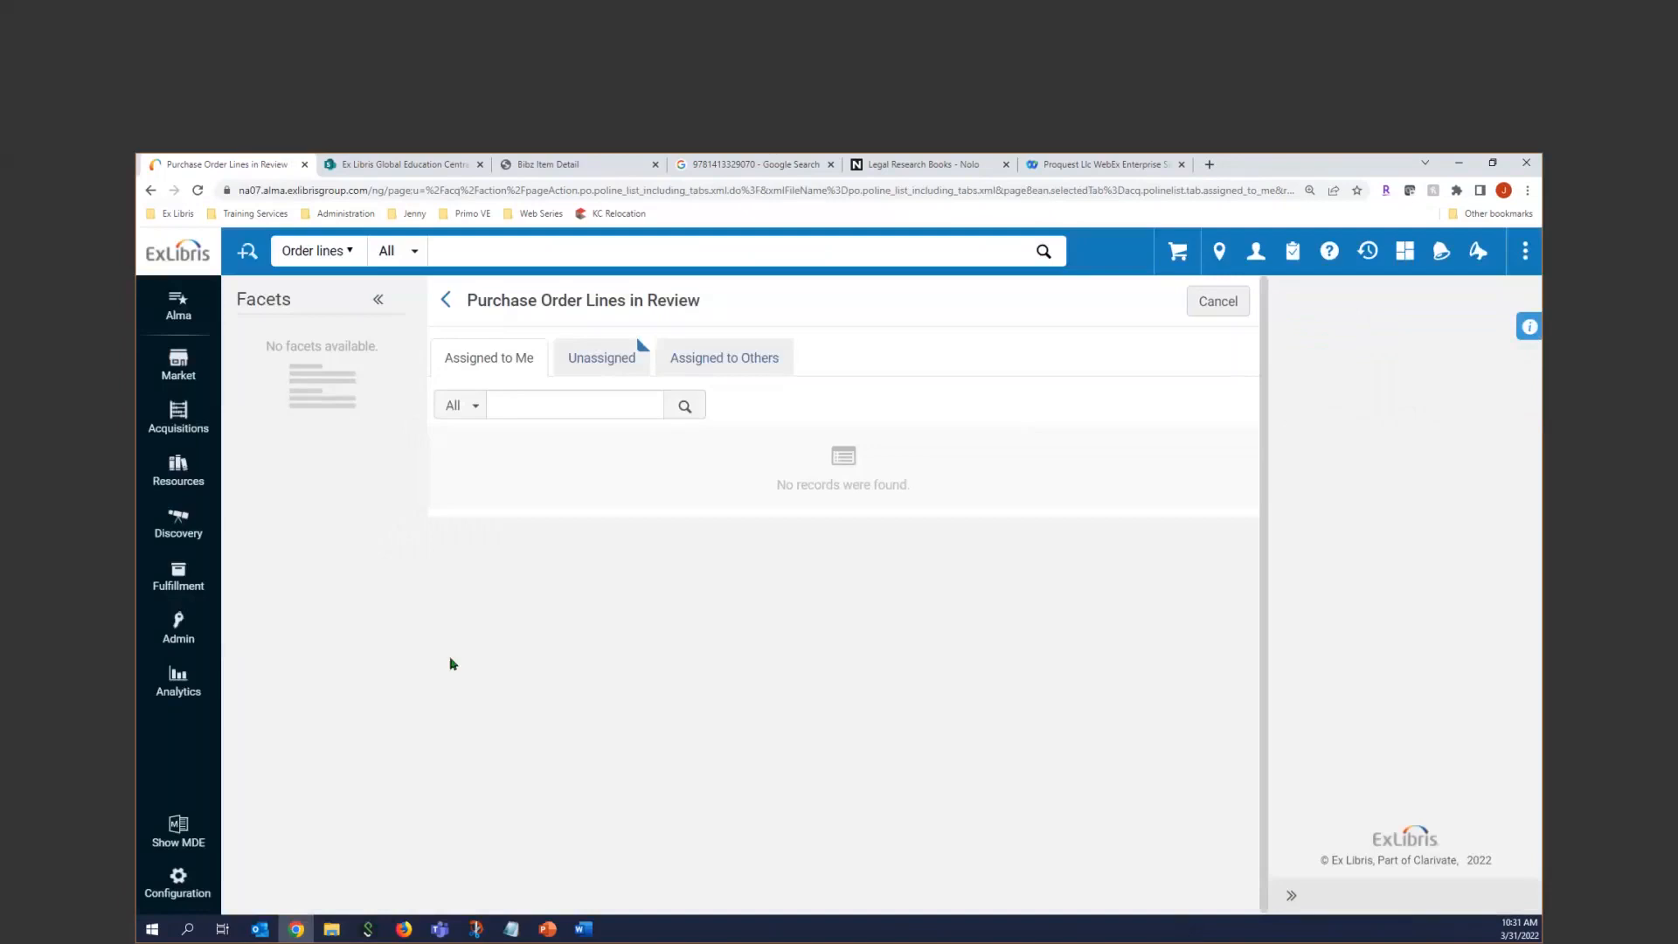
# Search the WorldCat cataloging profile for the title "modern quilt workshop" with the author's surname as creator.
pyautogui.click(165, 464)
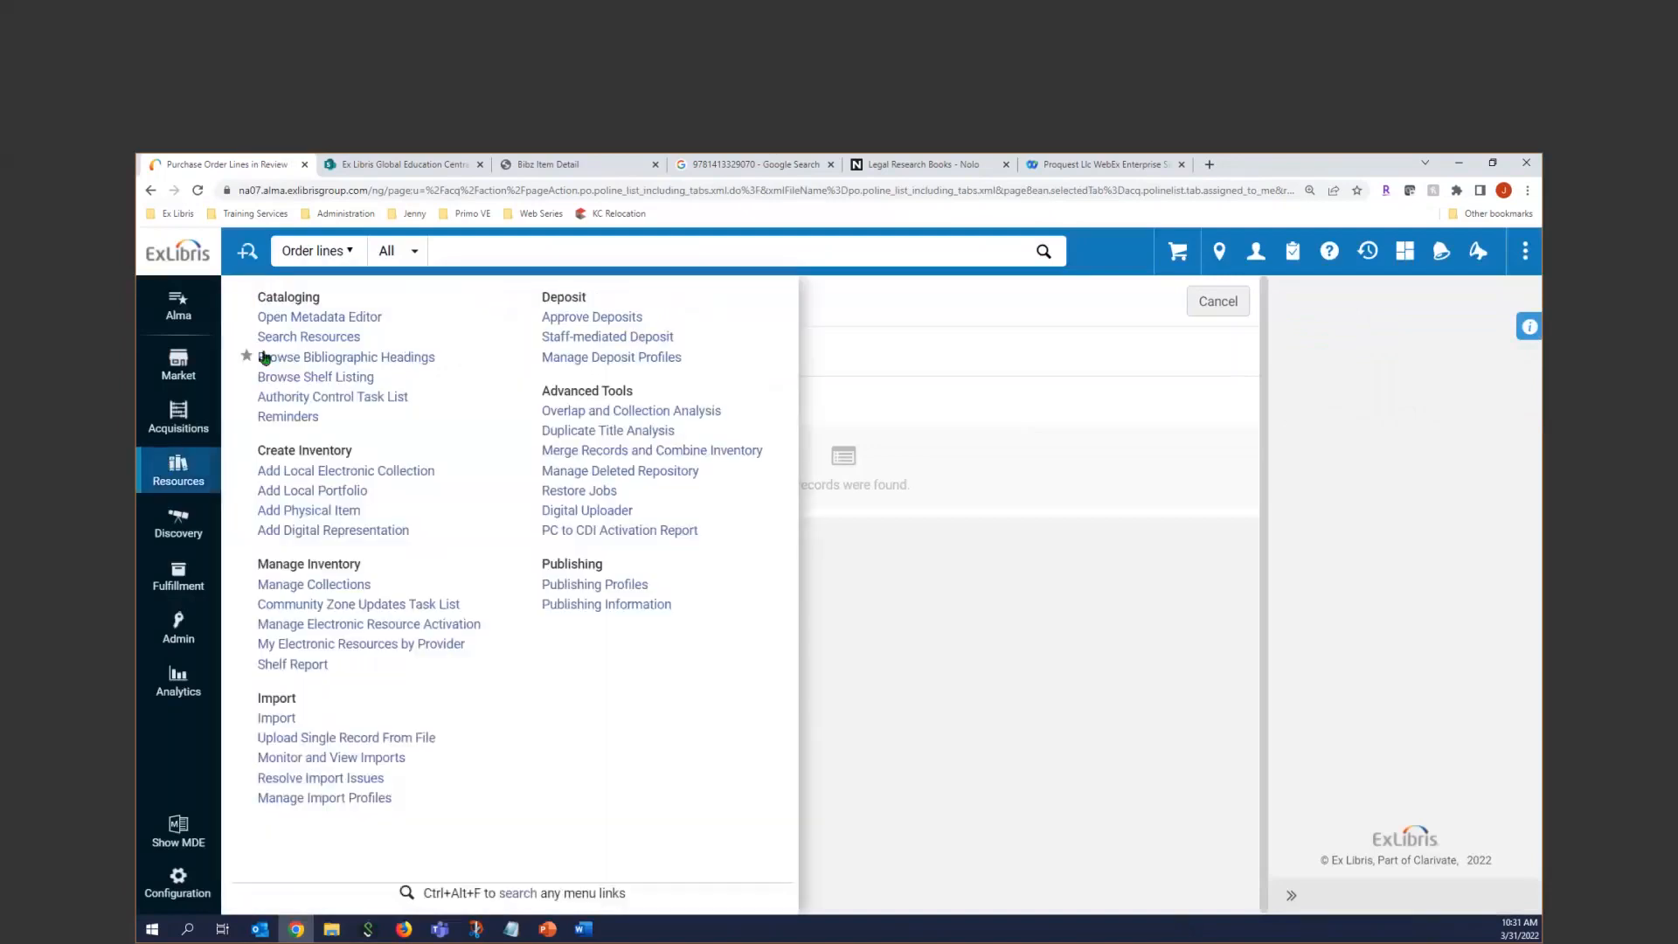
pyautogui.click(304, 338)
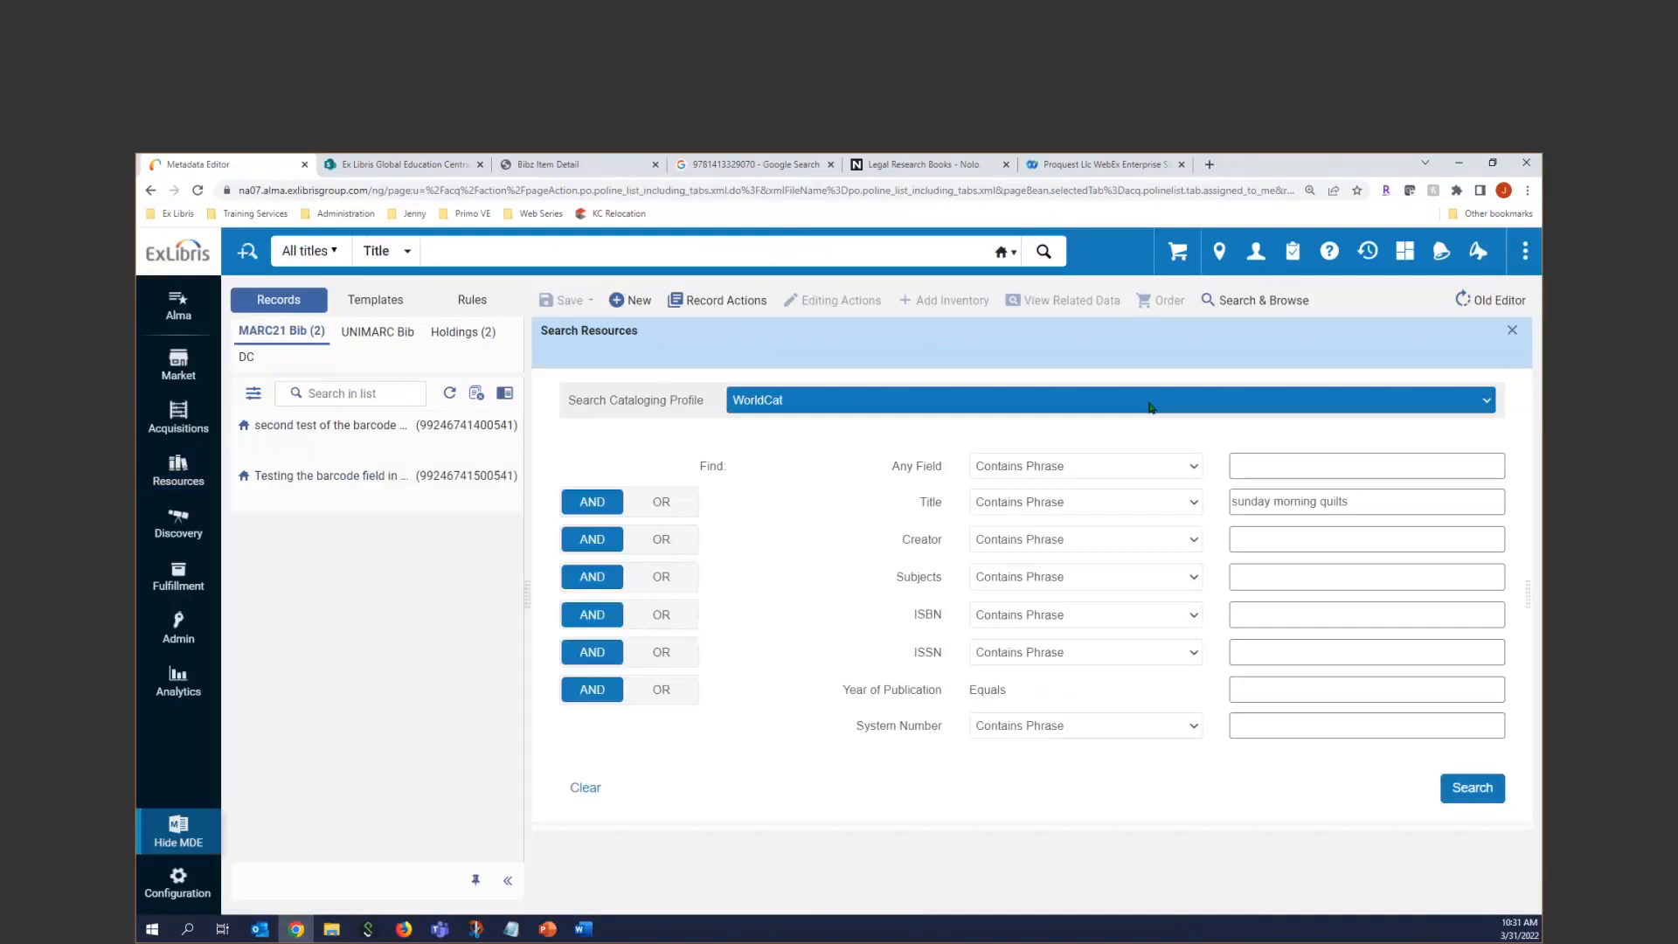
pyautogui.moveTo(1395, 505); pyautogui.dragTo(1090, 507)
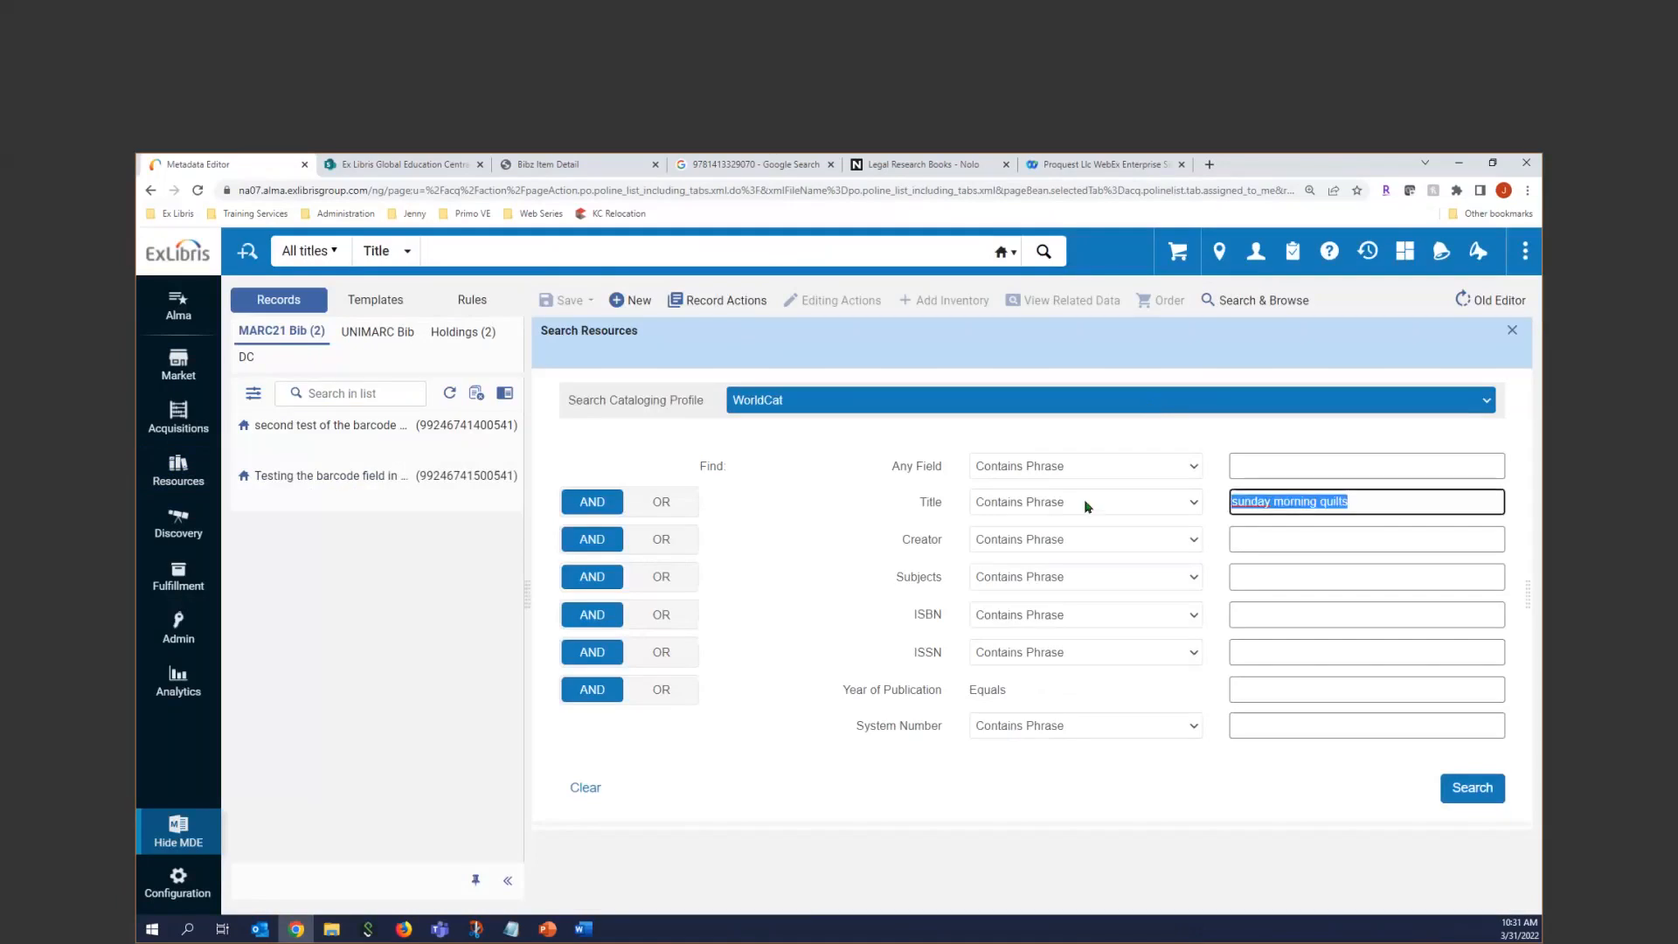
pyautogui.write('modern quilt qo')
pyautogui.press('BackSpace')
pyautogui.press('BackSpace')
pyautogui.write('workshop')
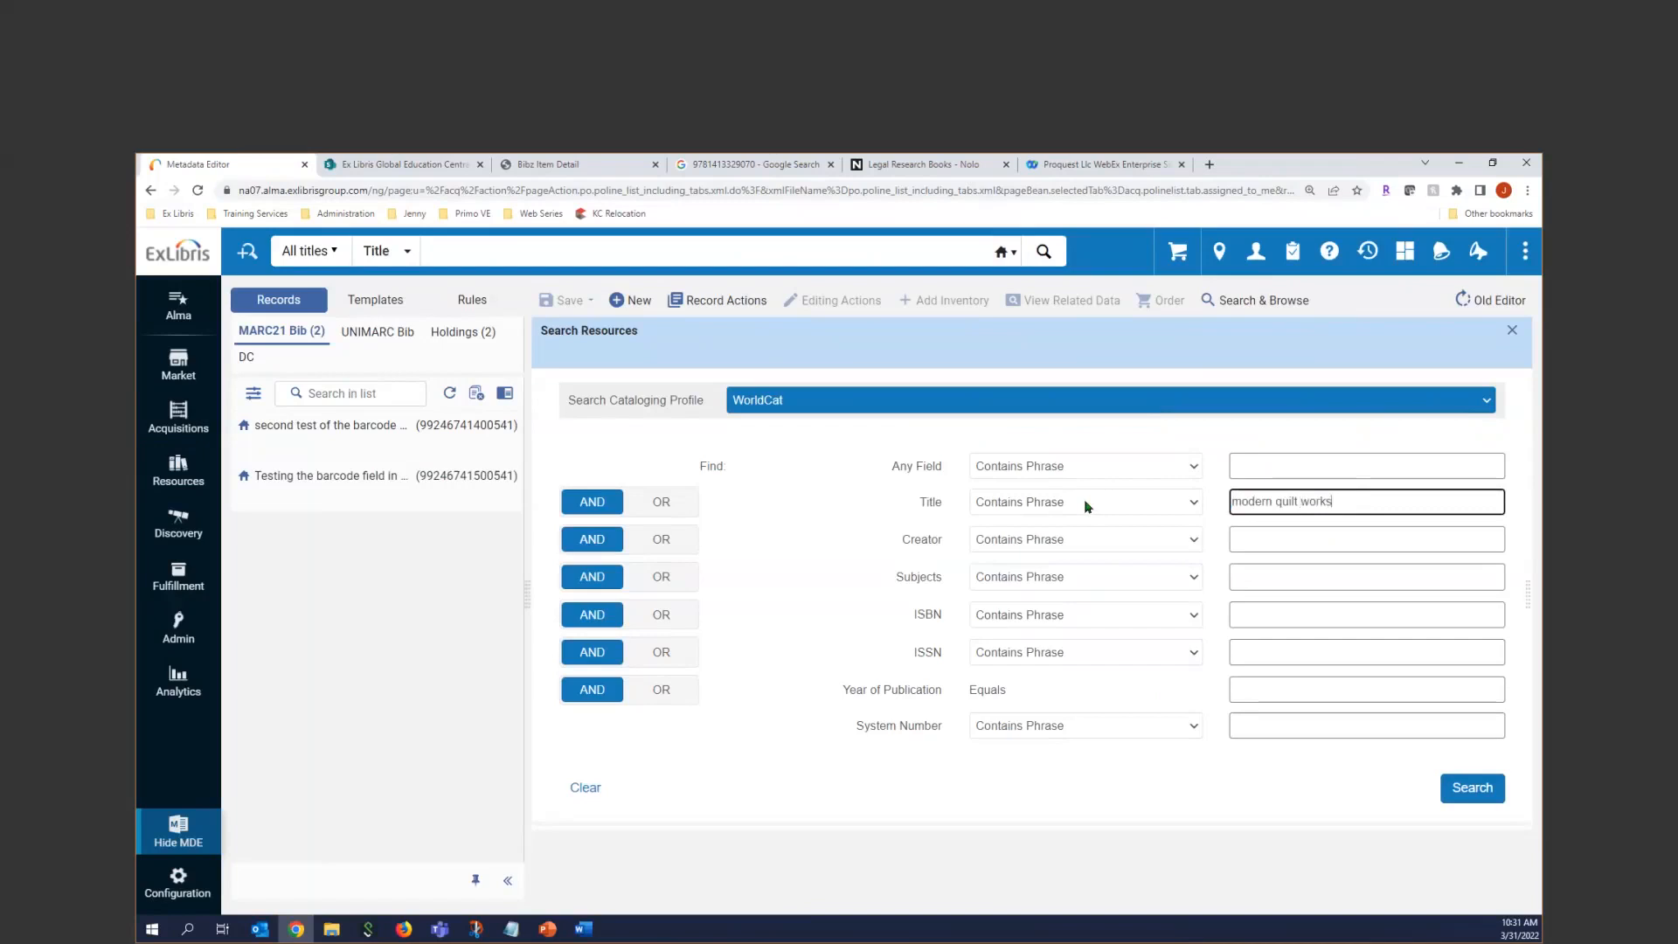
pyautogui.click(1261, 540)
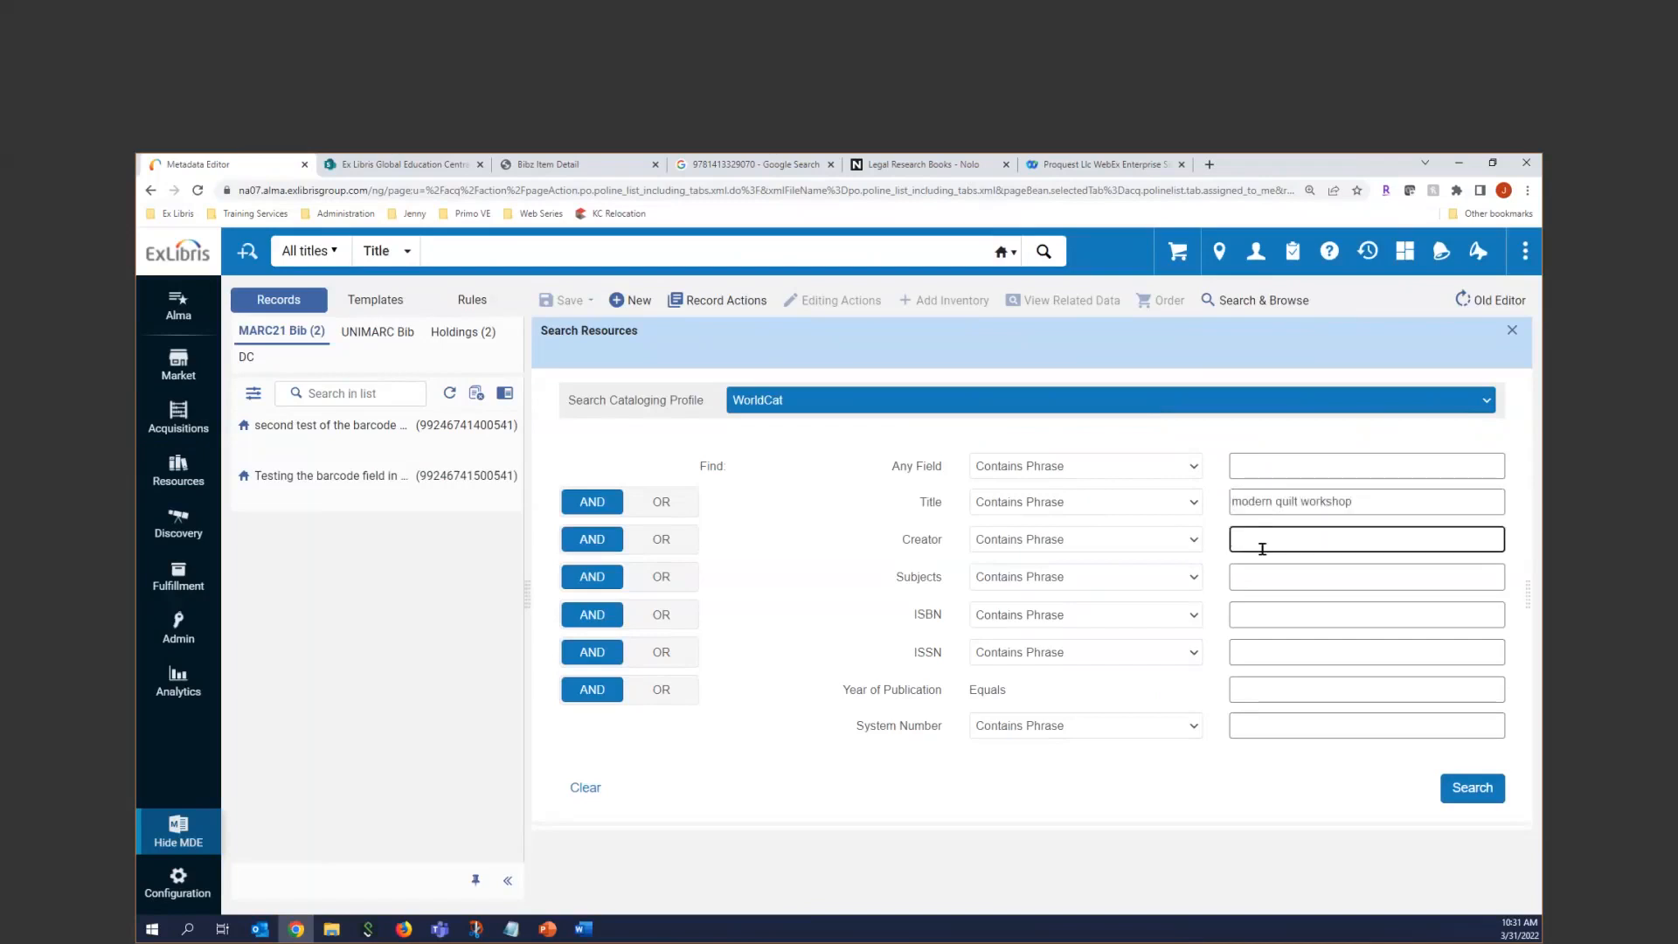
pyautogui.write('kerr')
pyautogui.click(1471, 789)
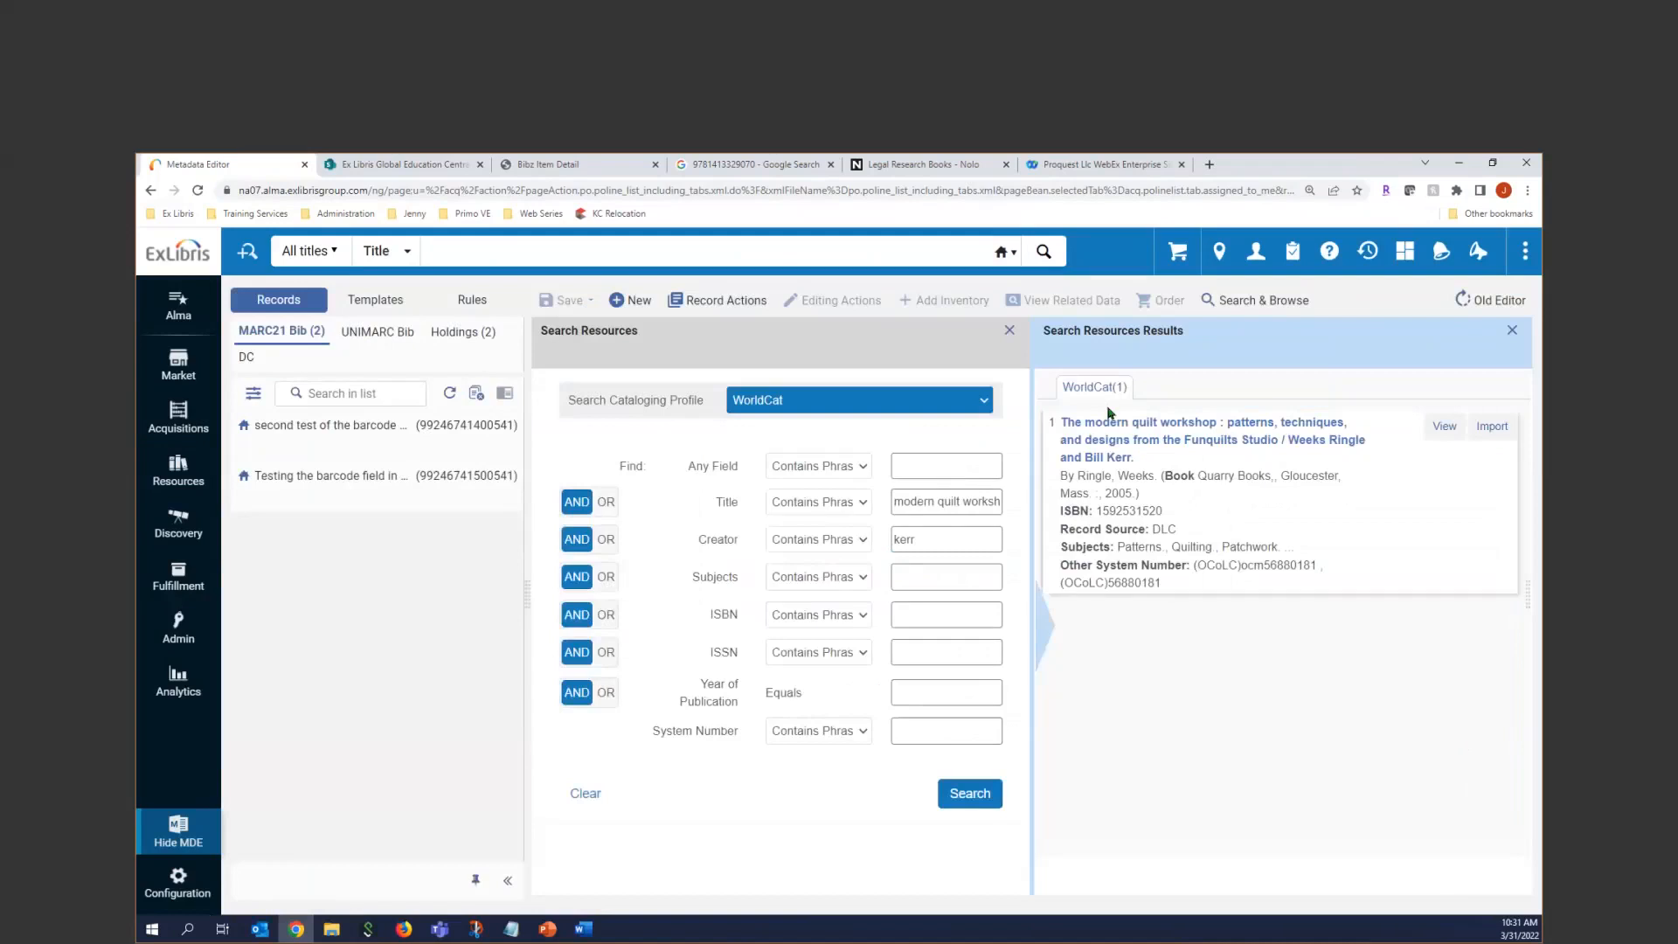
# Import the WorldCat record for The modern quilt workshop and create its Physical - One Time PO line from the BKSN - Main template.
pyautogui.click(1489, 427)
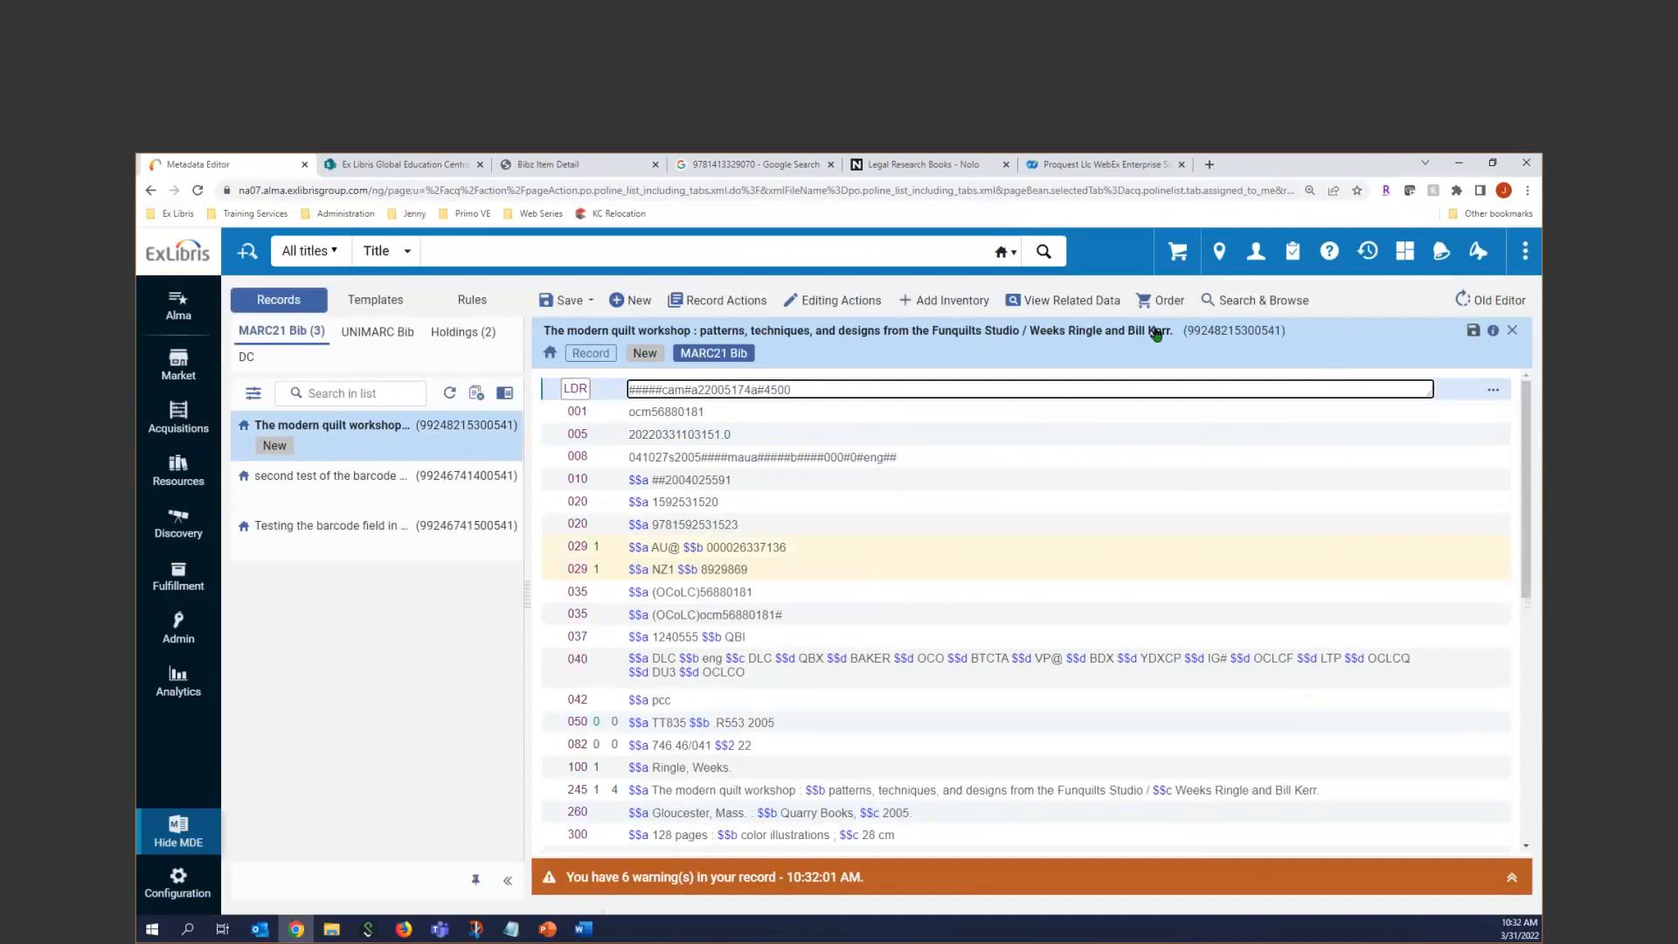
pyautogui.click(1151, 299)
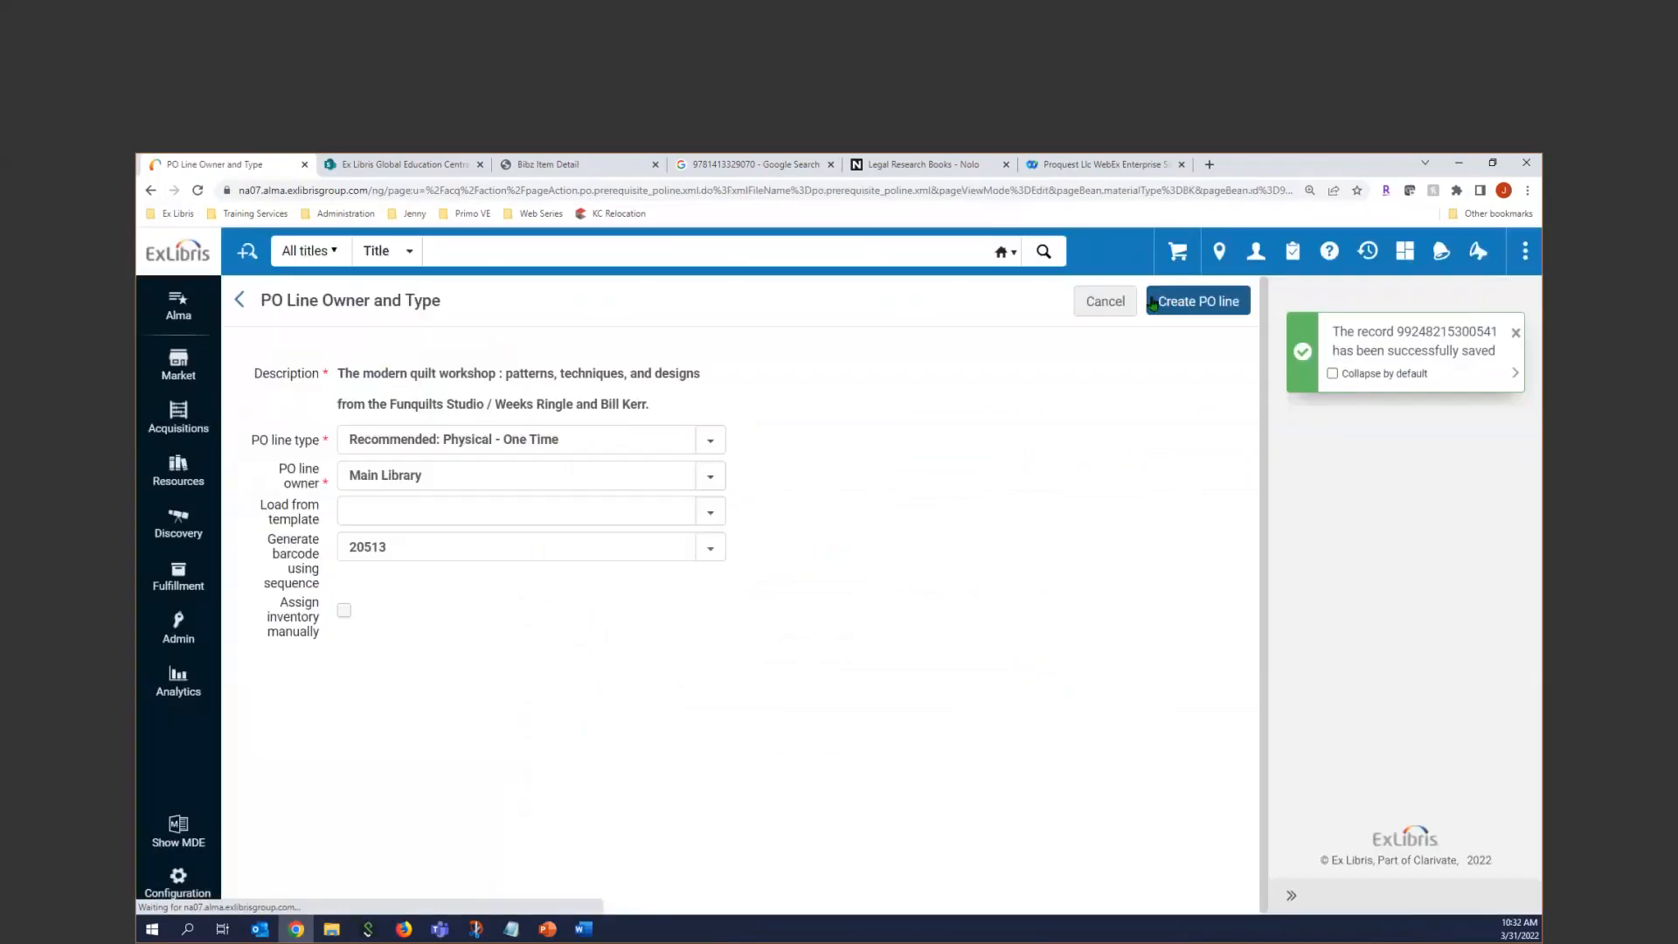
pyautogui.click(536, 513)
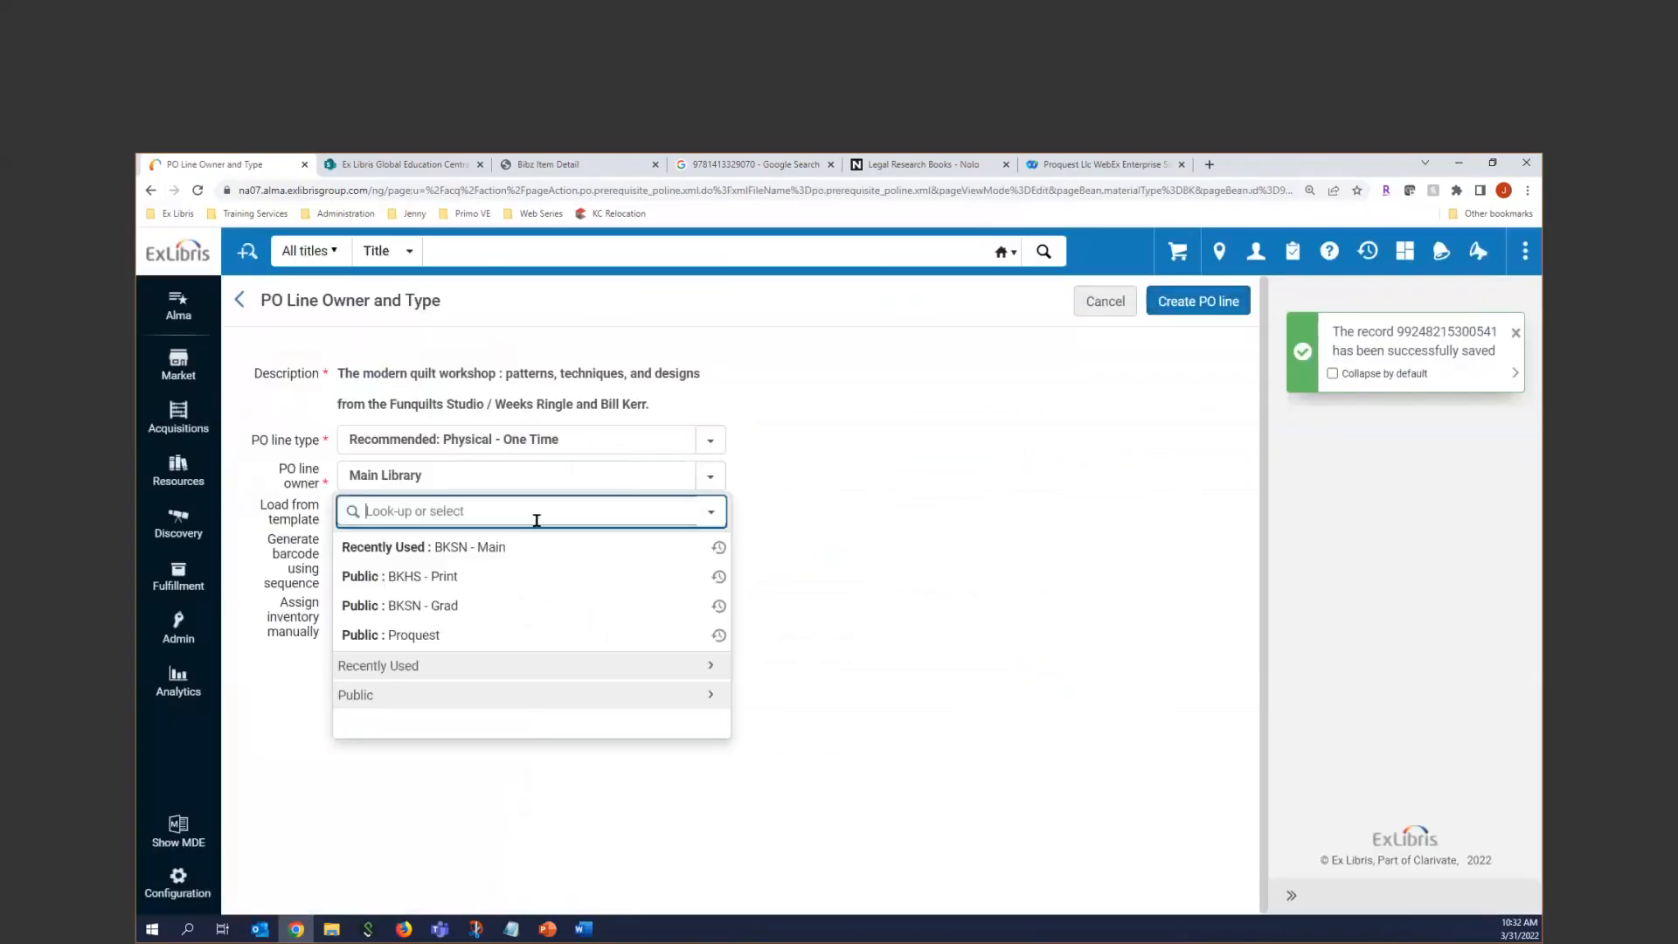
pyautogui.click(507, 548)
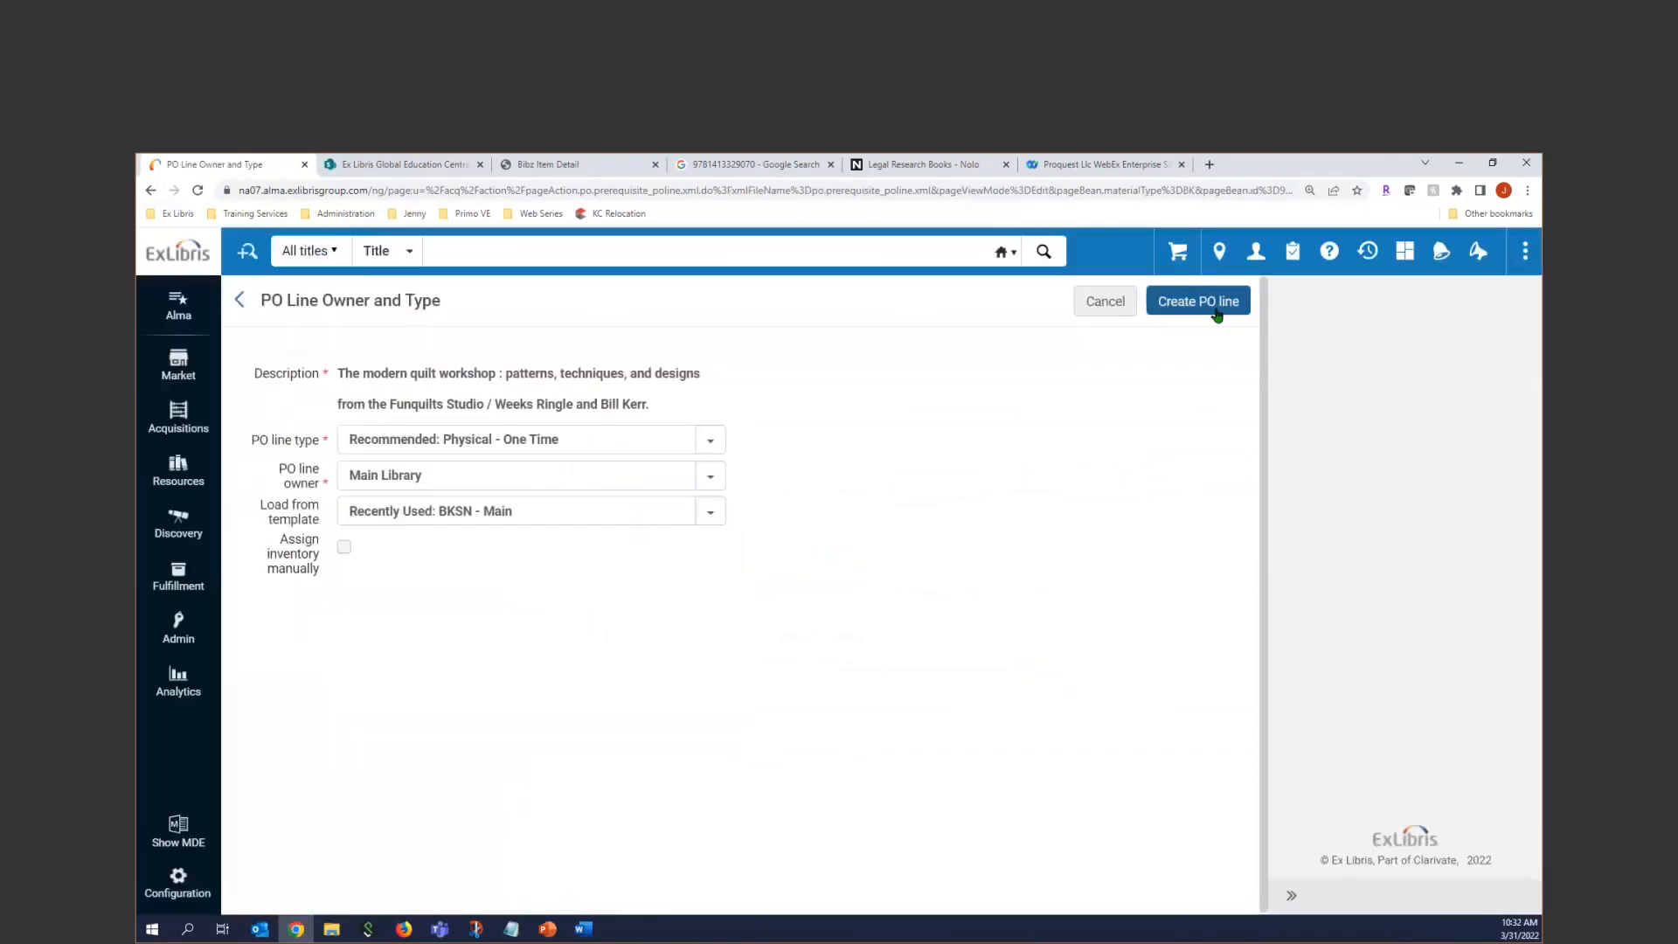
pyautogui.click(1205, 305)
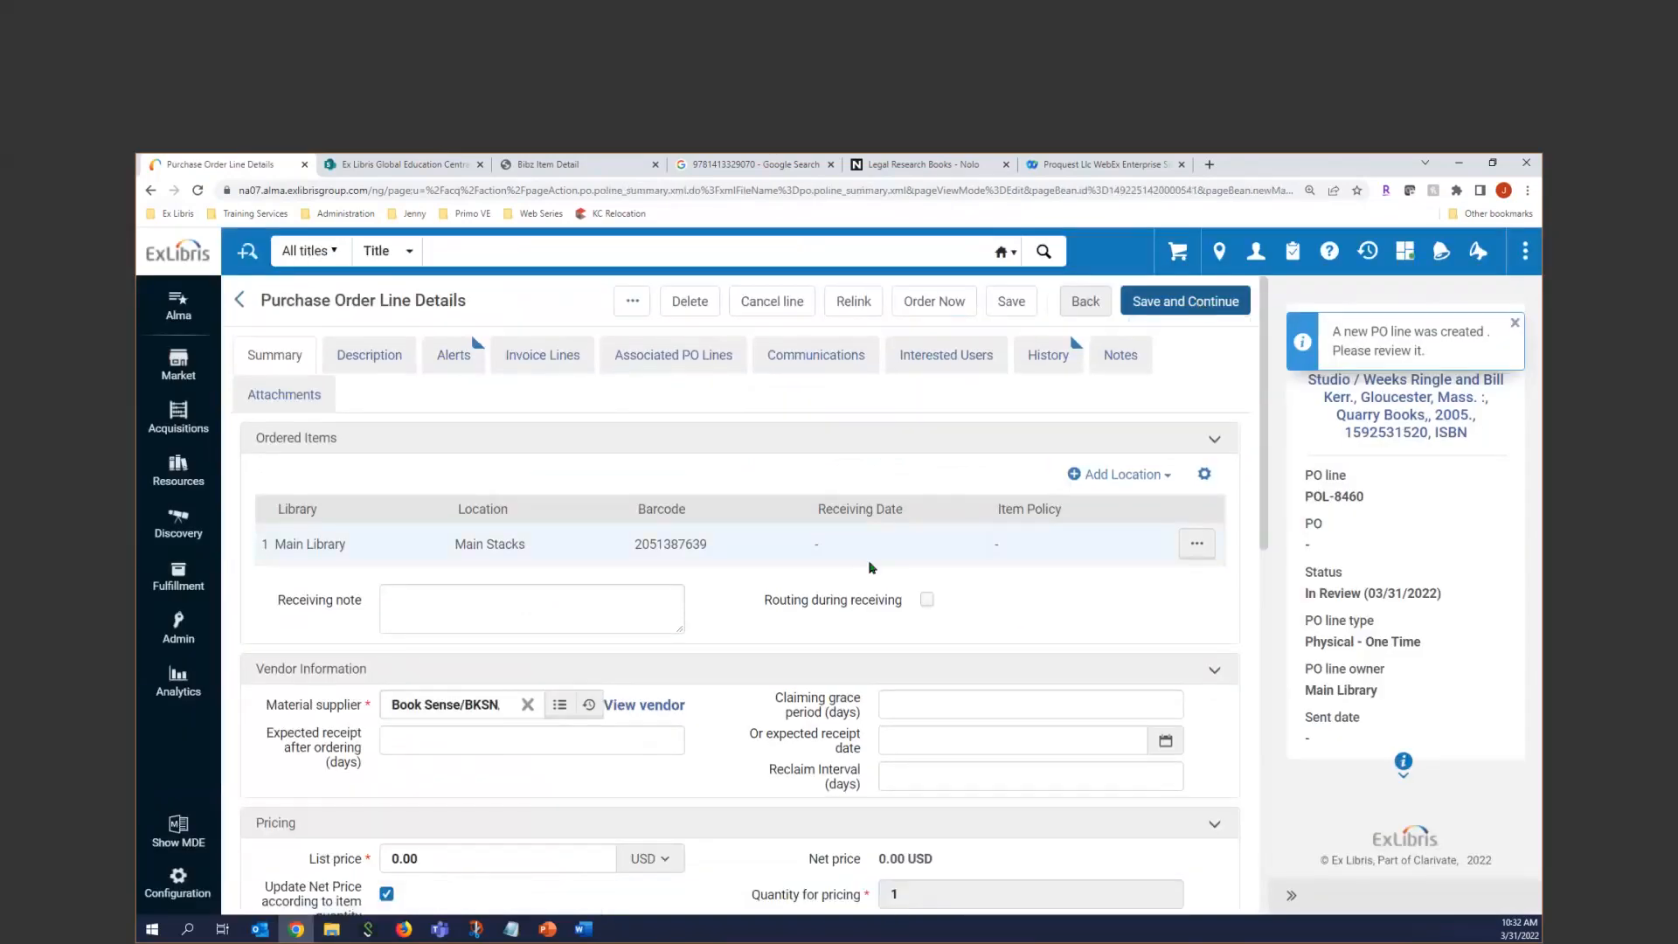
# Set the list price of The modern quilt workshop PO line to 28.00 USD, and save and continue the order.
pyautogui.scroll(-2, 455, 731)
pyautogui.moveTo(424, 712); pyautogui.dragTo(347, 710)
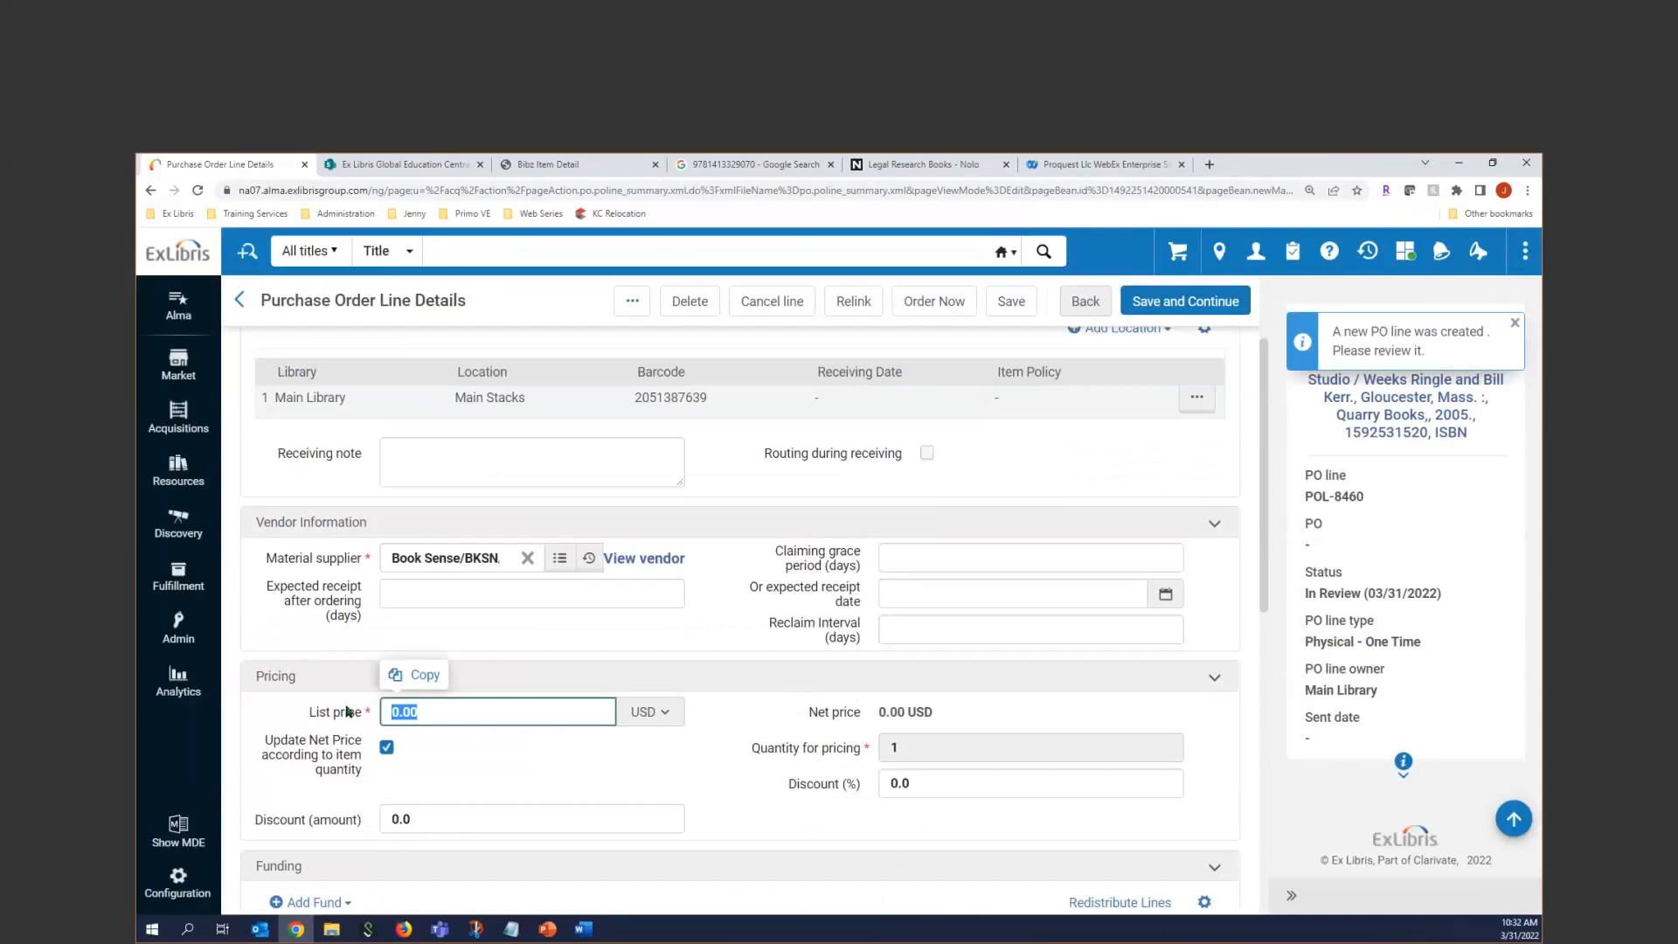
pyautogui.write('28.00')
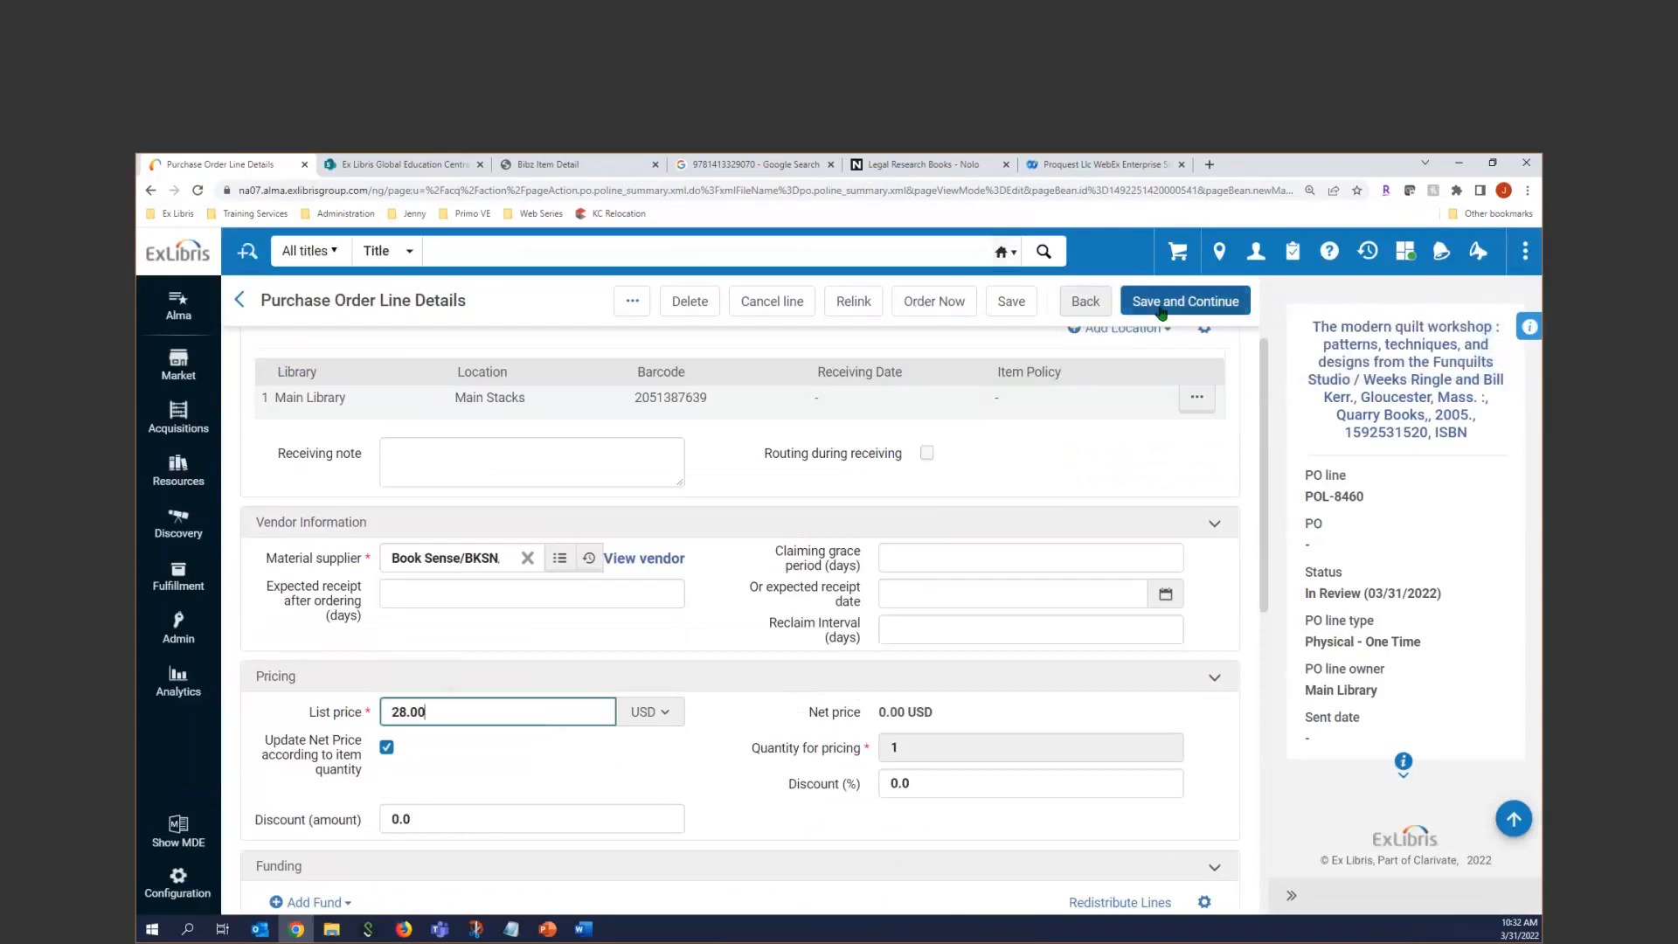
pyautogui.click(1162, 306)
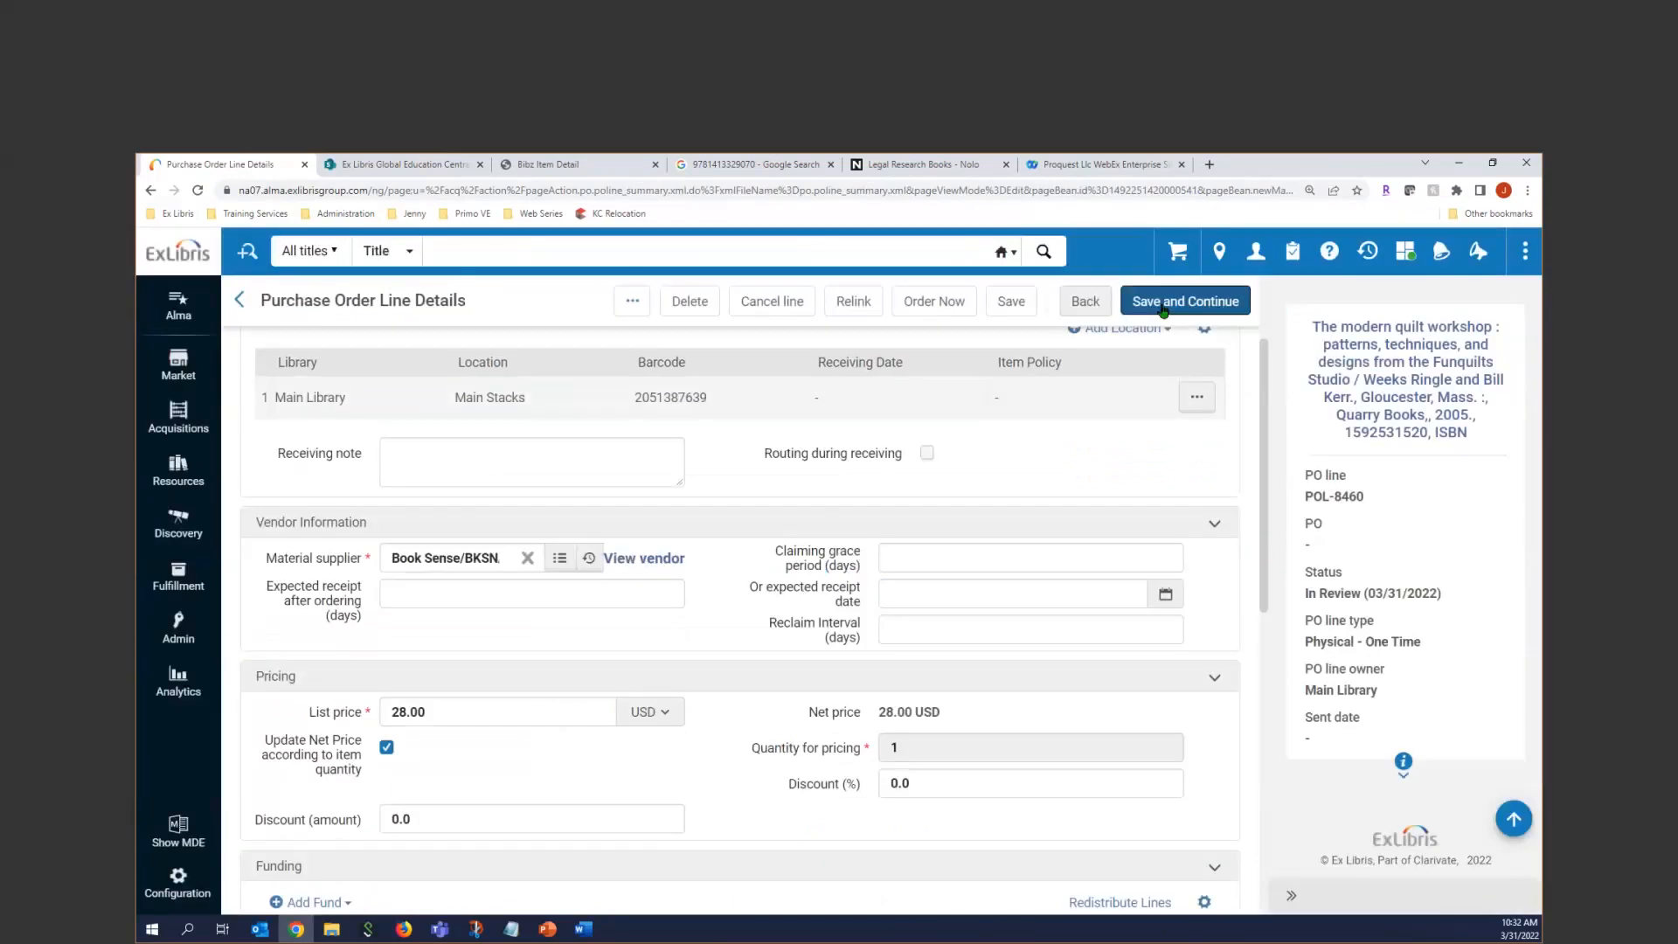
# Save and continue the order, and find its PO line by searching order lines for "modern quilt workshop" and open it for editing.
pyautogui.click(1165, 307)
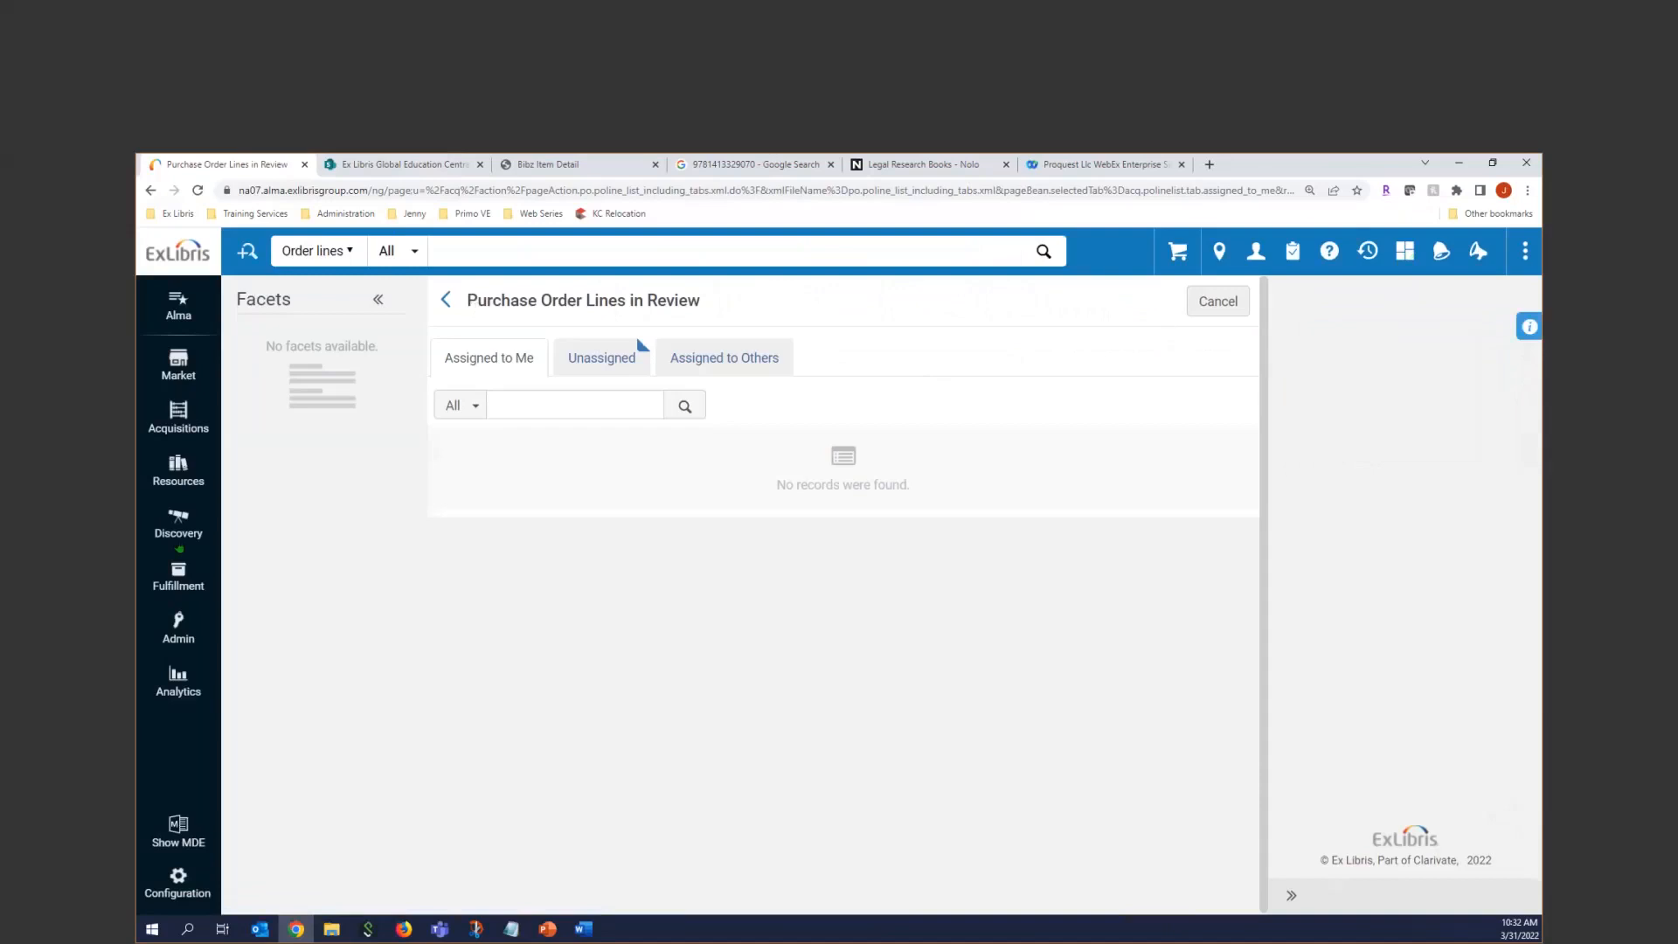
pyautogui.click(528, 244)
pyautogui.write('modern quilt workshop')
pyautogui.press('Return')
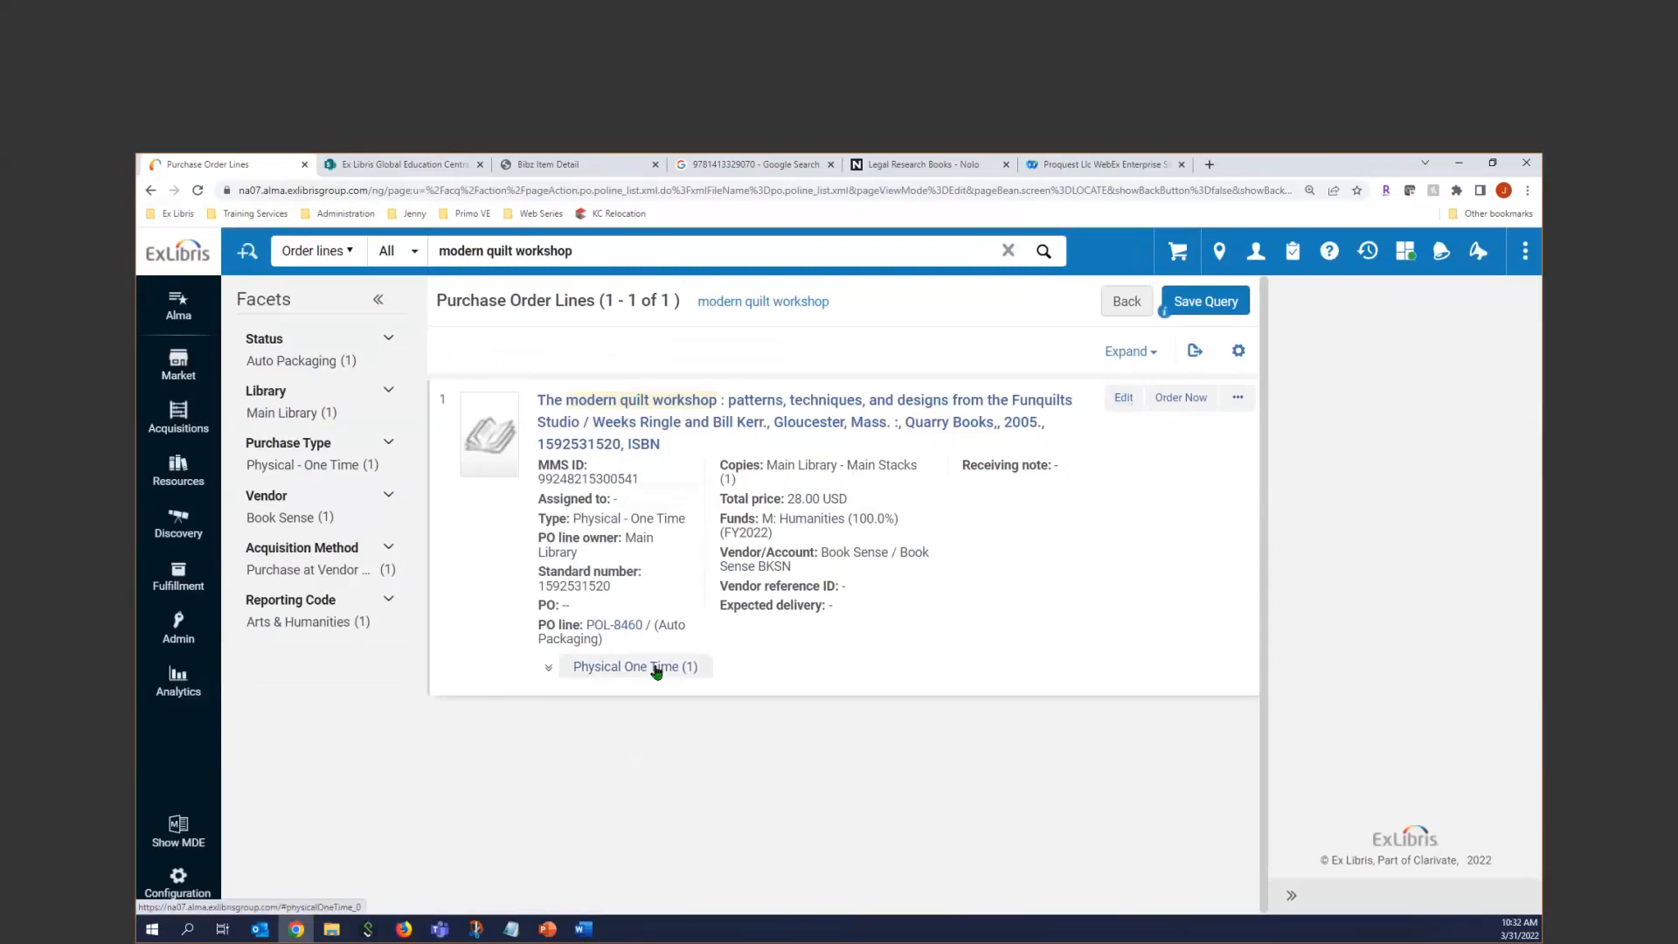
pyautogui.click(1111, 400)
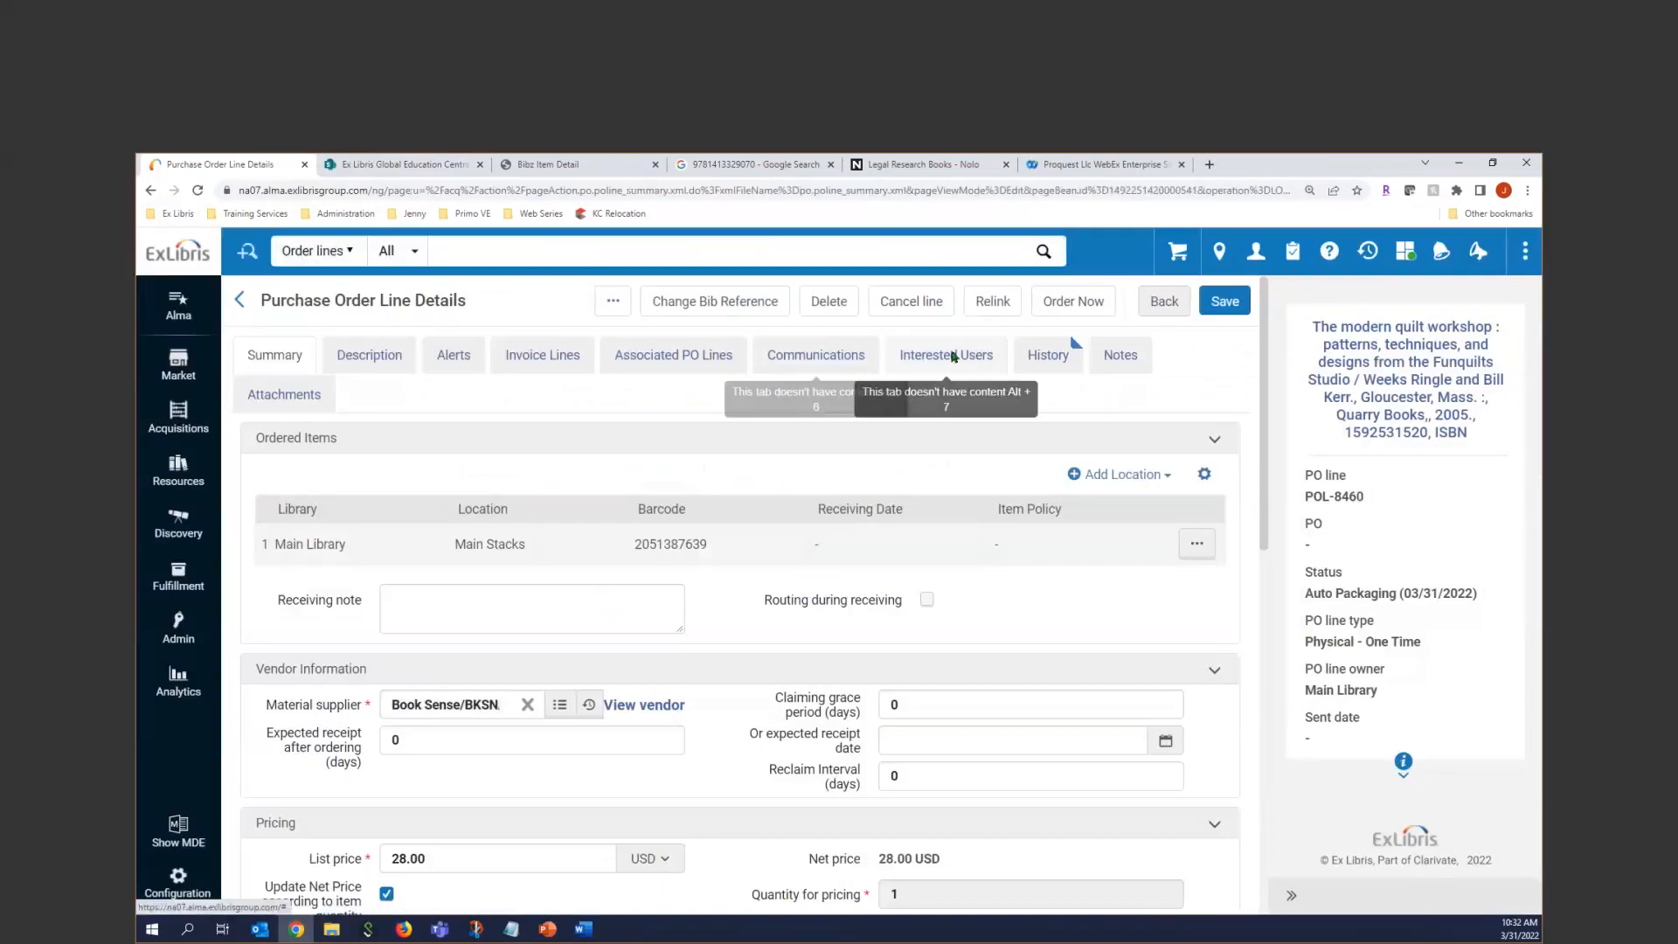
# Add the recently used faculty member as an interested user on the PO line with the Hold item option enabled.
pyautogui.click(952, 356)
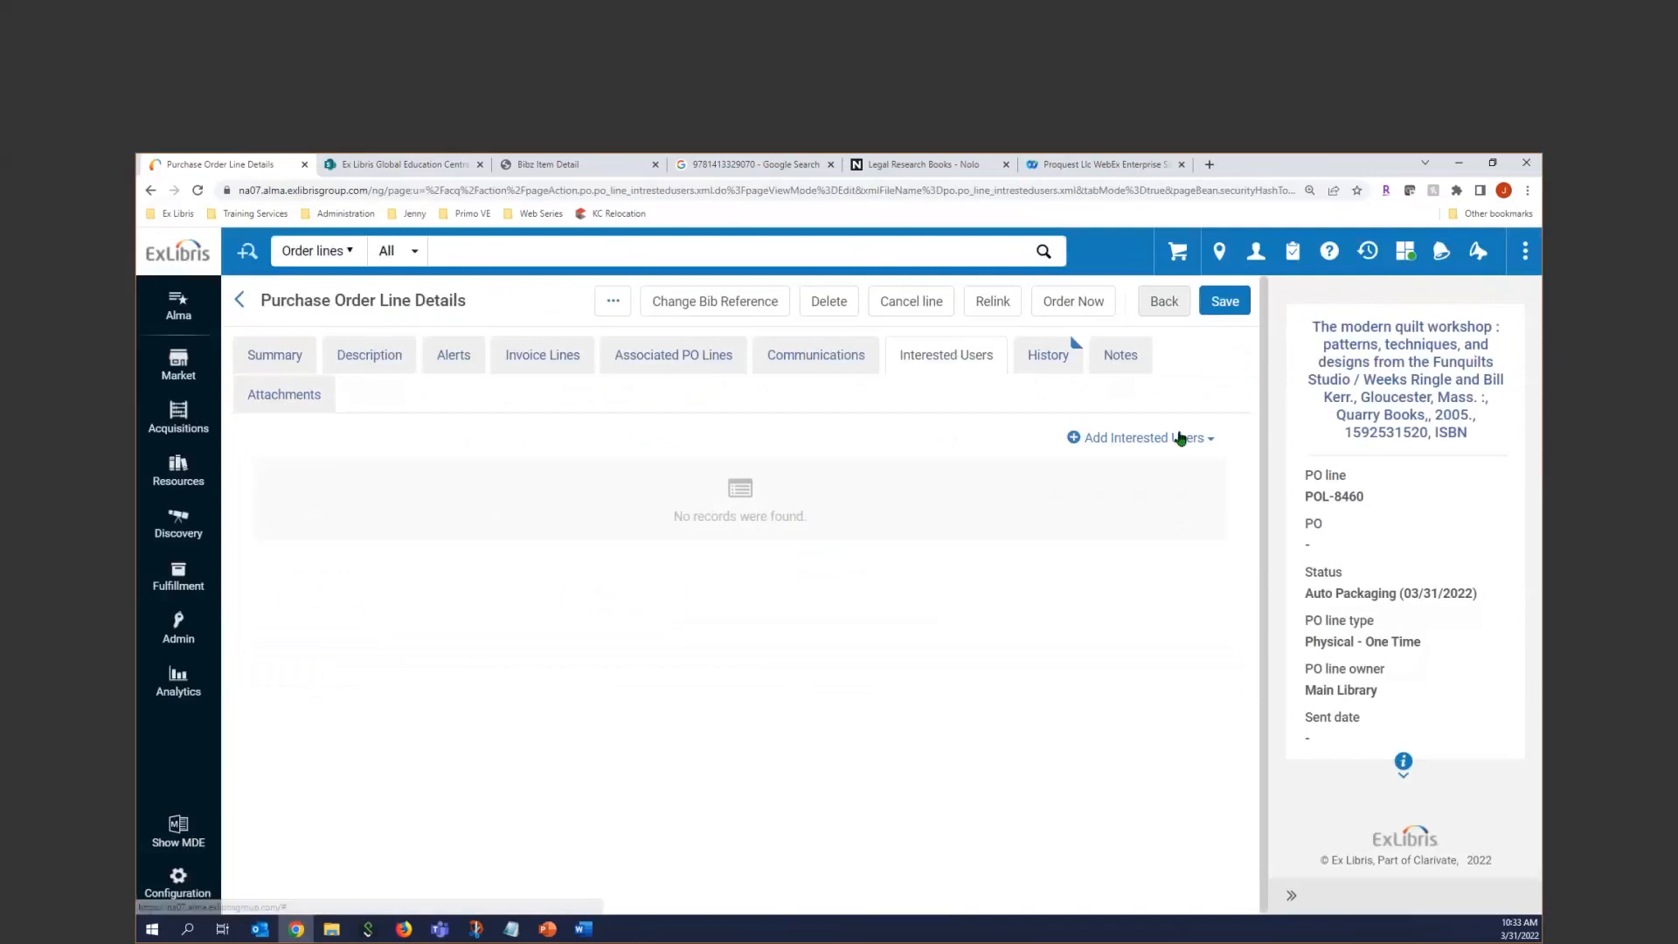
pyautogui.click(1159, 446)
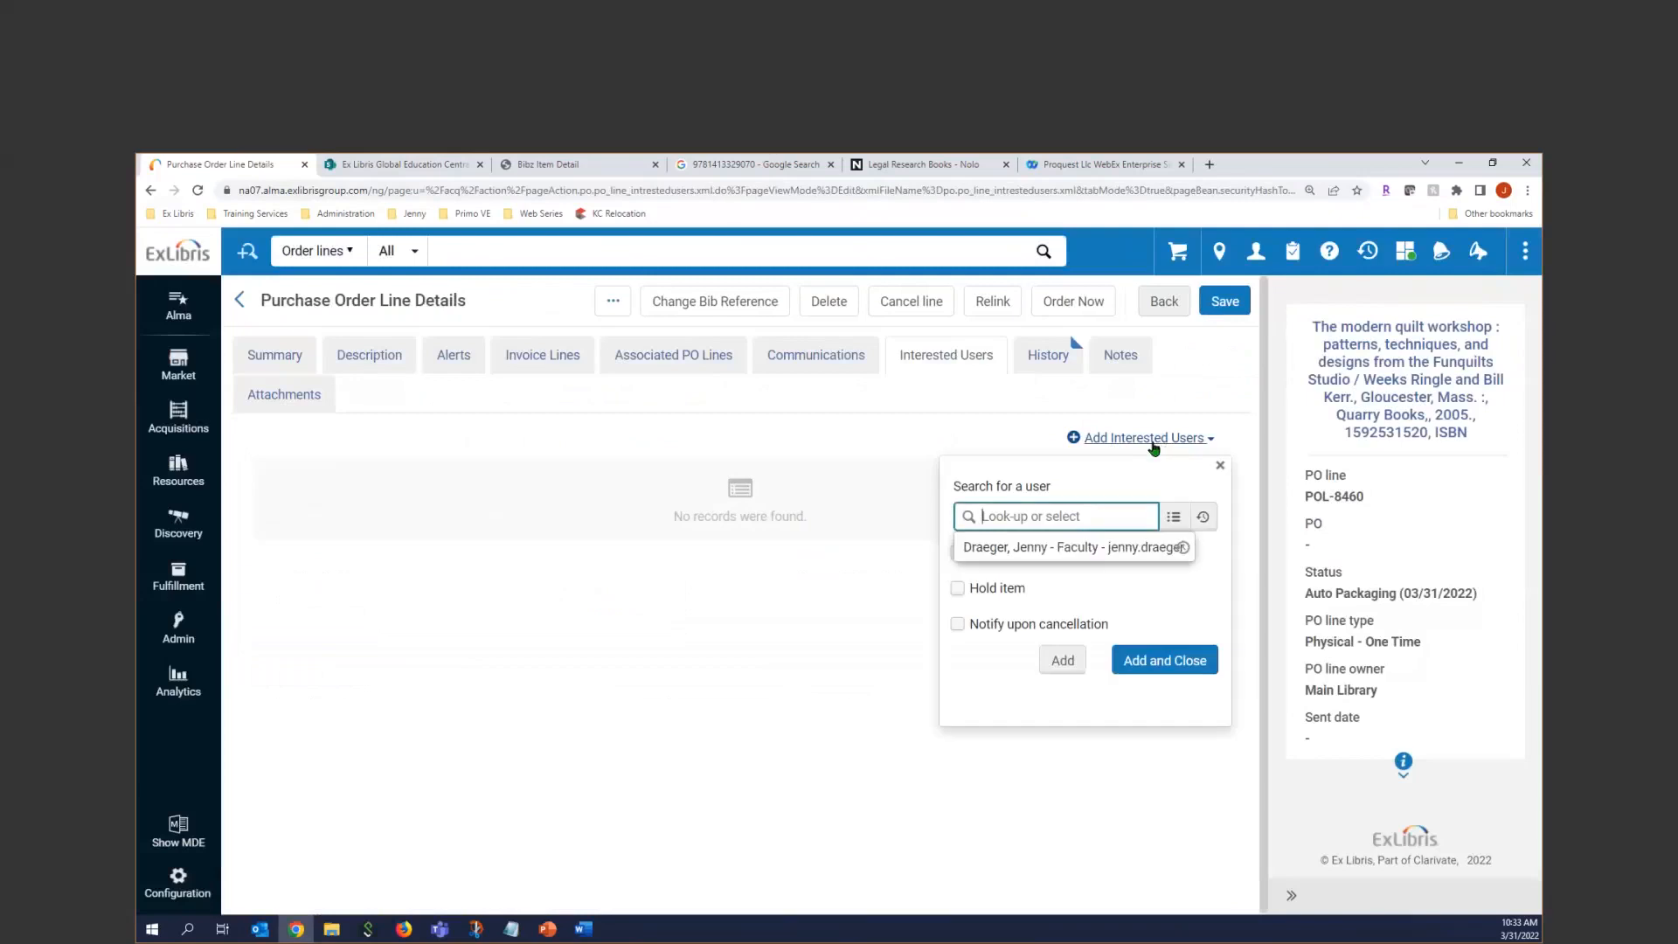
pyautogui.click(1025, 547)
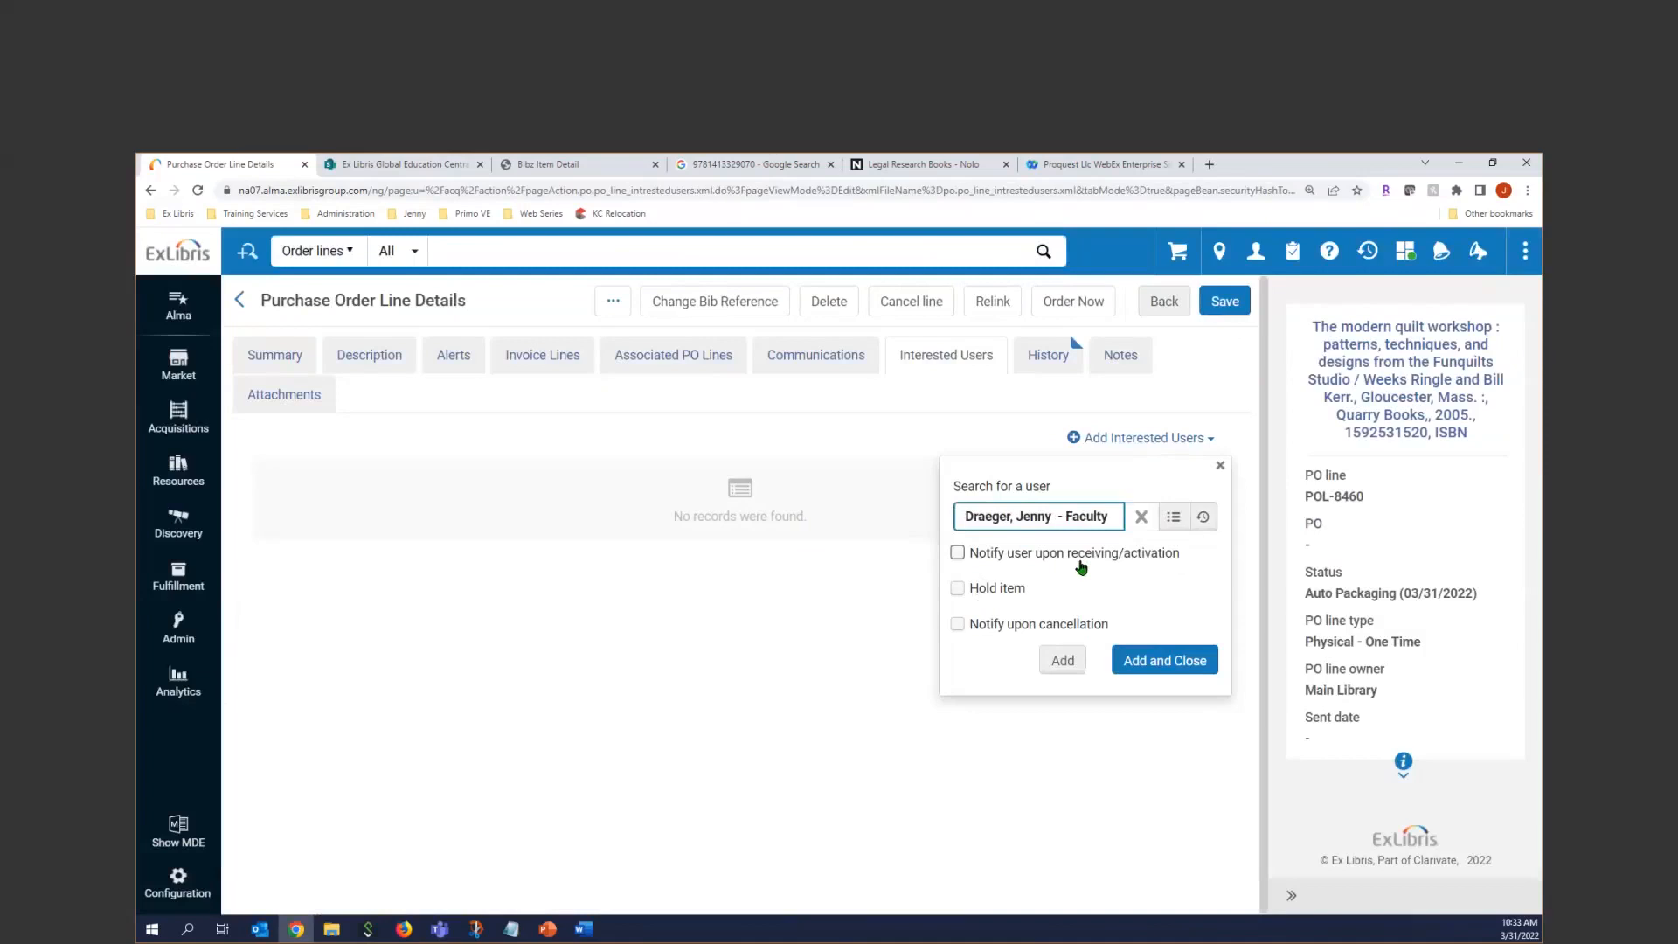
pyautogui.click(959, 589)
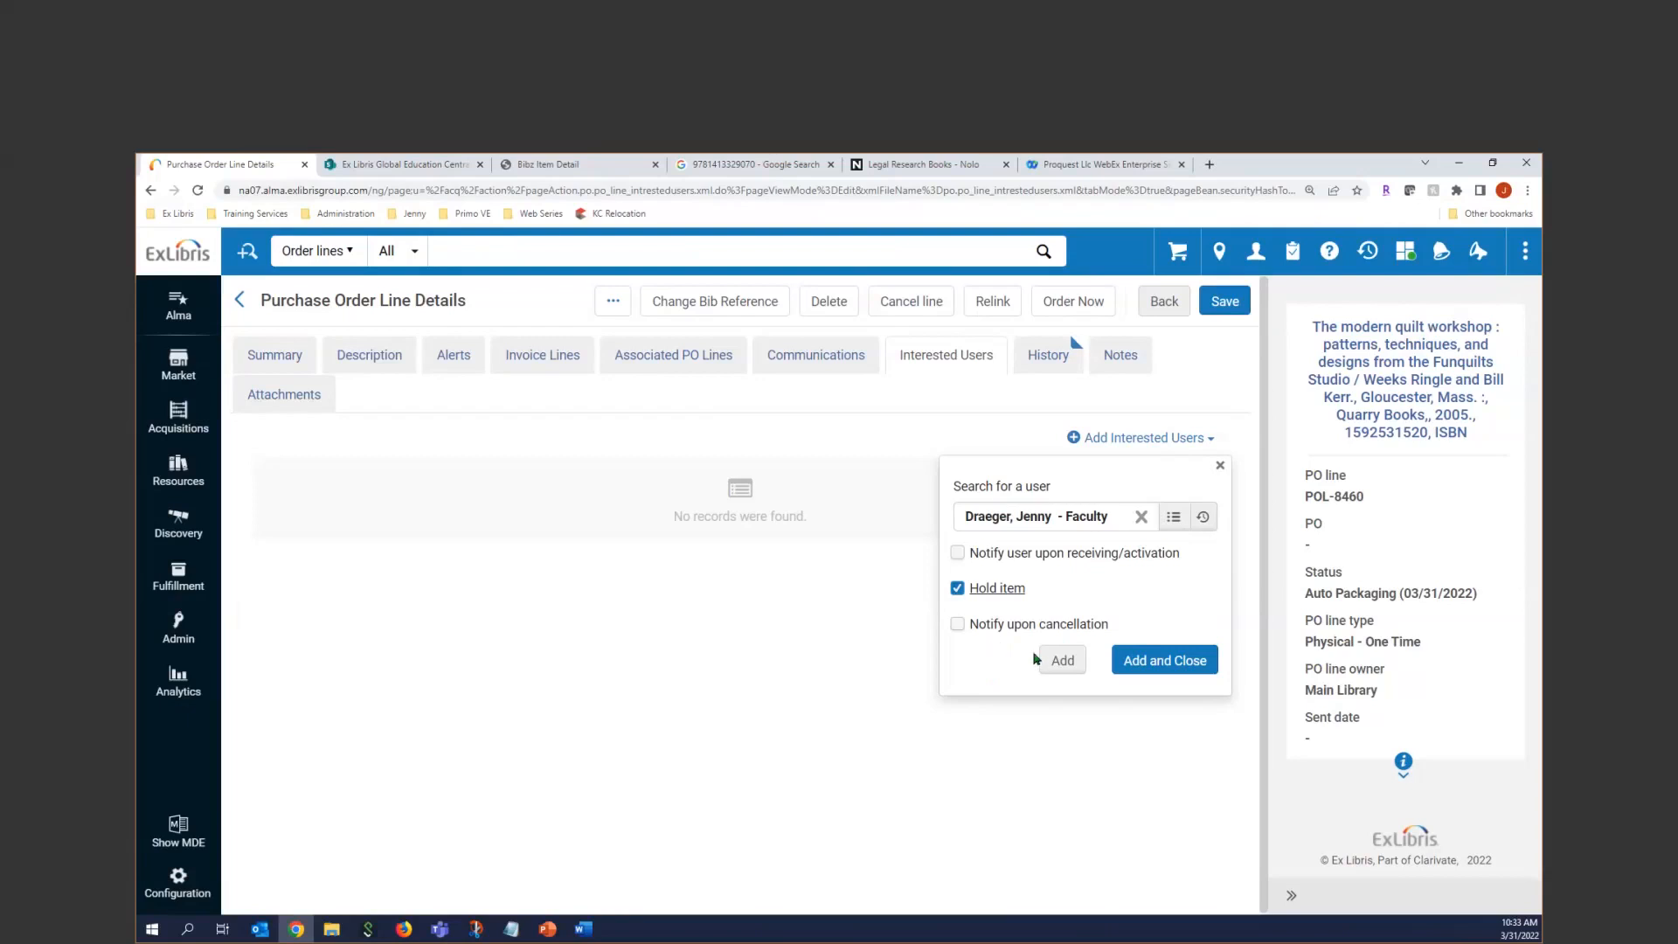
pyautogui.click(1179, 662)
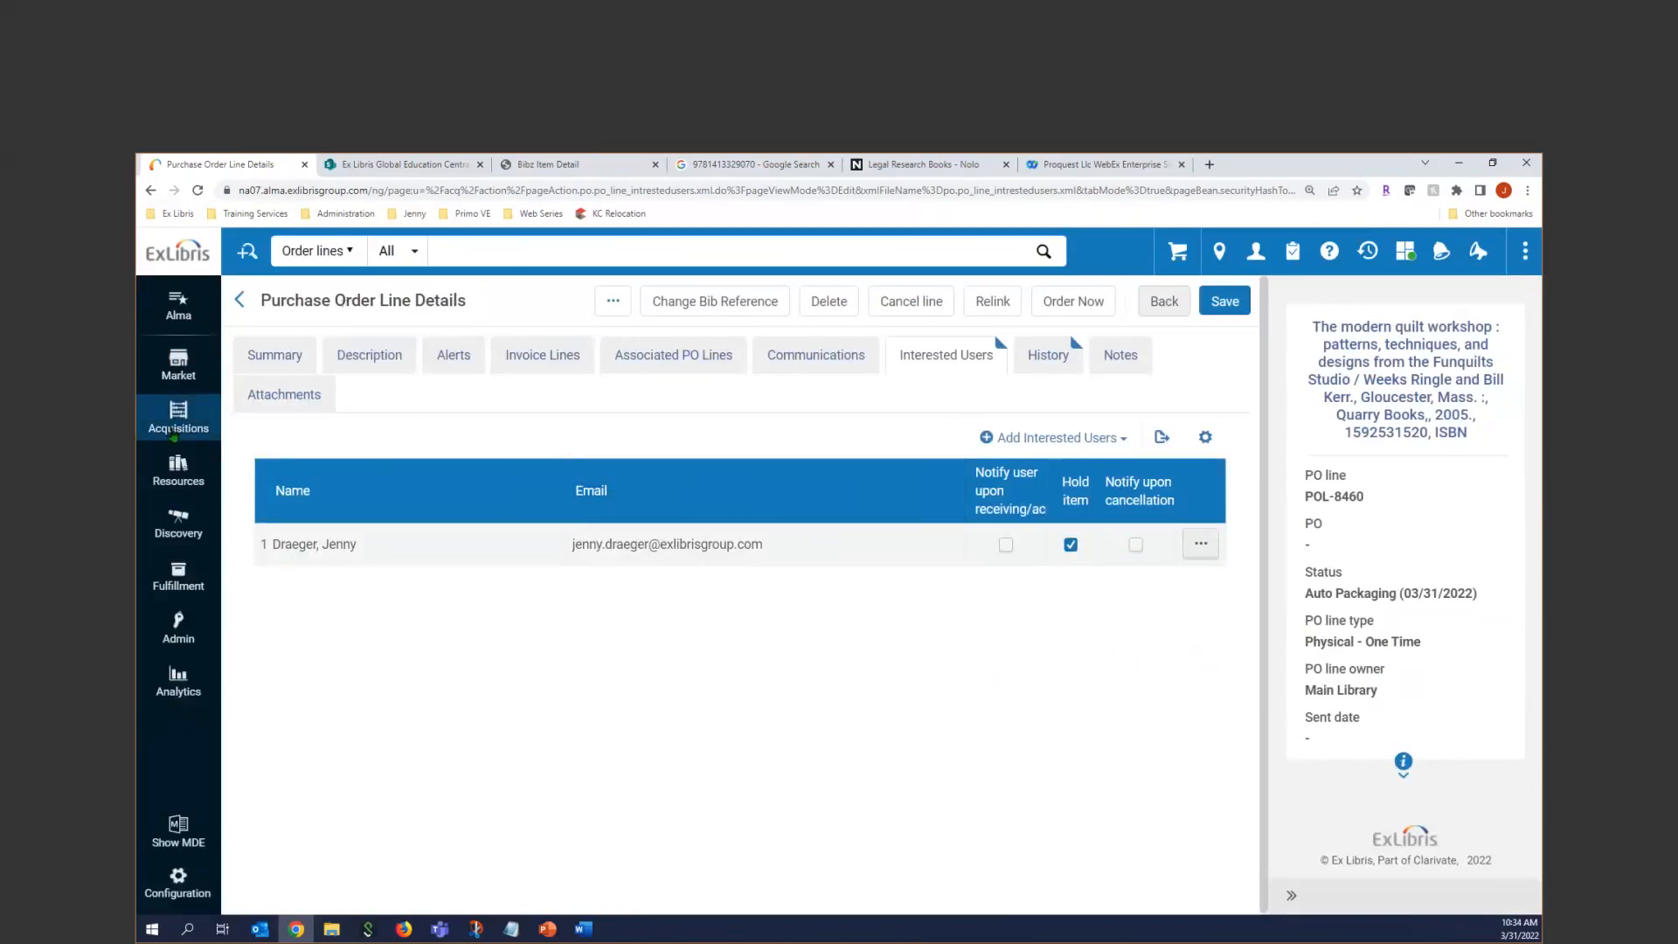
# Search all titles for the title "bubbles of fiction" and view the Community results.
pyautogui.click(344, 251)
pyautogui.click(318, 286)
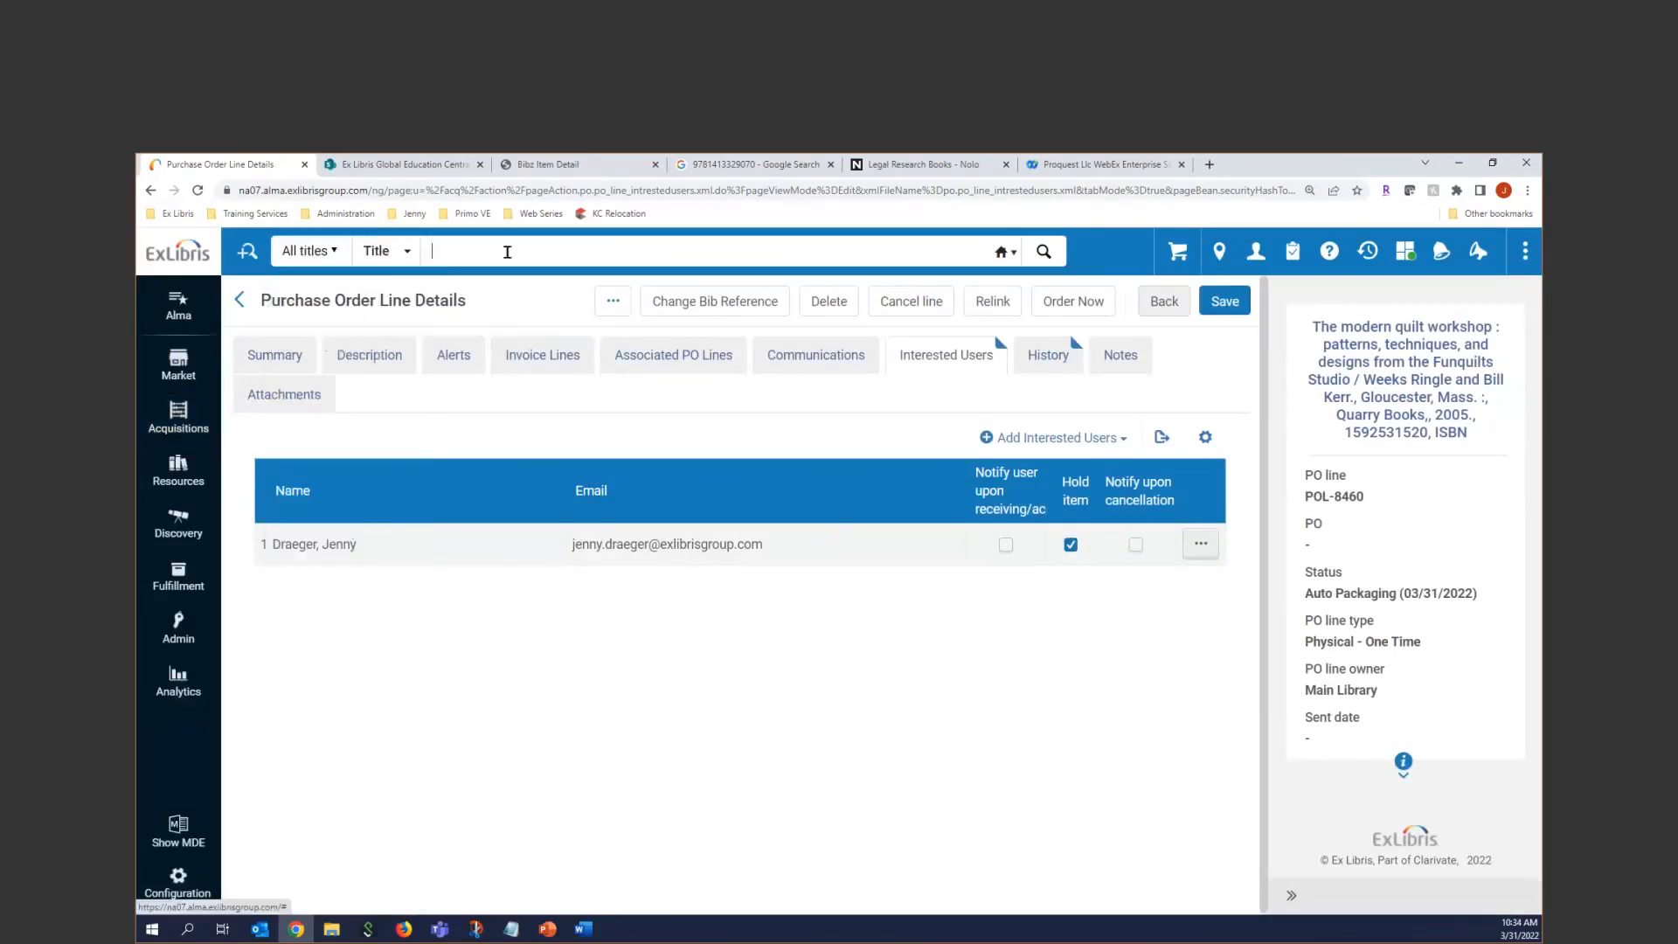
pyautogui.click(512, 247)
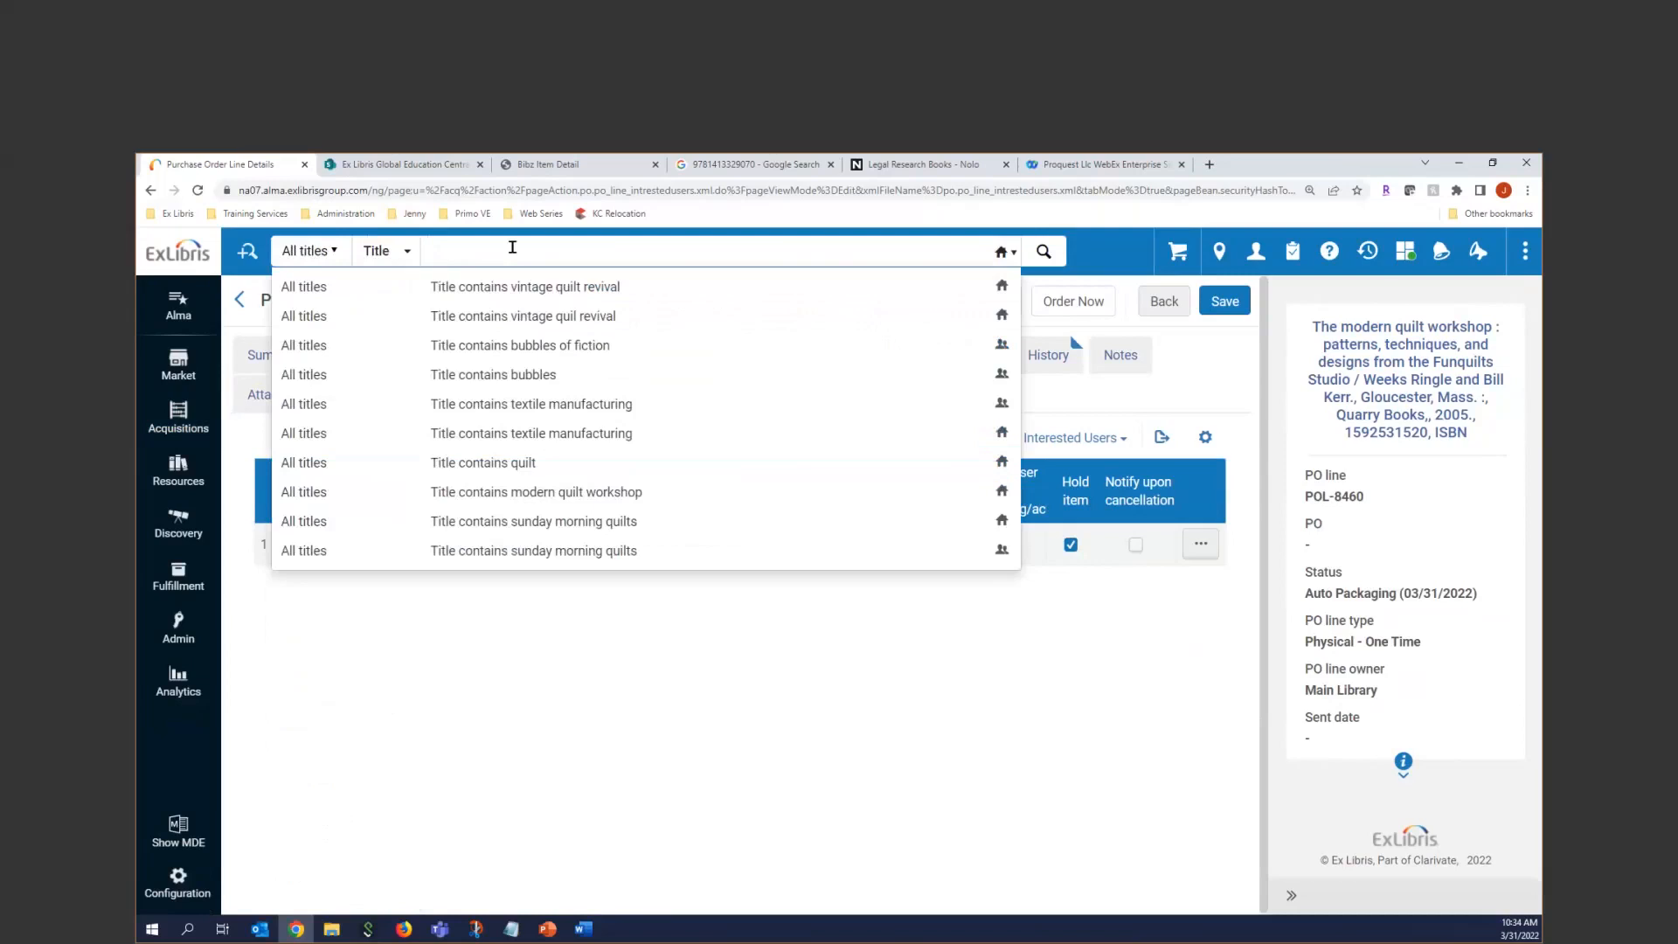
pyautogui.write('bubb')
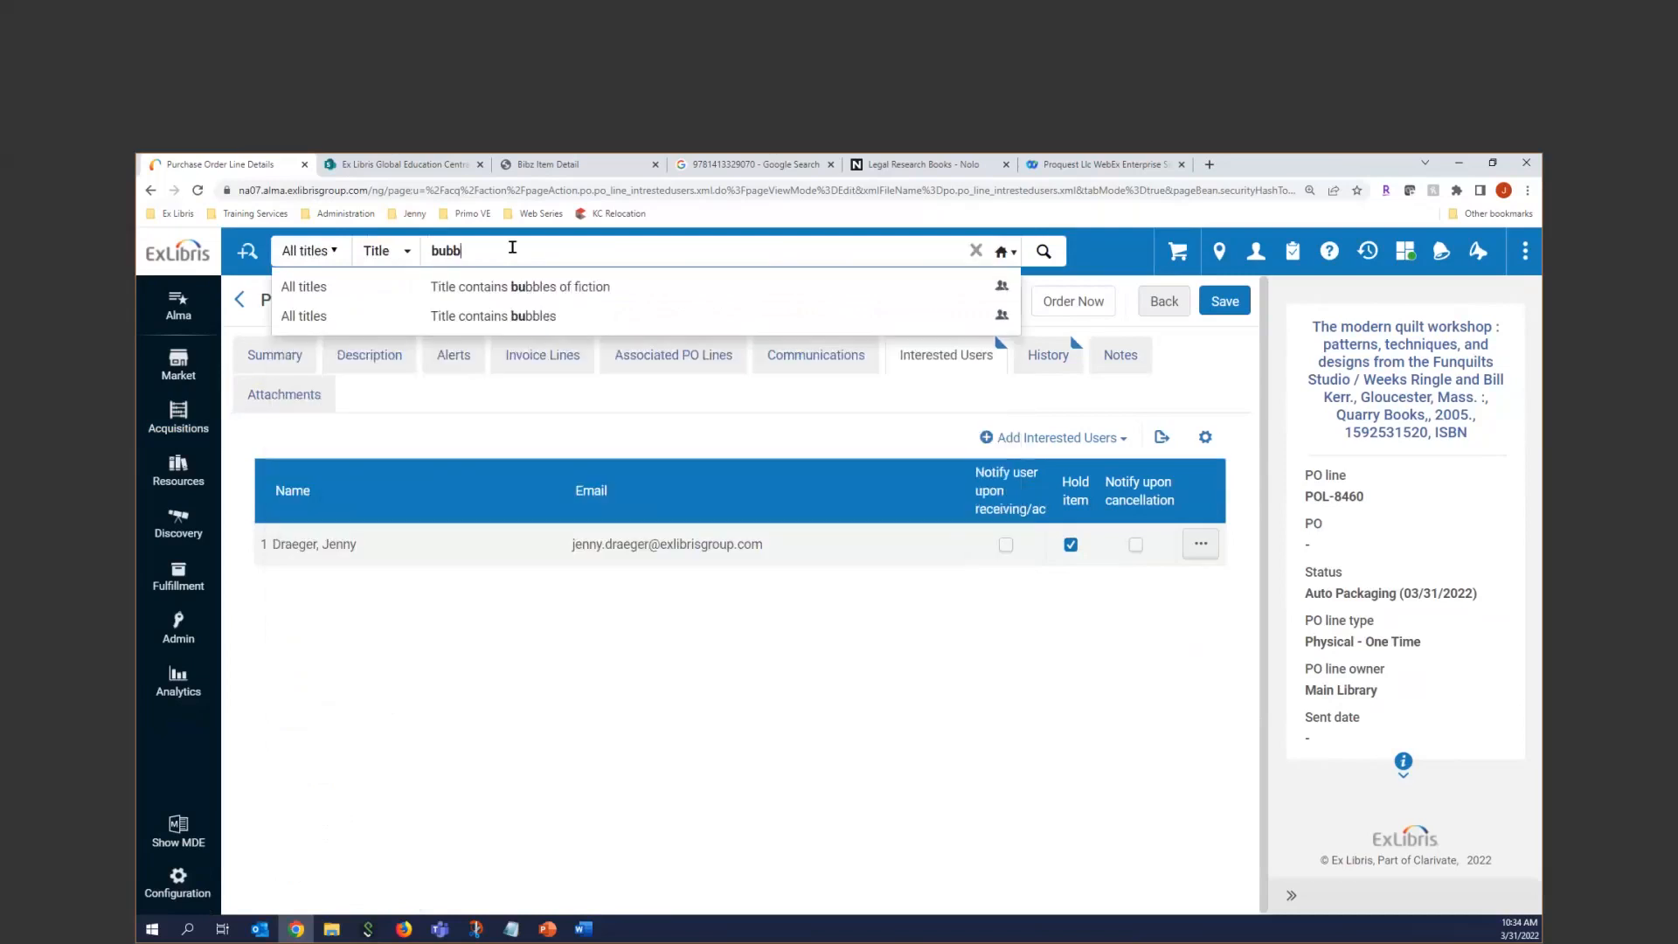
pyautogui.write('les of fiction')
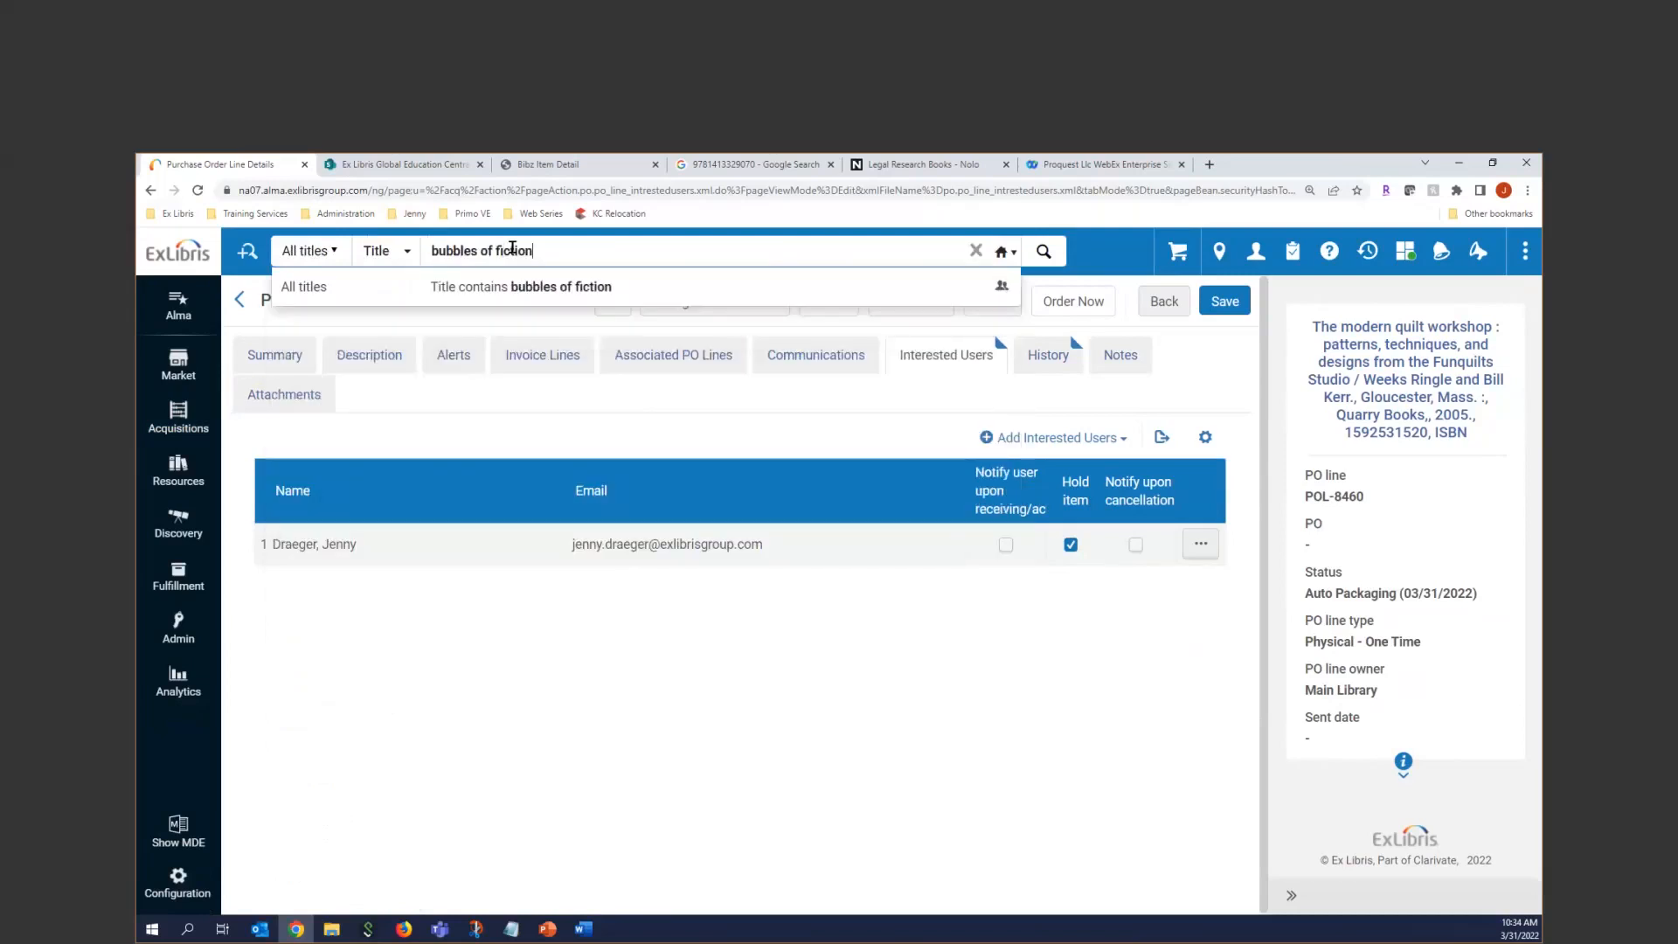
pyautogui.press('Return')
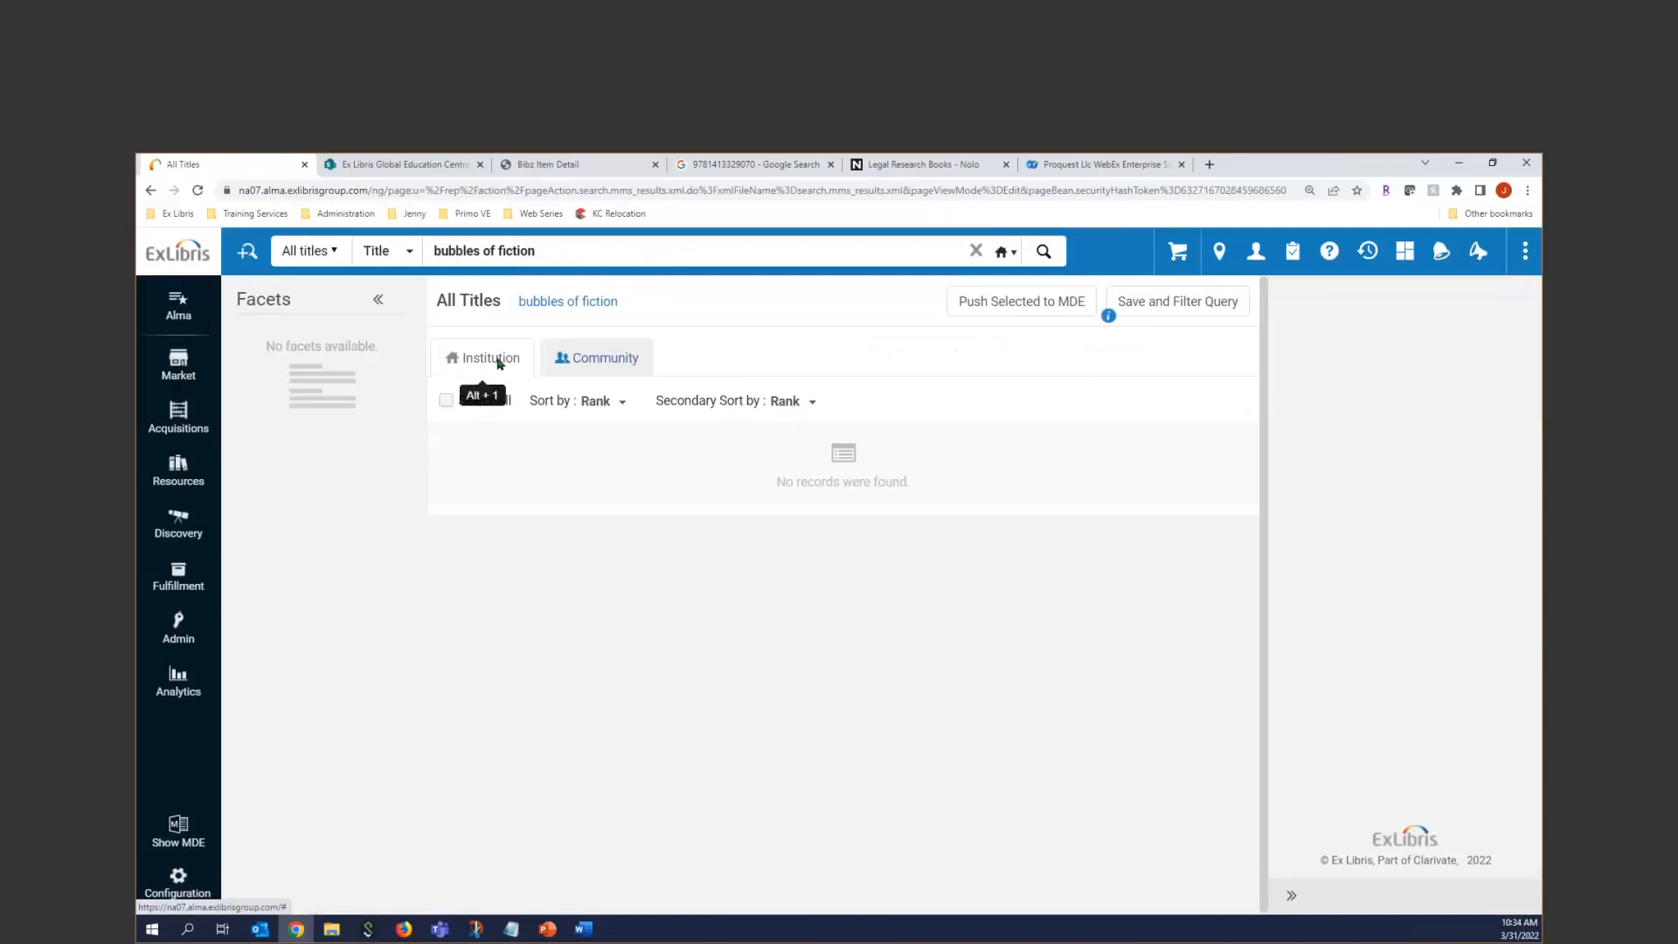
pyautogui.click(591, 356)
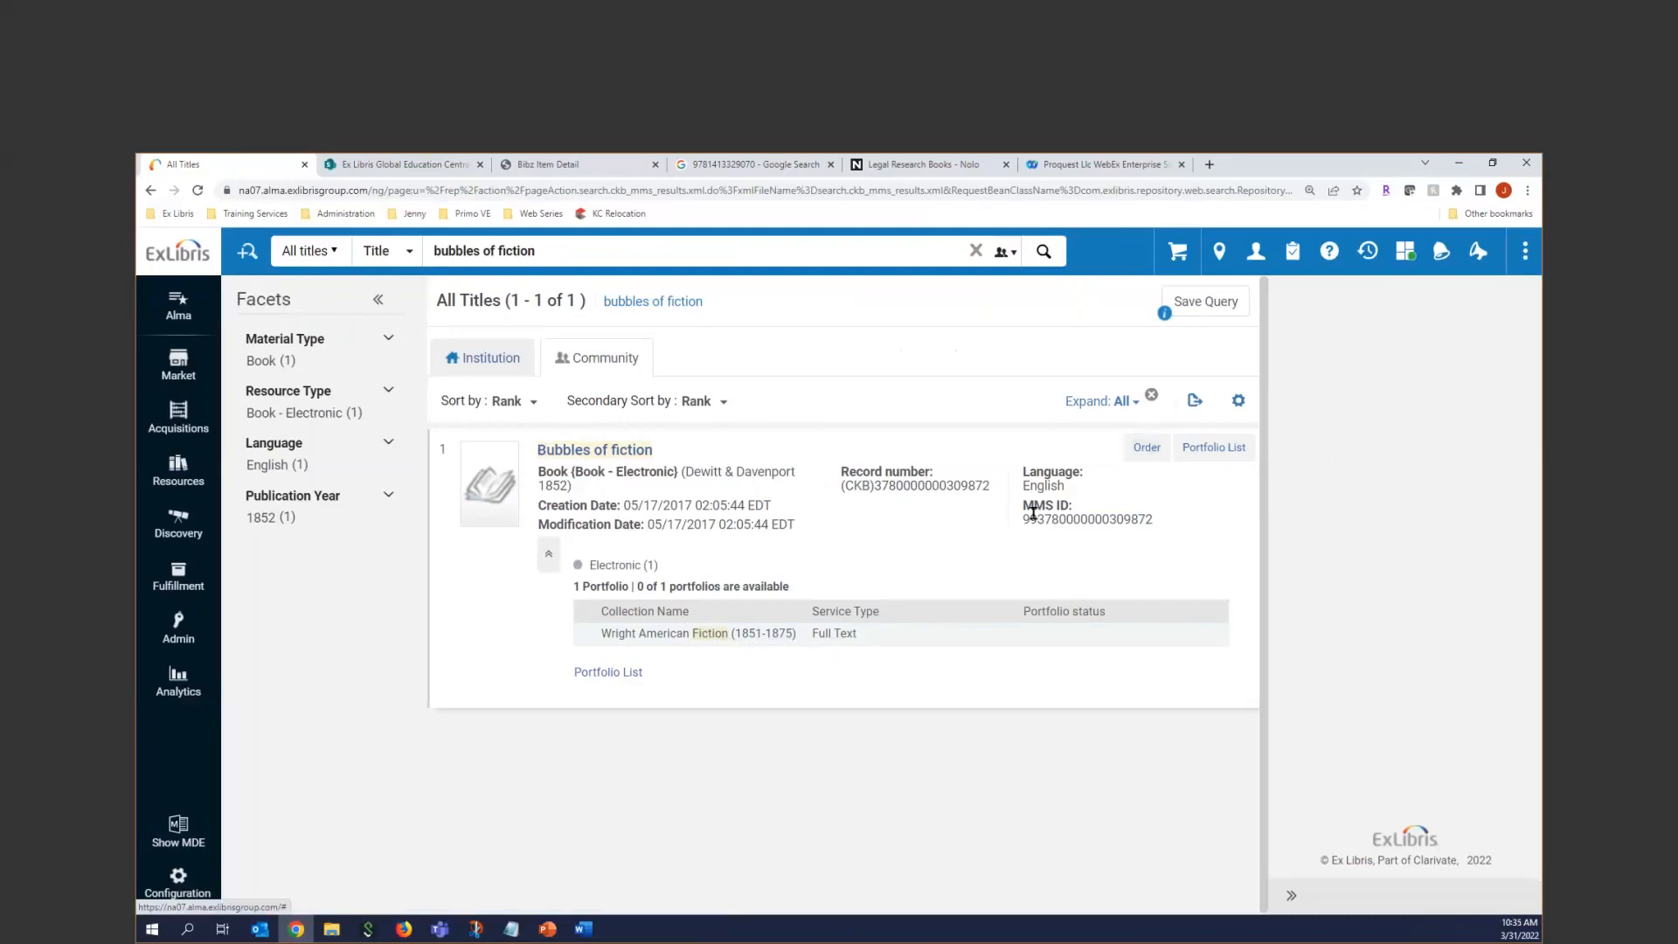
# Open the portfolio list for Bubbles of fiction and customize its view so that Order is the first action.
pyautogui.click(1211, 448)
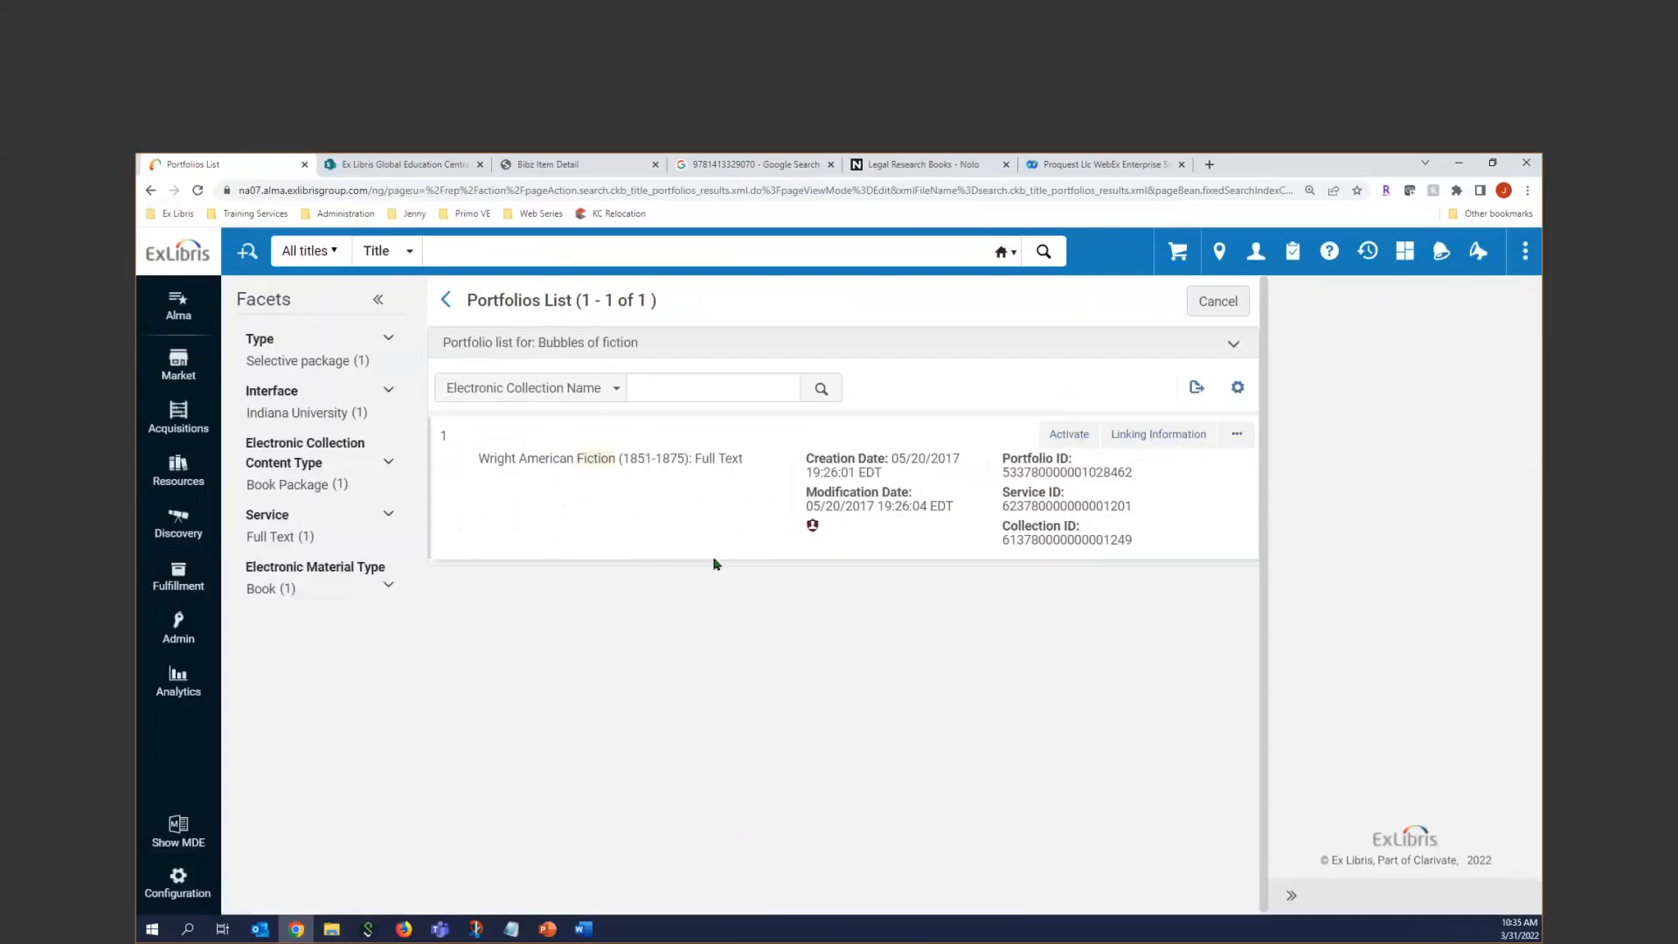
pyautogui.click(1235, 439)
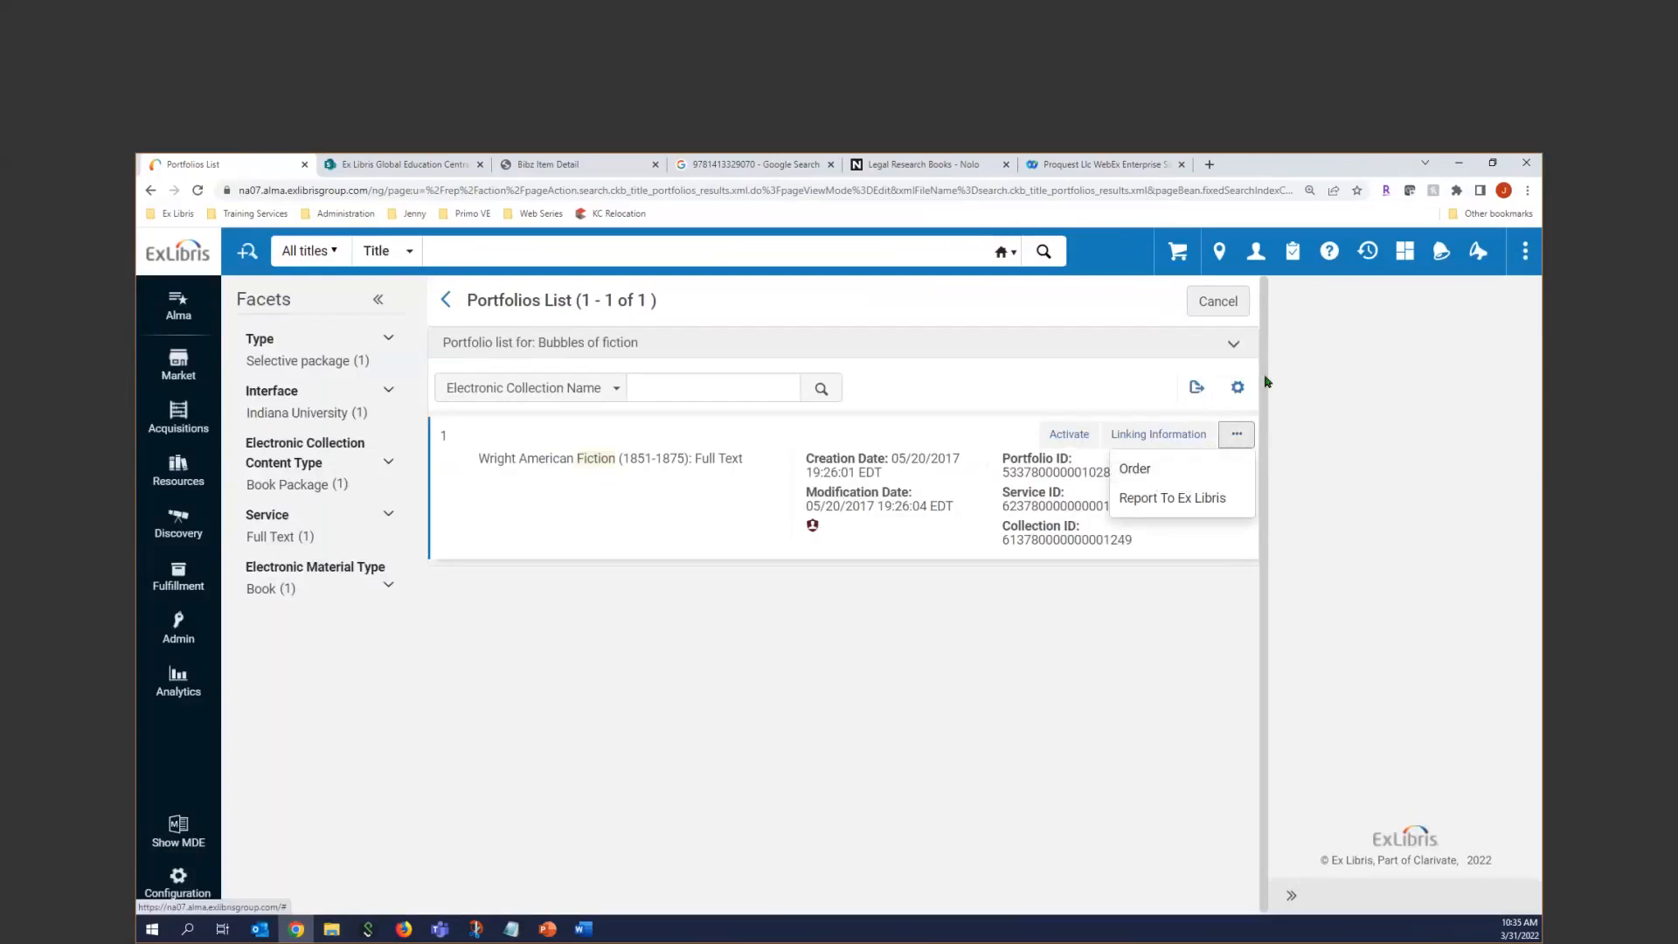
pyautogui.click(1238, 387)
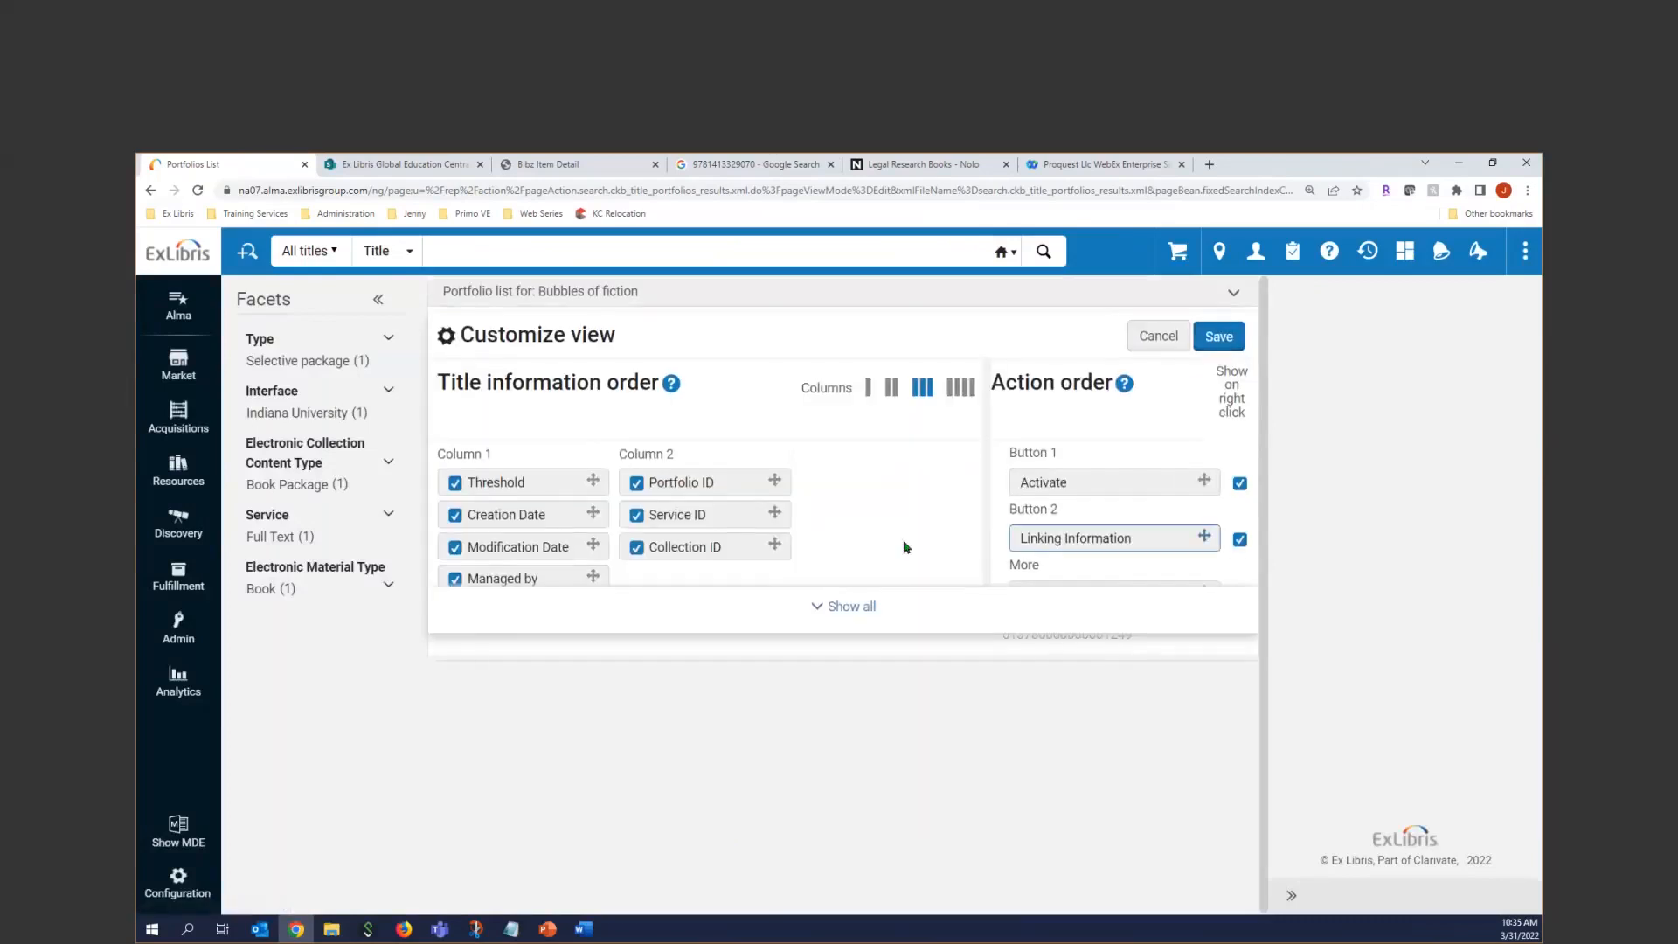
pyautogui.click(852, 607)
pyautogui.moveTo(1055, 598); pyautogui.dragTo(1044, 479)
pyautogui.click(1216, 341)
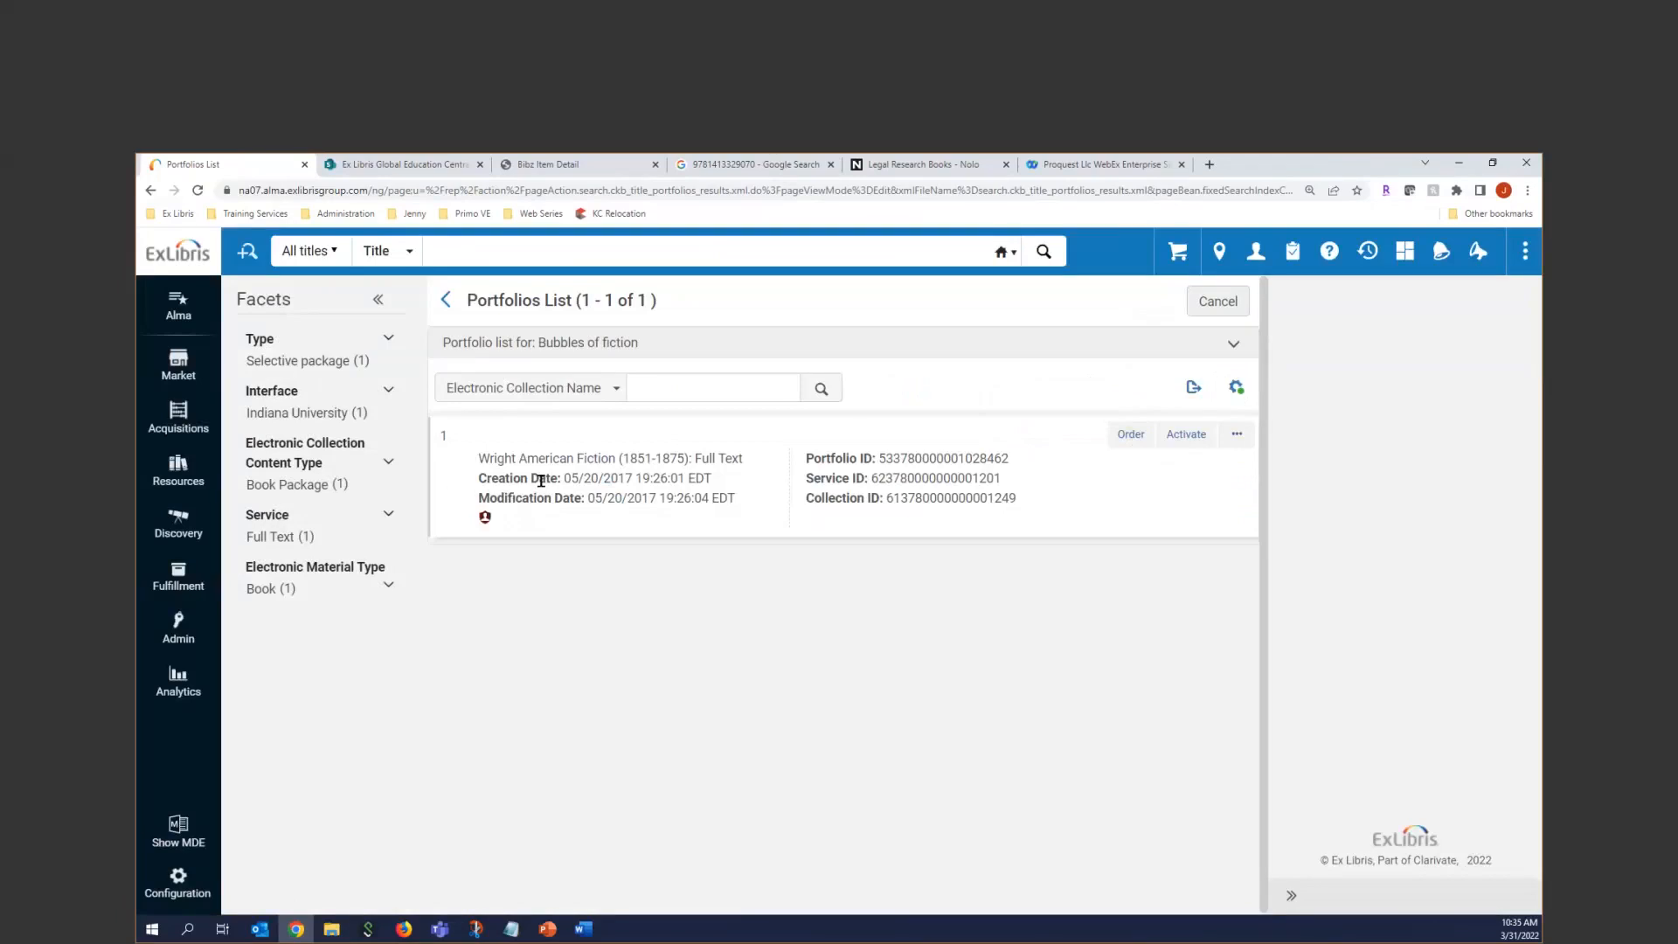
# Order the Wright American Fiction portfolio by creating an Electronic Book - One Time PO line owned by Main Library without a template.
pyautogui.click(1129, 436)
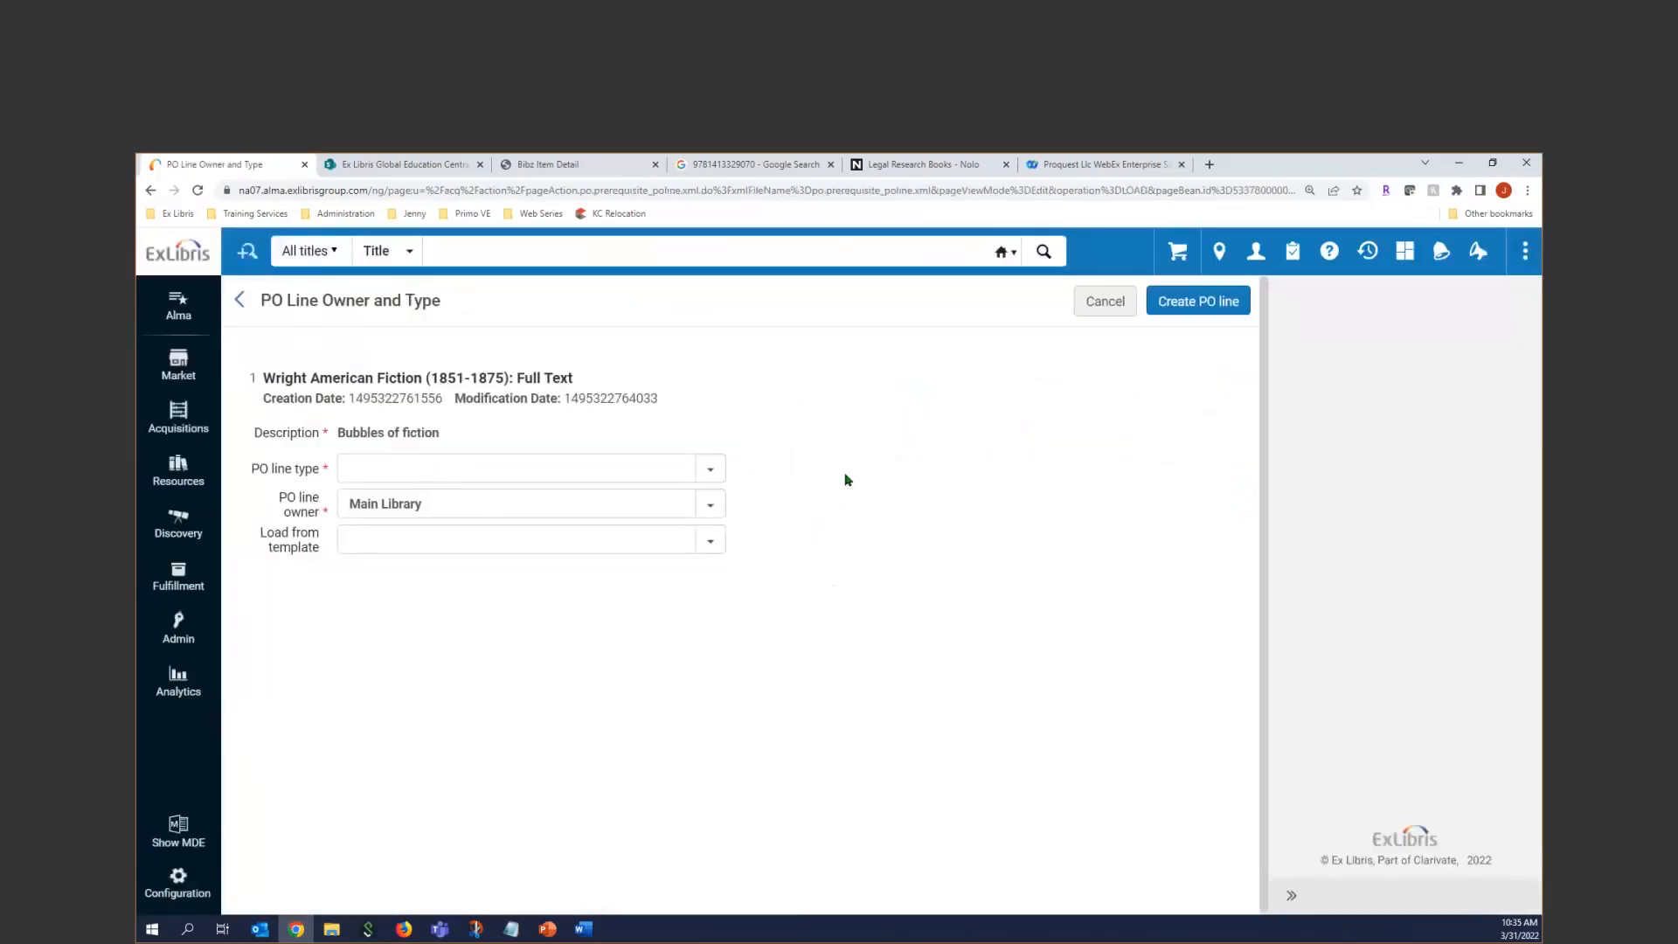
pyautogui.click(710, 469)
pyautogui.click(619, 504)
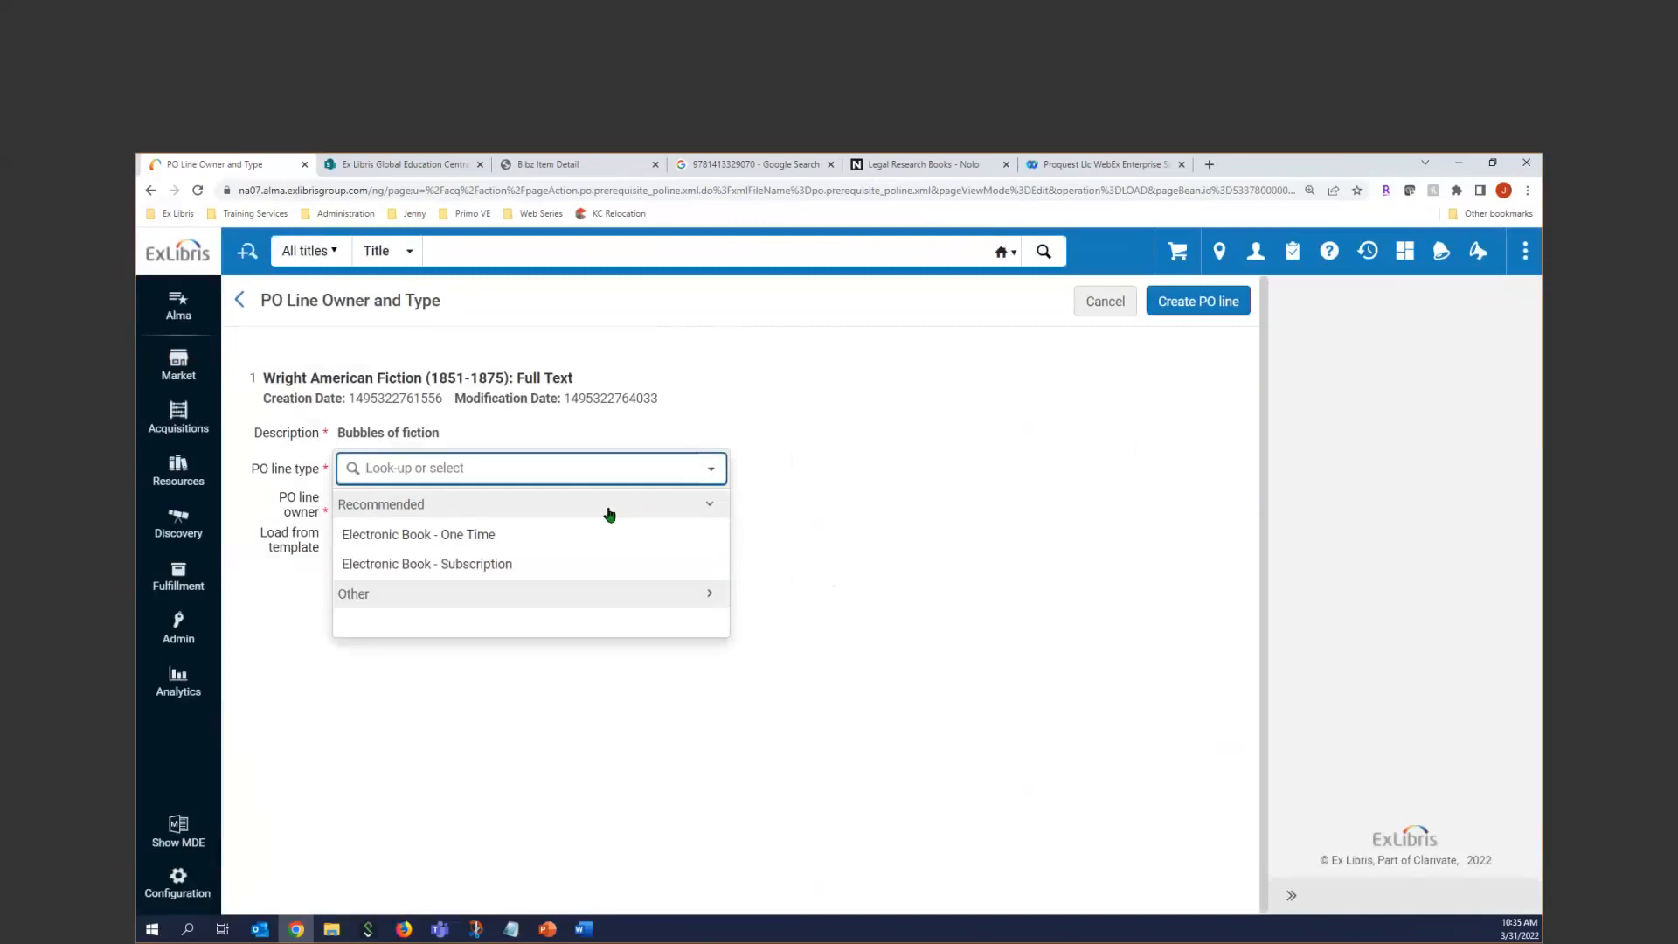
pyautogui.click(470, 537)
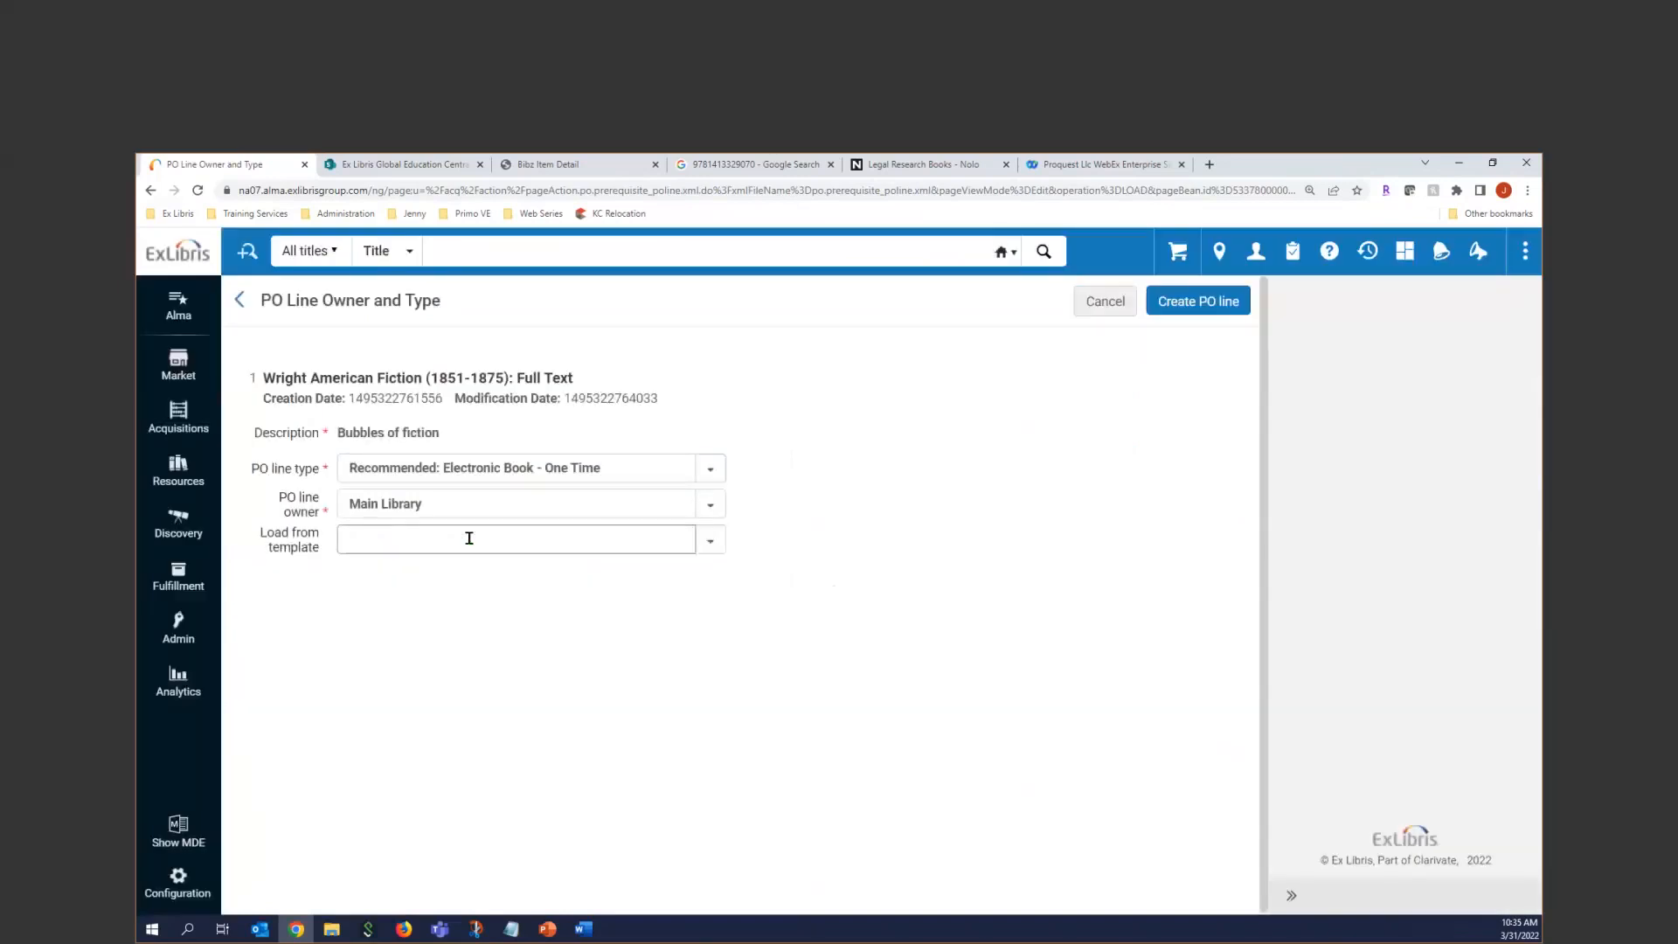
pyautogui.click(469, 537)
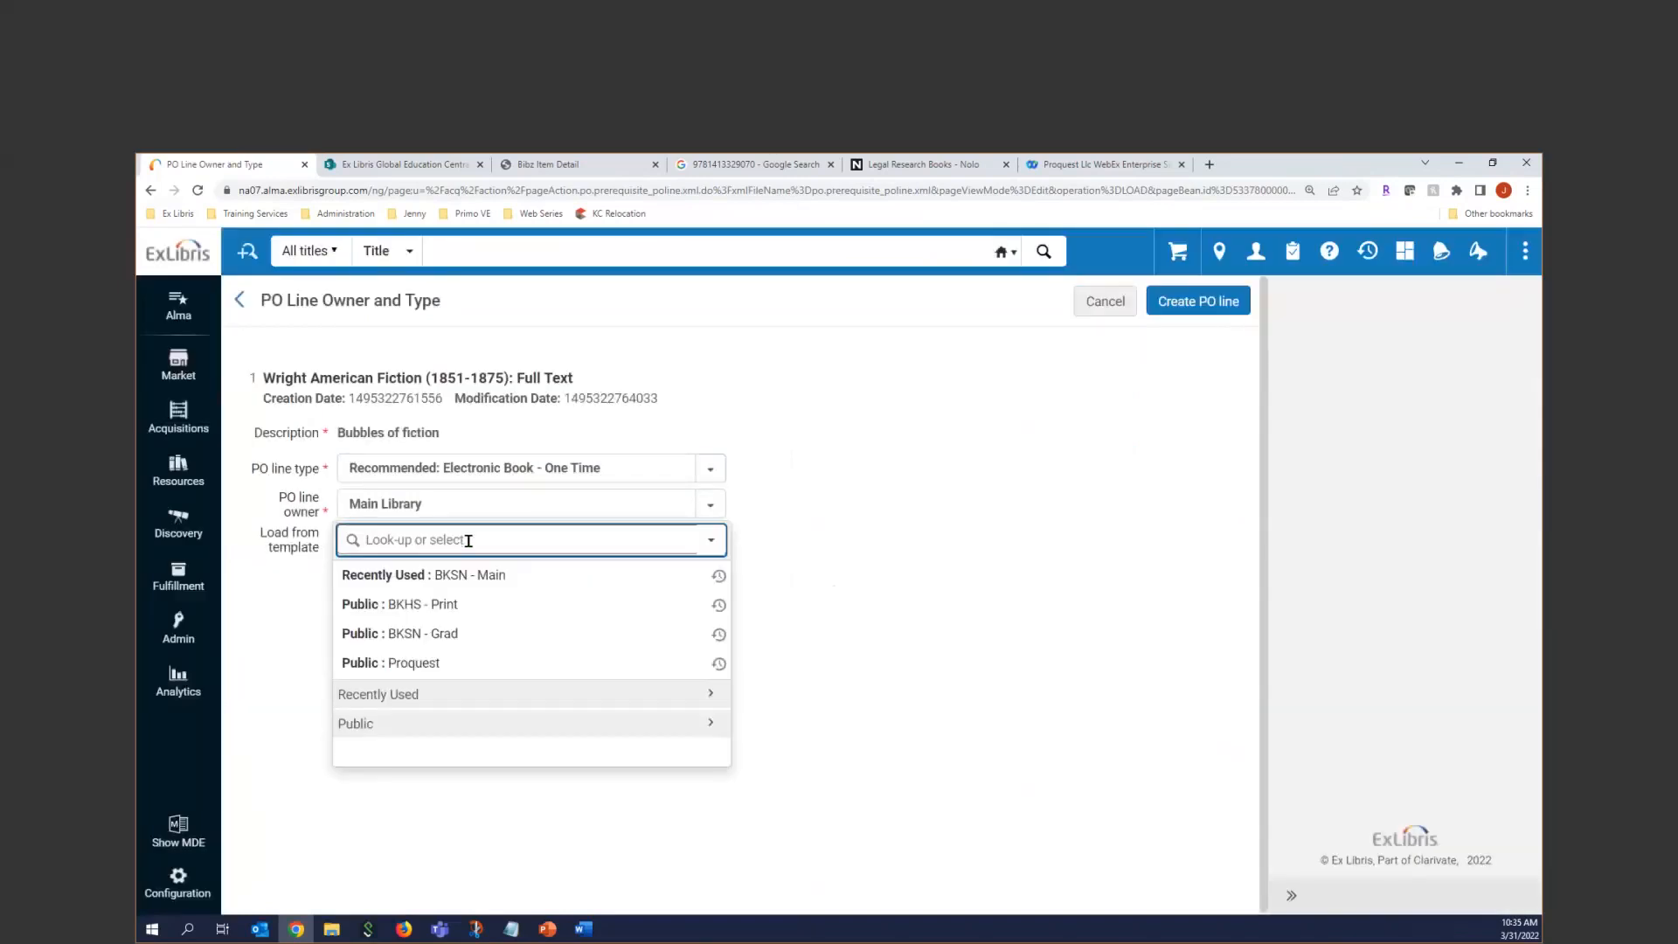
pyautogui.click(880, 634)
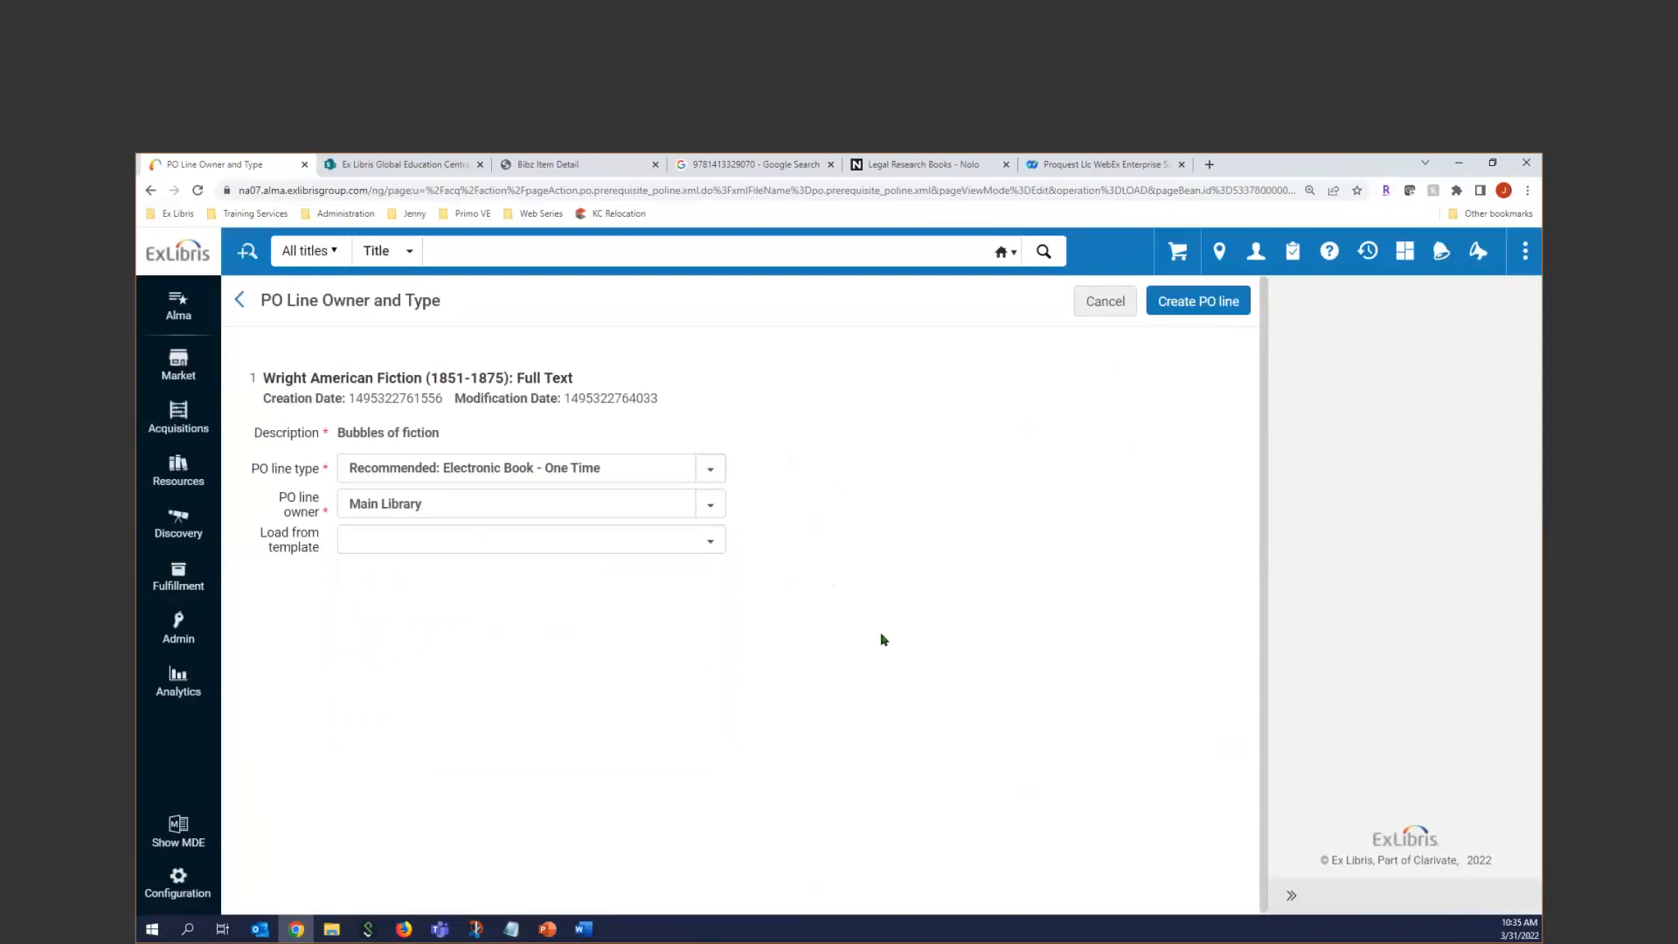
pyautogui.click(1188, 302)
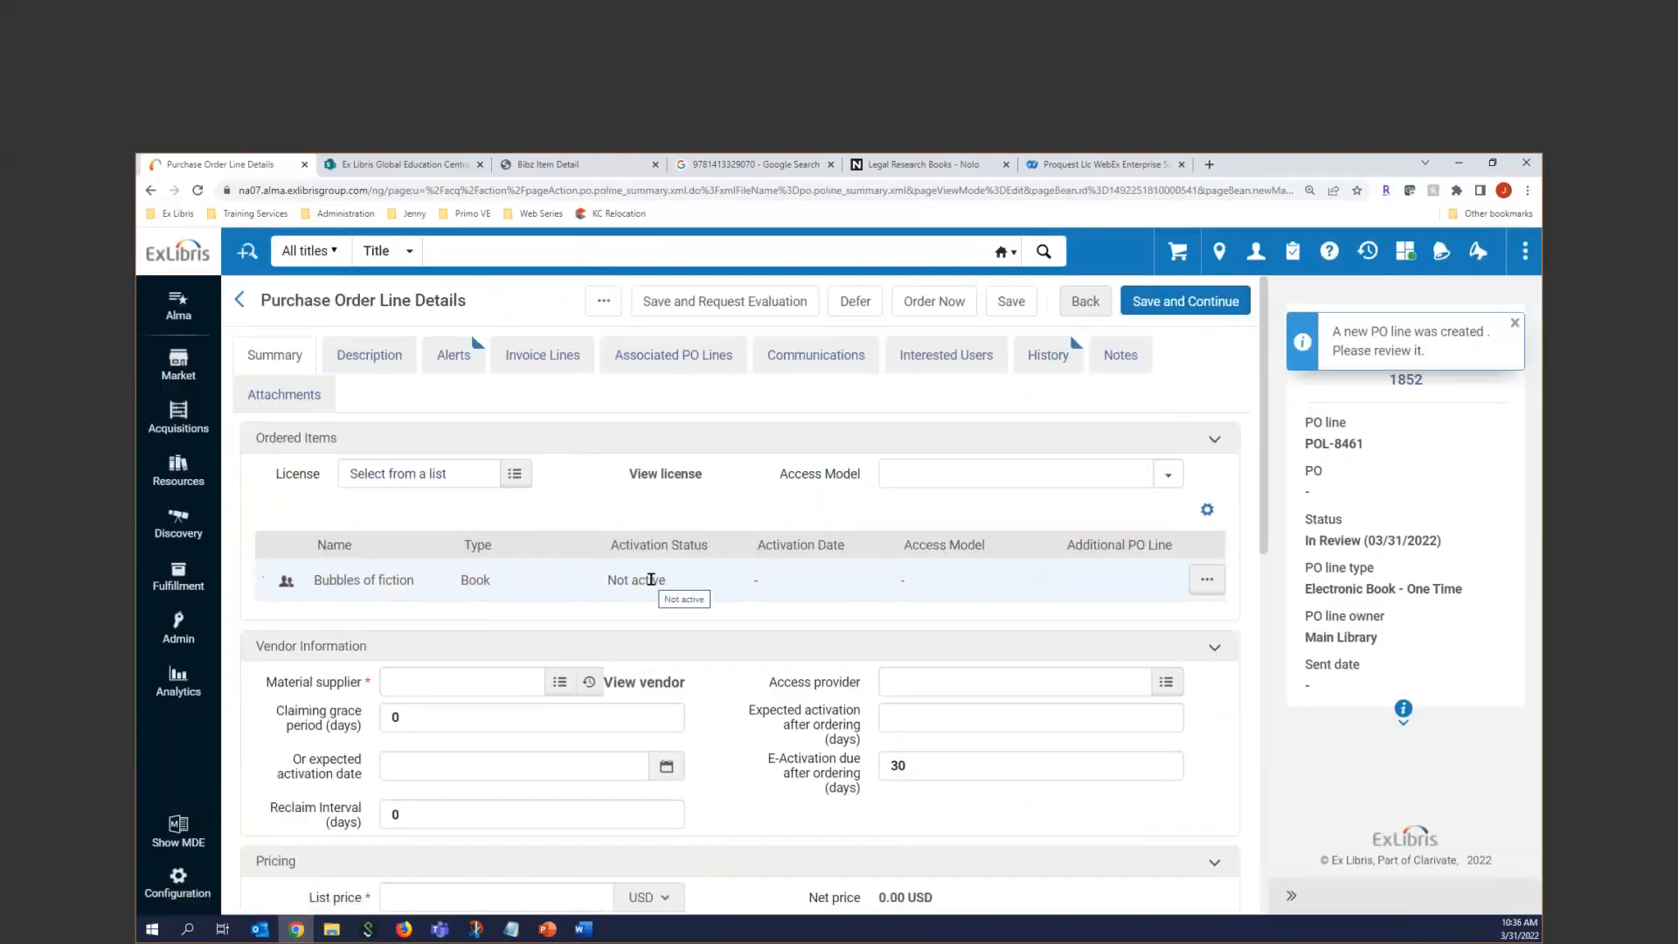
# Set the material supplier to ProQuest Company and the list price to 50.00 USD on the Bubbles of fiction PO line.
pyautogui.click(448, 678)
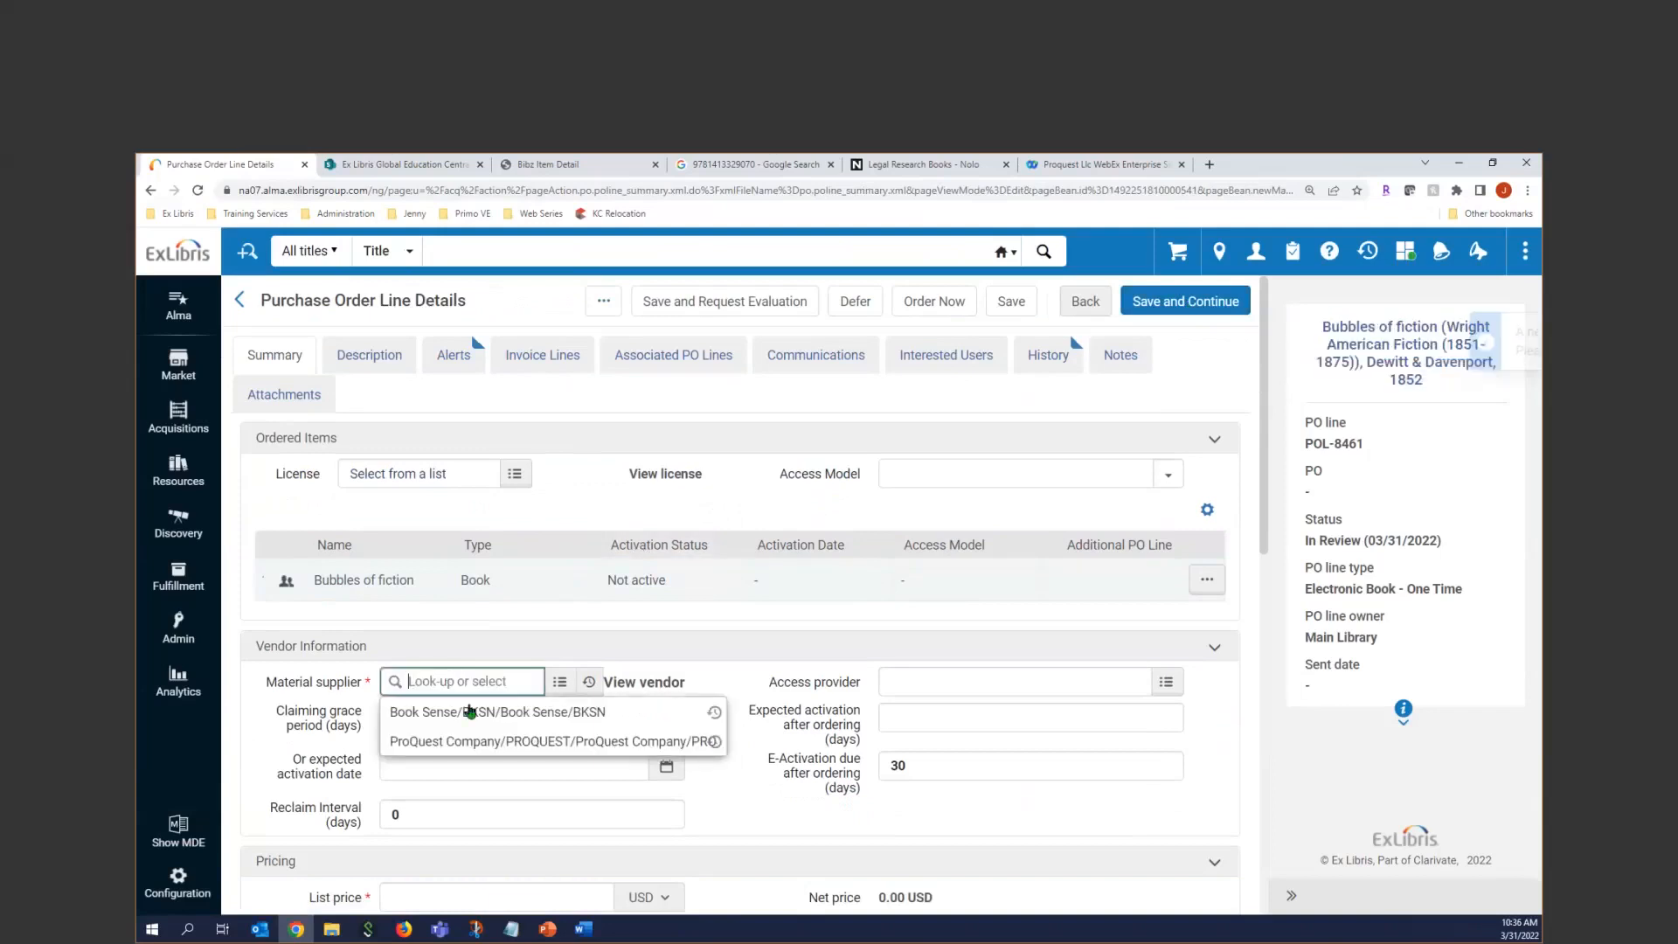
pyautogui.click(471, 740)
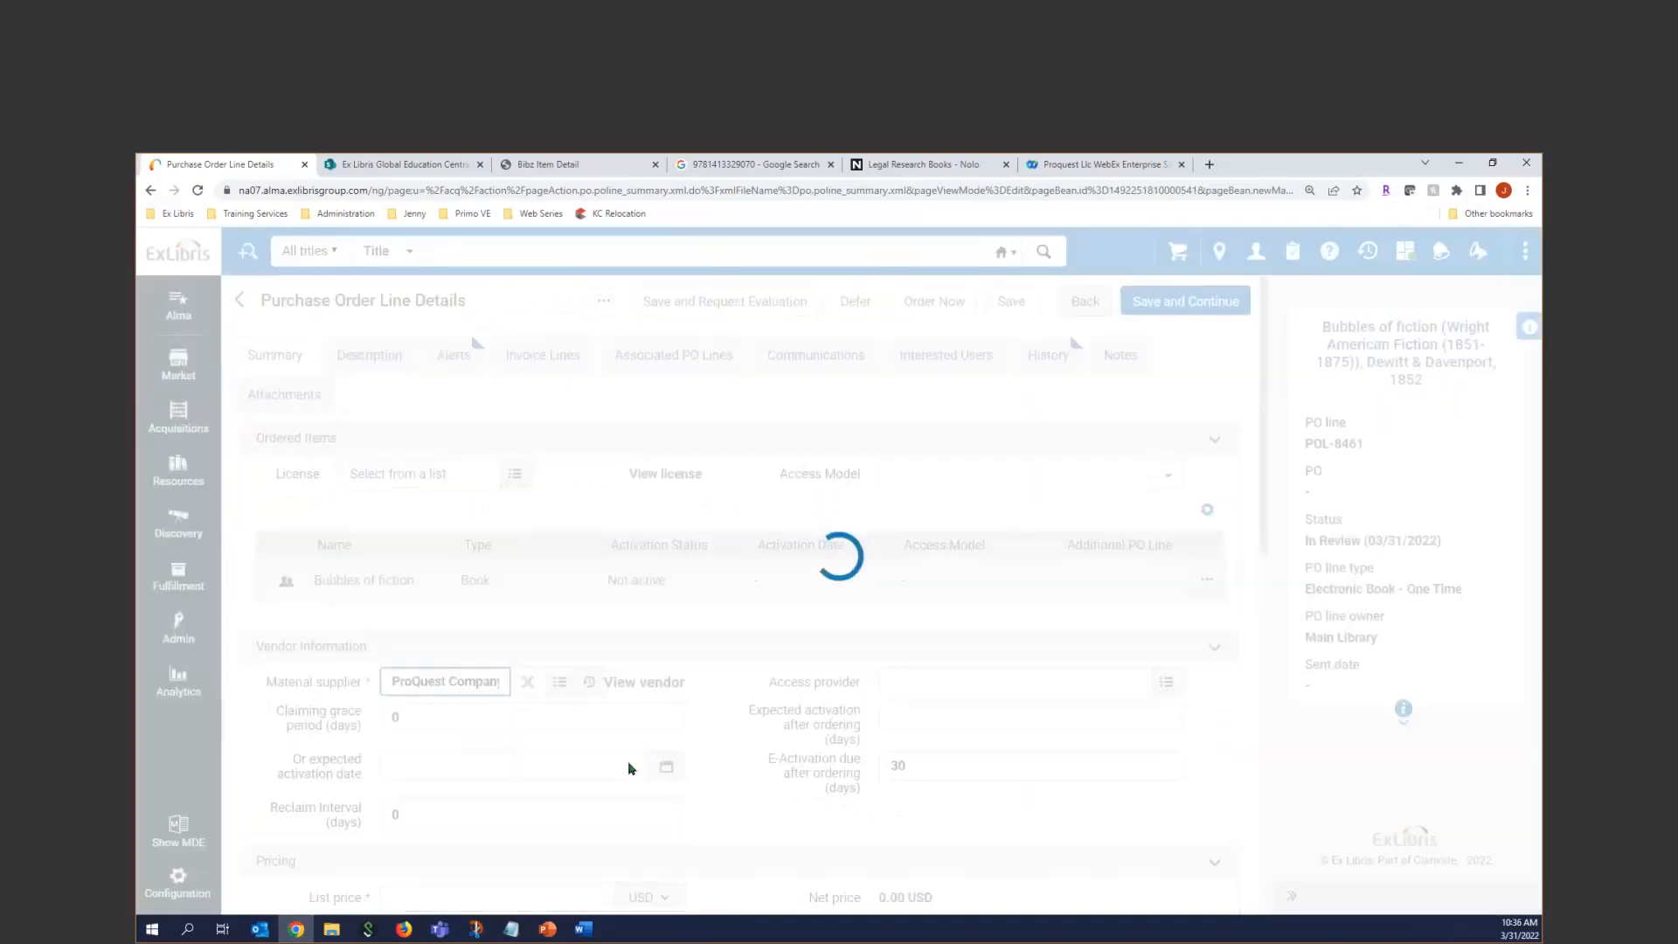
pyautogui.click(428, 600)
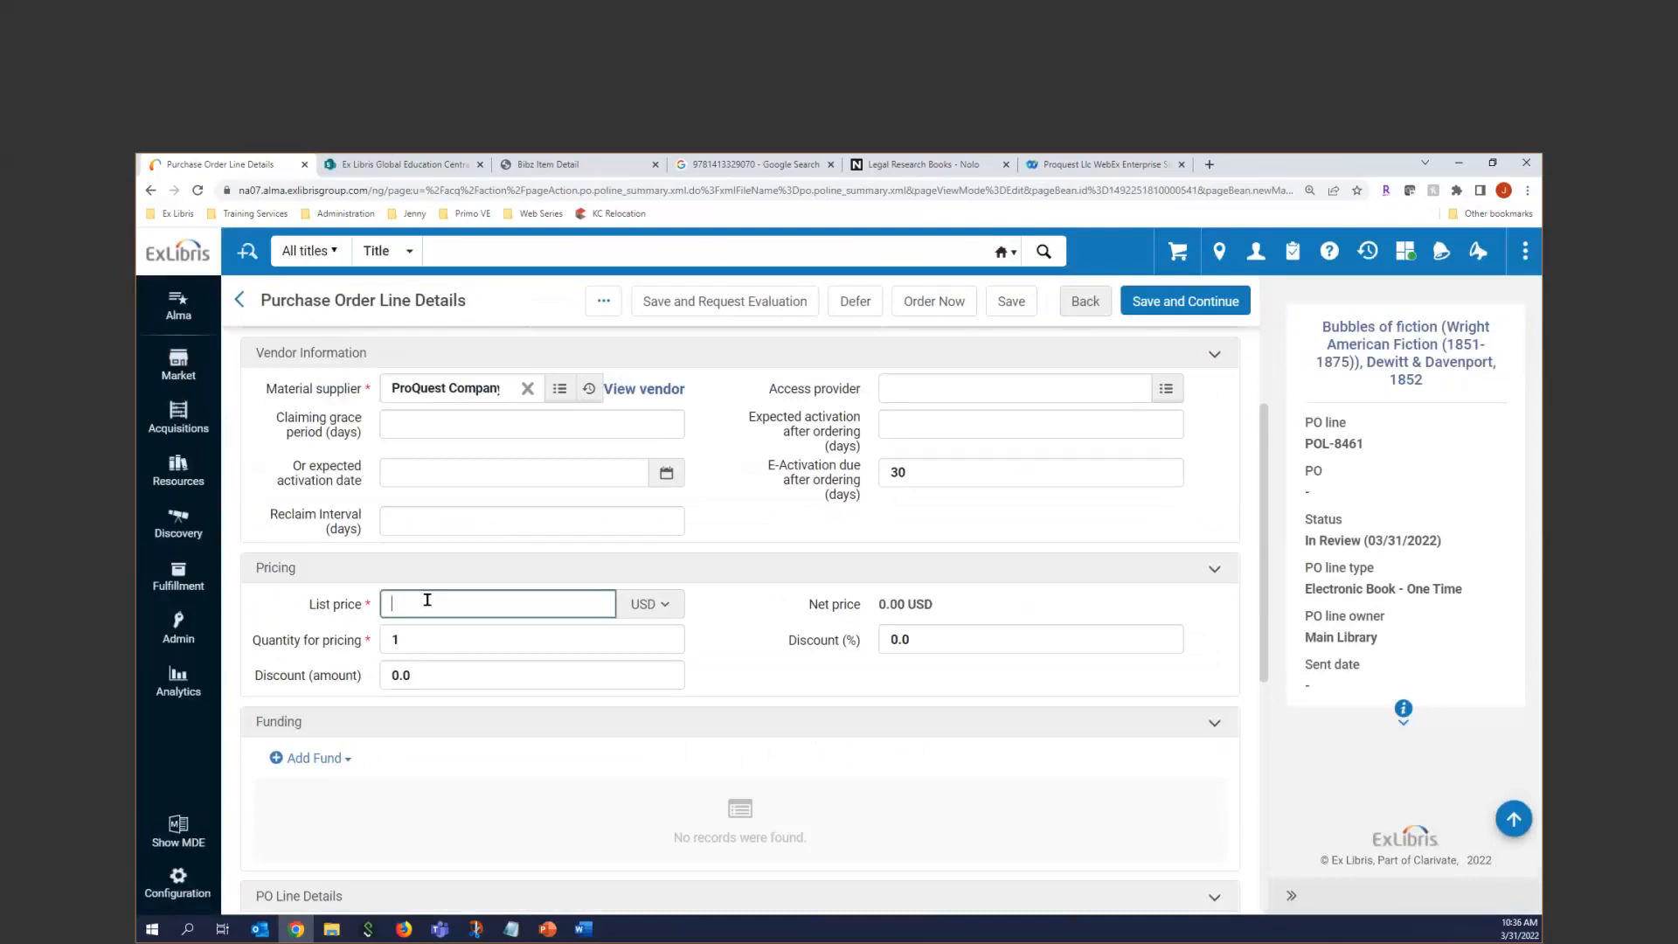
pyautogui.write('50.00')
# Add the E: Humanities (FY2022) fund to the PO line for the amount of 50.00 USD.
pyautogui.click(308, 765)
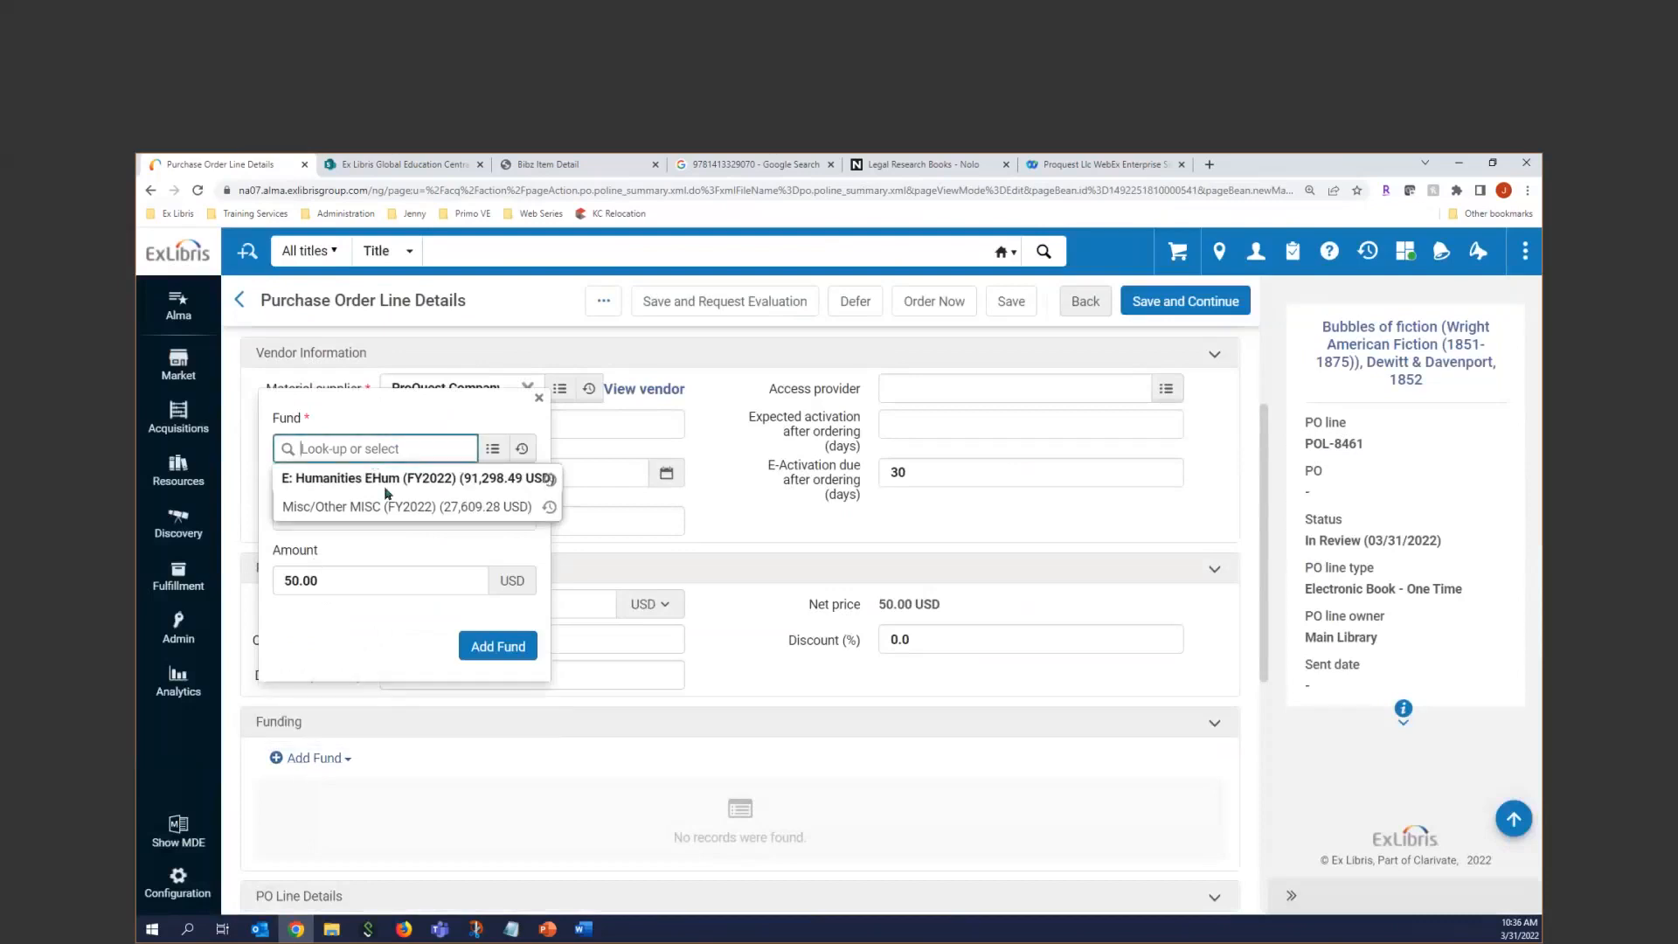
pyautogui.click(328, 480)
pyautogui.click(491, 651)
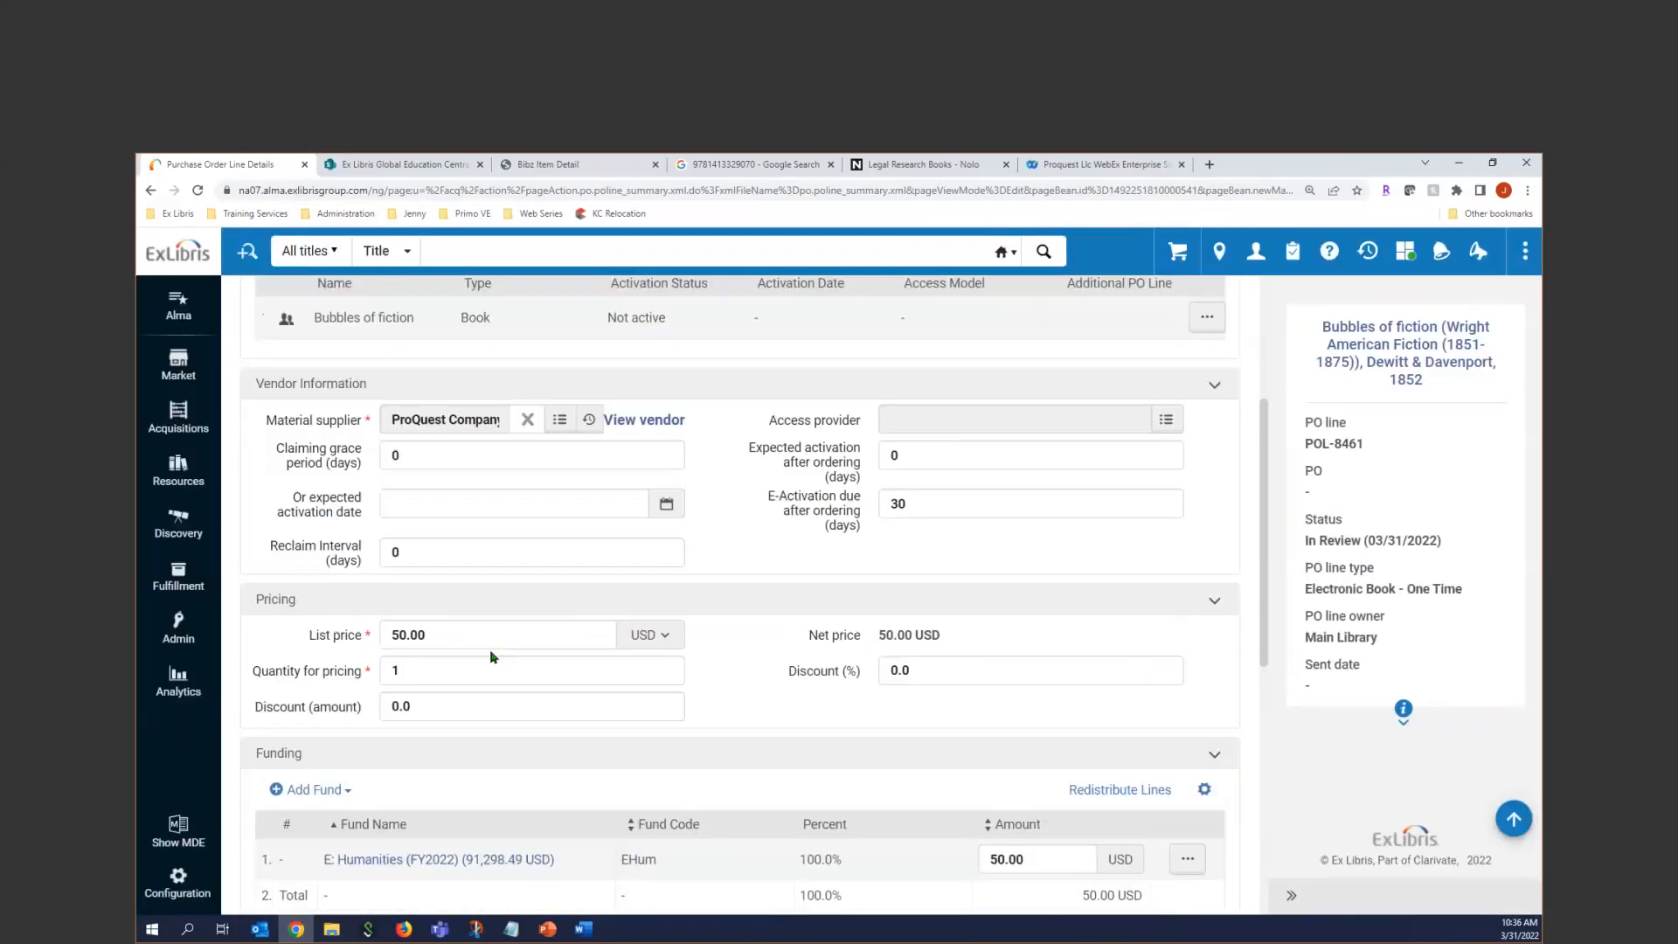
# Set the 1st reporting code to Arts & Humanities and the 2nd reporting code to Literature.
pyautogui.scroll(-5, 721, 744)
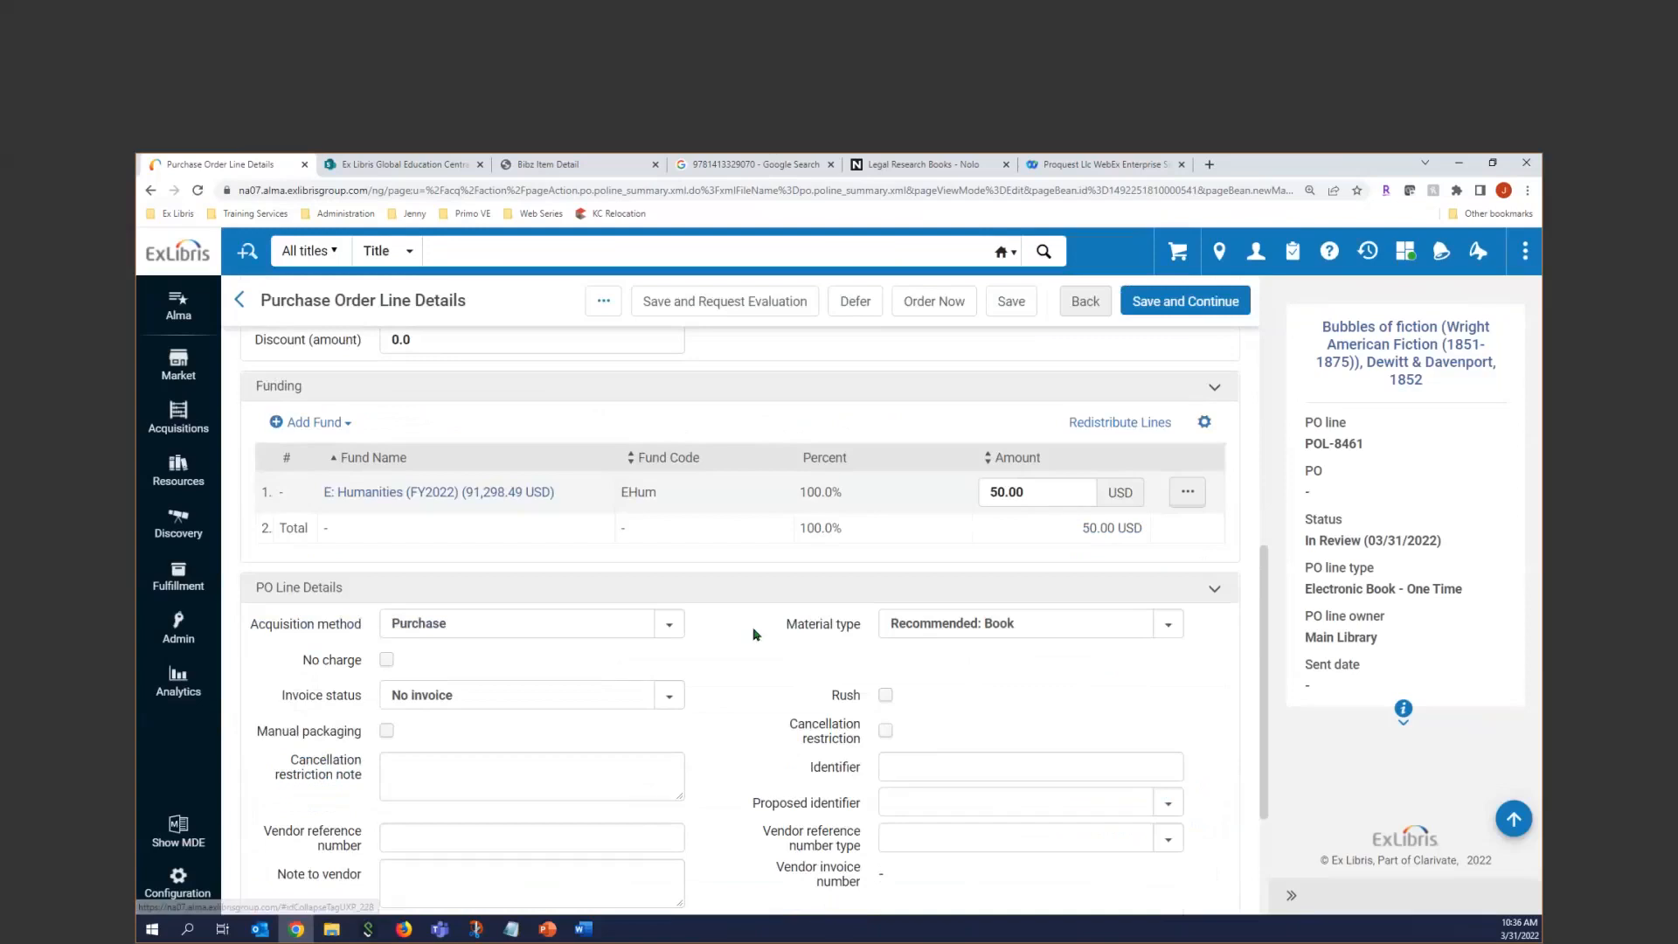
pyautogui.scroll(-3, 752, 634)
pyautogui.click(634, 764)
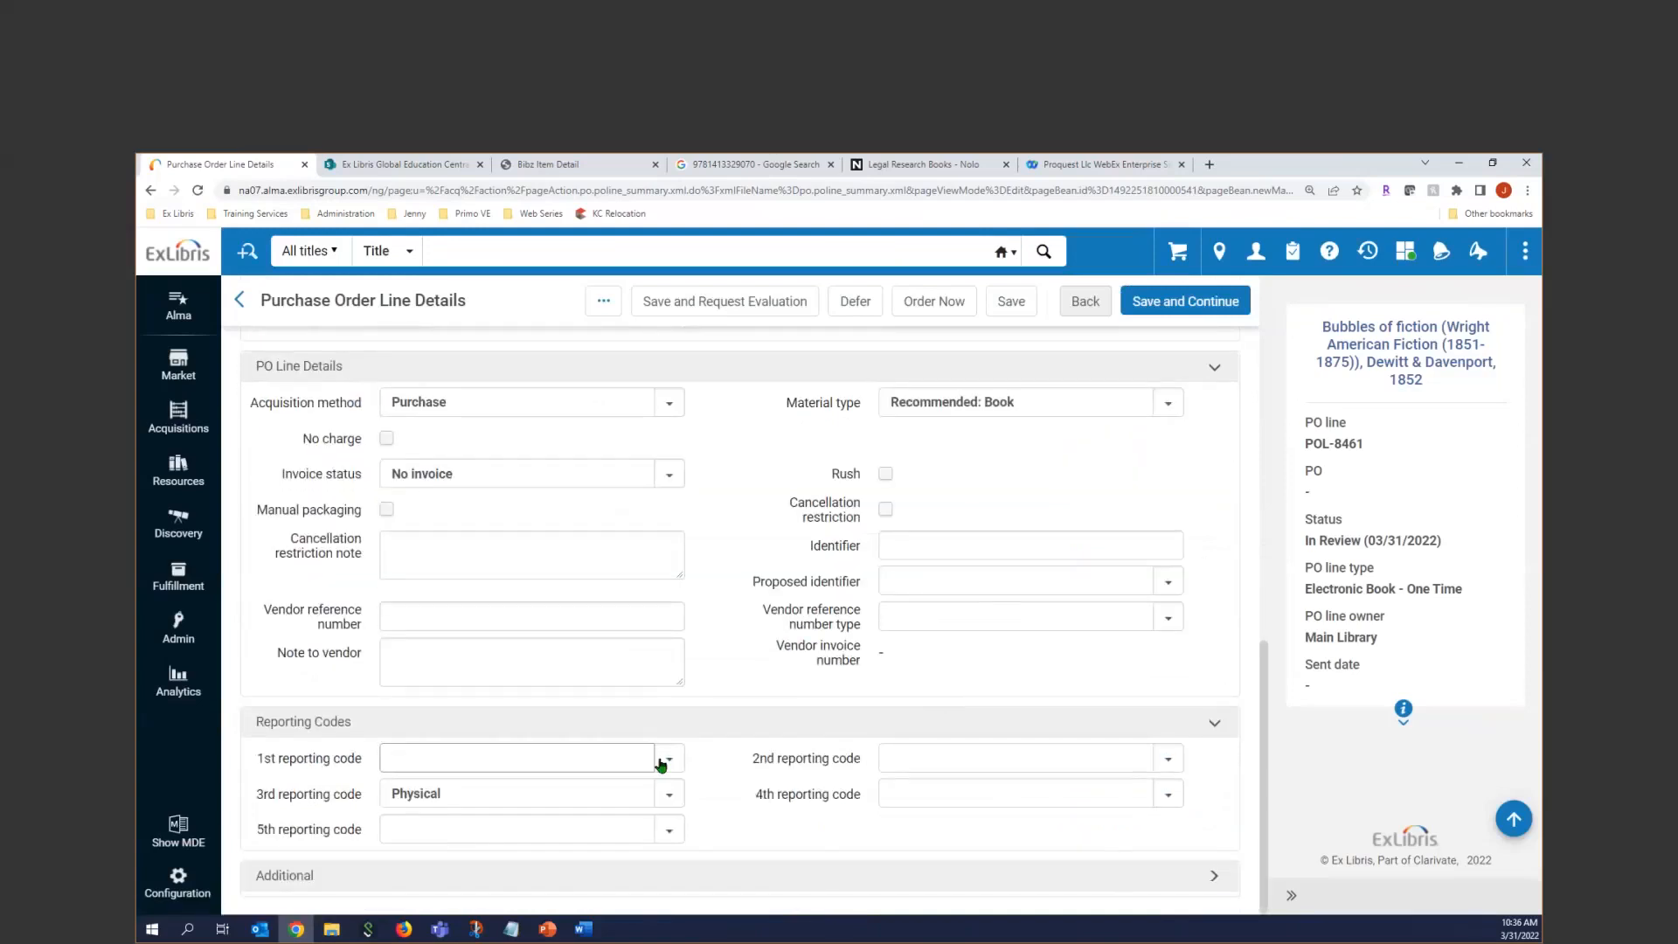
pyautogui.click(476, 523)
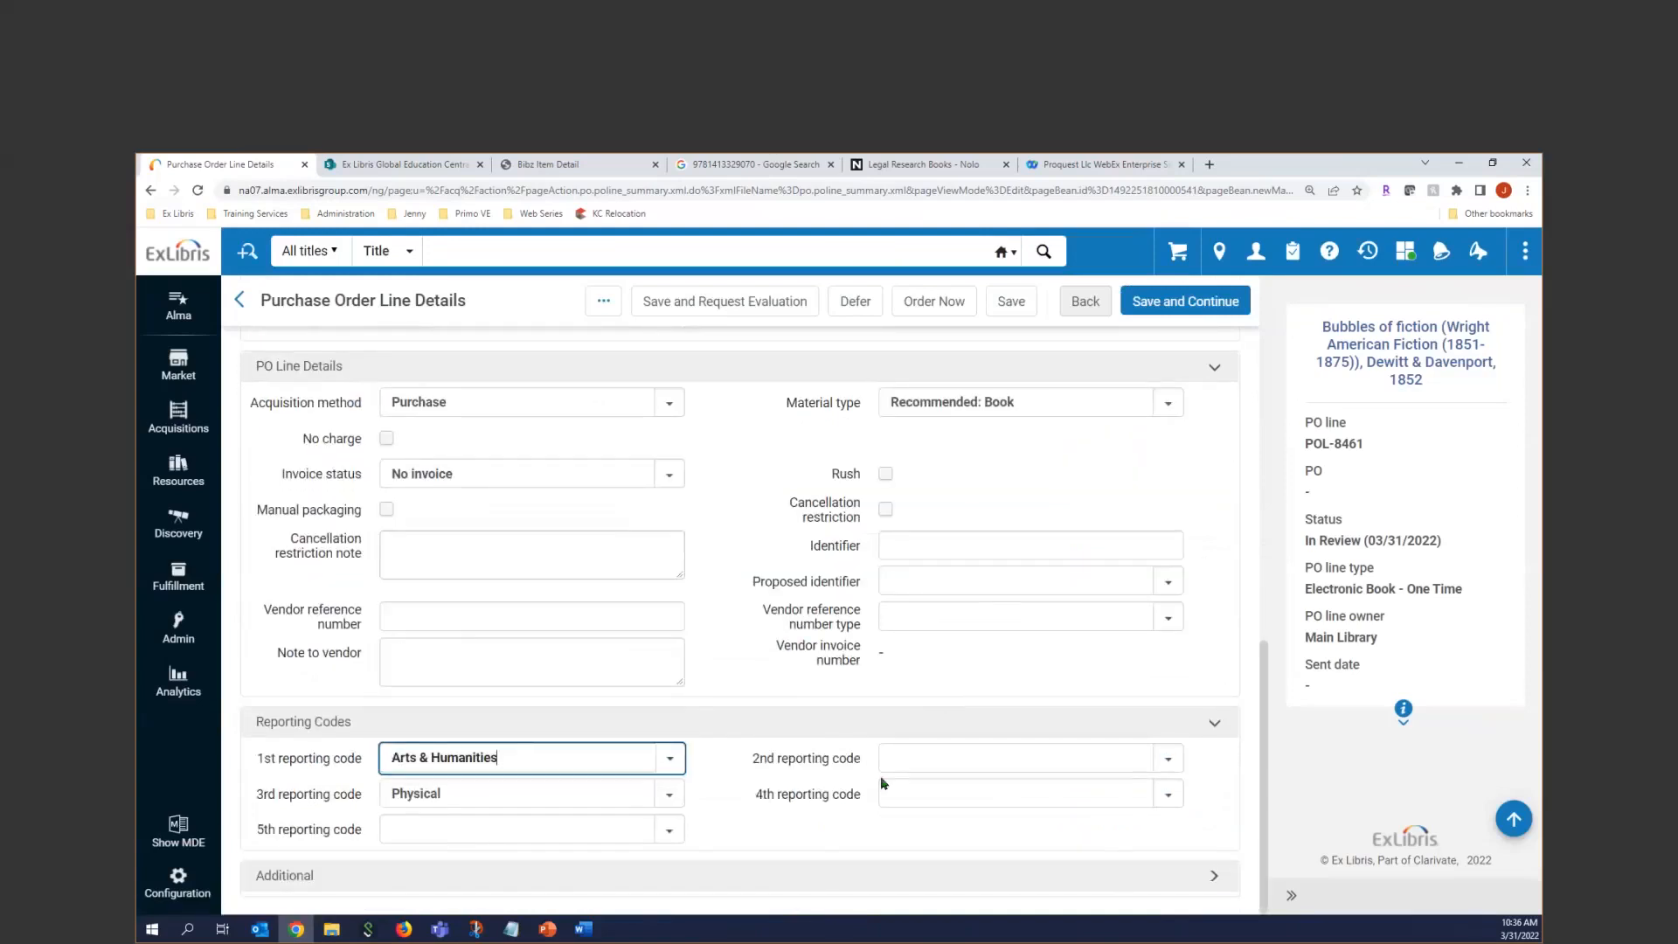
pyautogui.click(940, 757)
pyautogui.scroll(-1, 959, 690)
pyautogui.scroll(-2, 959, 690)
pyautogui.scroll(-1, 964, 629)
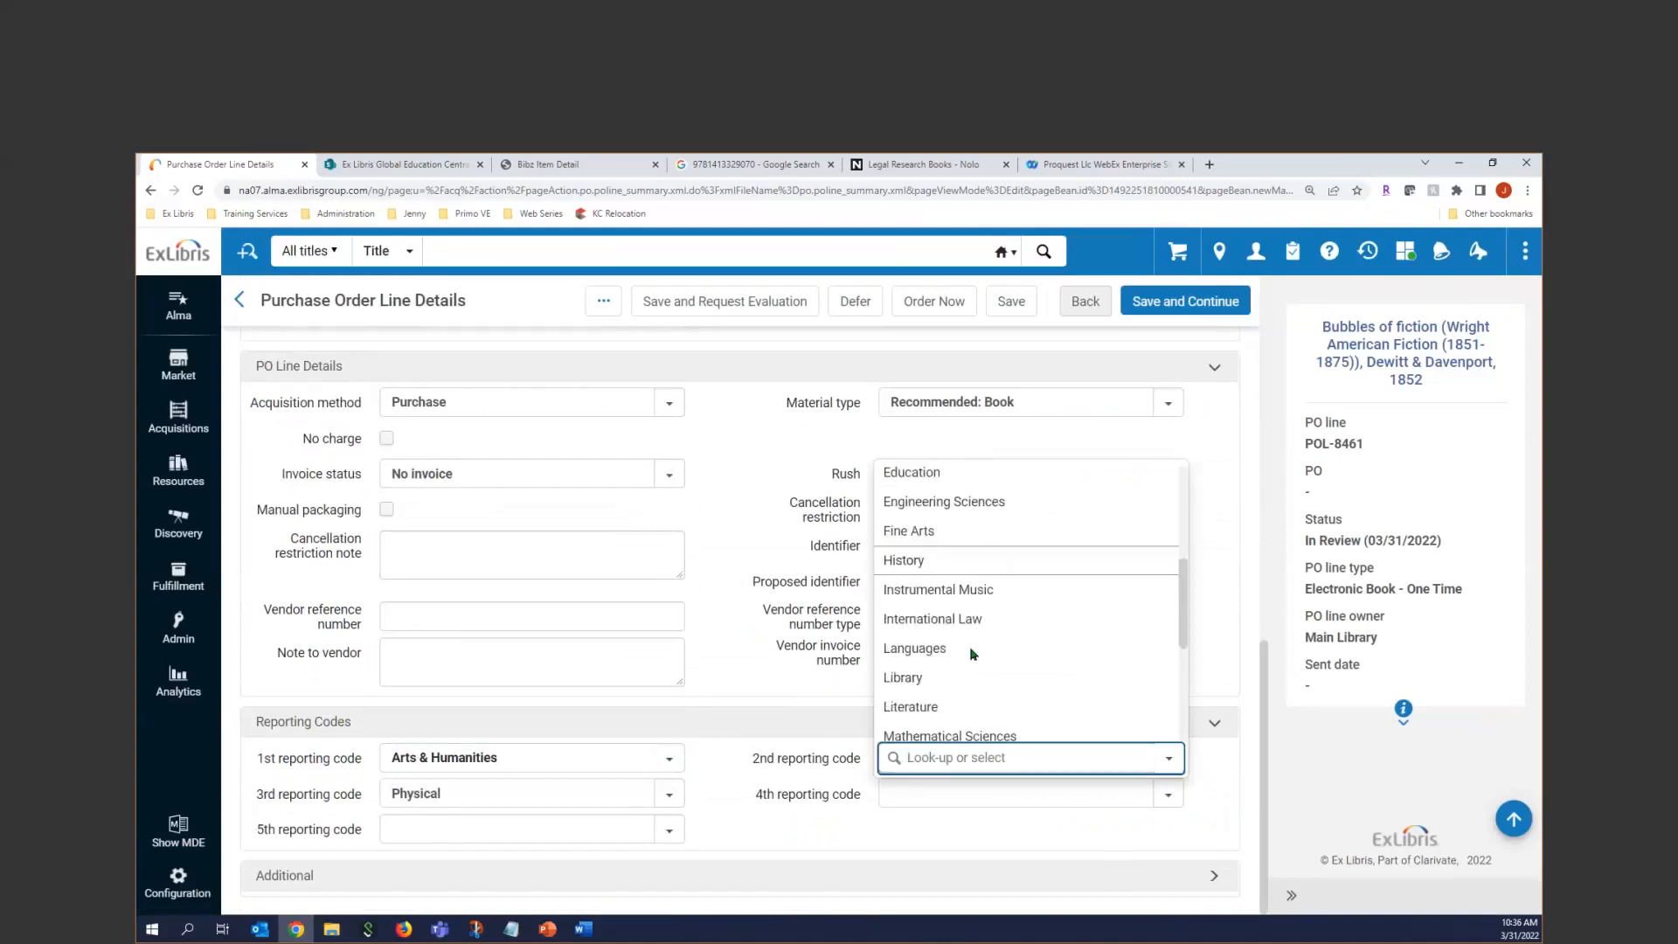
pyautogui.click(913, 706)
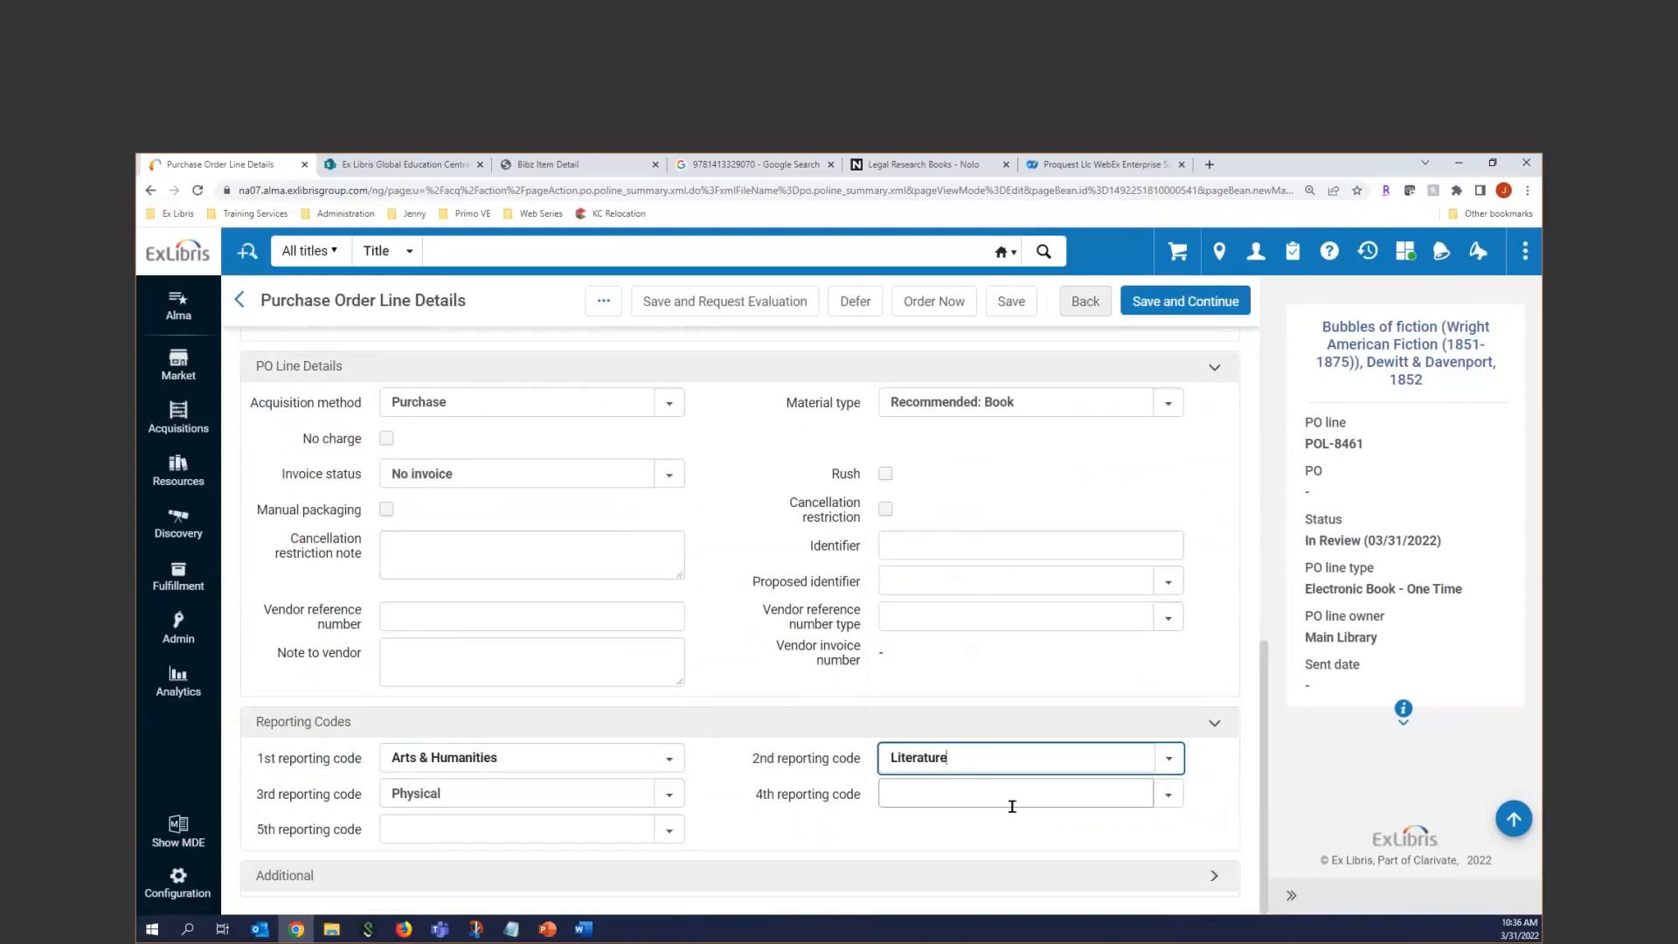
pyautogui.click(1029, 838)
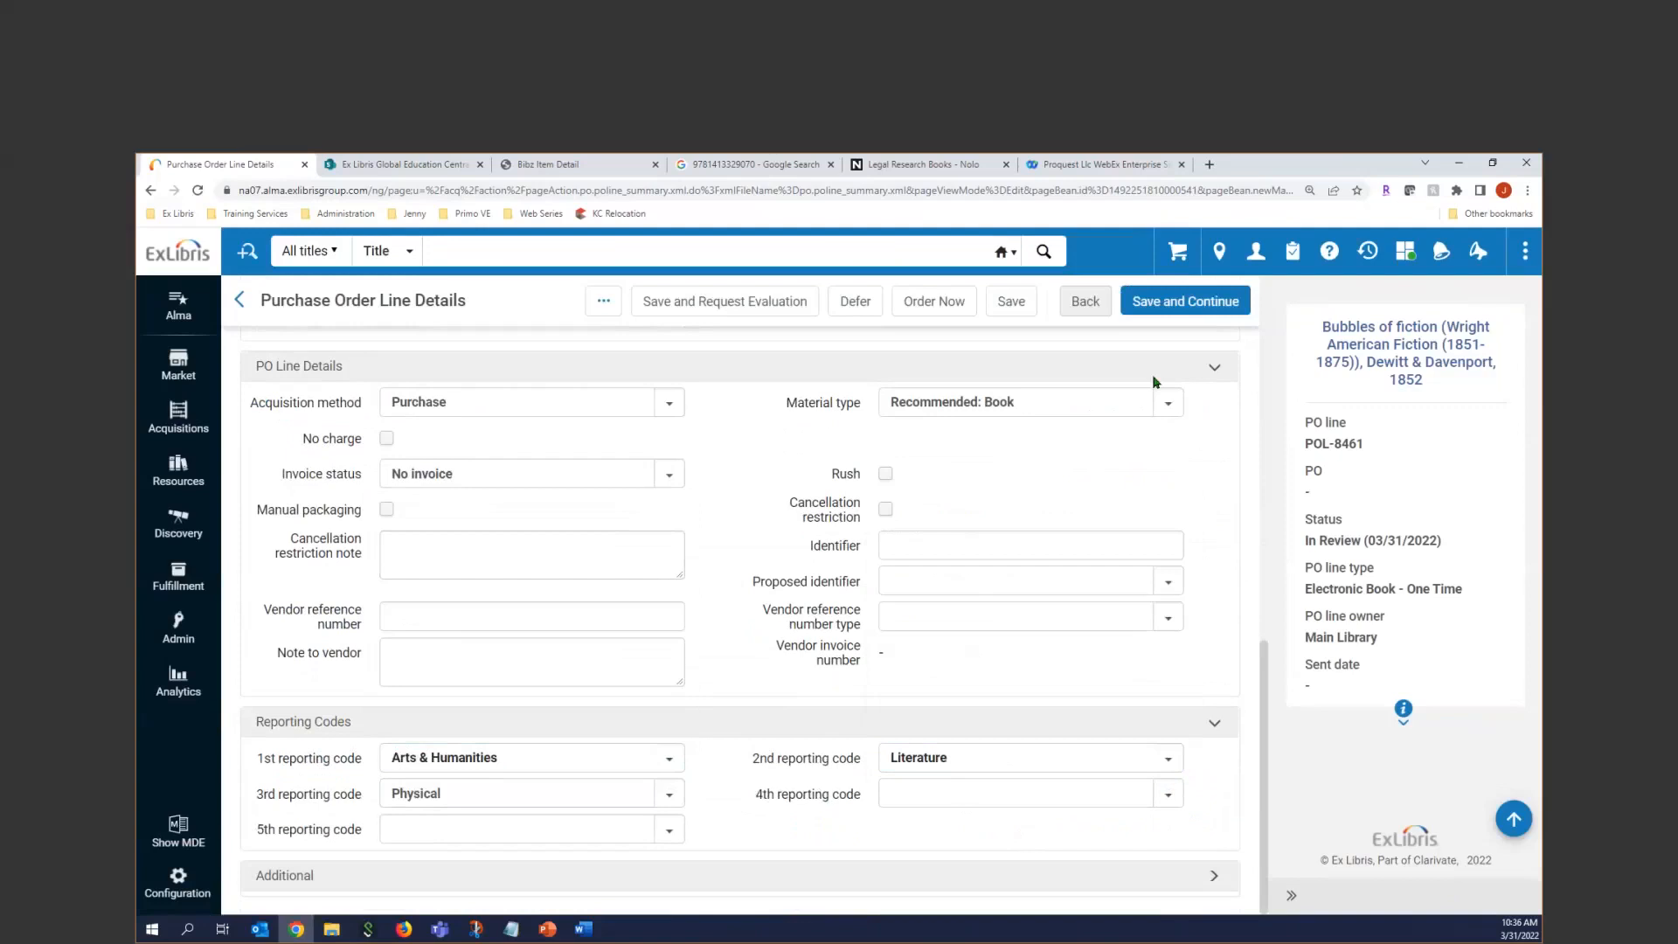
# Order the Bubbles of fiction PO line immediately and confirm sending it despite the brief bib record.
pyautogui.click(951, 306)
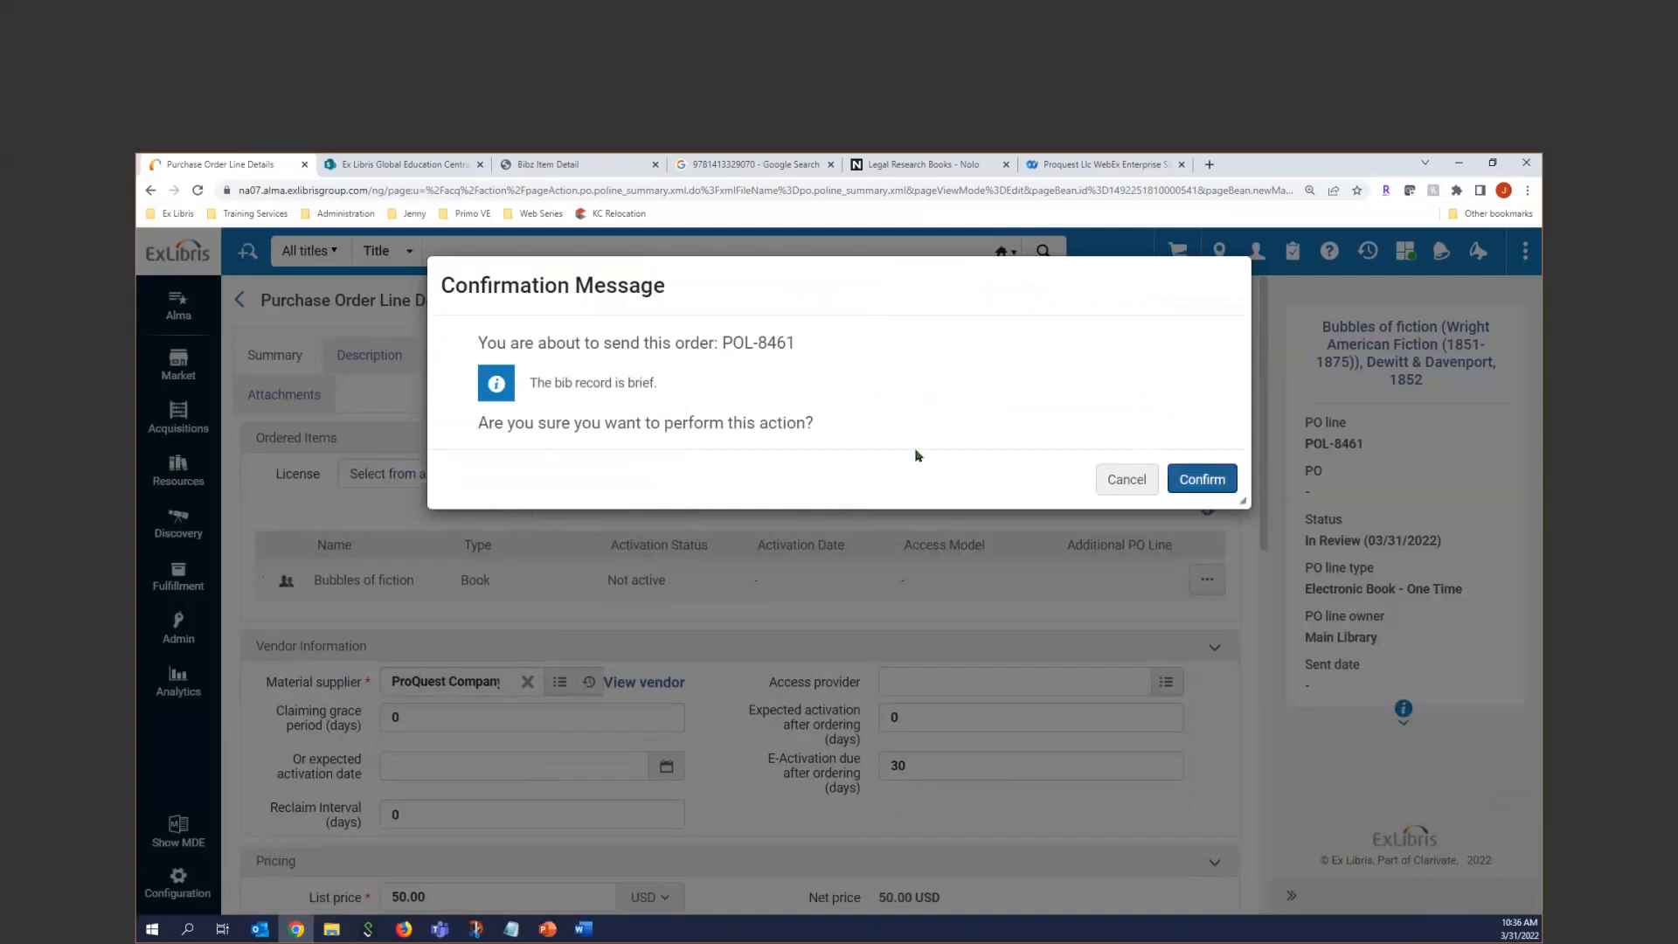
pyautogui.click(1187, 472)
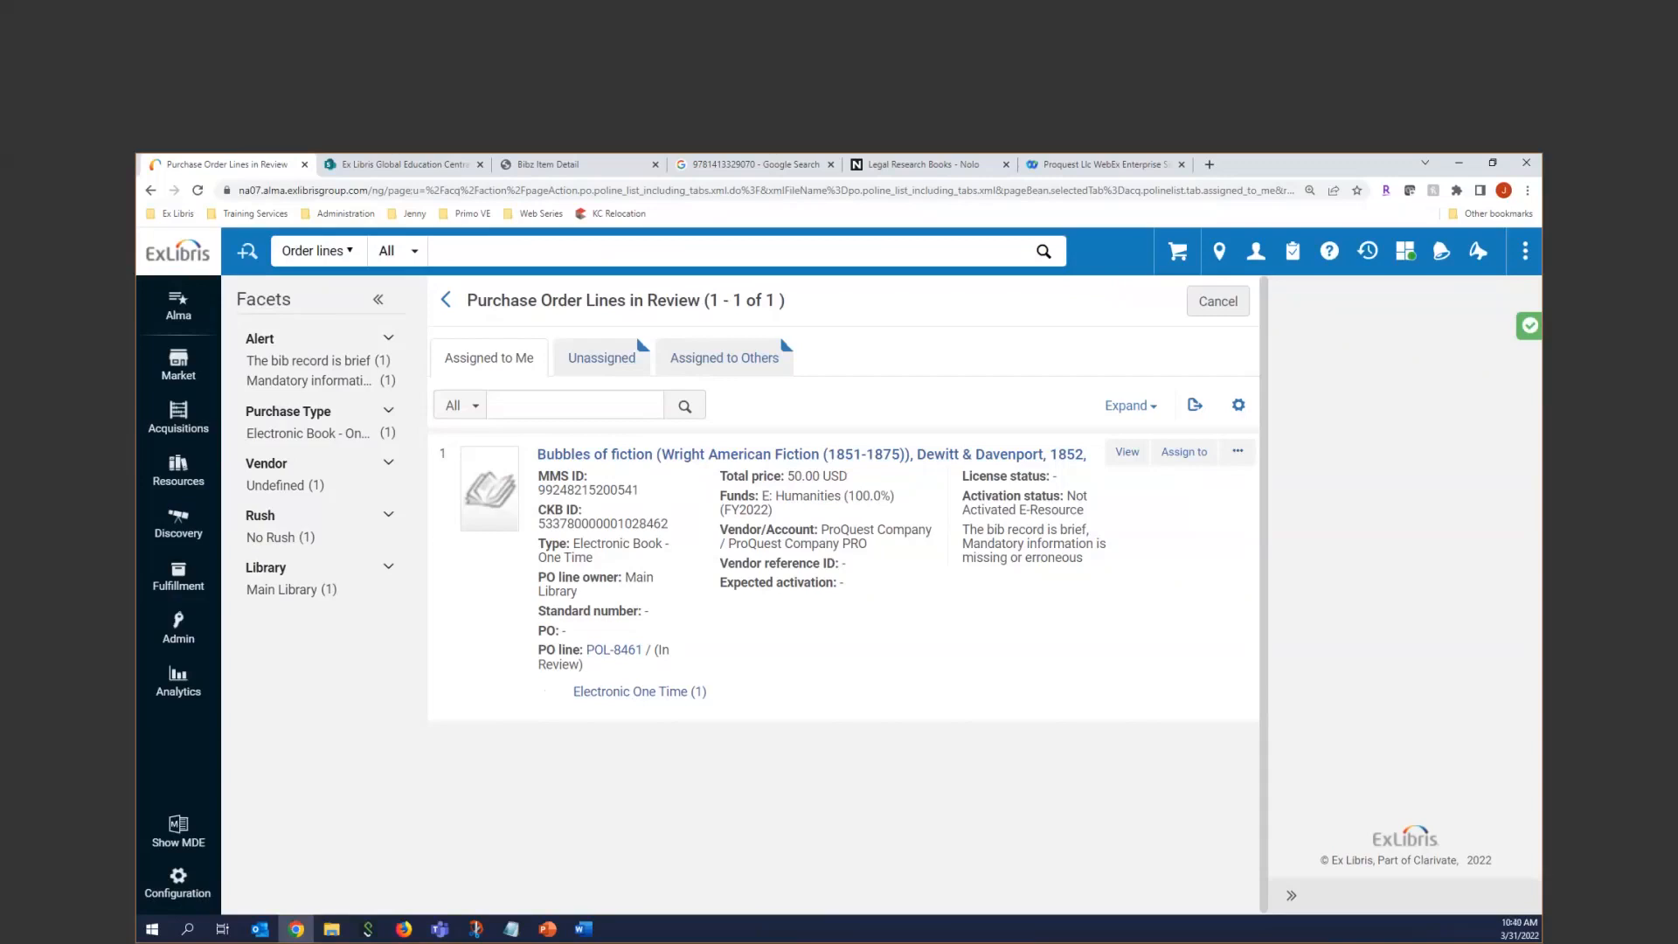
# Switch to the PowerPoint presentation and present the One-Time Orders slides from slide 25 through slide 27.
pyautogui.hotkey('alt', 'Tab')
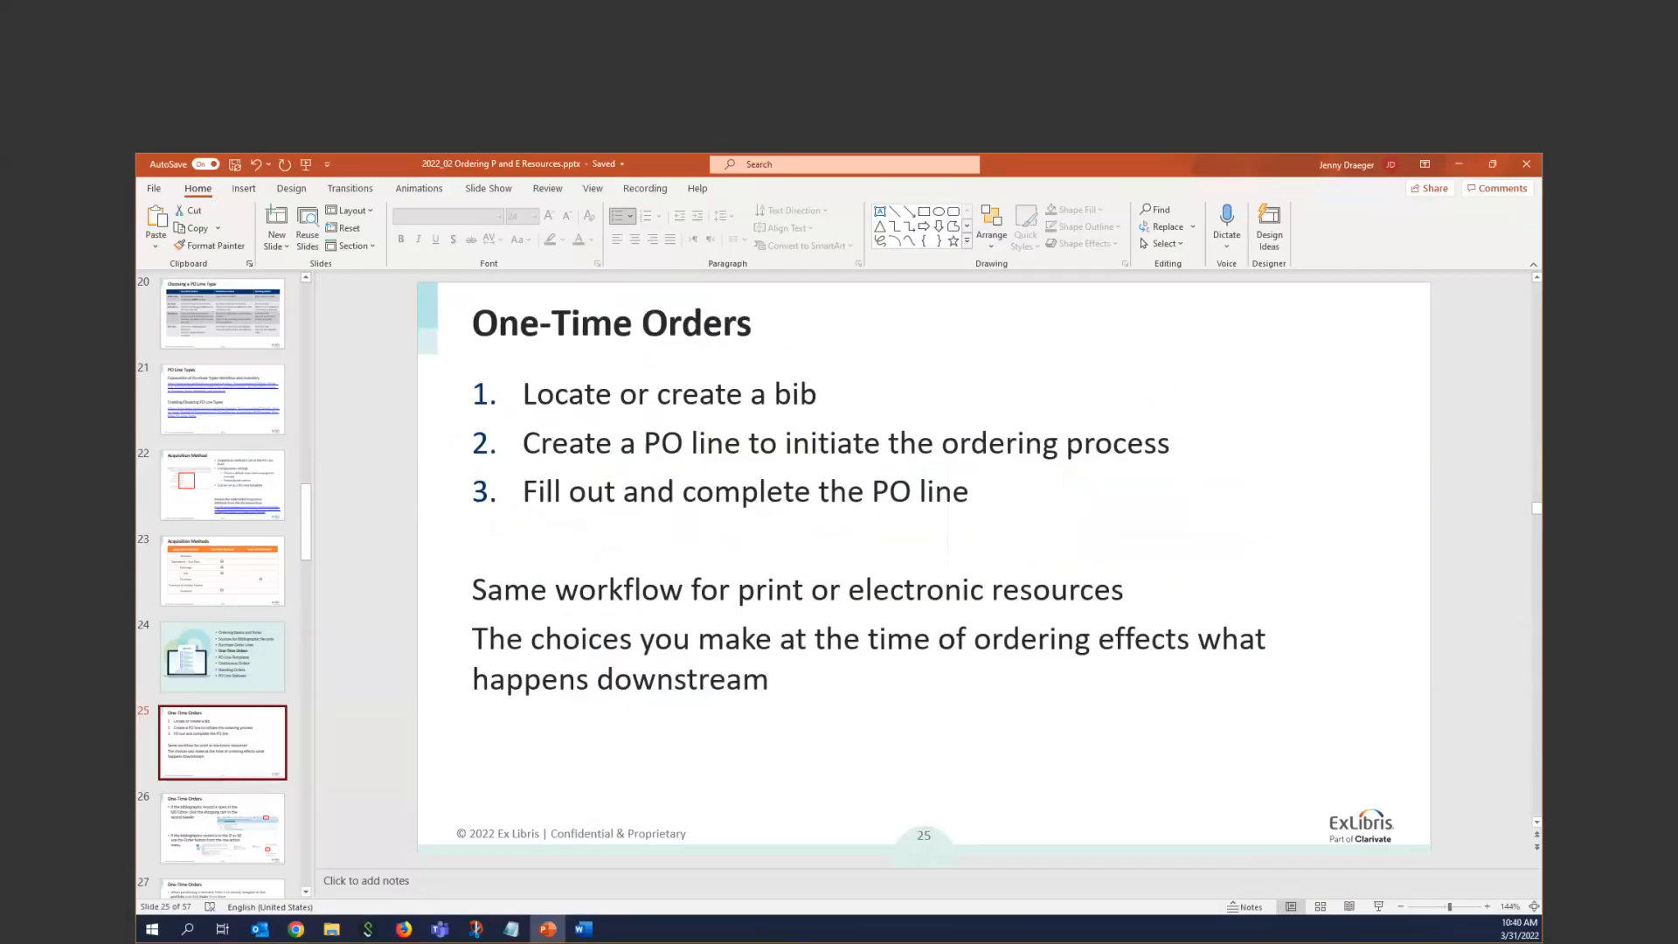
pyautogui.click(1378, 906)
pyautogui.press('Right')
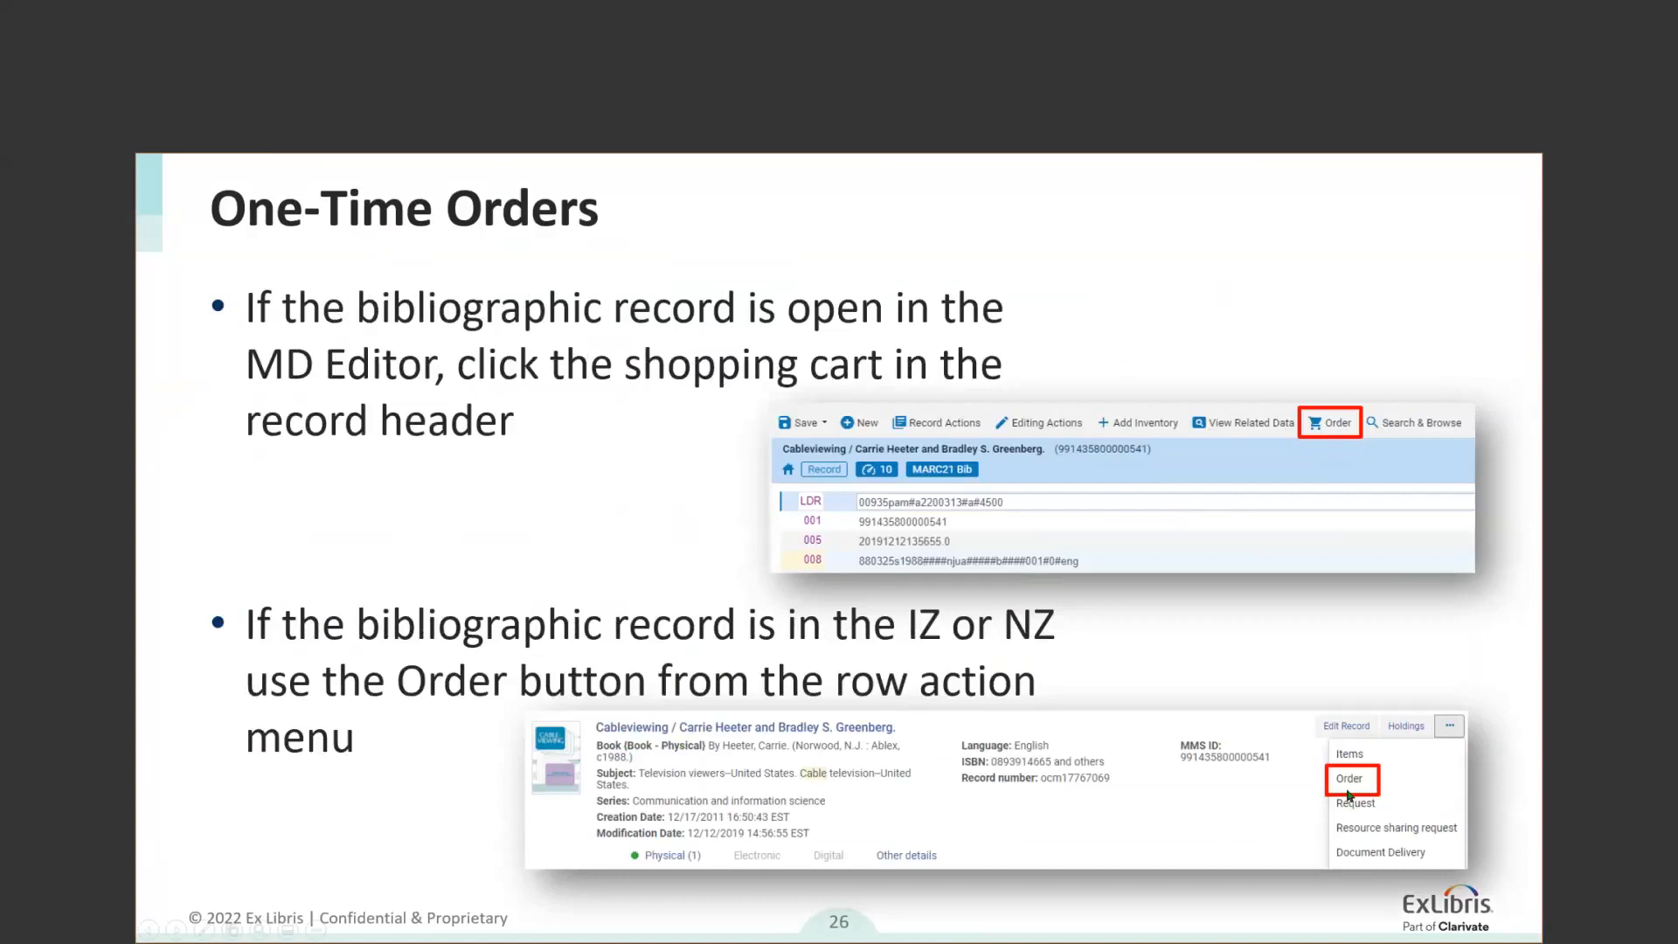
pyautogui.click(1061, 811)
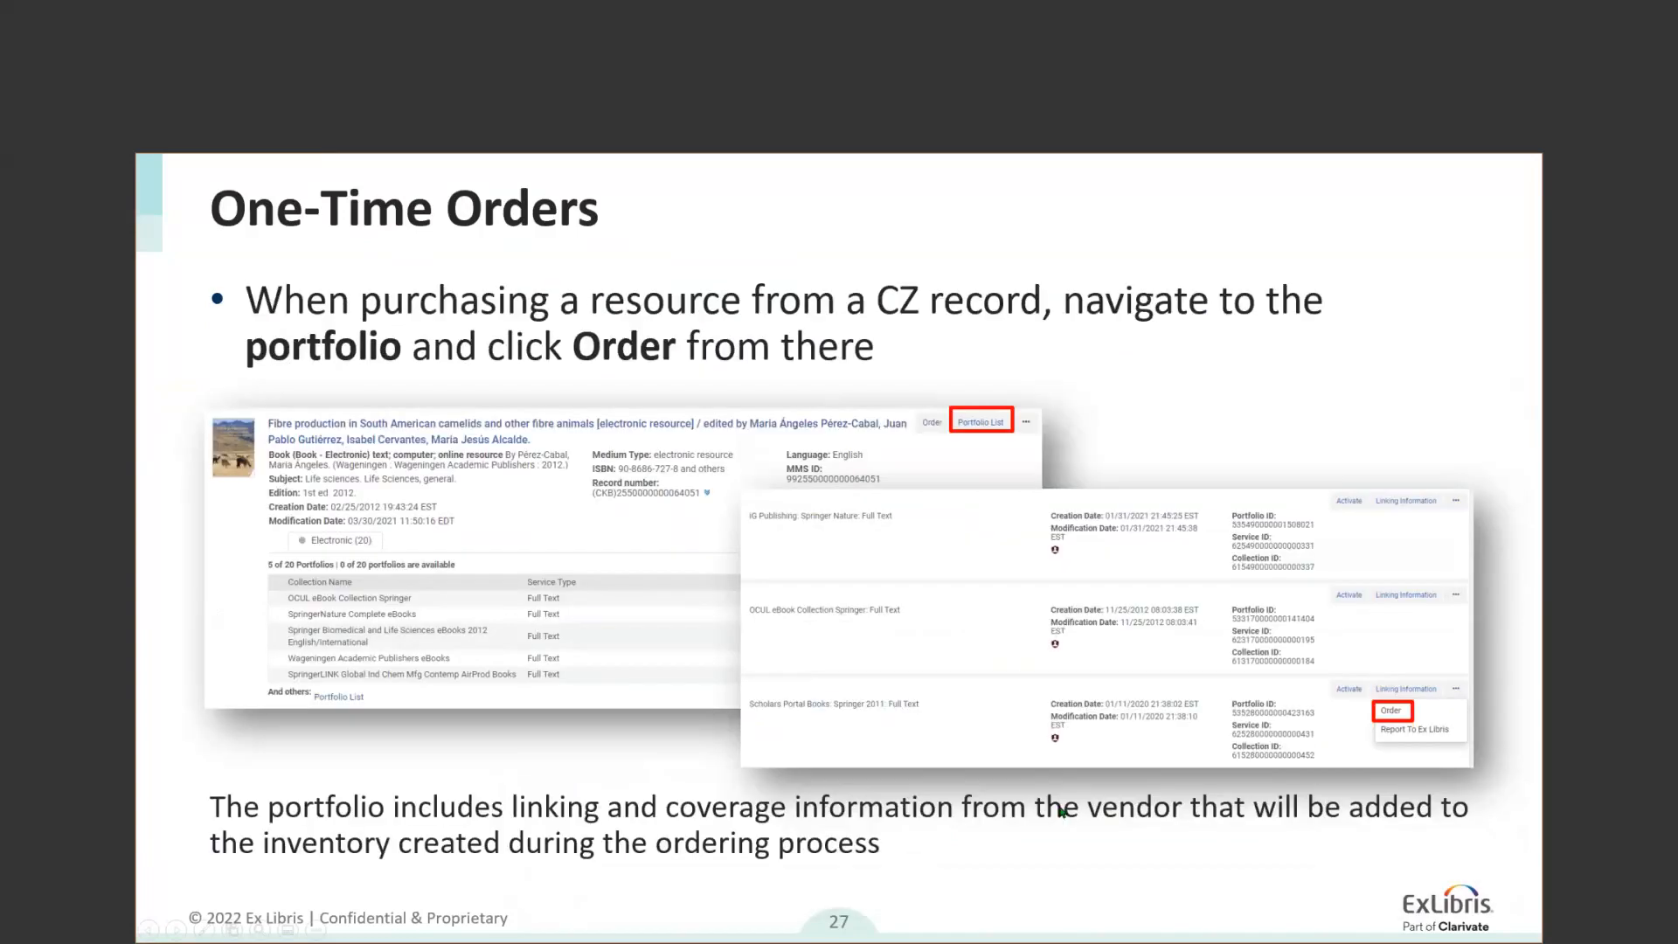
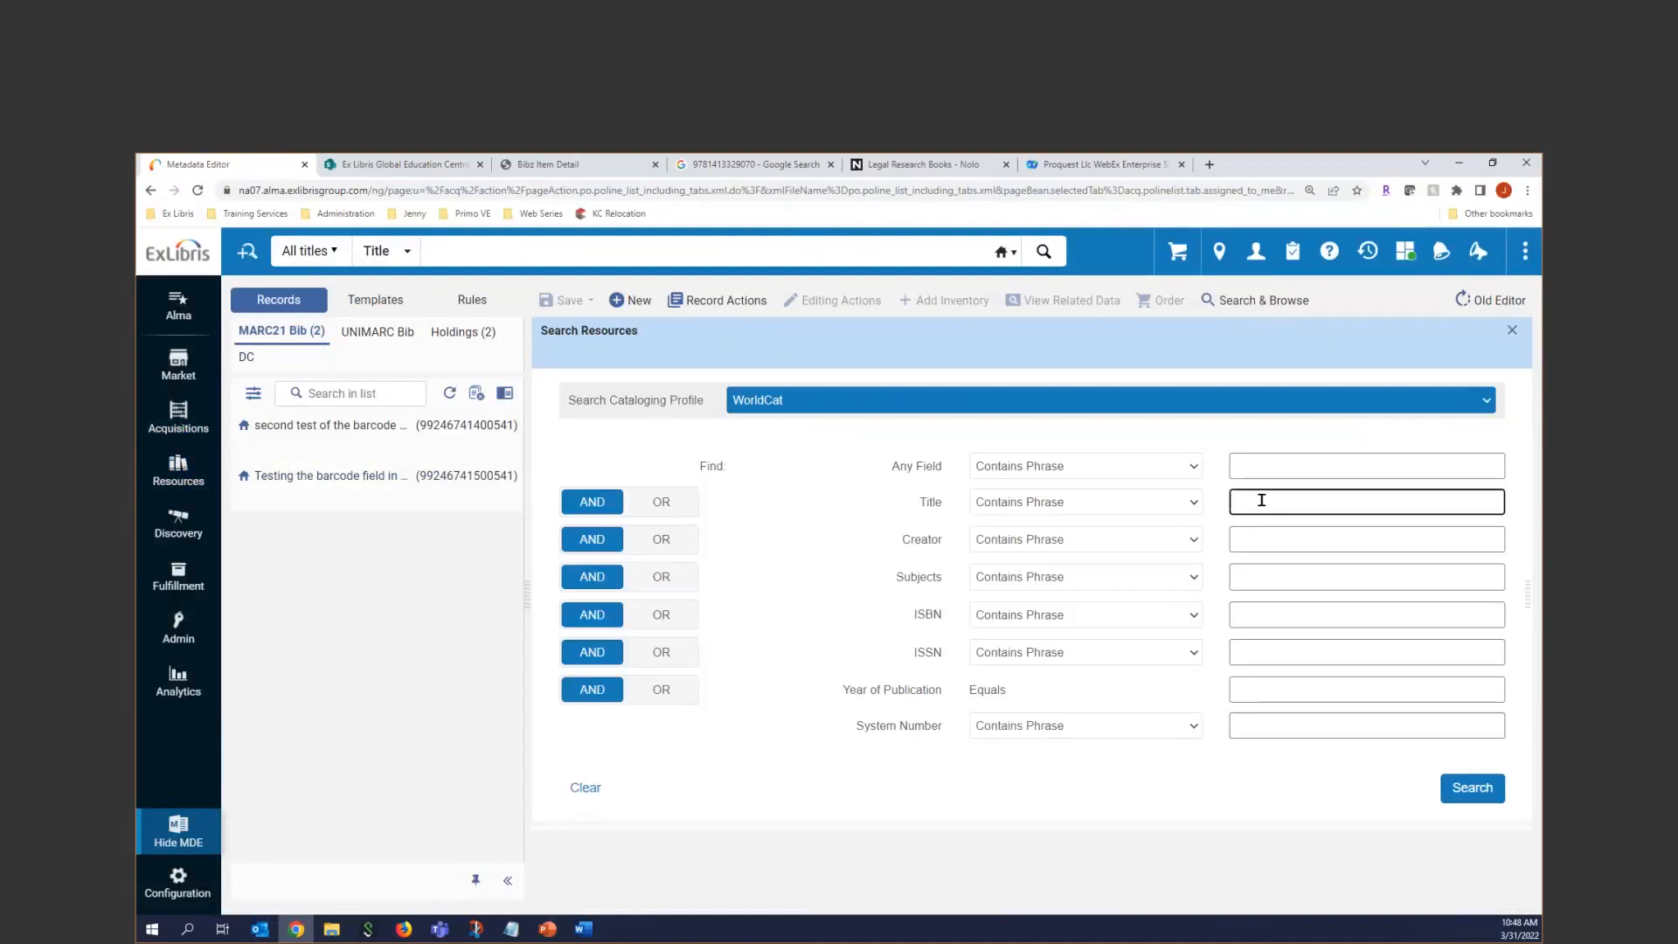
pyautogui.write('Bri')
pyautogui.press('BackSpace')
pyautogui.press('BackSpace')
pyautogui.press('BackSpace')
# Search the WorldCat external resource for the journal by ISSN 0261-510x.
pyautogui.click(1263, 653)
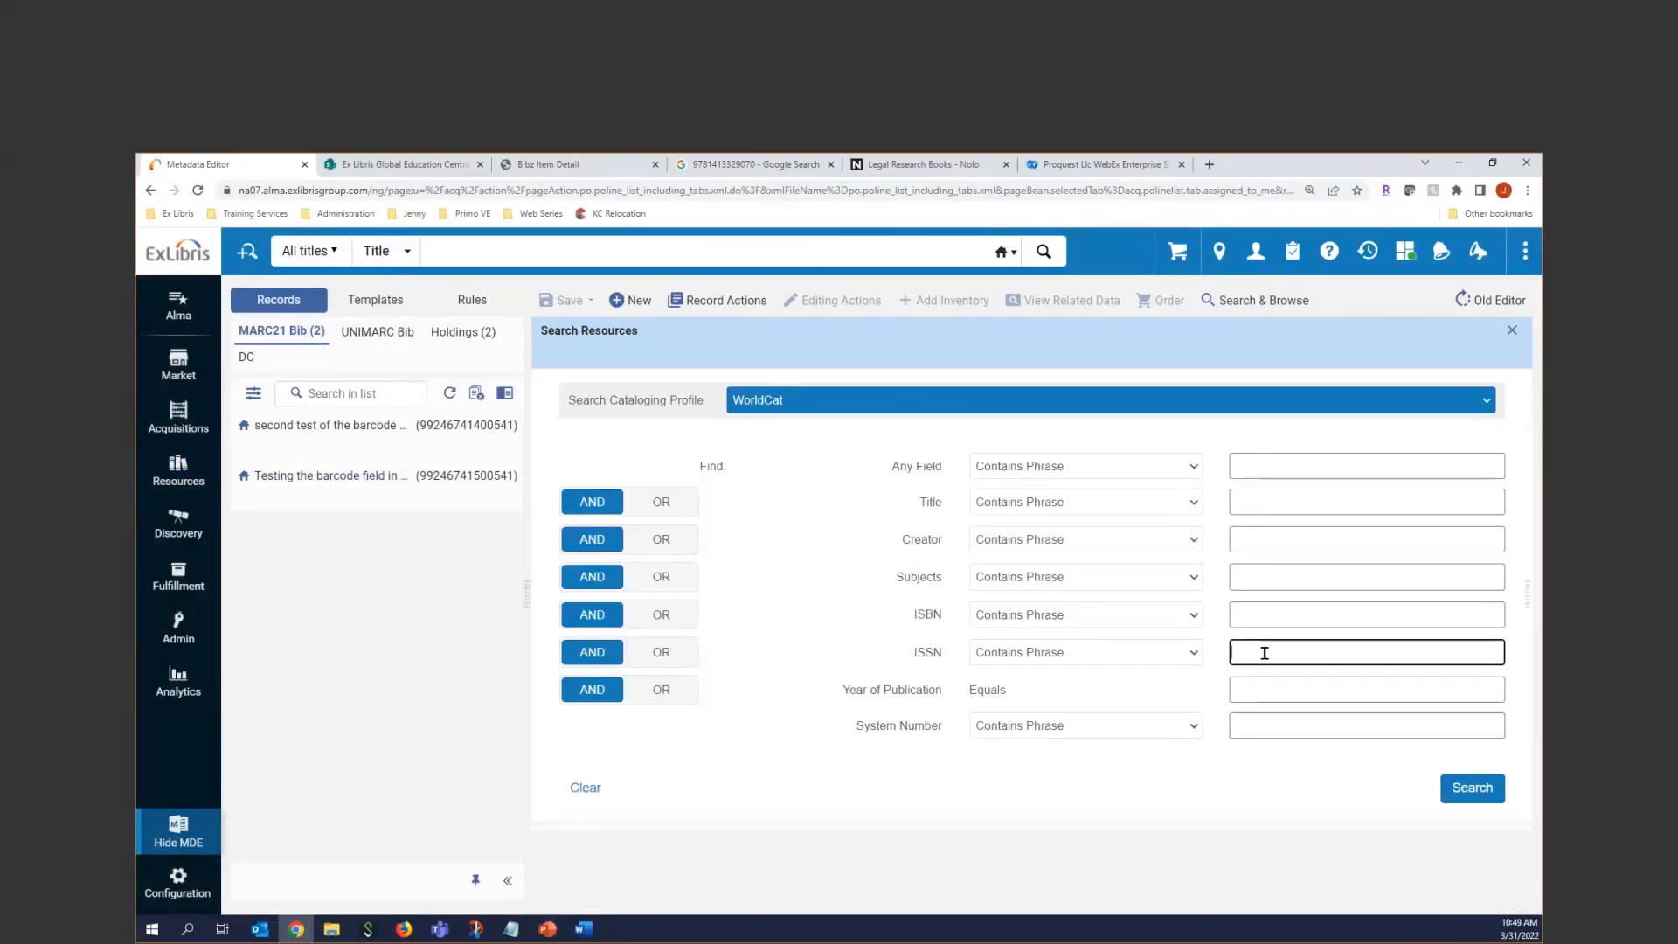
pyautogui.write('0261-510x')
pyautogui.click(1474, 788)
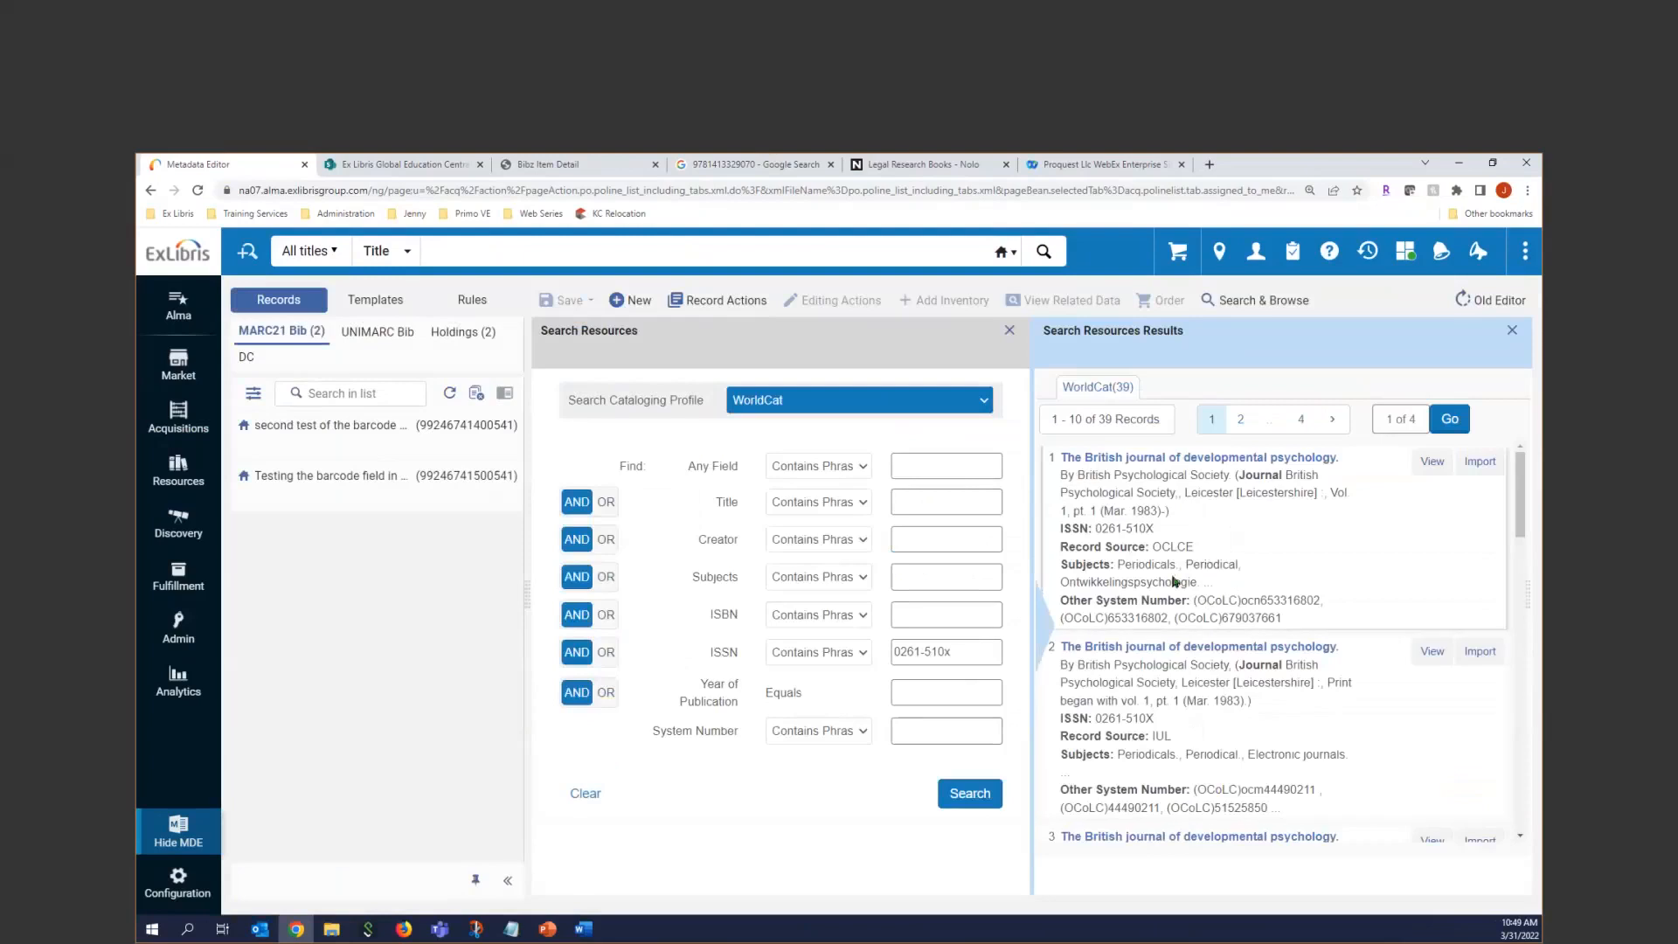
# Examine the MARC fields of the first WorldCat result for its format, and return to the results list.
pyautogui.click(1432, 461)
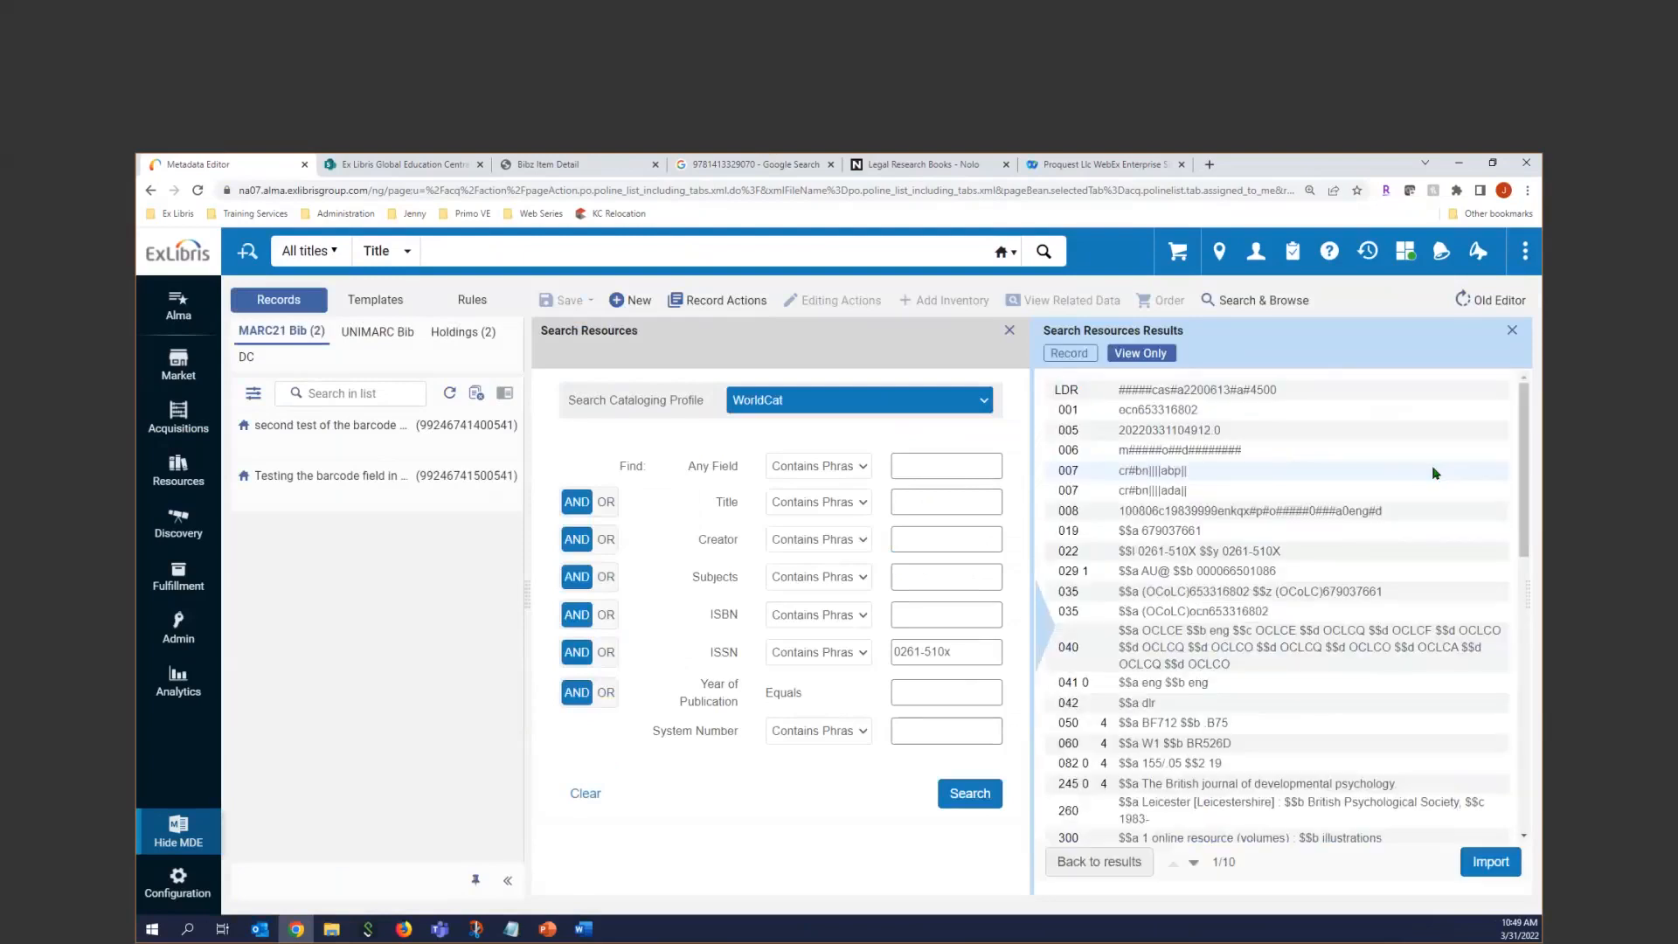
pyautogui.scroll(-5, 1262, 589)
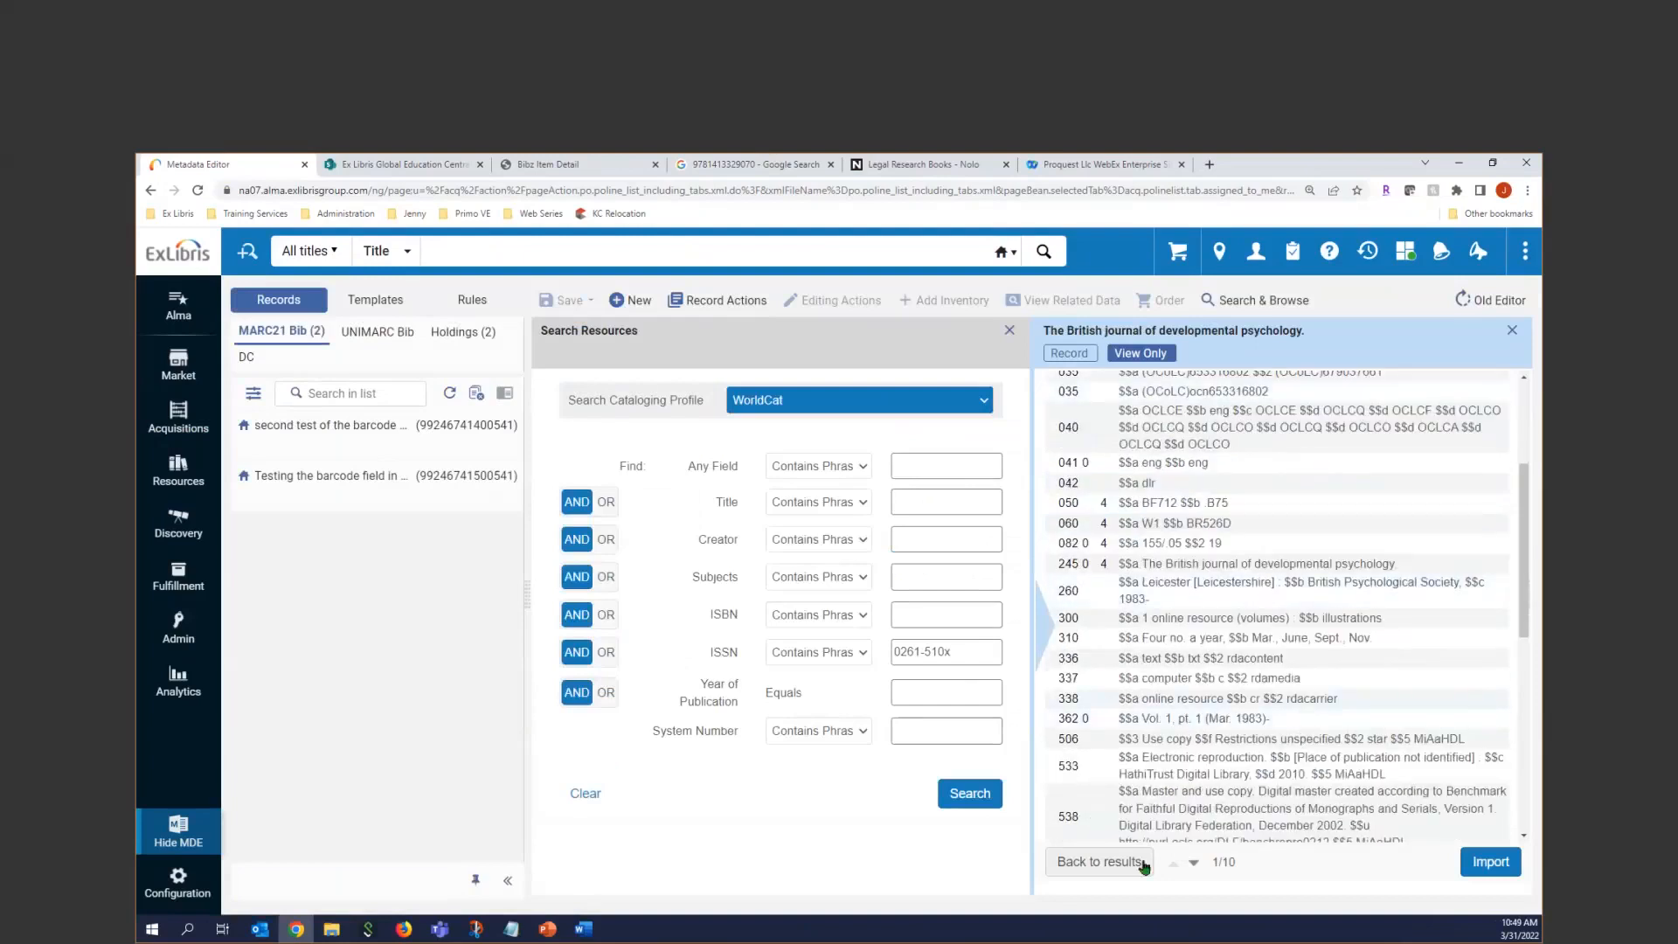
pyautogui.click(1116, 865)
pyautogui.scroll(-5, 1247, 680)
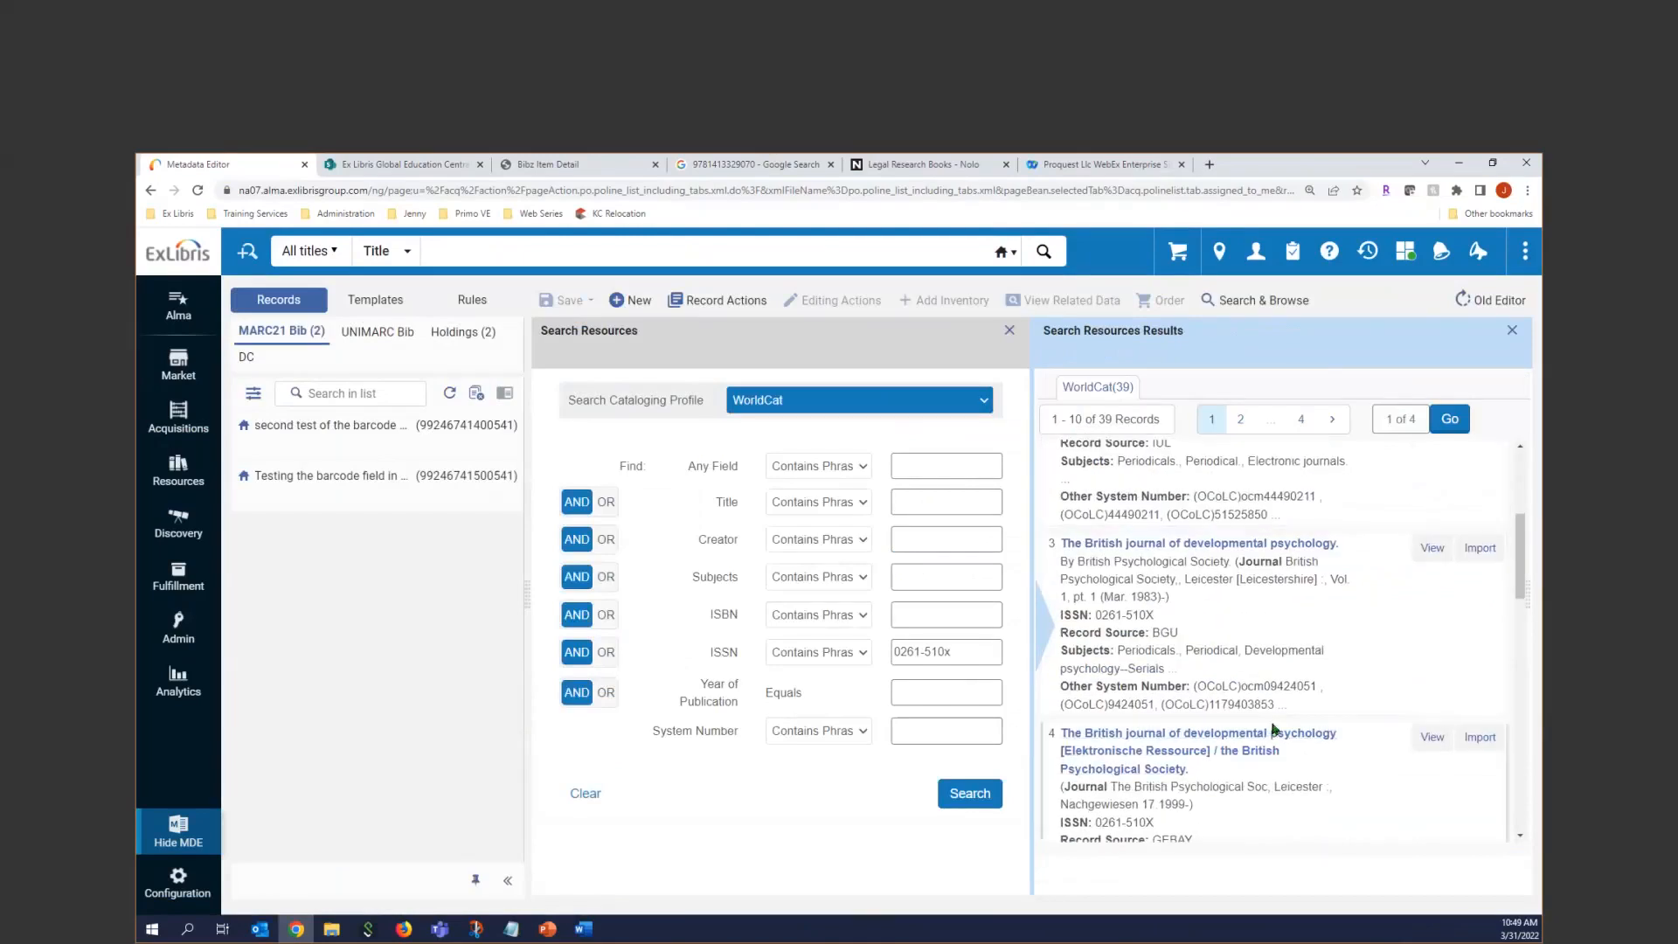
# Review the third WorldCat result for The British journal of developmental psychology and import it as a new bibliographic record.
pyautogui.click(1432, 547)
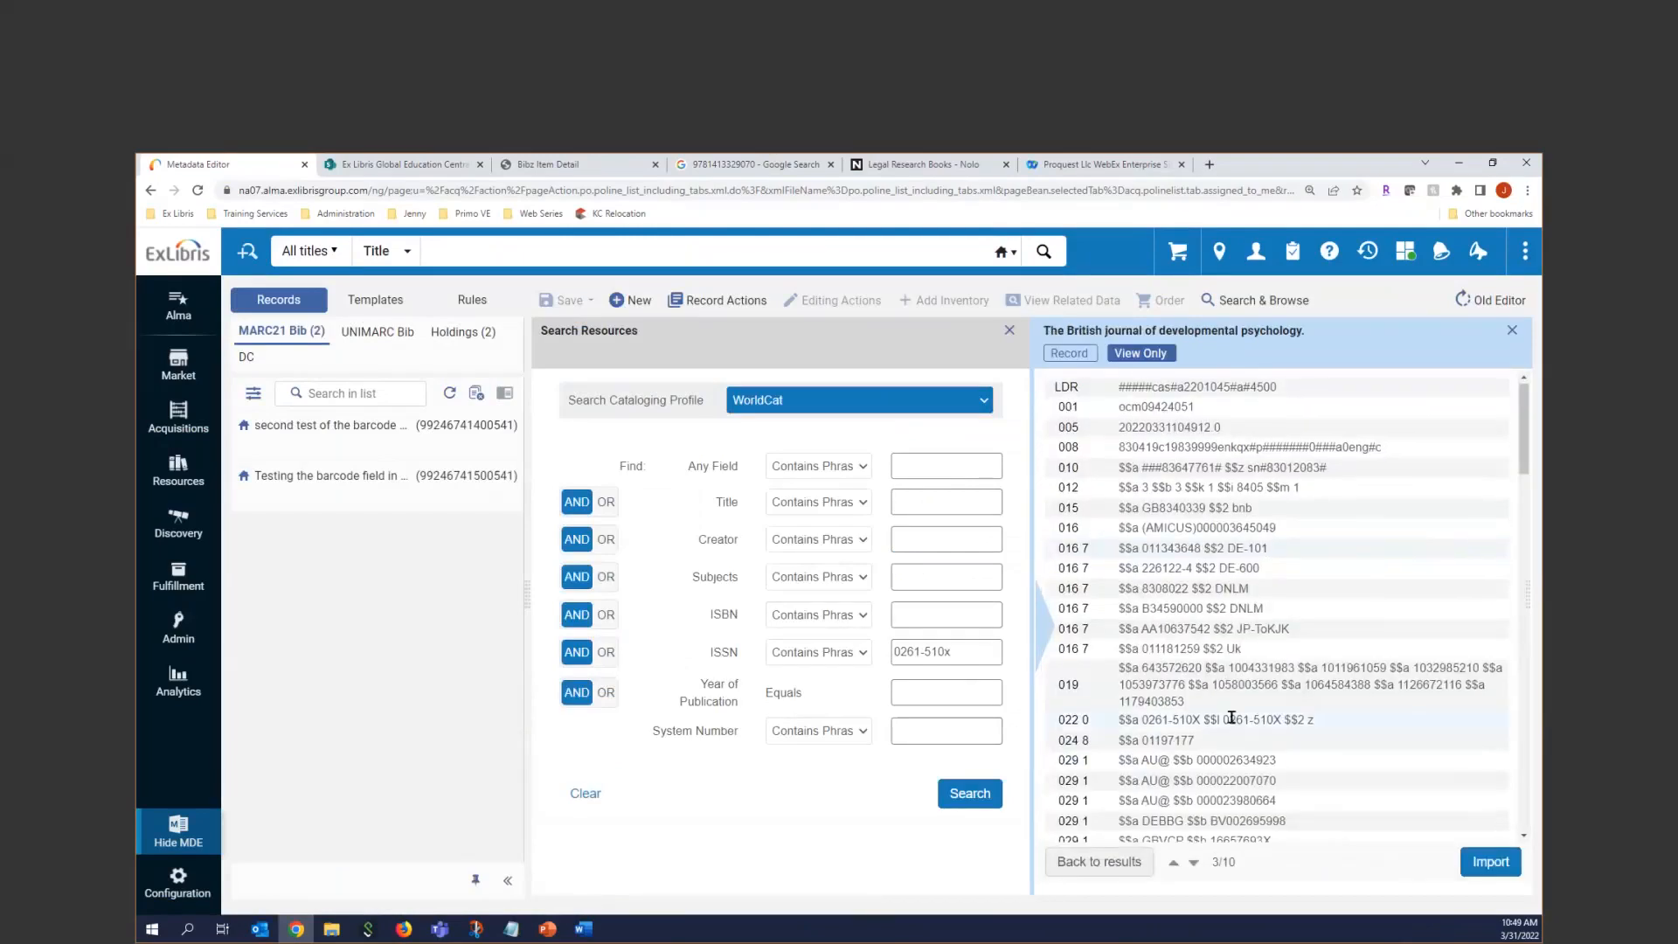
pyautogui.scroll(-3, 1232, 723)
pyautogui.scroll(-3, 1232, 724)
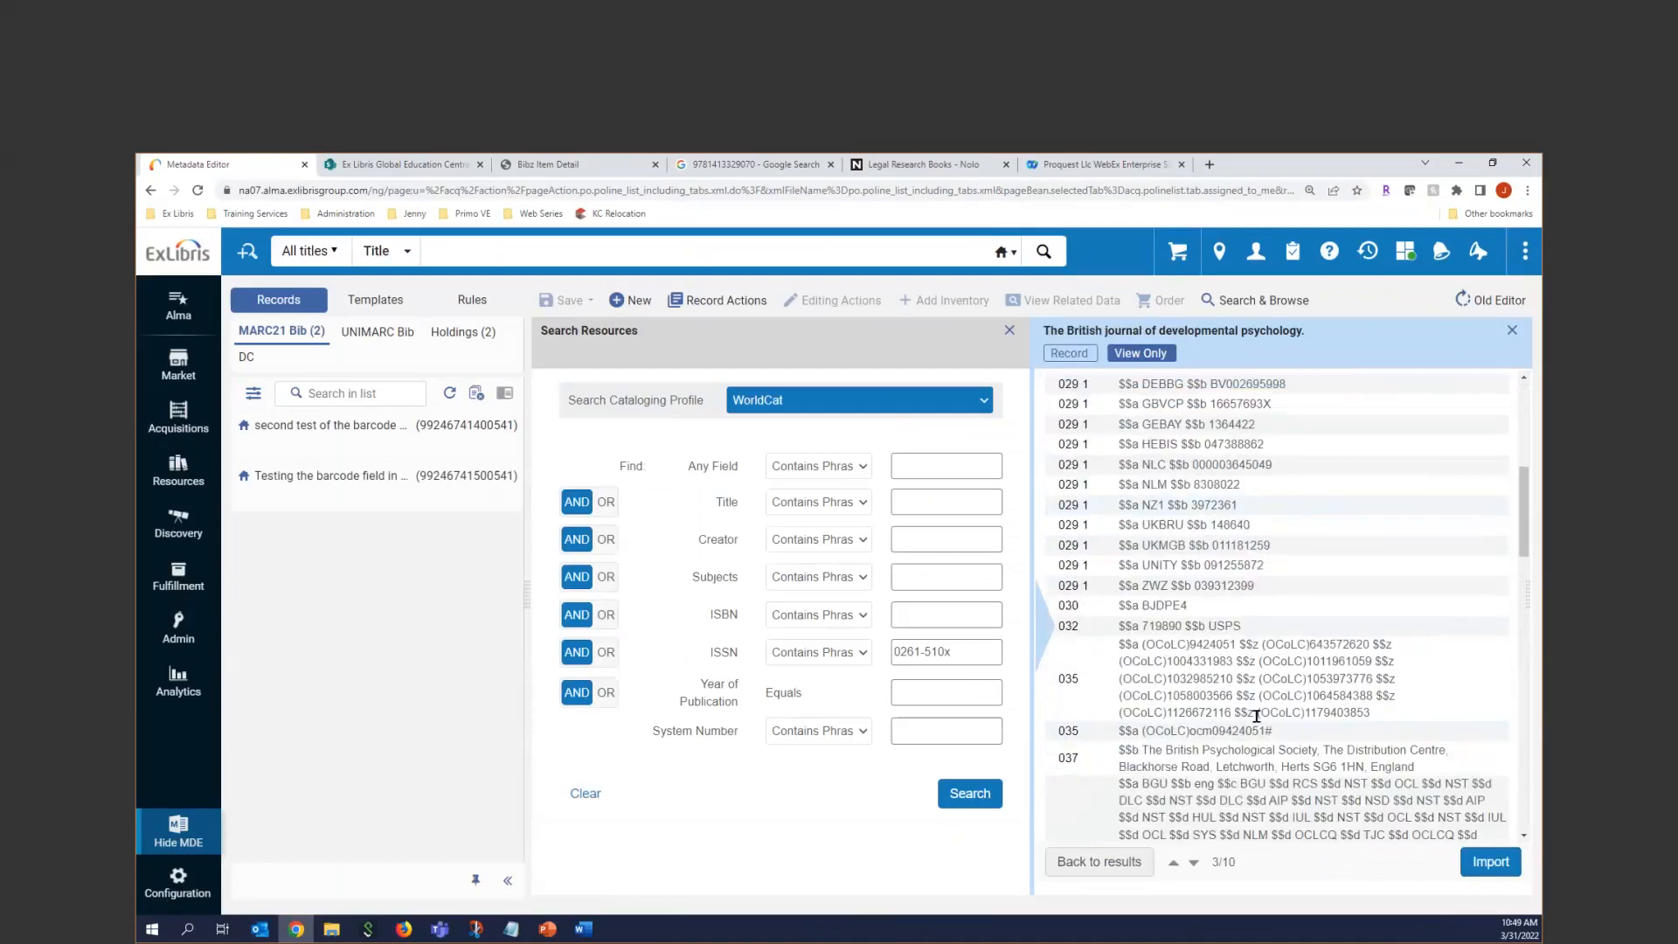
pyautogui.scroll(-2, 1256, 722)
pyautogui.scroll(-3, 1256, 721)
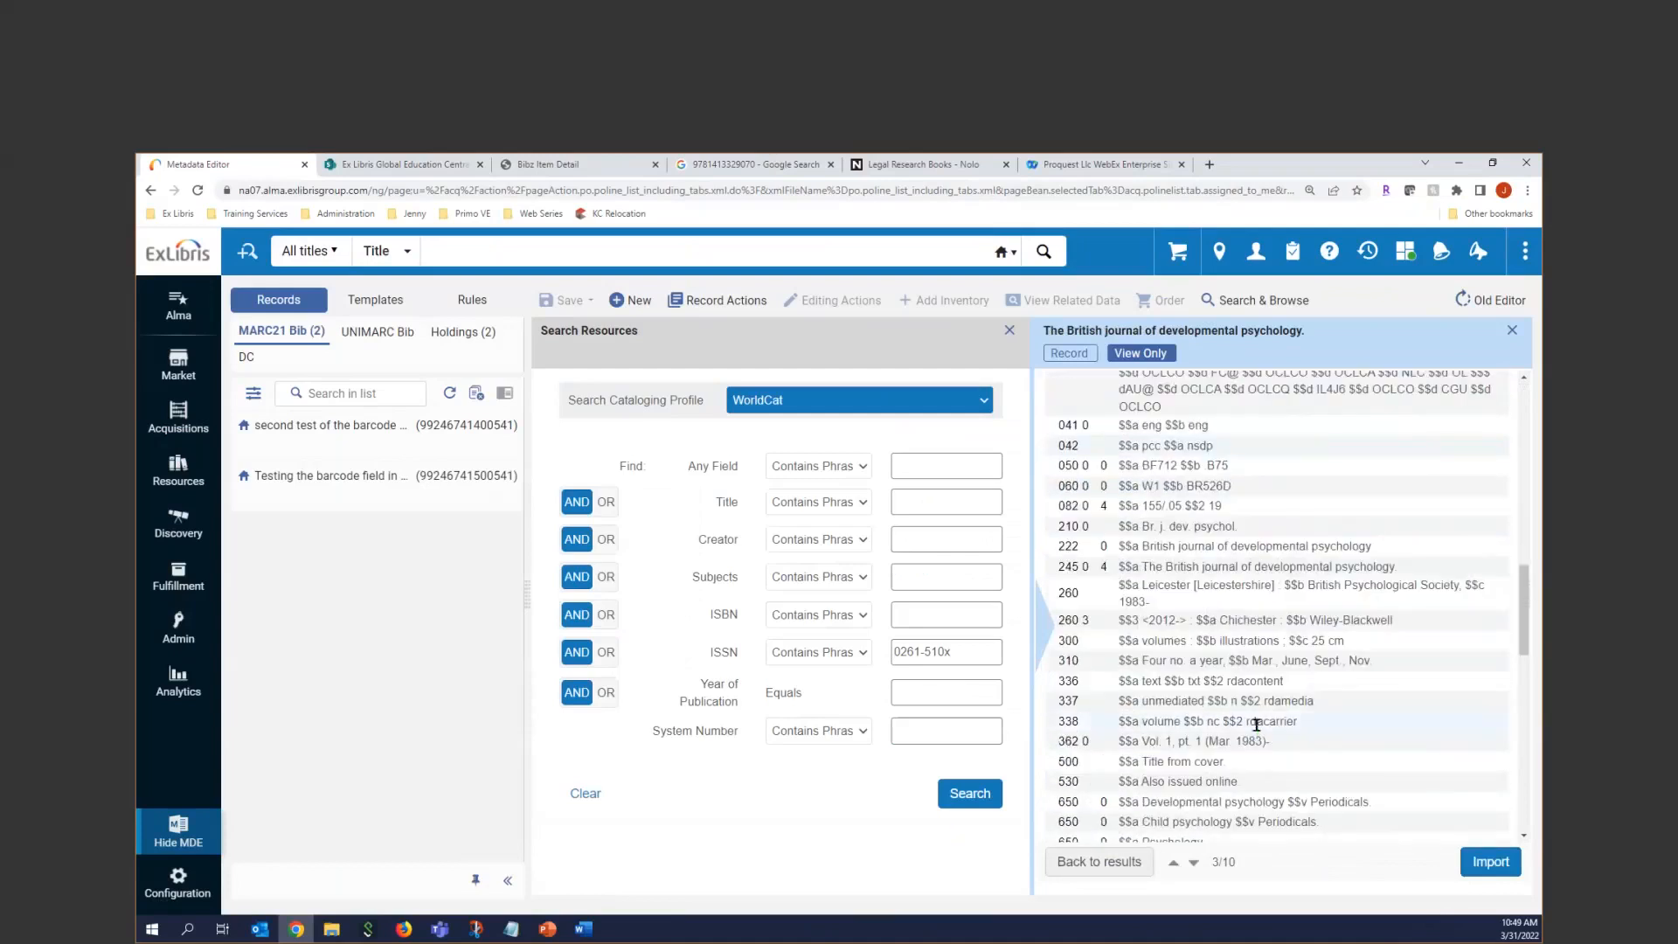
pyautogui.click(974, 797)
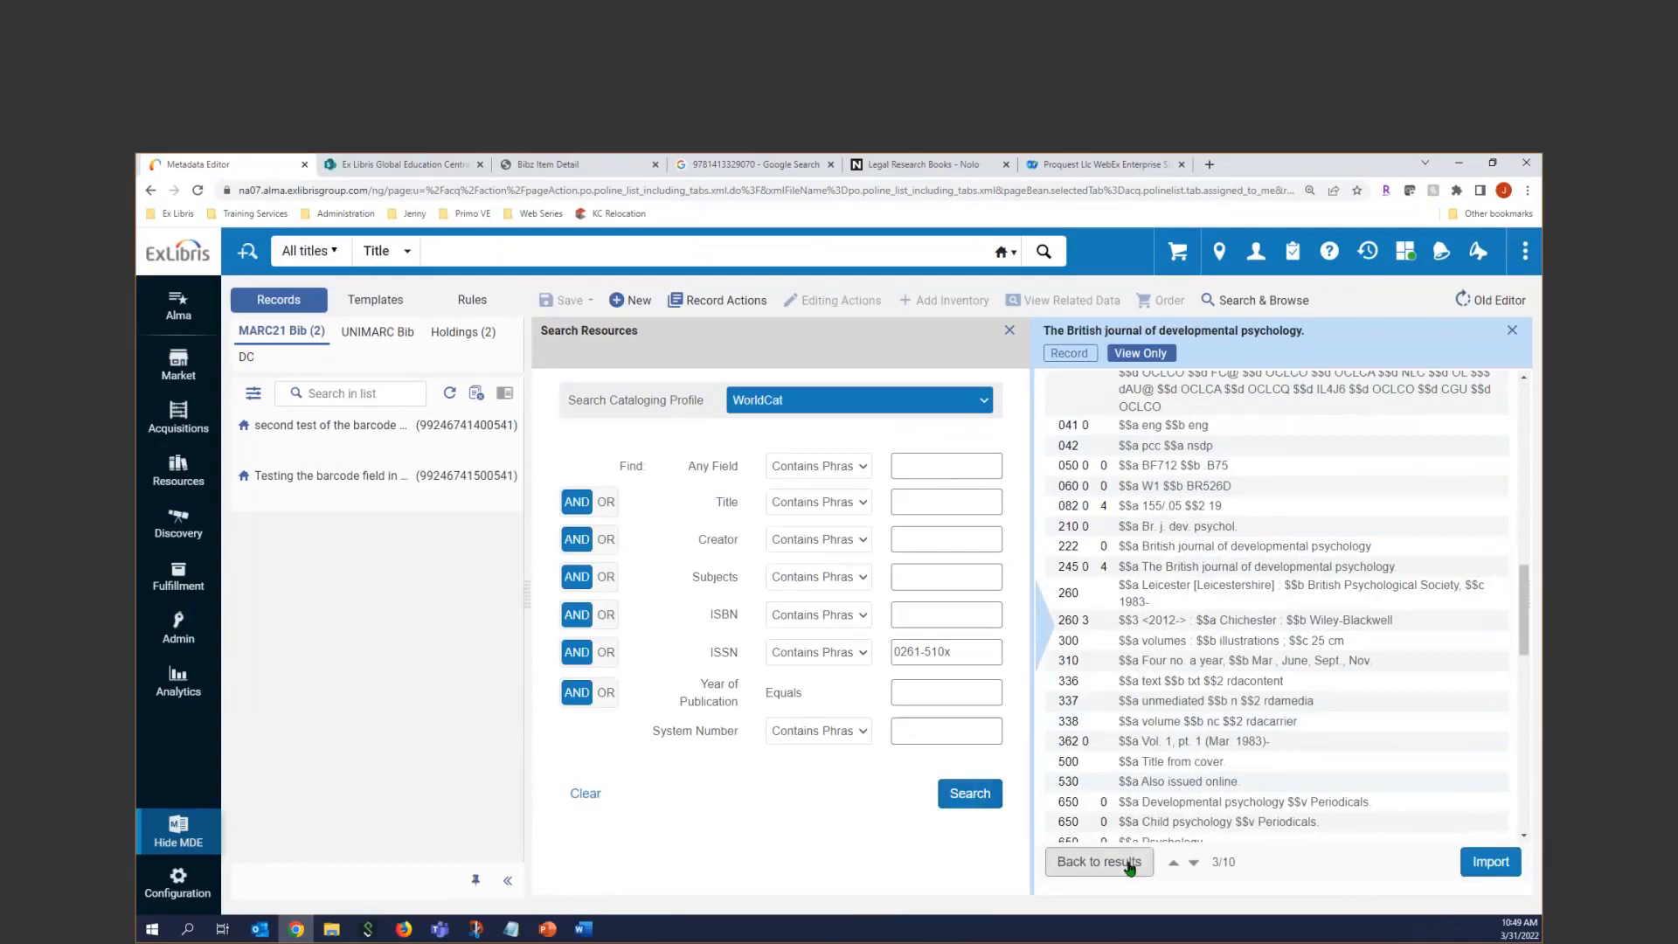
pyautogui.scroll(-15, 1167, 544)
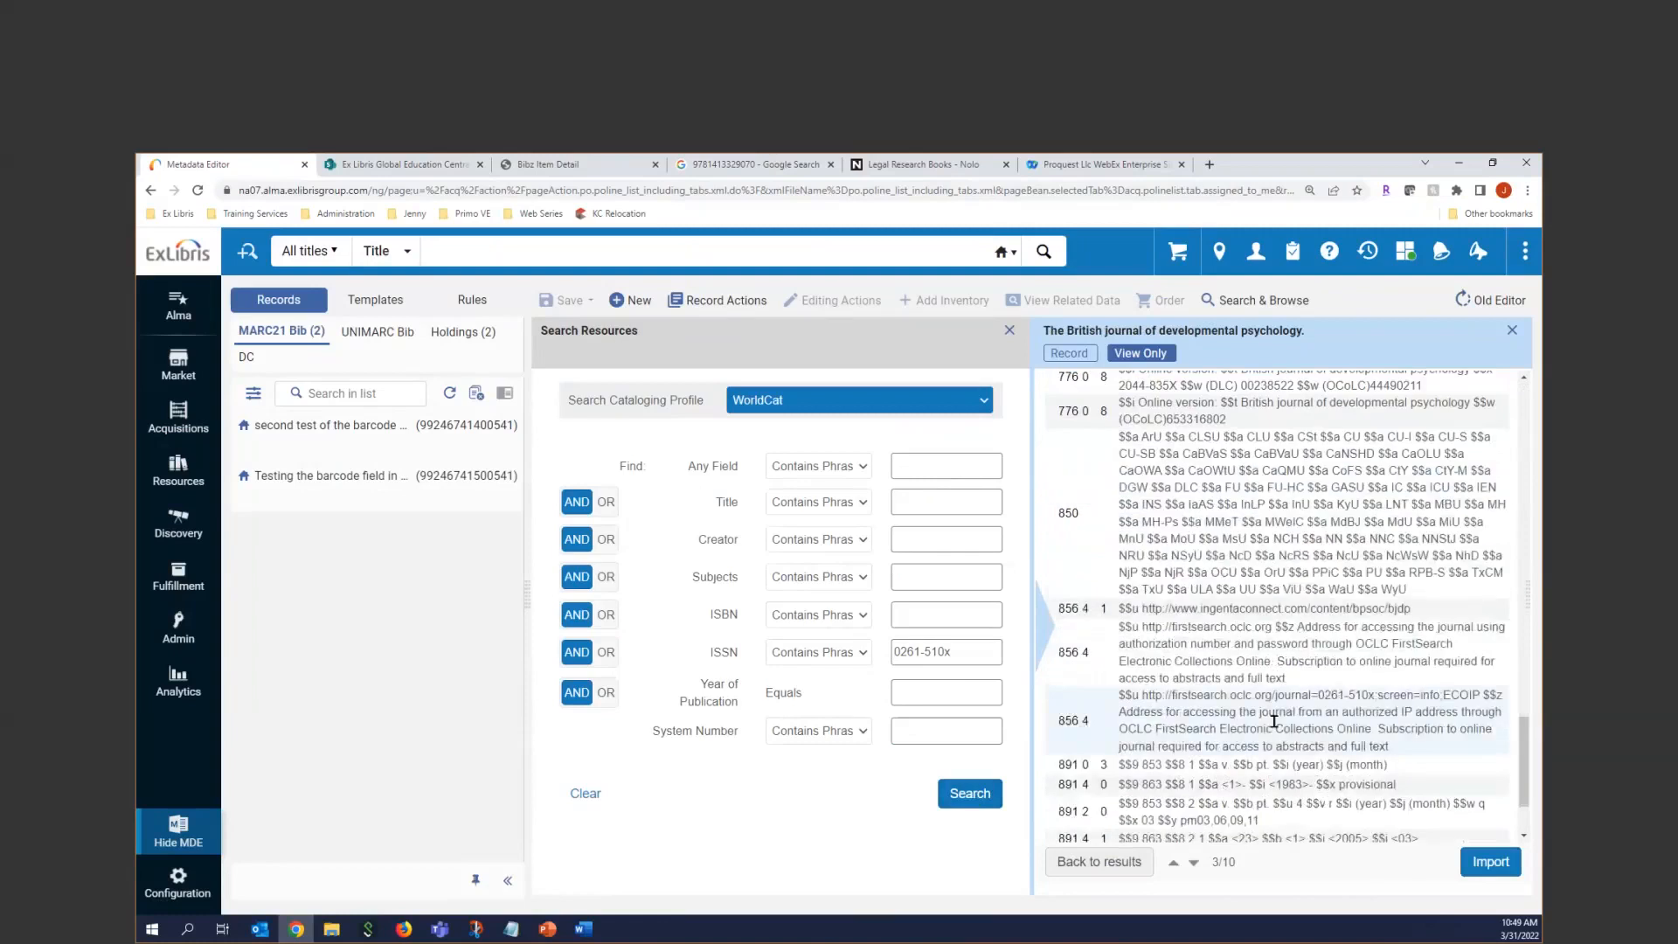
pyautogui.scroll(10, 1244, 724)
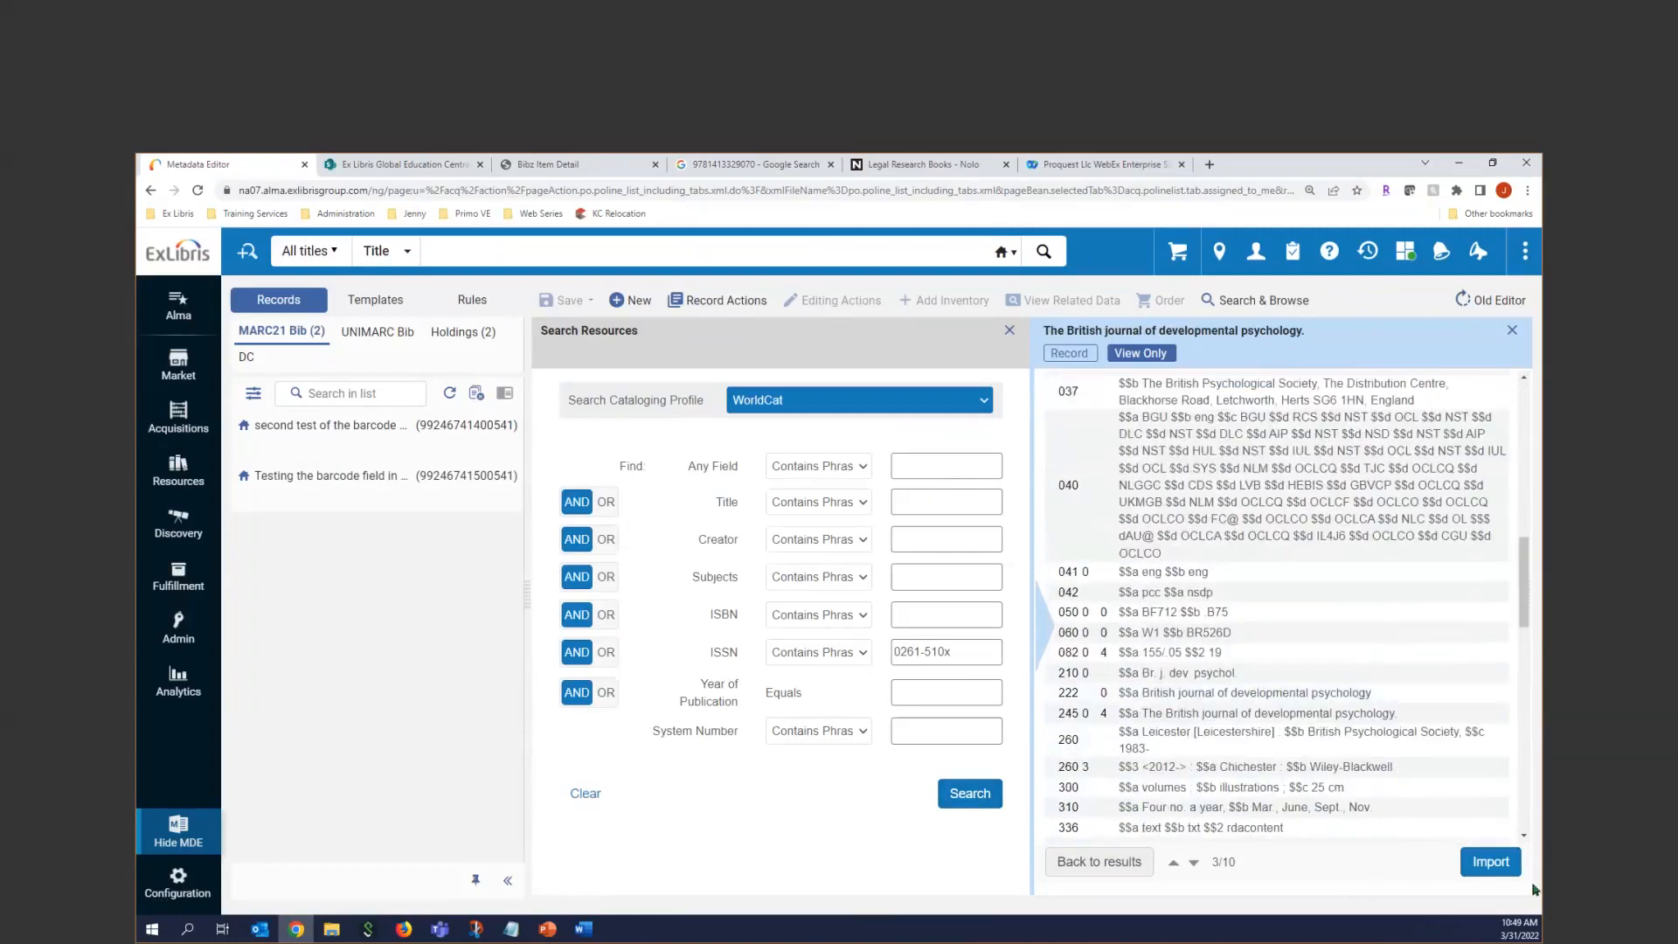
pyautogui.click(1490, 872)
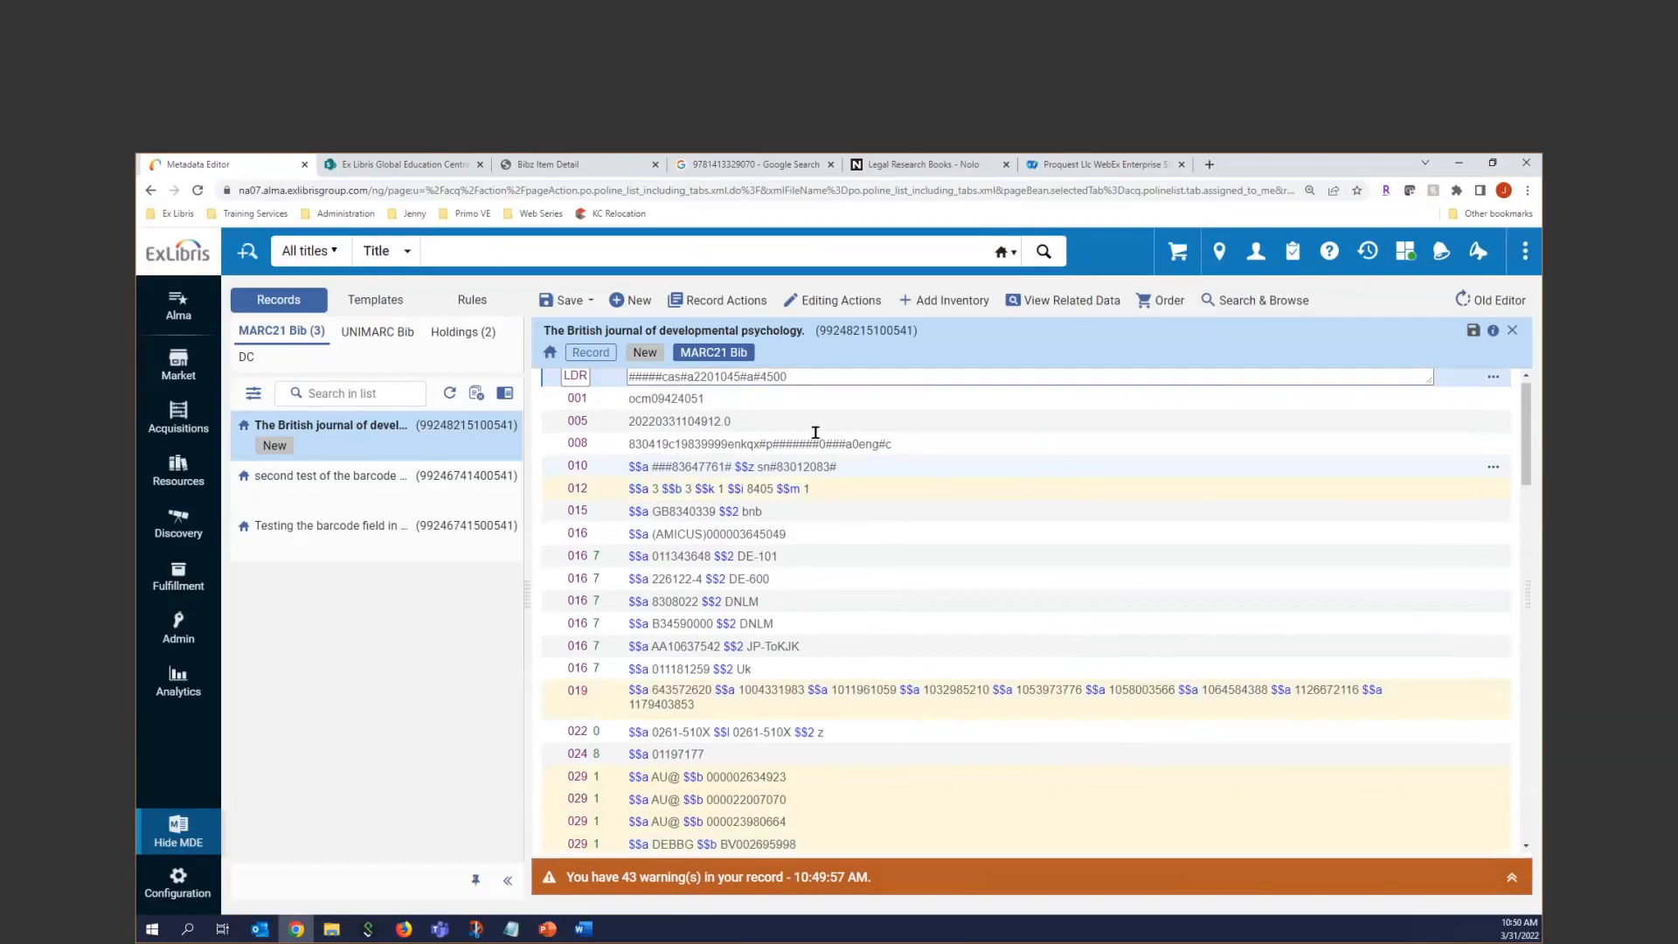
# Start an order from the imported journal record, saving the record without viewing the matching catalog records.
pyautogui.scroll(-1, 878, 604)
pyautogui.scroll(-8, 877, 605)
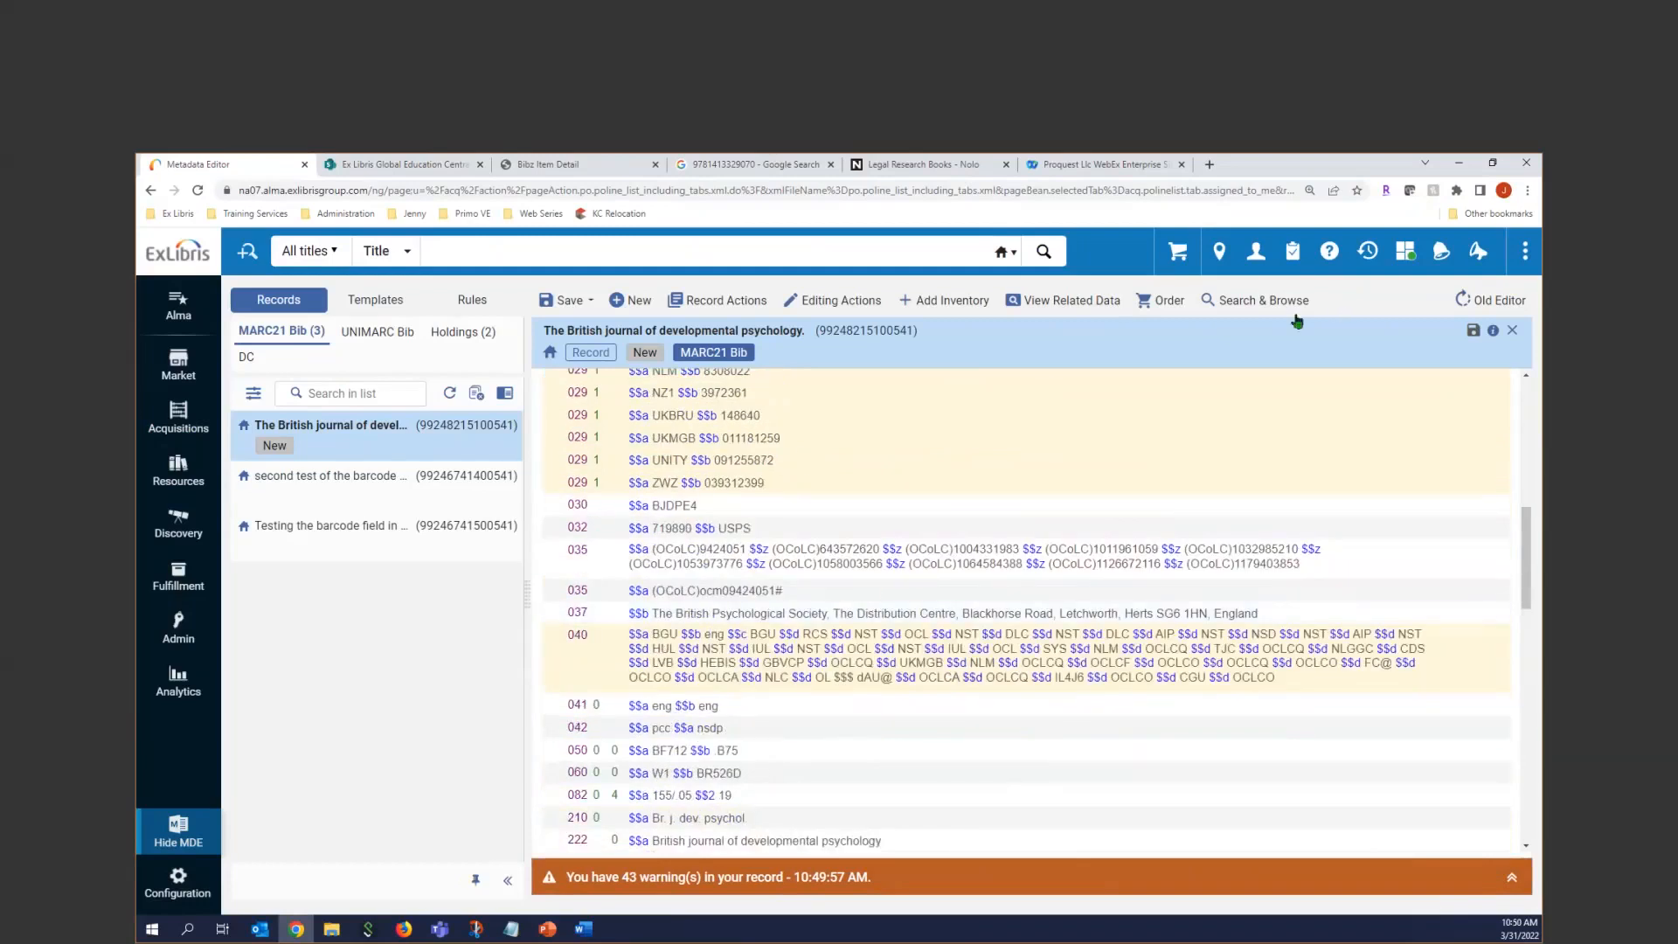
pyautogui.click(1163, 299)
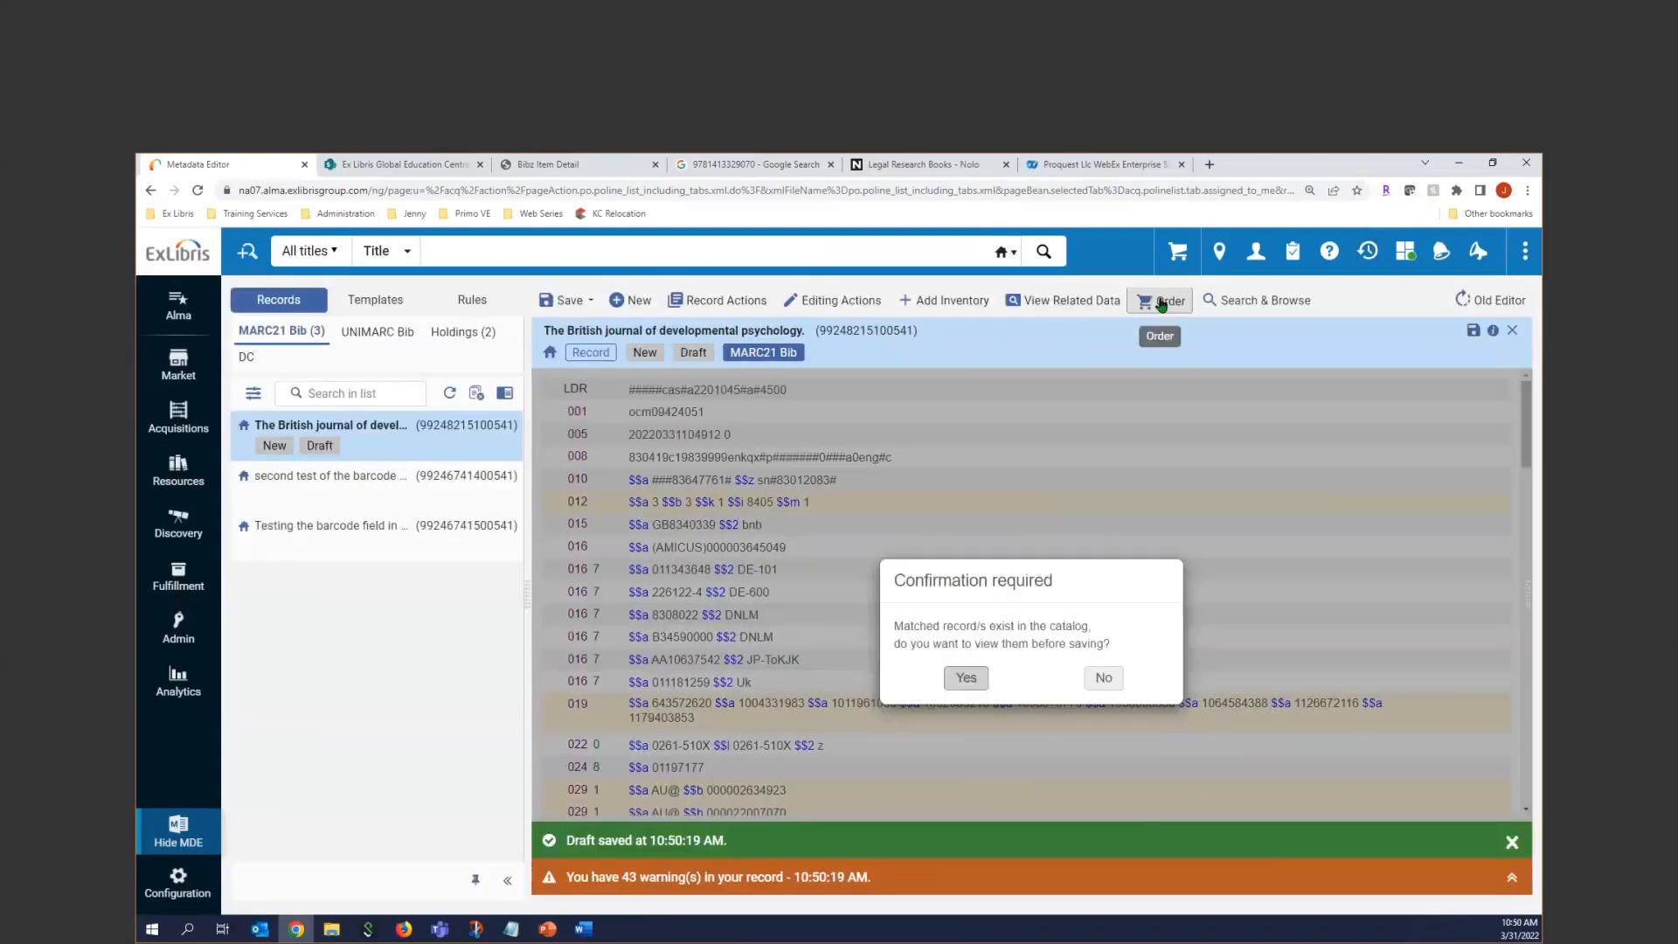
pyautogui.click(1104, 677)
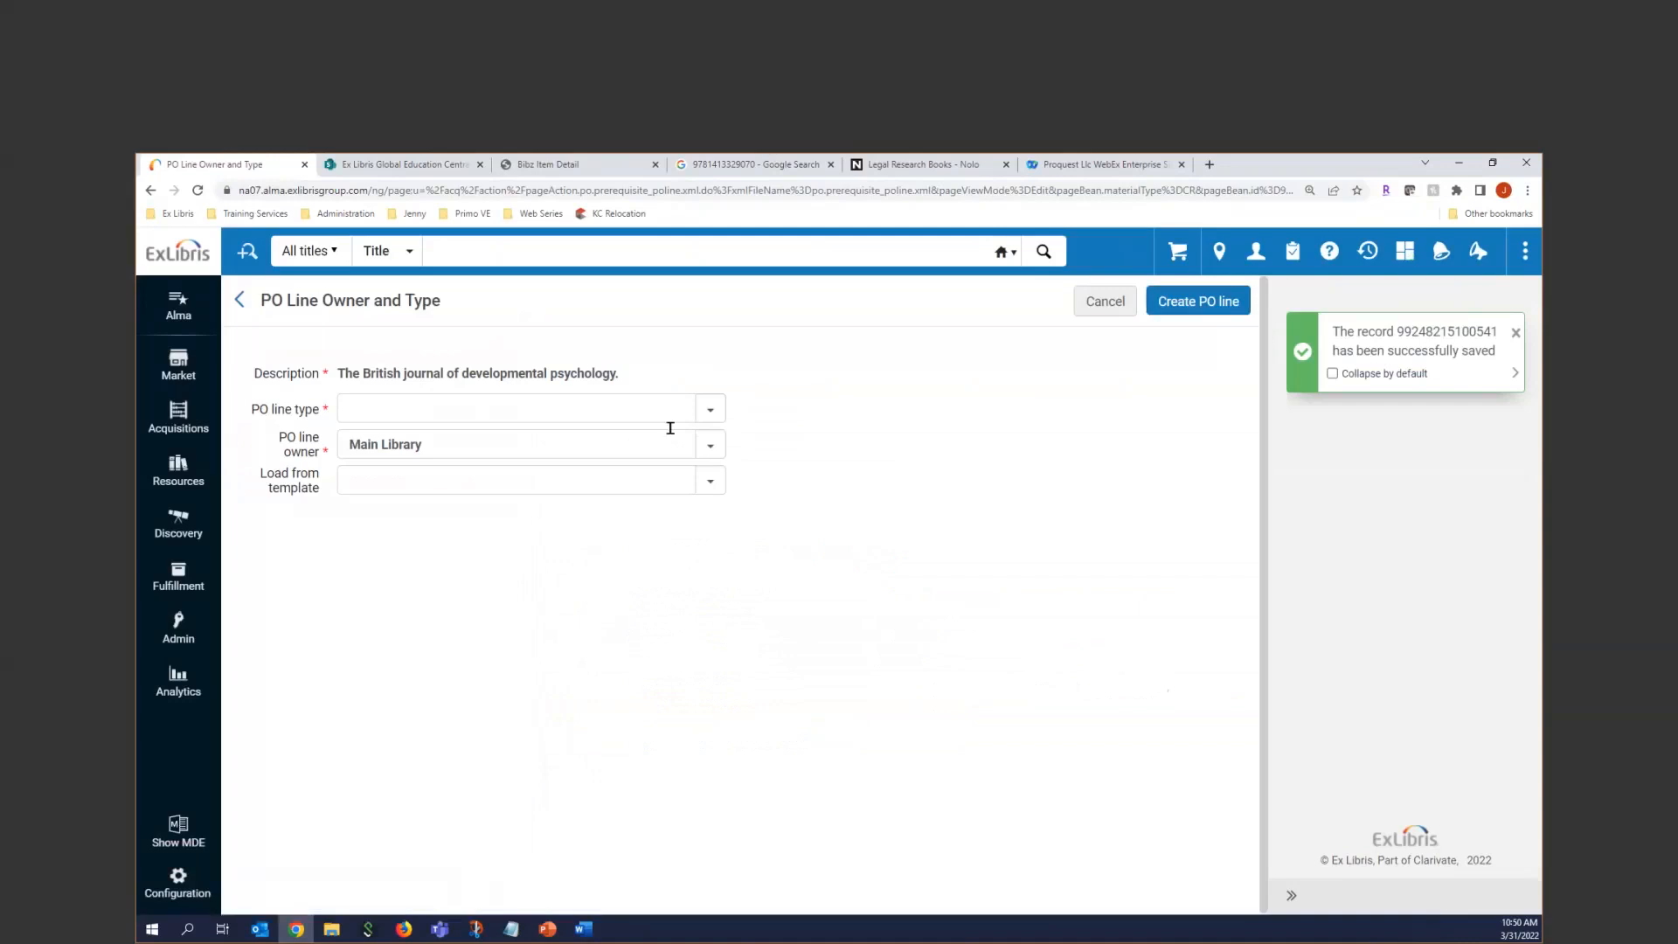
# Set the PO line type to Print Journal - Subscription and the PO line owner to Main Library.
pyautogui.click(704, 418)
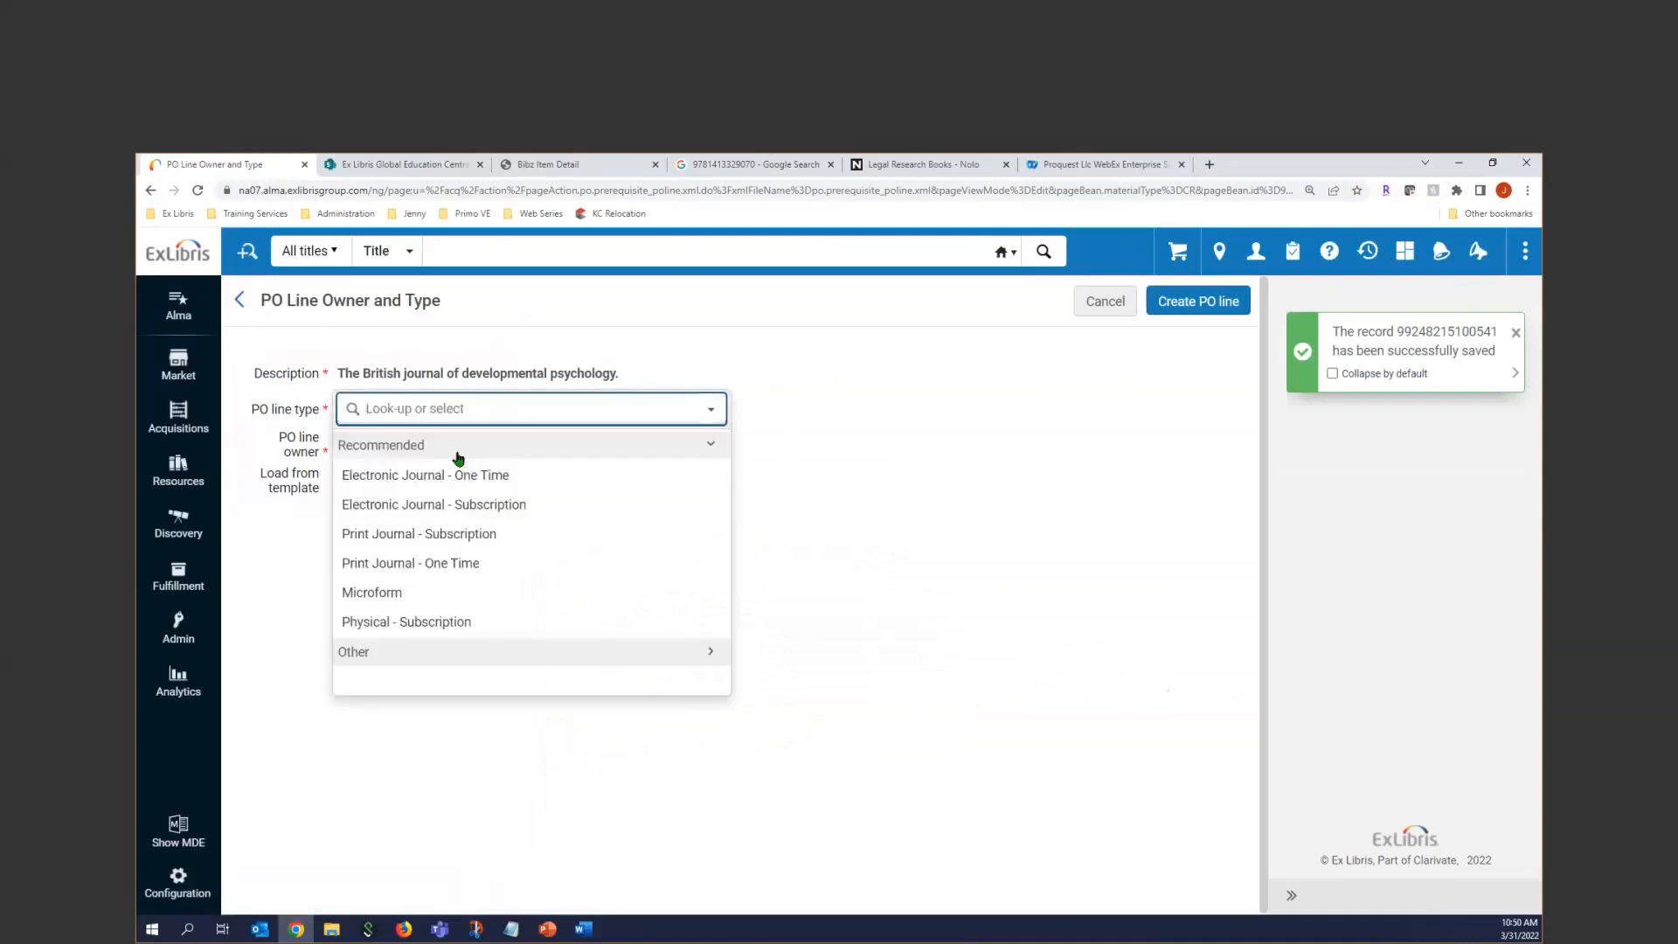
pyautogui.click(442, 544)
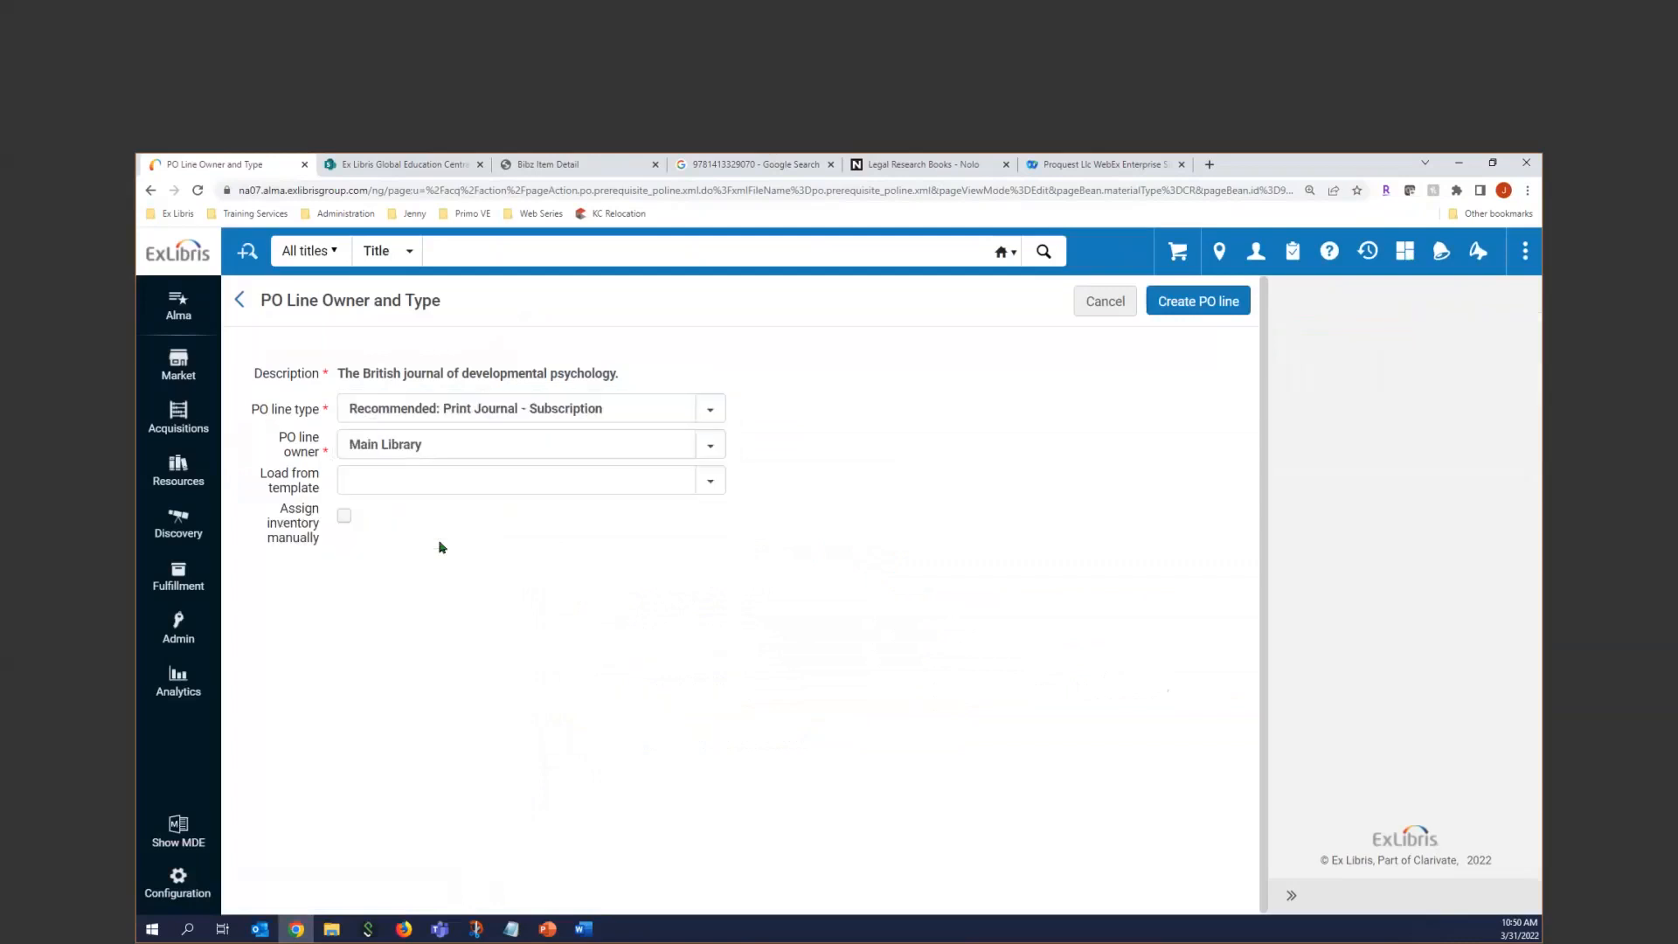
pyautogui.click(452, 449)
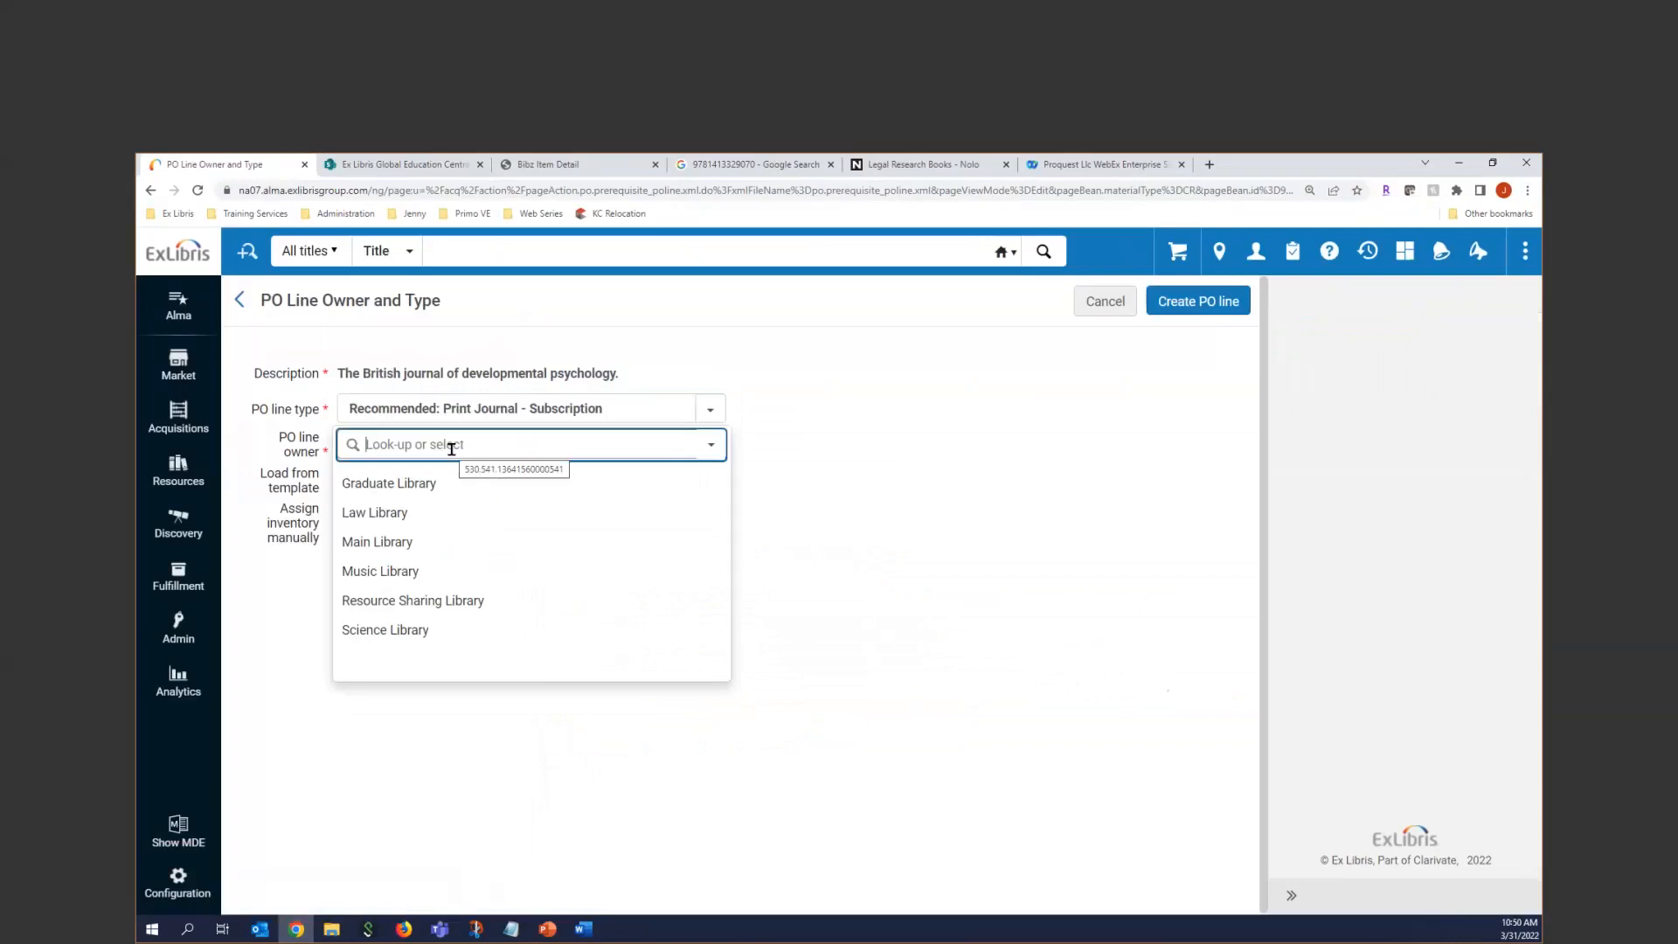
pyautogui.click(377, 542)
# Load the public template "periodicals main library" and create the PO line.
pyautogui.click(387, 481)
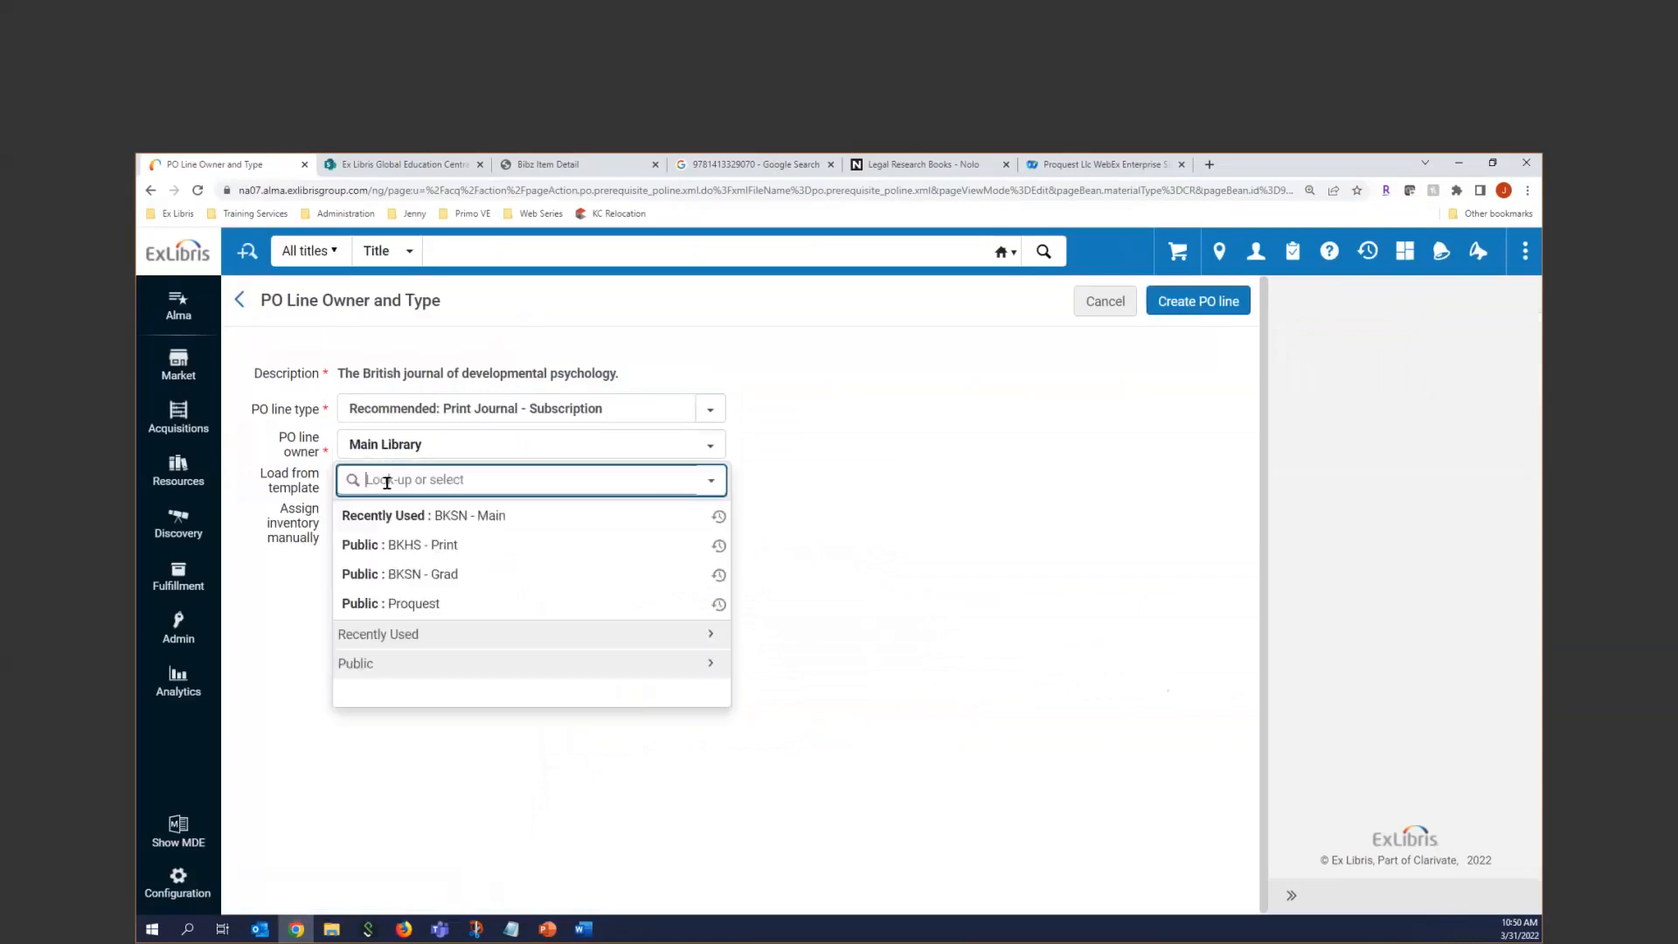
pyautogui.click(407, 663)
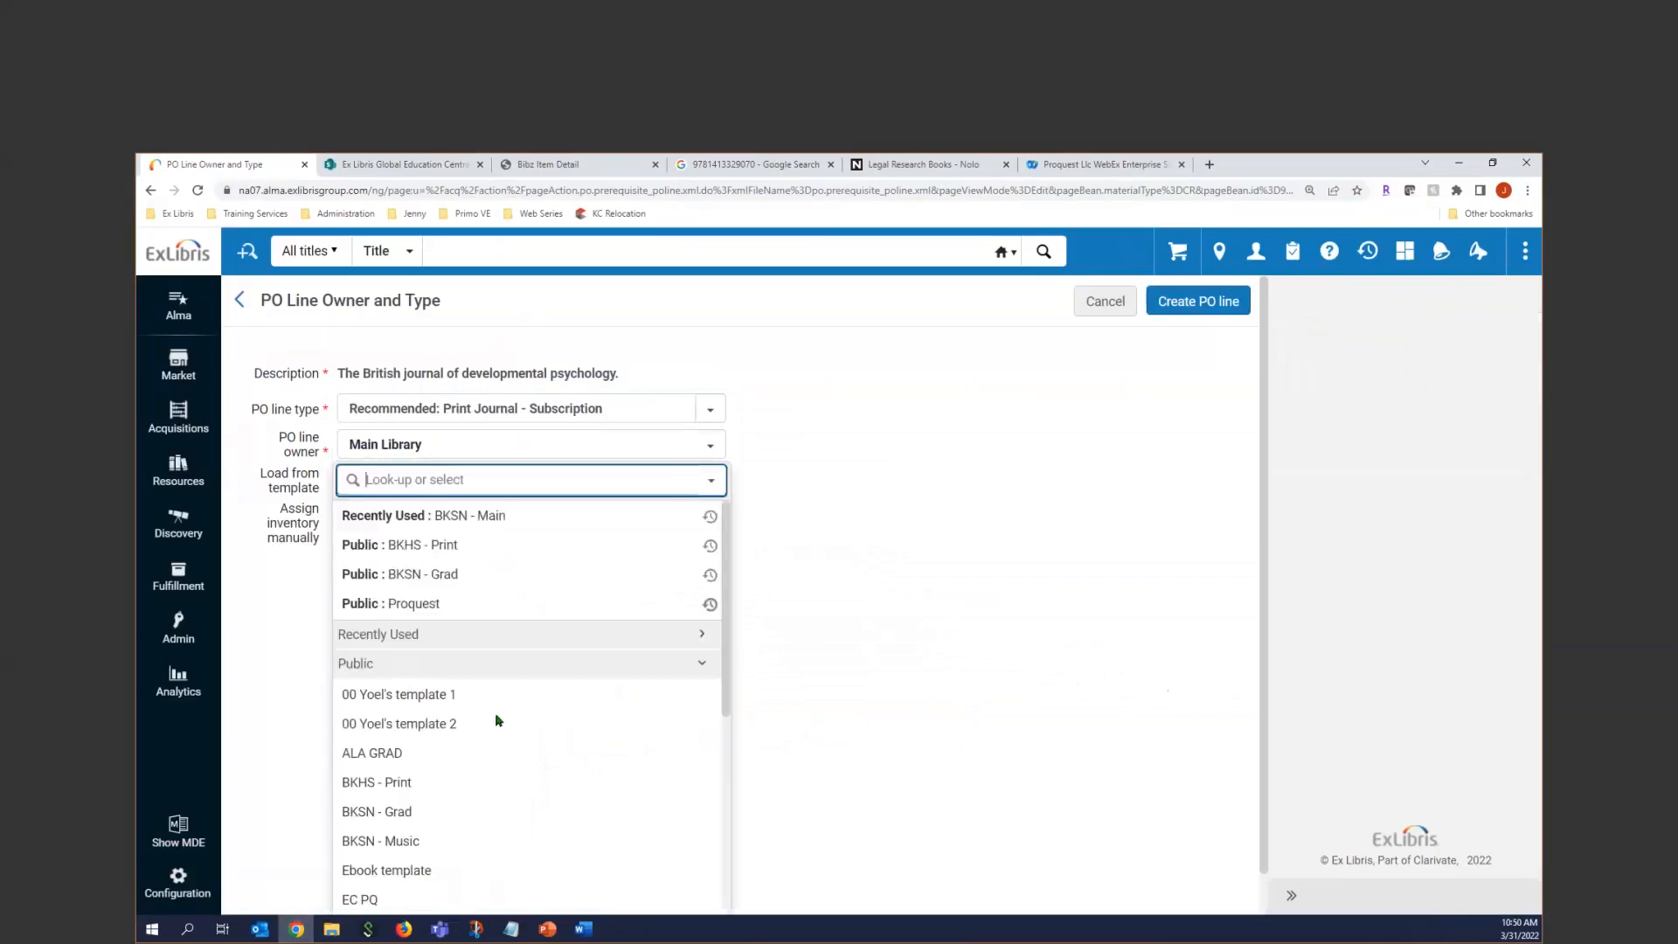
pyautogui.scroll(-1, 494, 743)
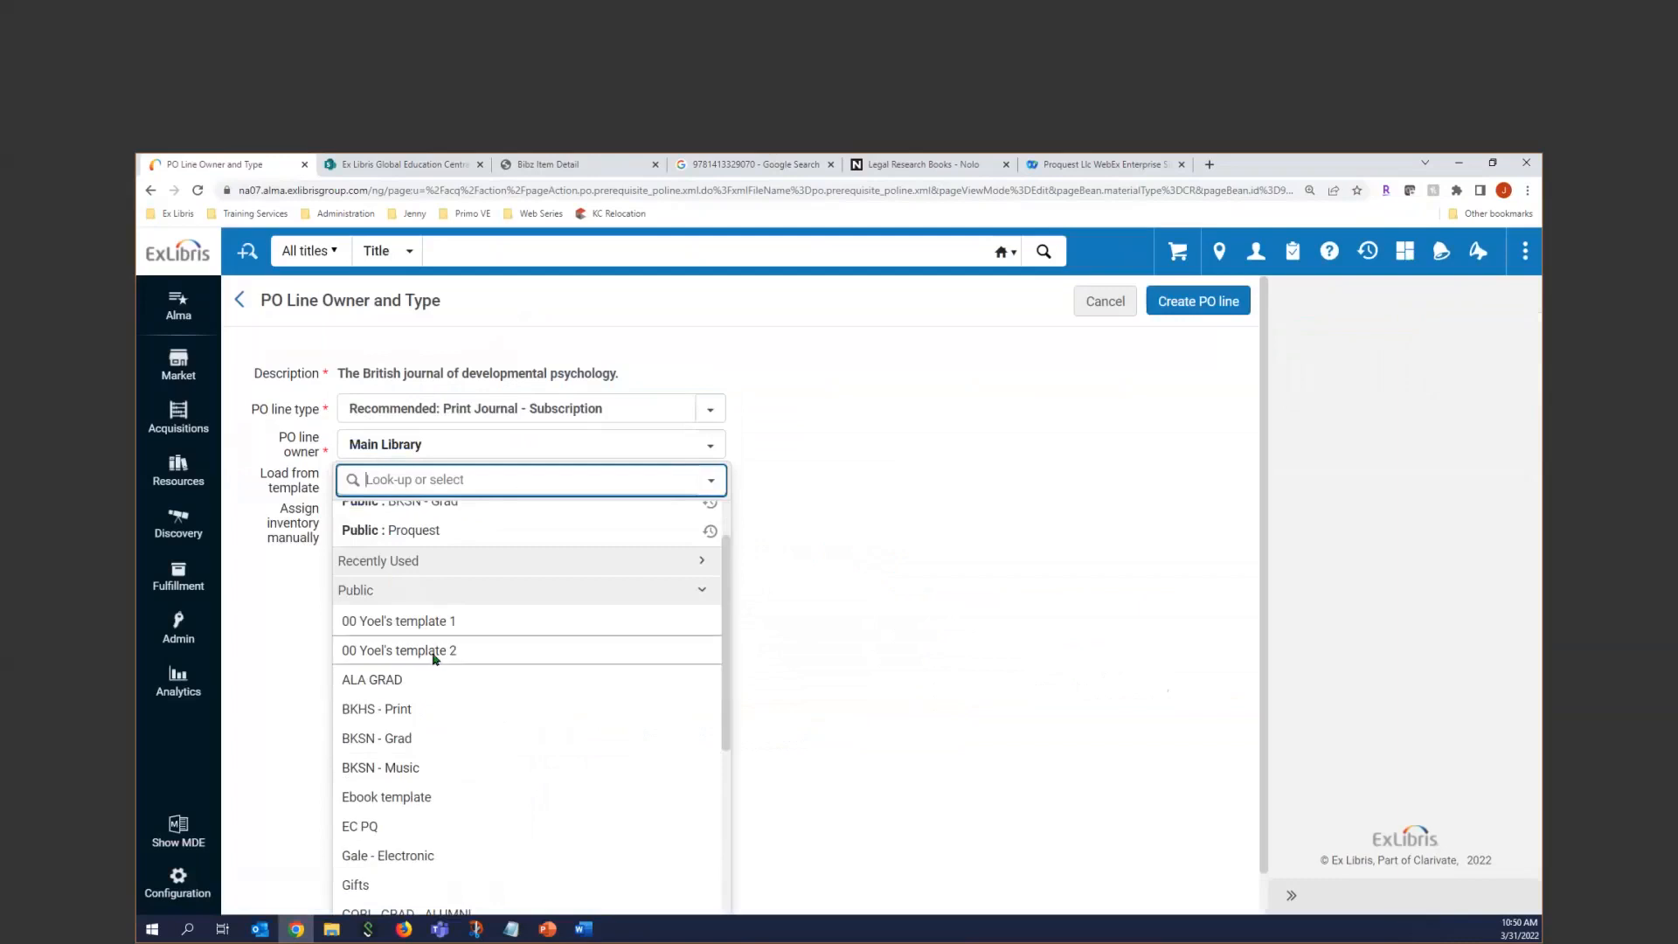
pyautogui.scroll(-1, 491, 763)
pyautogui.scroll(-3, 491, 765)
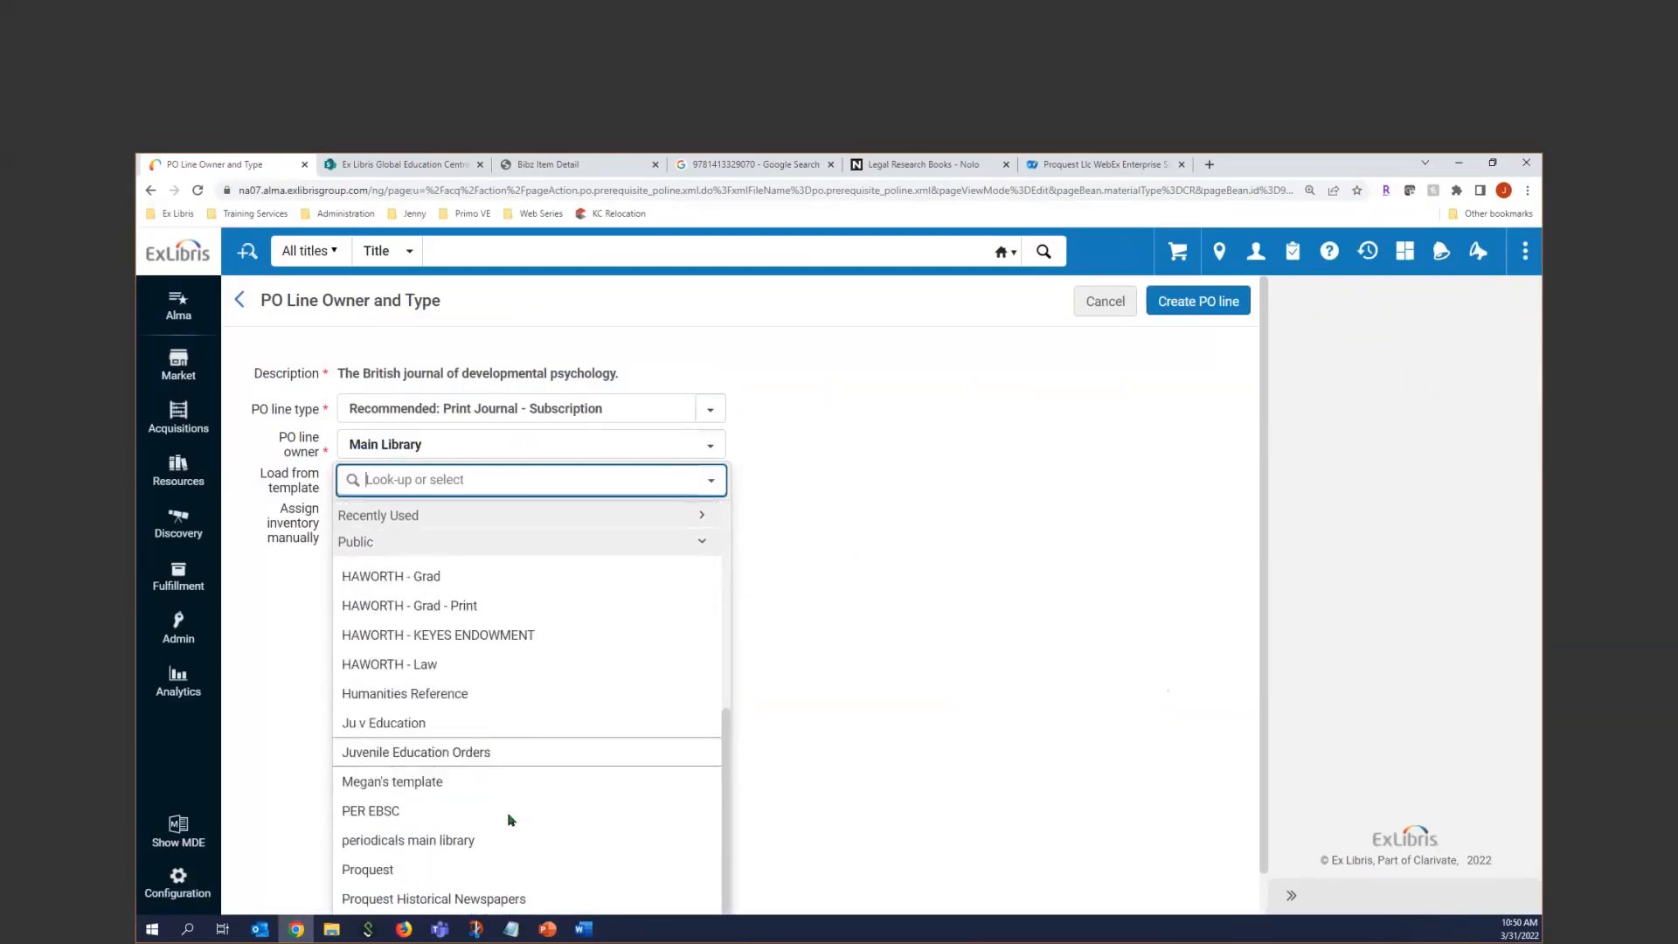
pyautogui.scroll(-1, 498, 791)
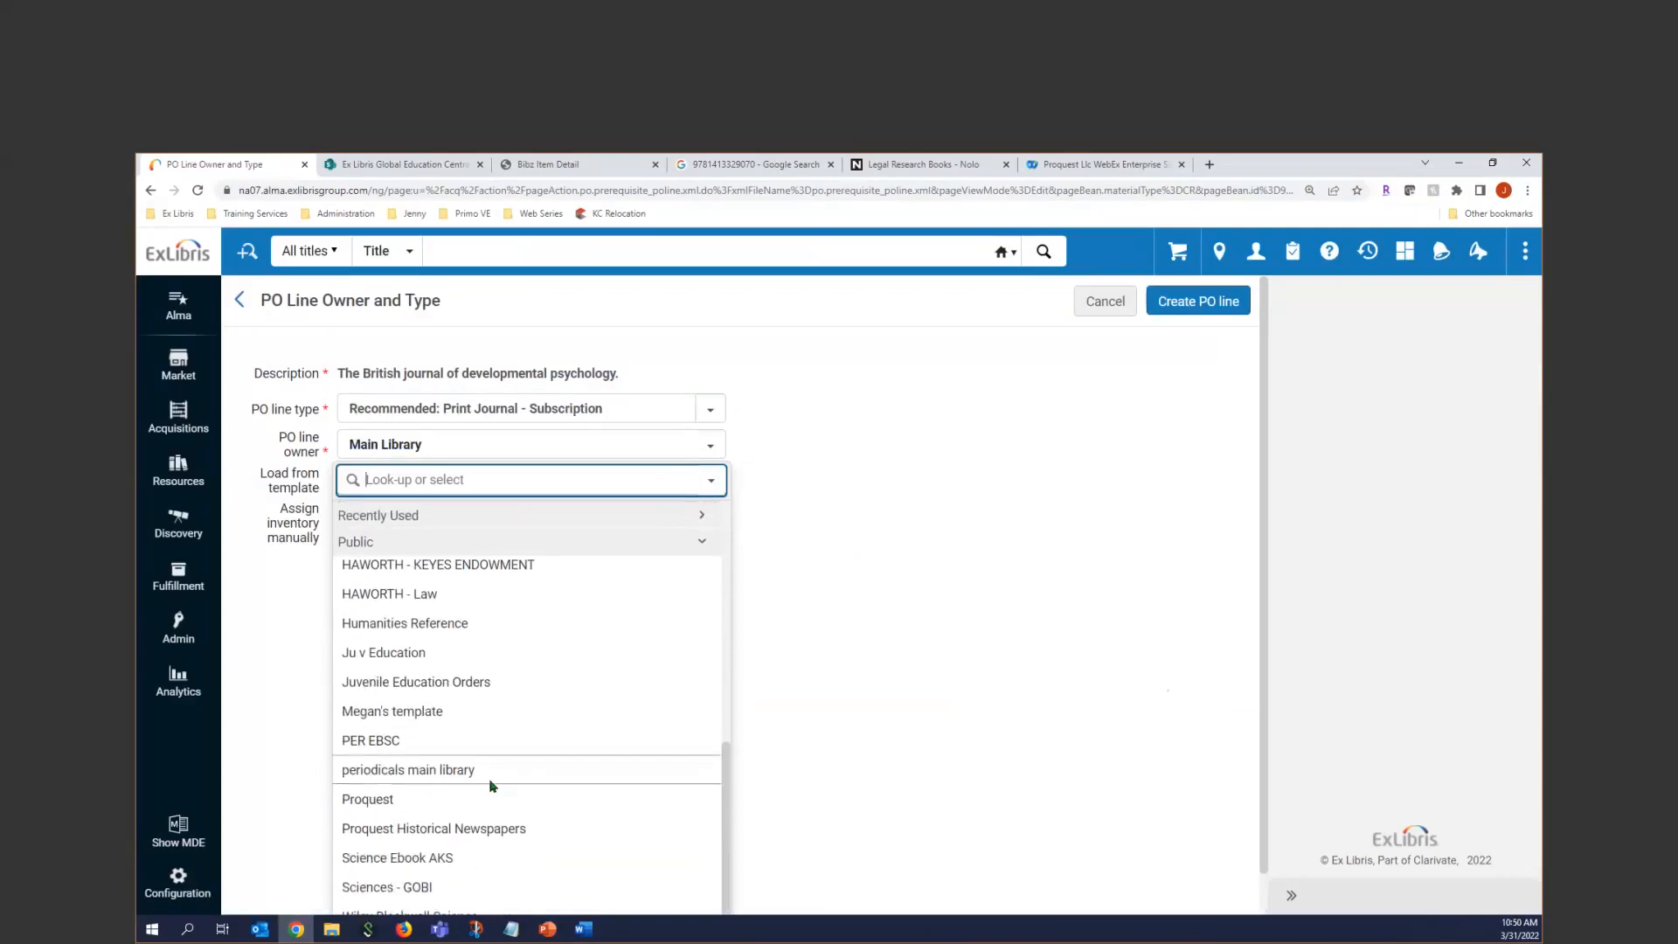
pyautogui.click(490, 782)
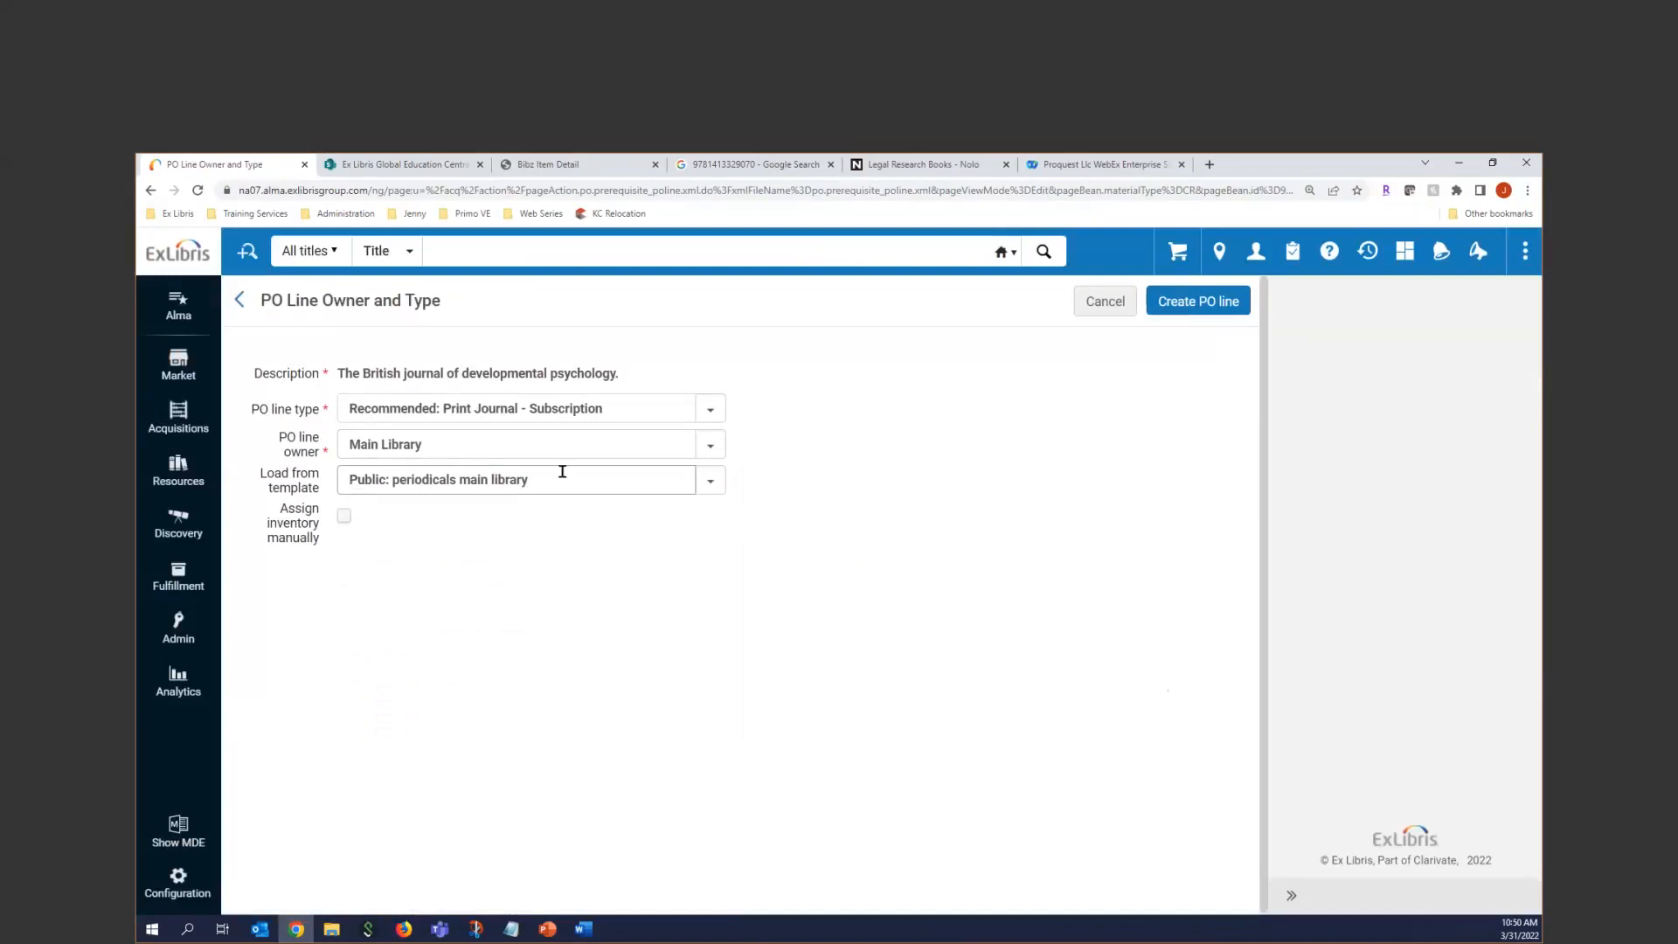
pyautogui.click(1200, 300)
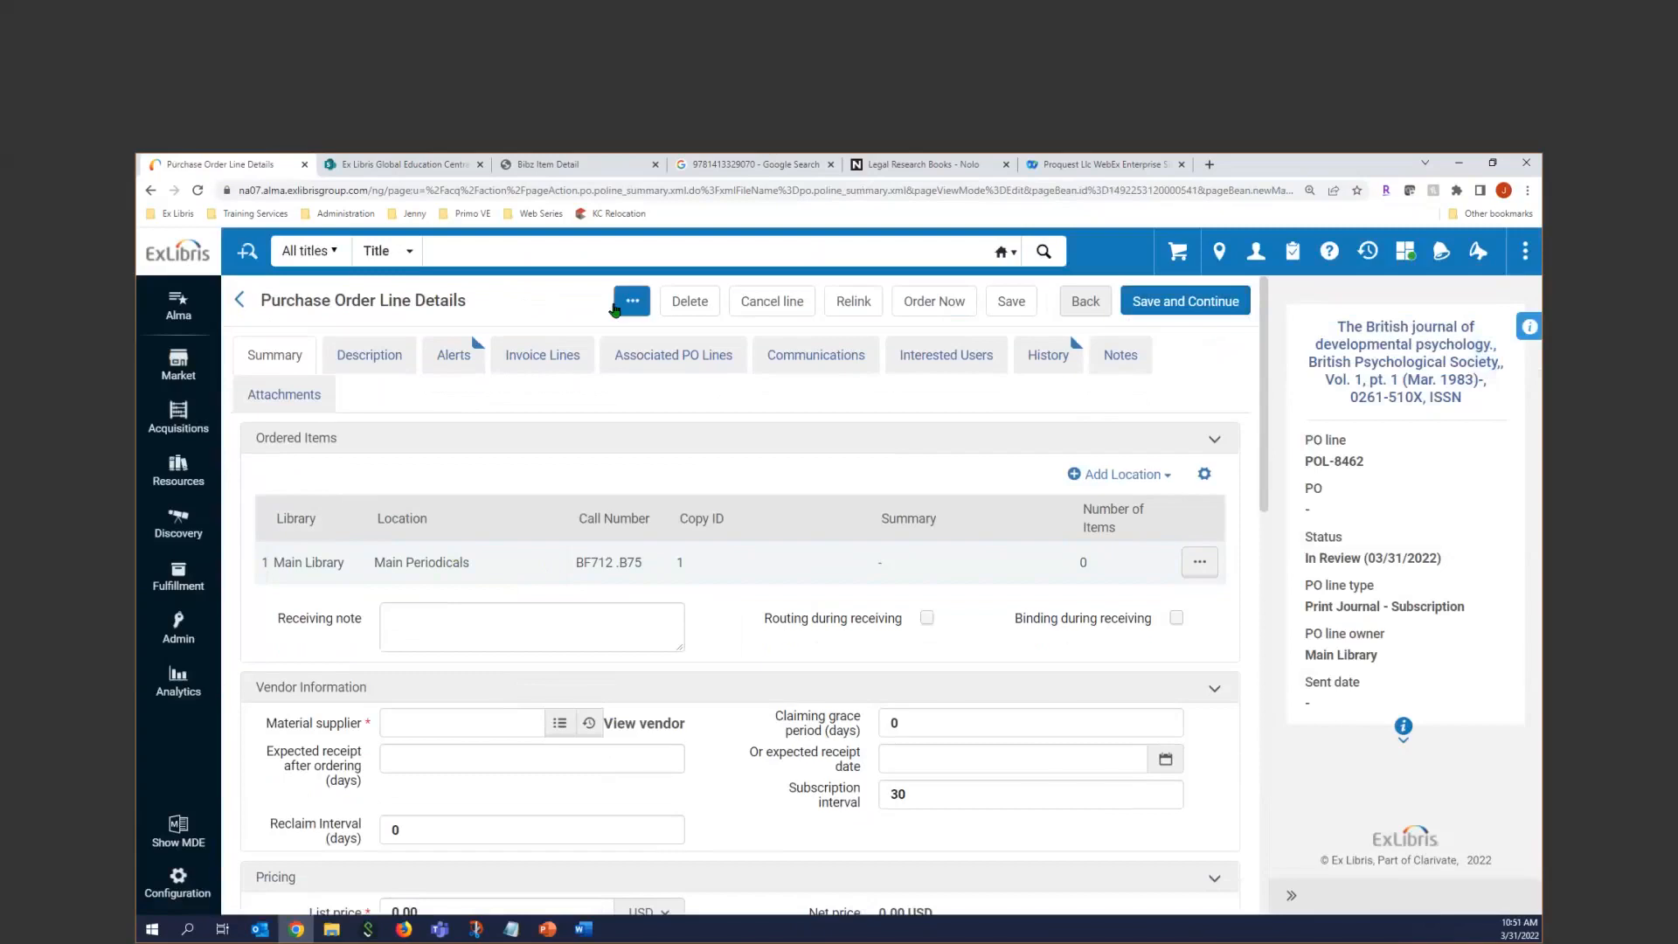
# Set the PO line's material supplier to ProQuest Company and its list price to 150.00 USD.
pyautogui.click(454, 729)
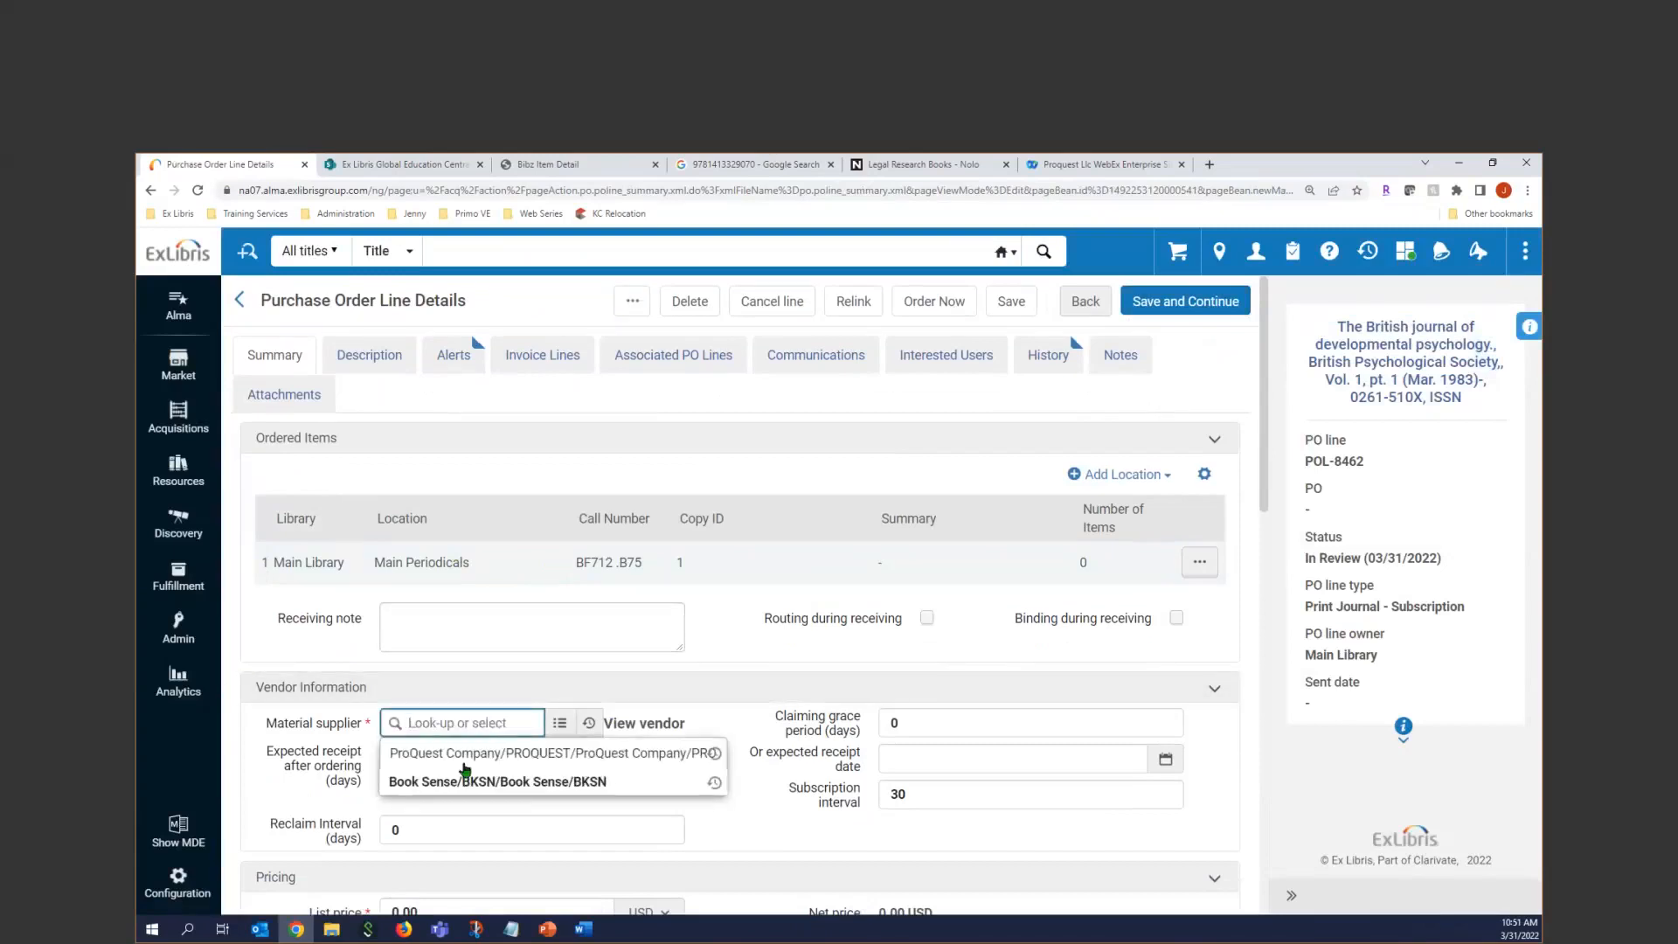
pyautogui.click(463, 753)
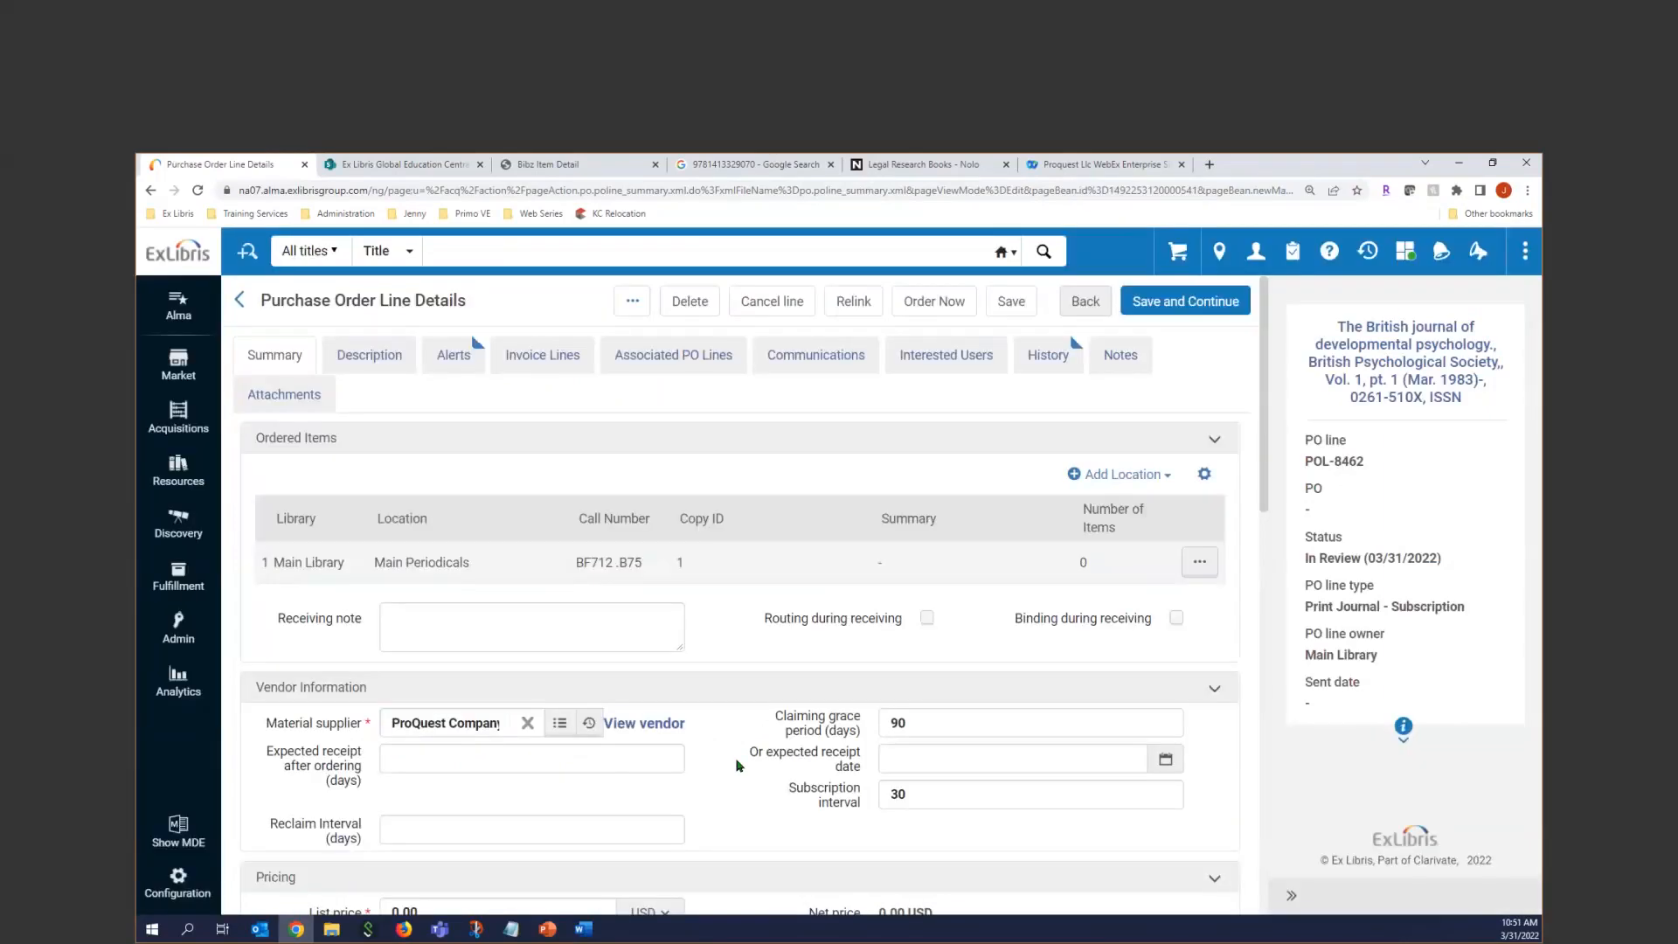
pyautogui.scroll(-2, 852, 695)
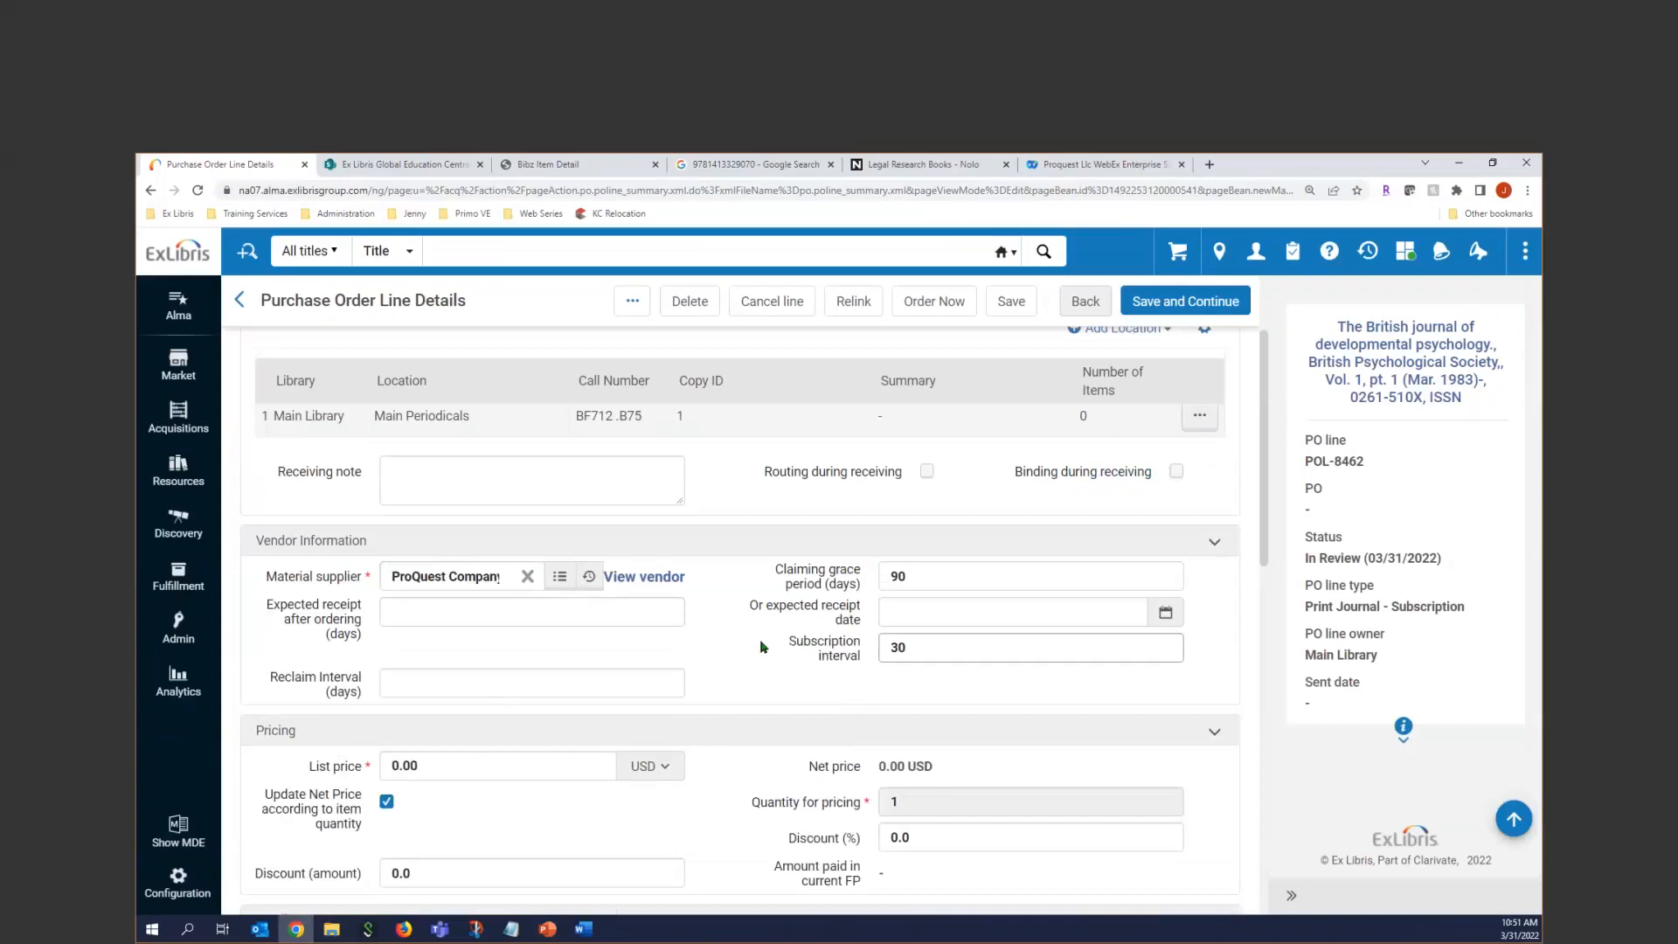
pyautogui.click(446, 757)
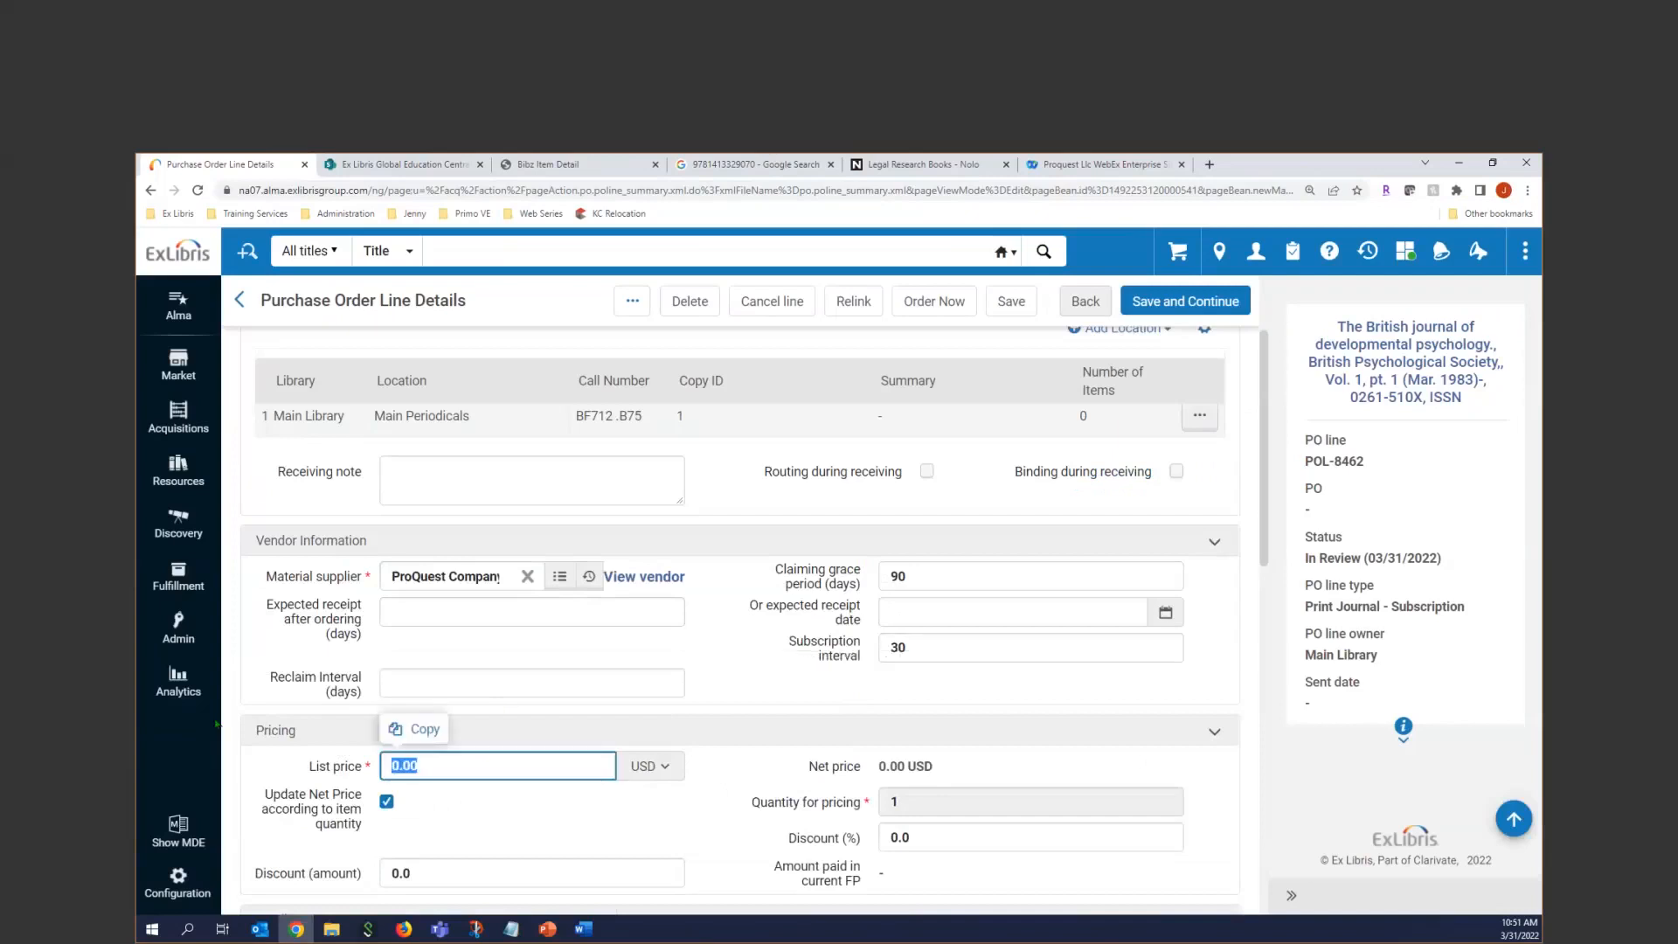
pyautogui.write('50')
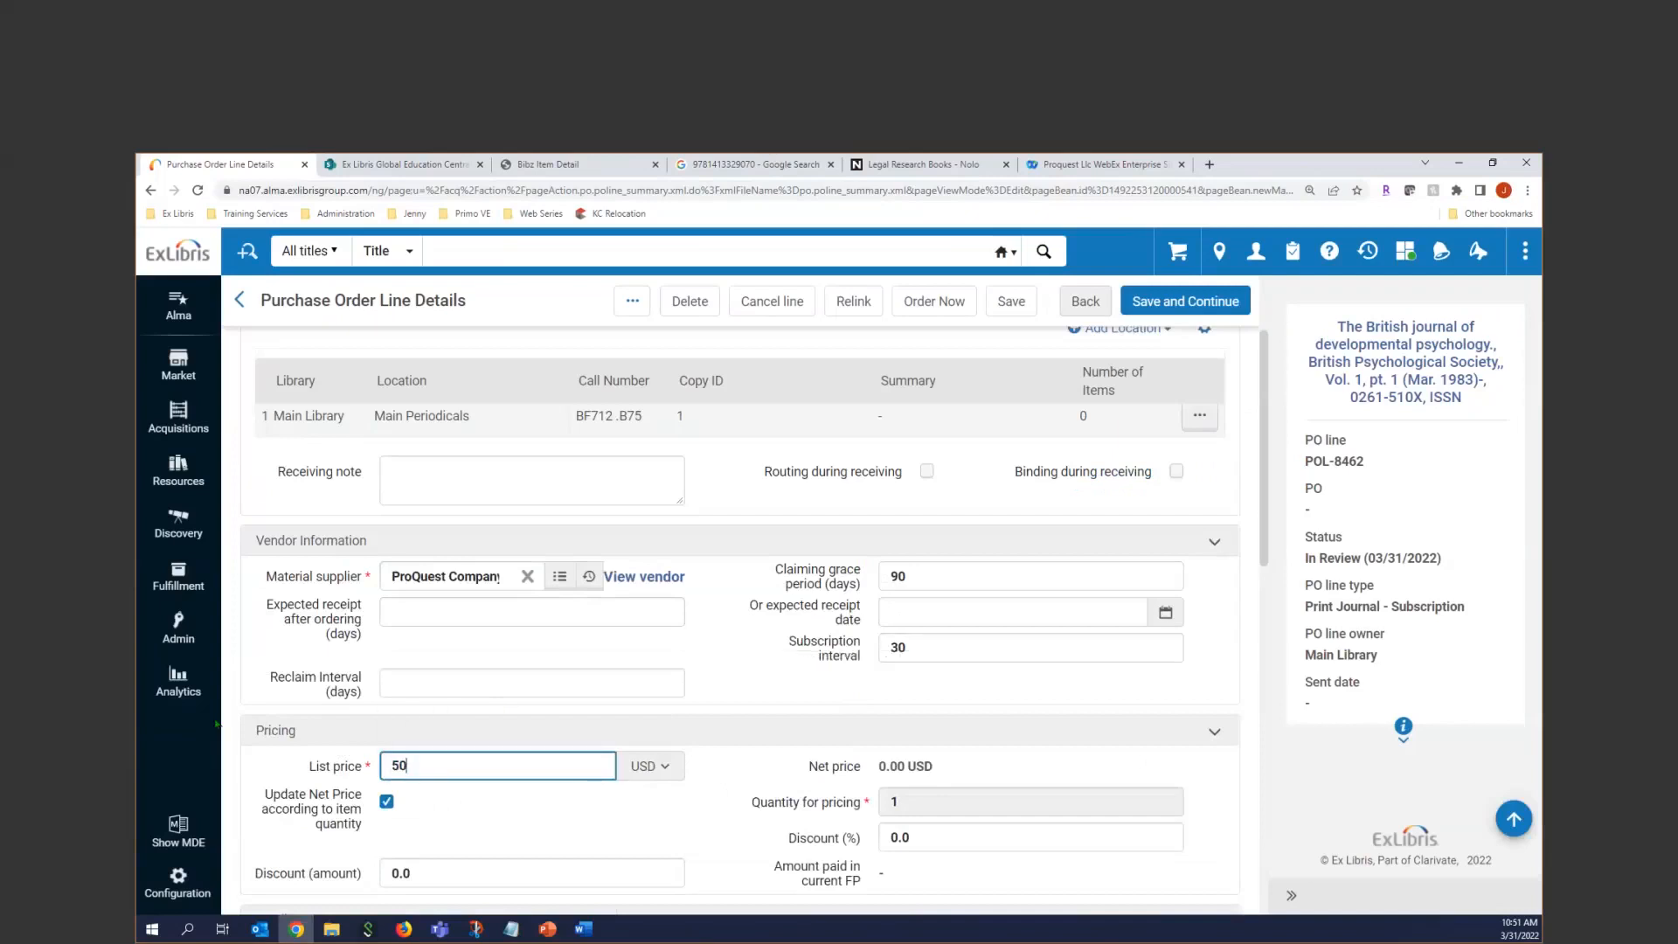
pyautogui.press('BackSpace')
pyautogui.press('BackSpace')
pyautogui.write('150.00')
# Fund the PO line with 150.00 USD, 100%, from the E: Humanities (FY2022) fund.
pyautogui.scroll(-2, 505, 805)
pyautogui.scroll(-3, 466, 791)
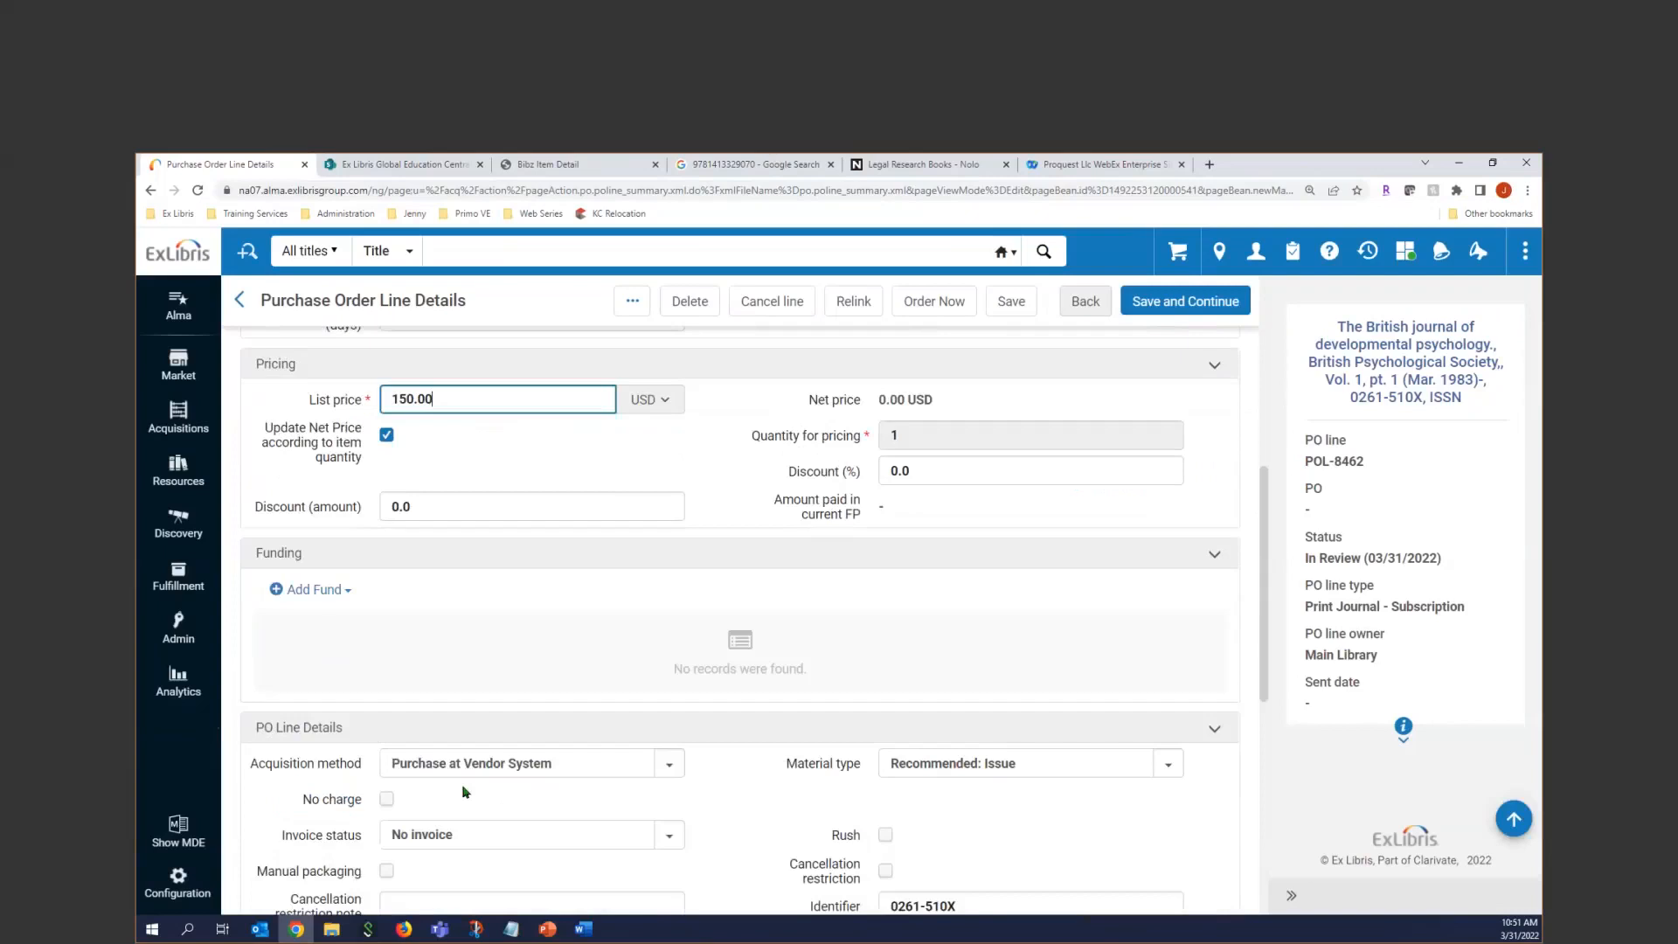
pyautogui.click(302, 590)
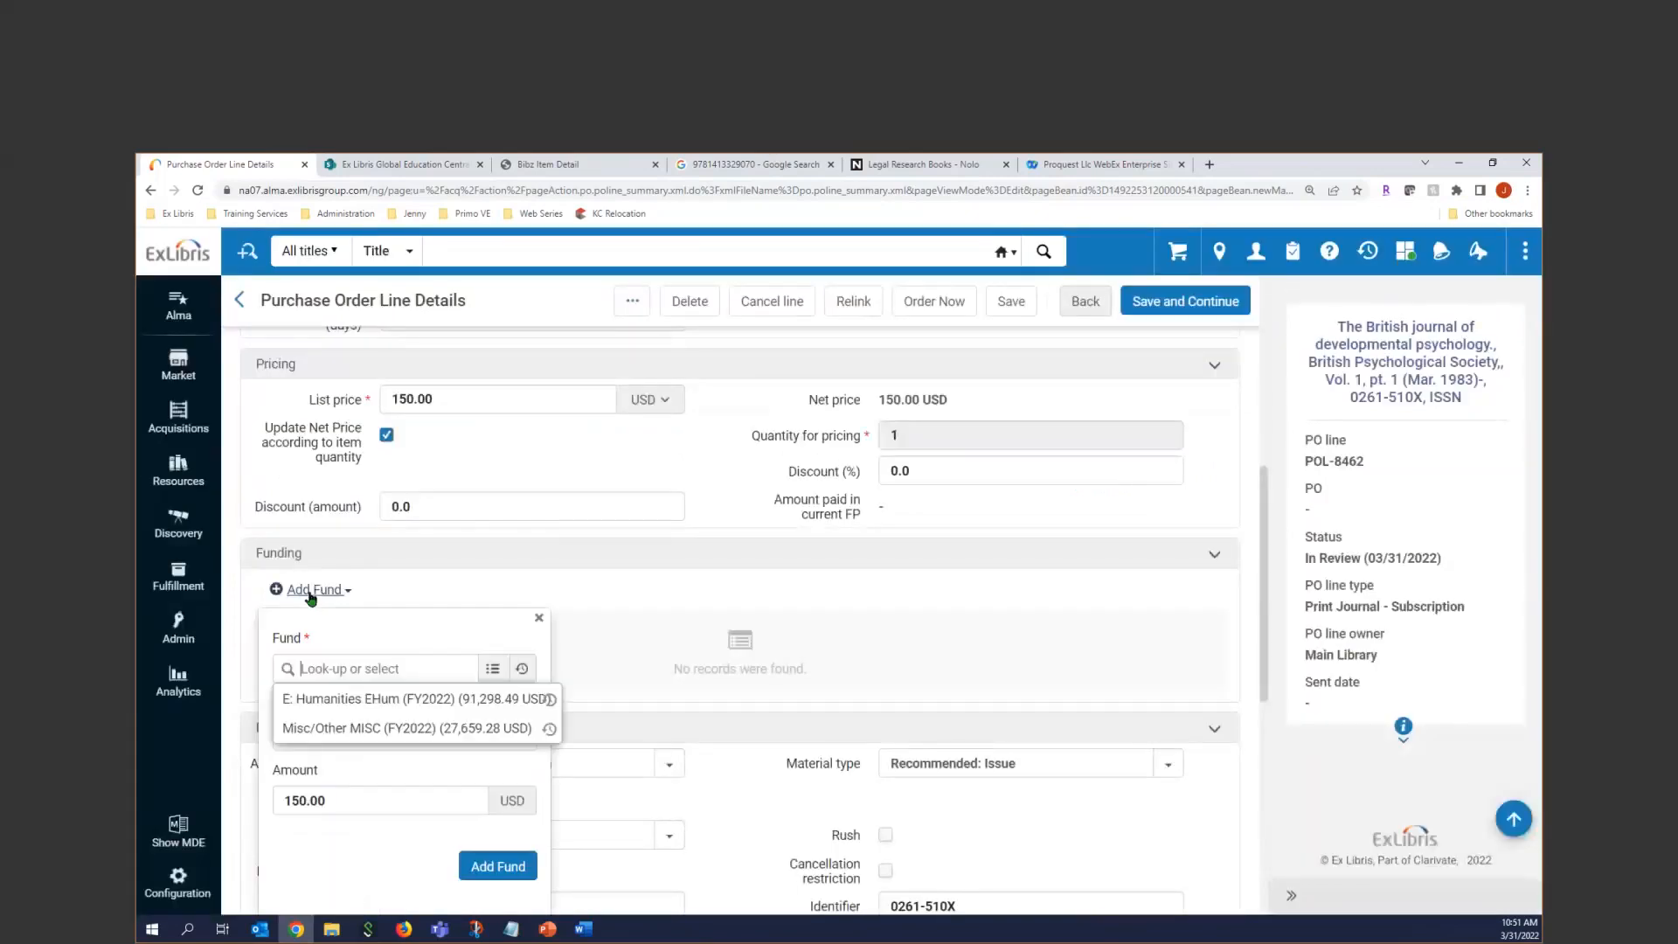
pyautogui.click(342, 707)
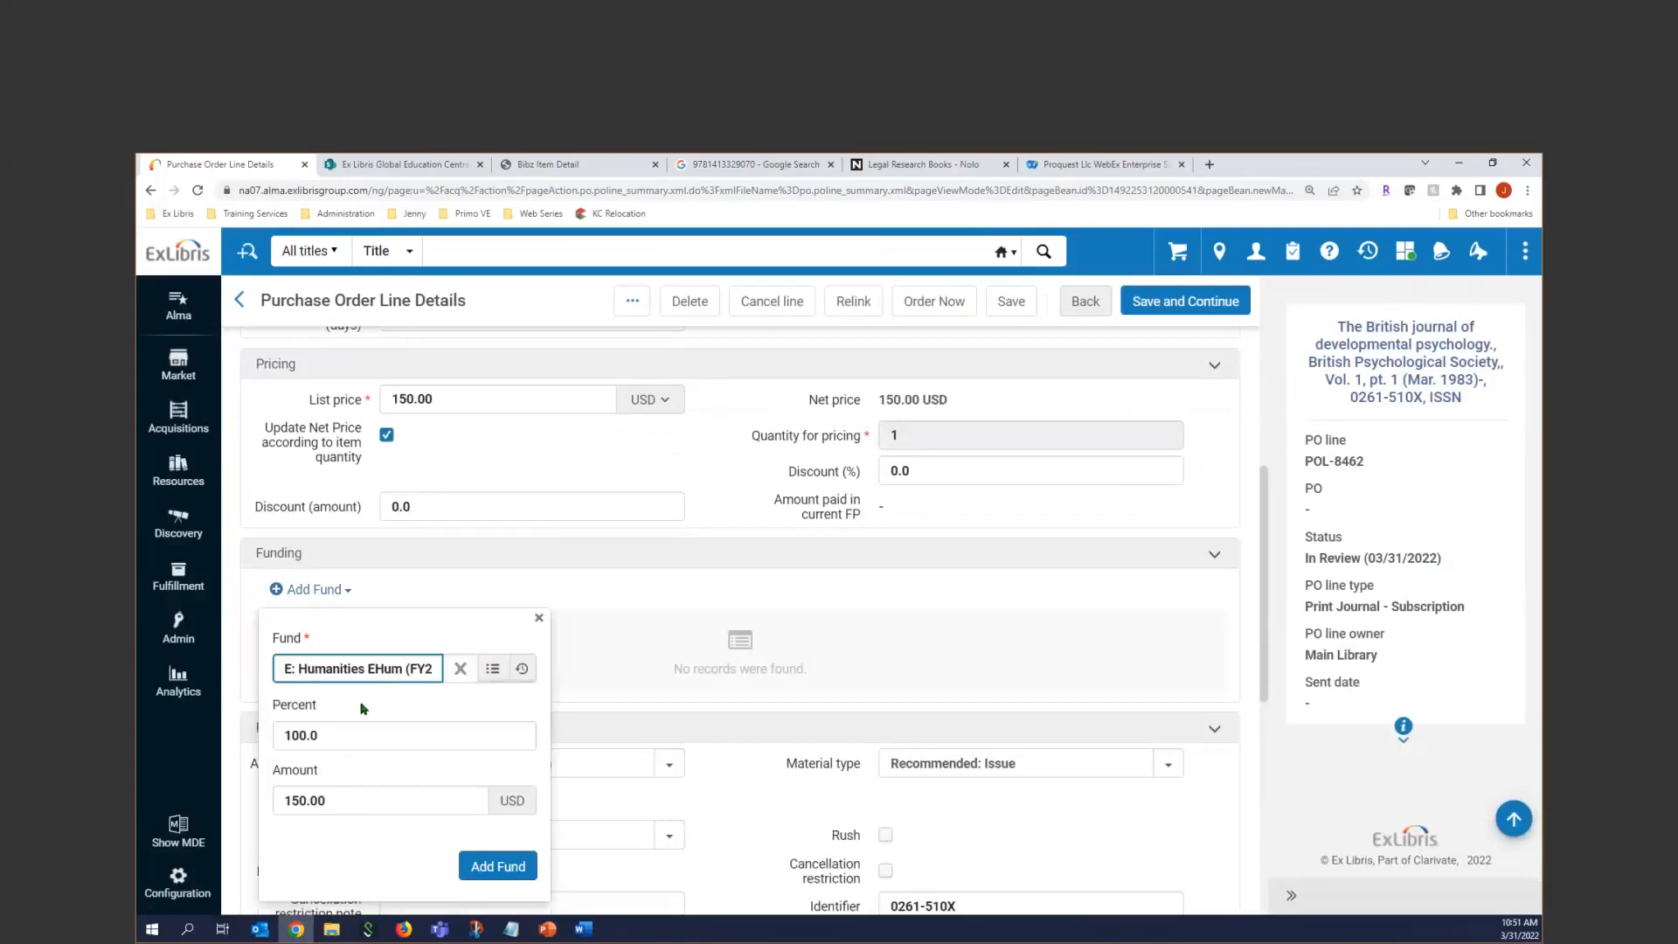
pyautogui.click(498, 866)
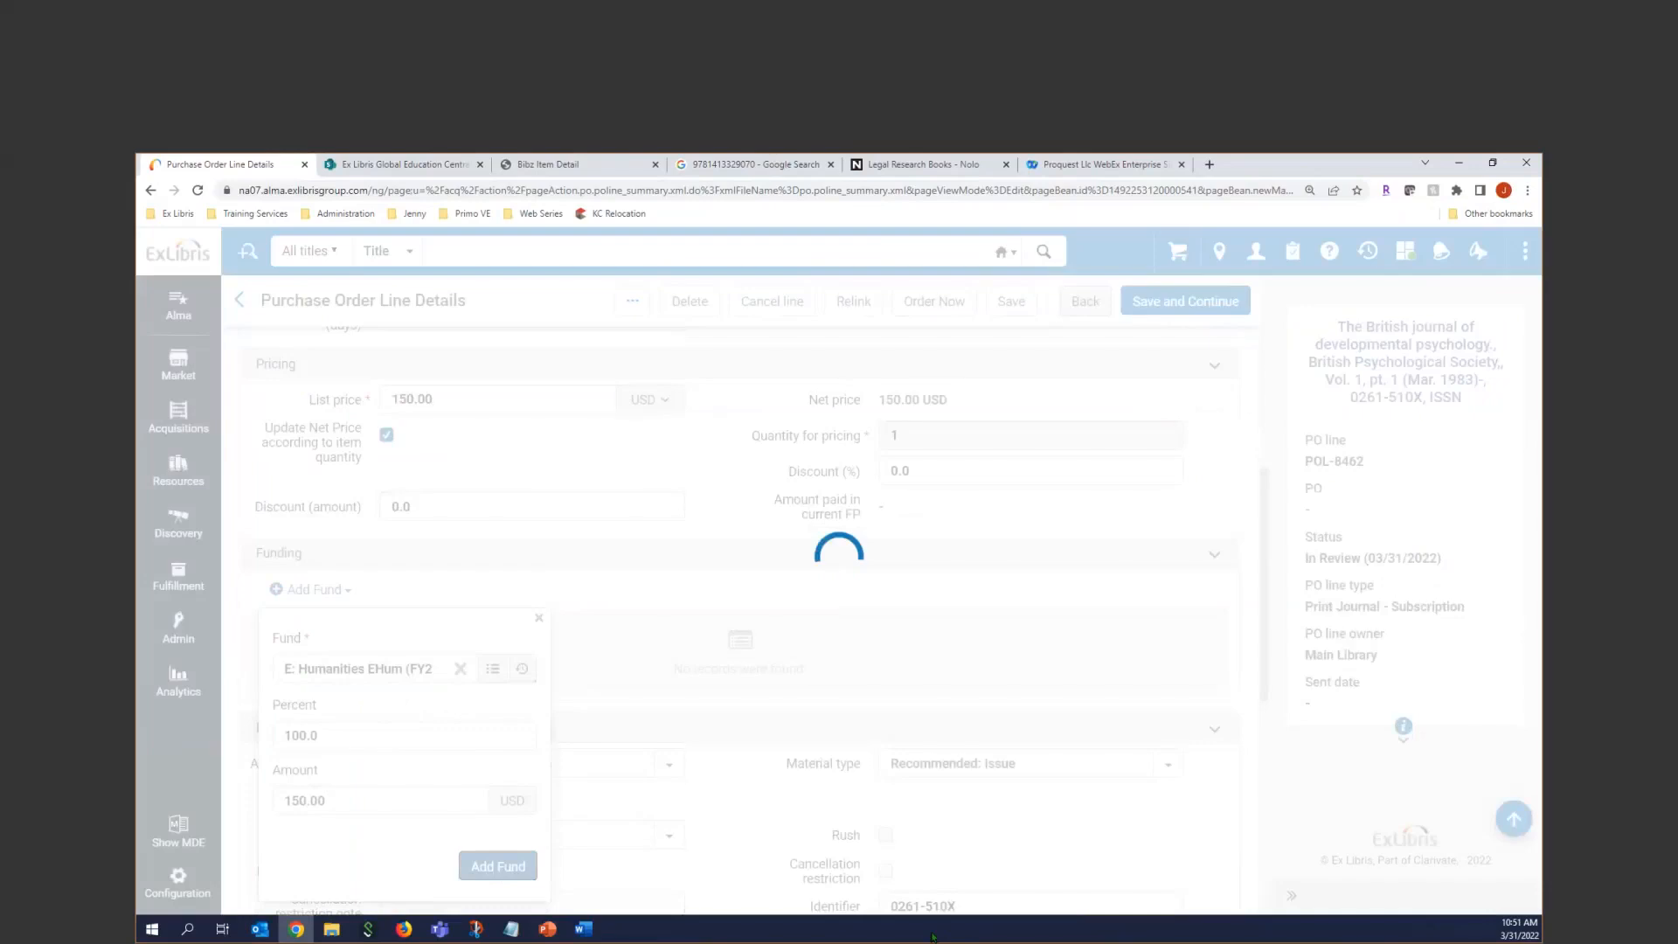
# Set the 1st reporting code to Sciences, the 2nd to Psychology and the 3rd to Physical.
pyautogui.scroll(-5, 1042, 798)
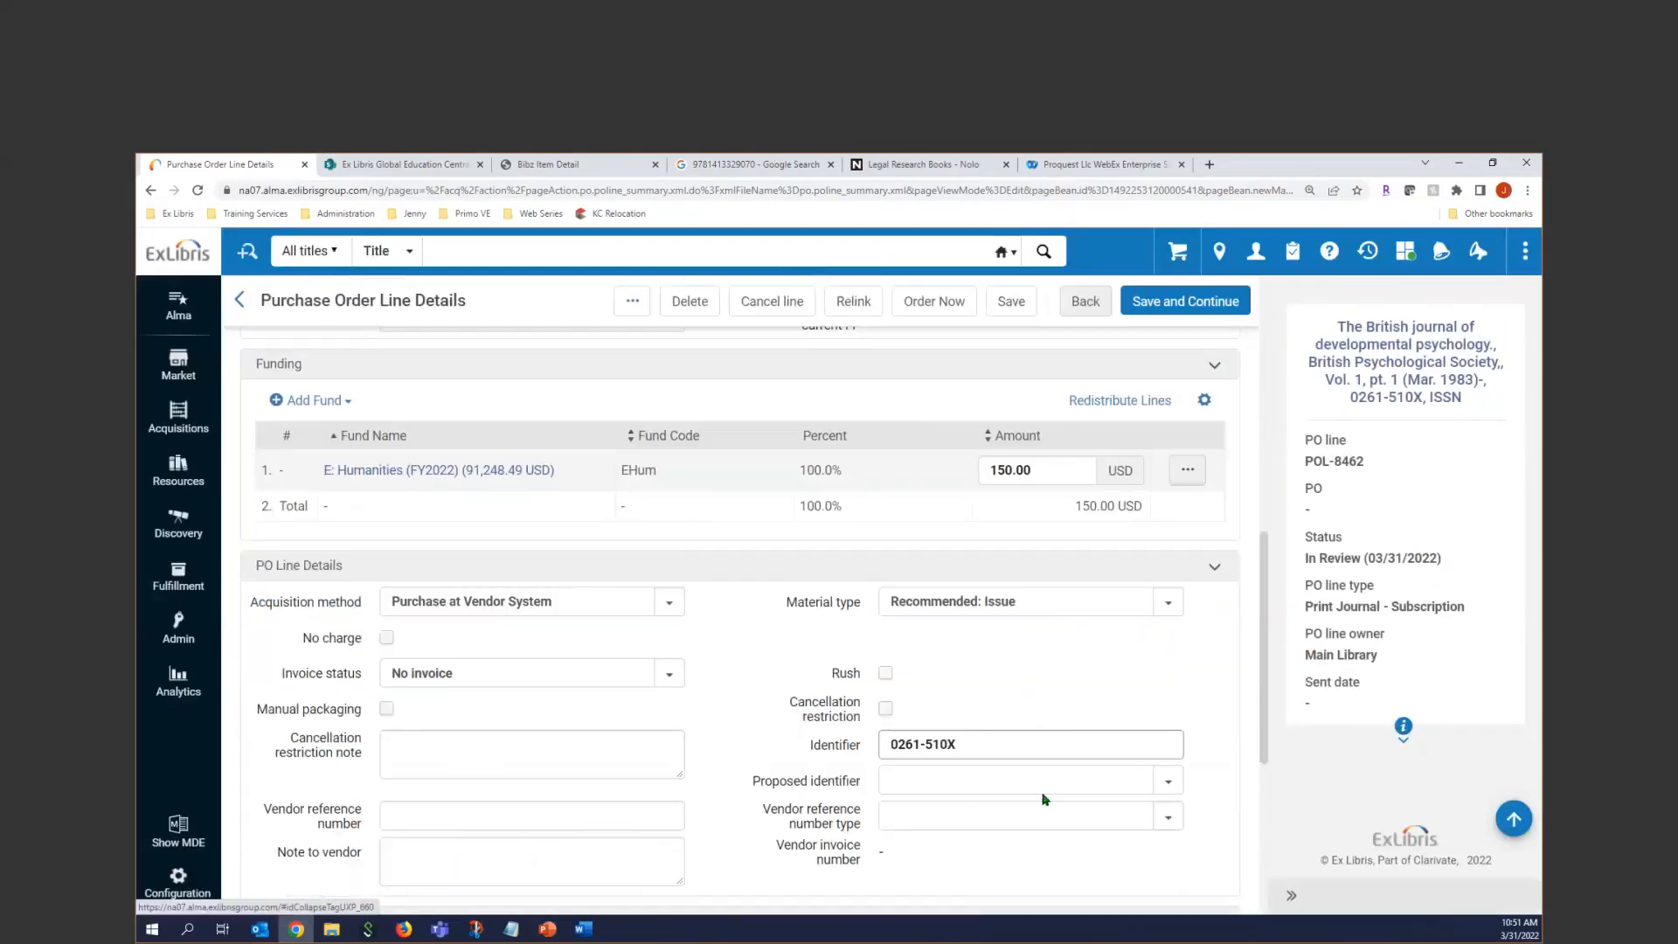
pyautogui.scroll(-2, 1043, 798)
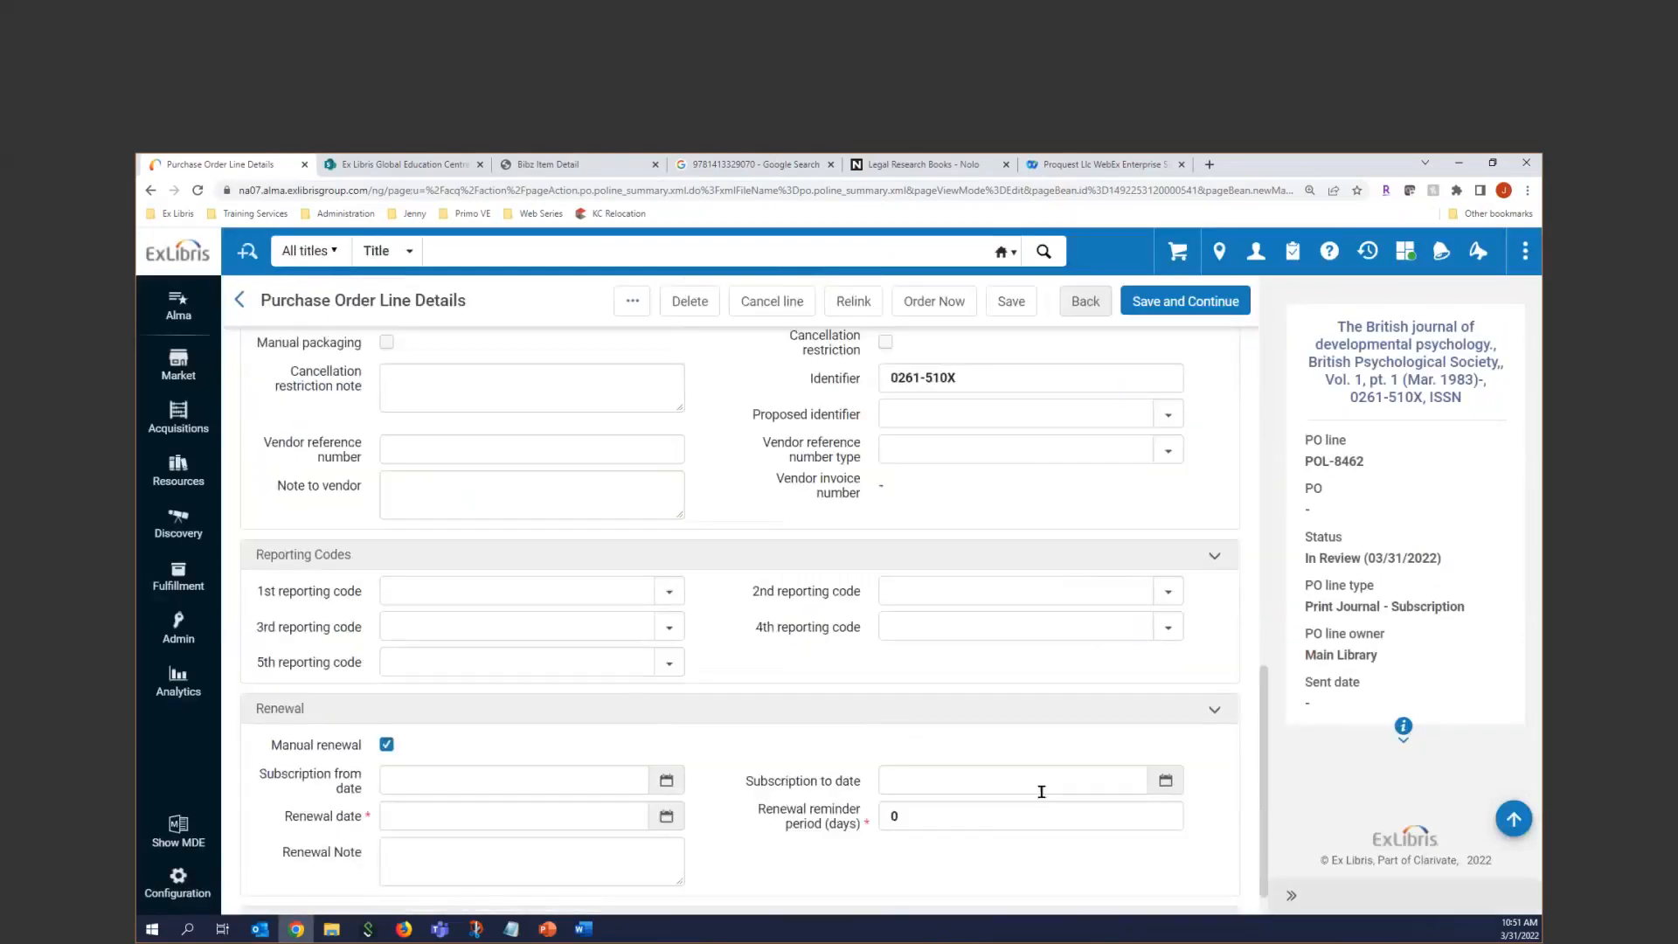
pyautogui.click(657, 636)
pyautogui.click(415, 666)
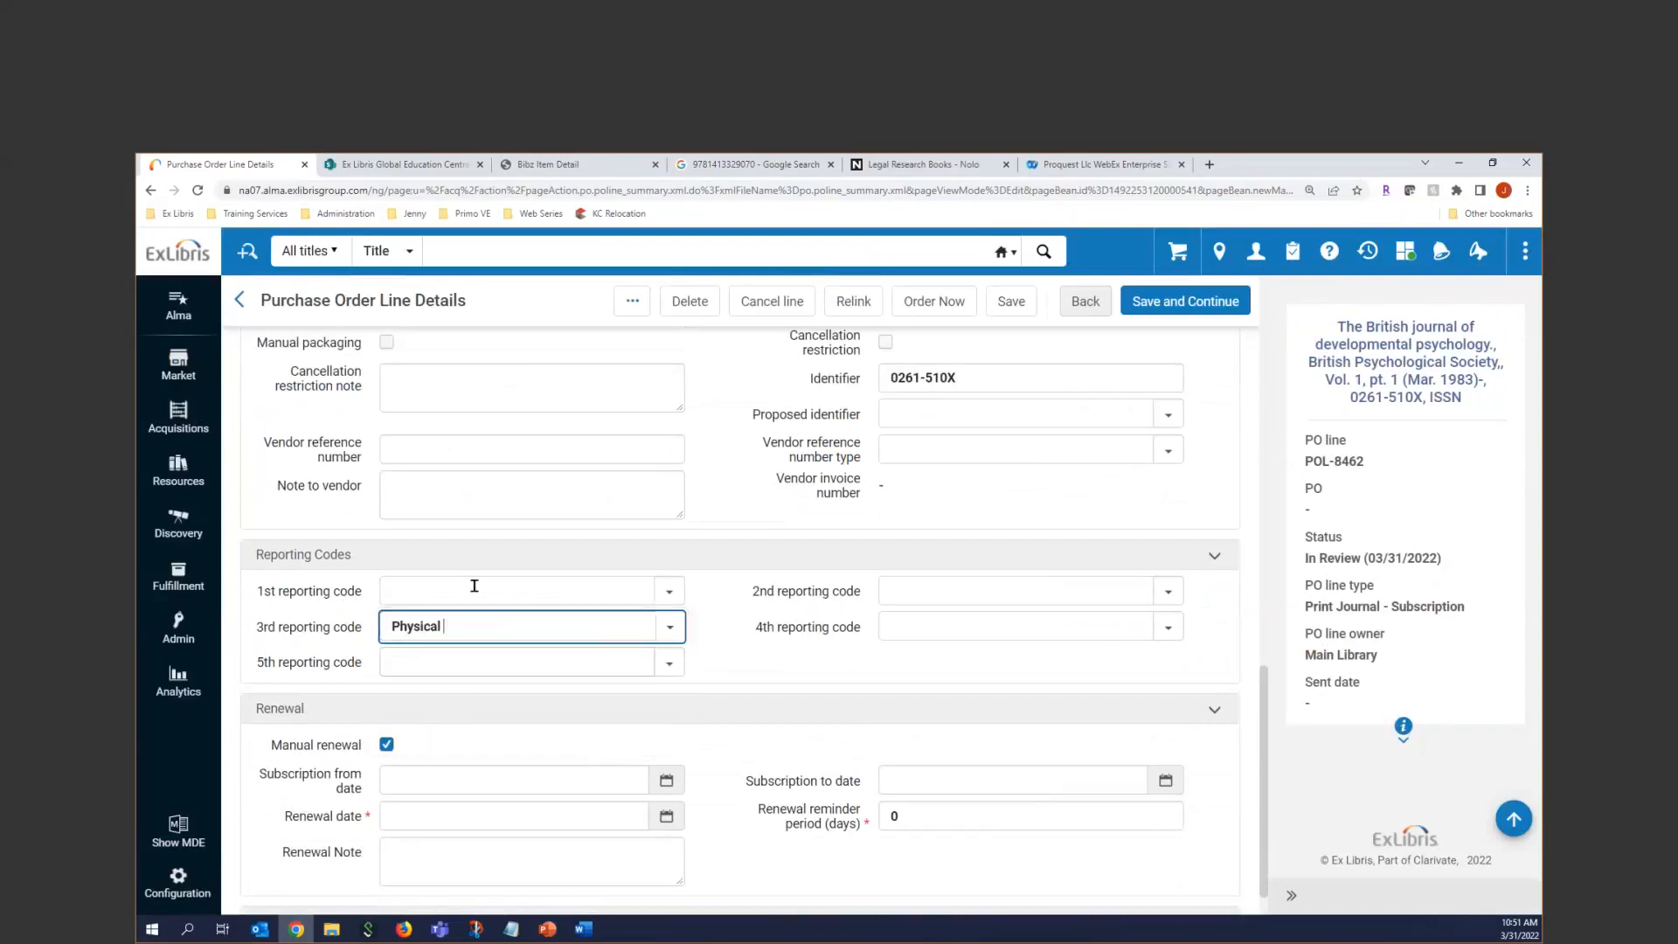
pyautogui.click(671, 631)
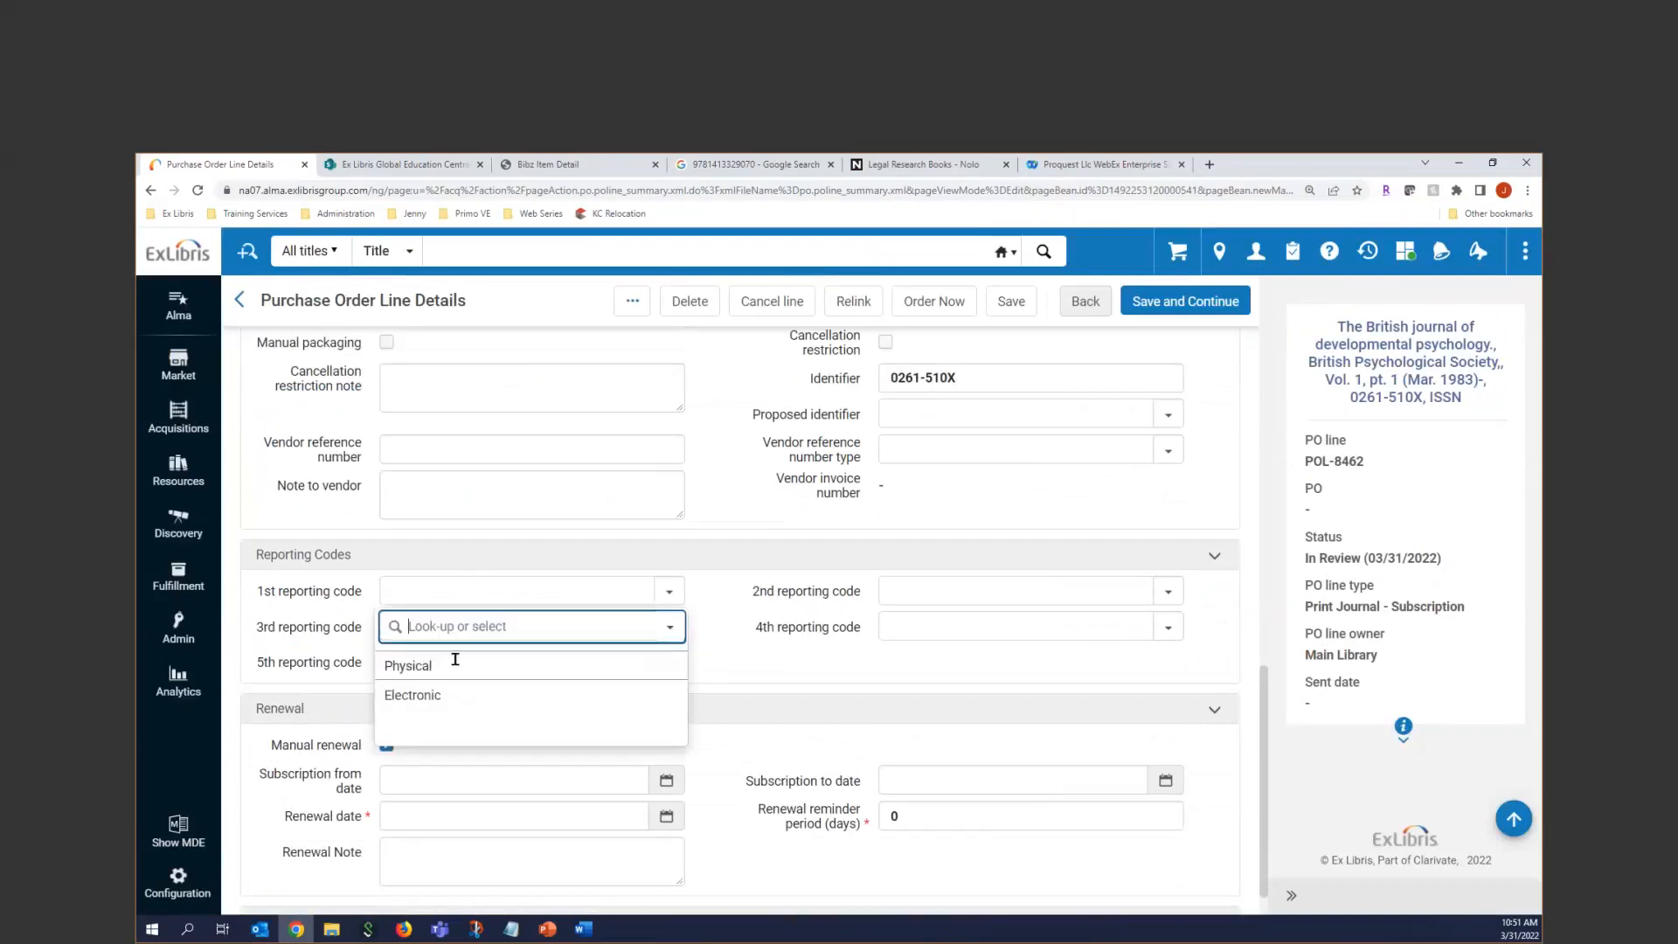
pyautogui.click(456, 584)
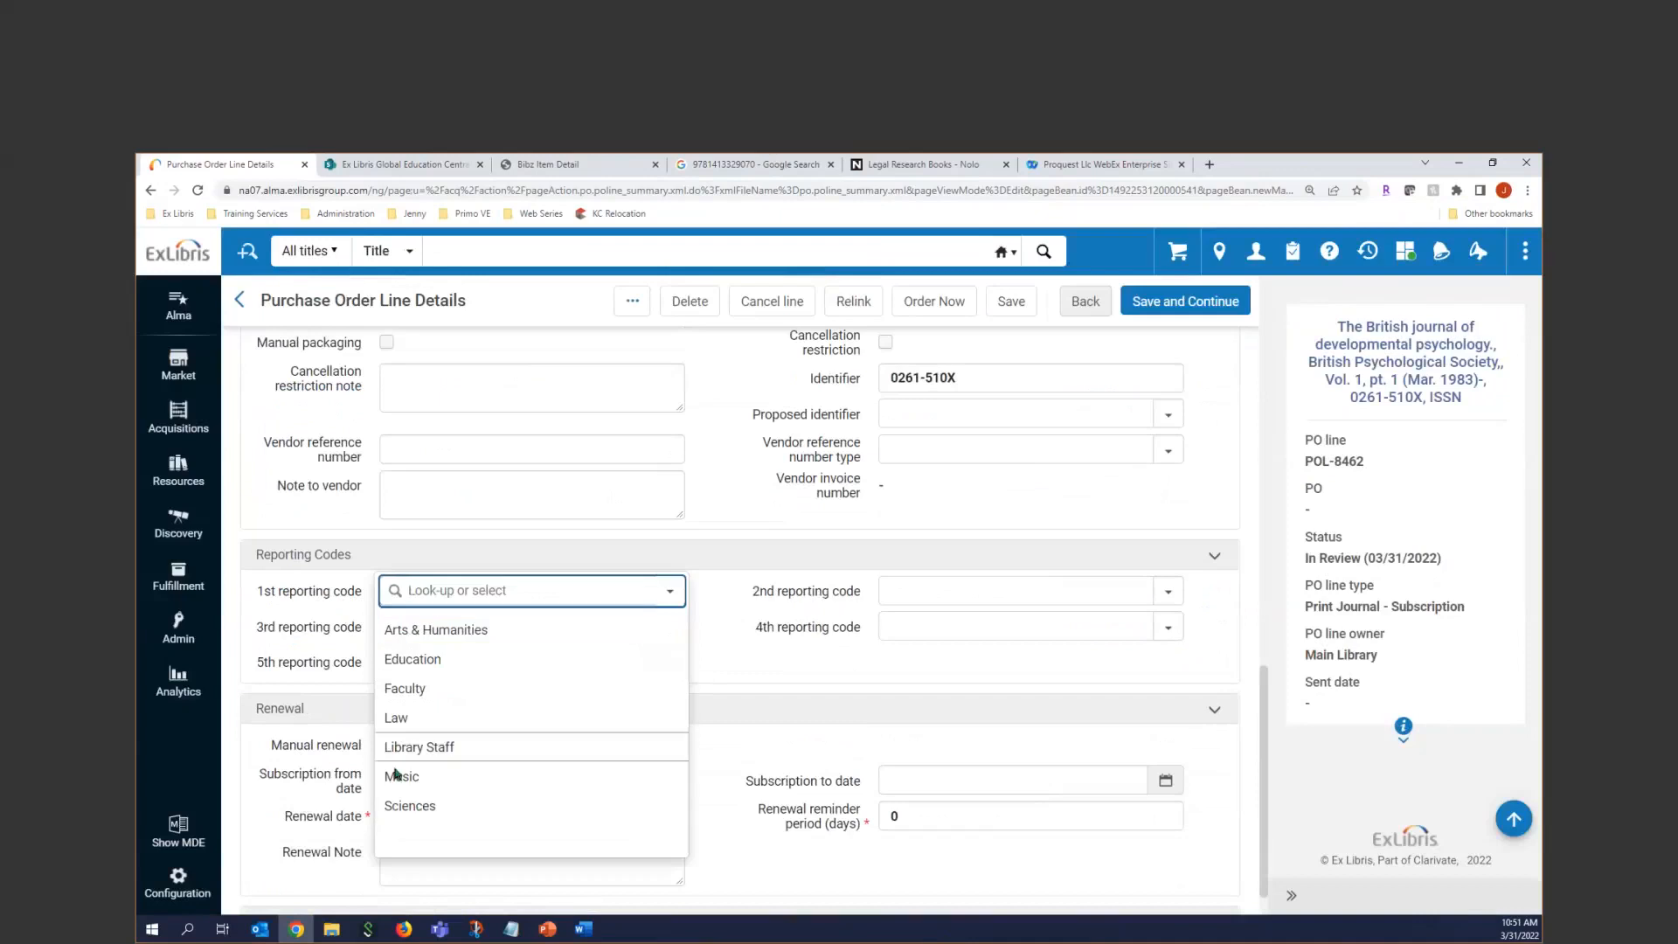
pyautogui.click(410, 805)
pyautogui.click(898, 595)
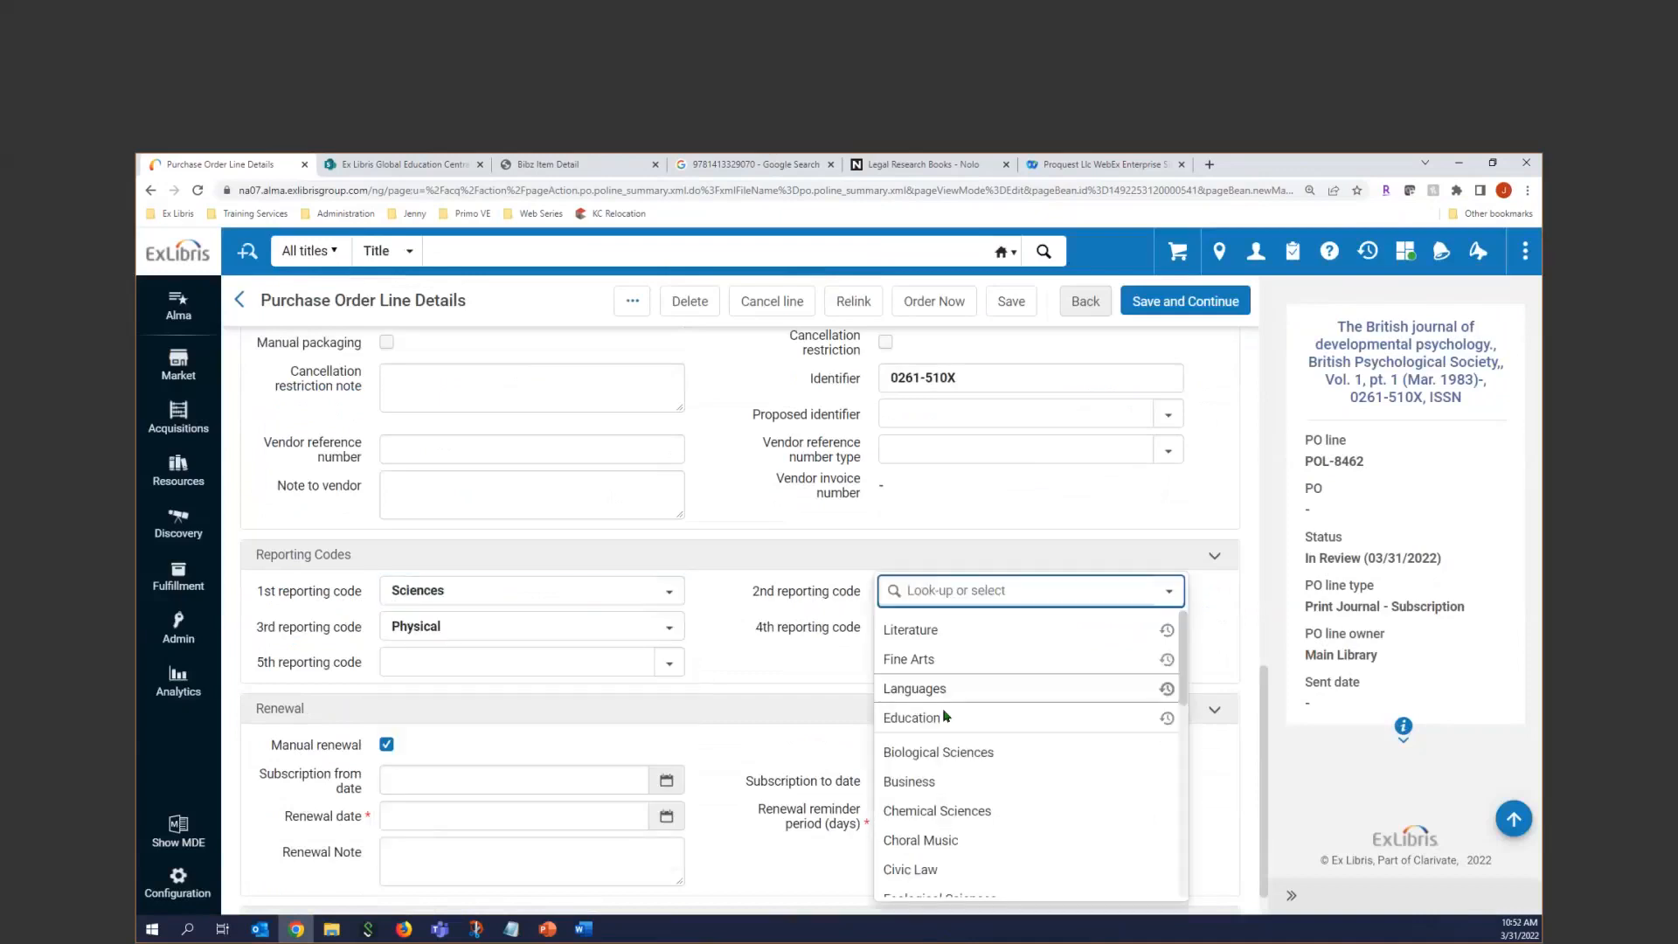
pyautogui.scroll(-6, 961, 786)
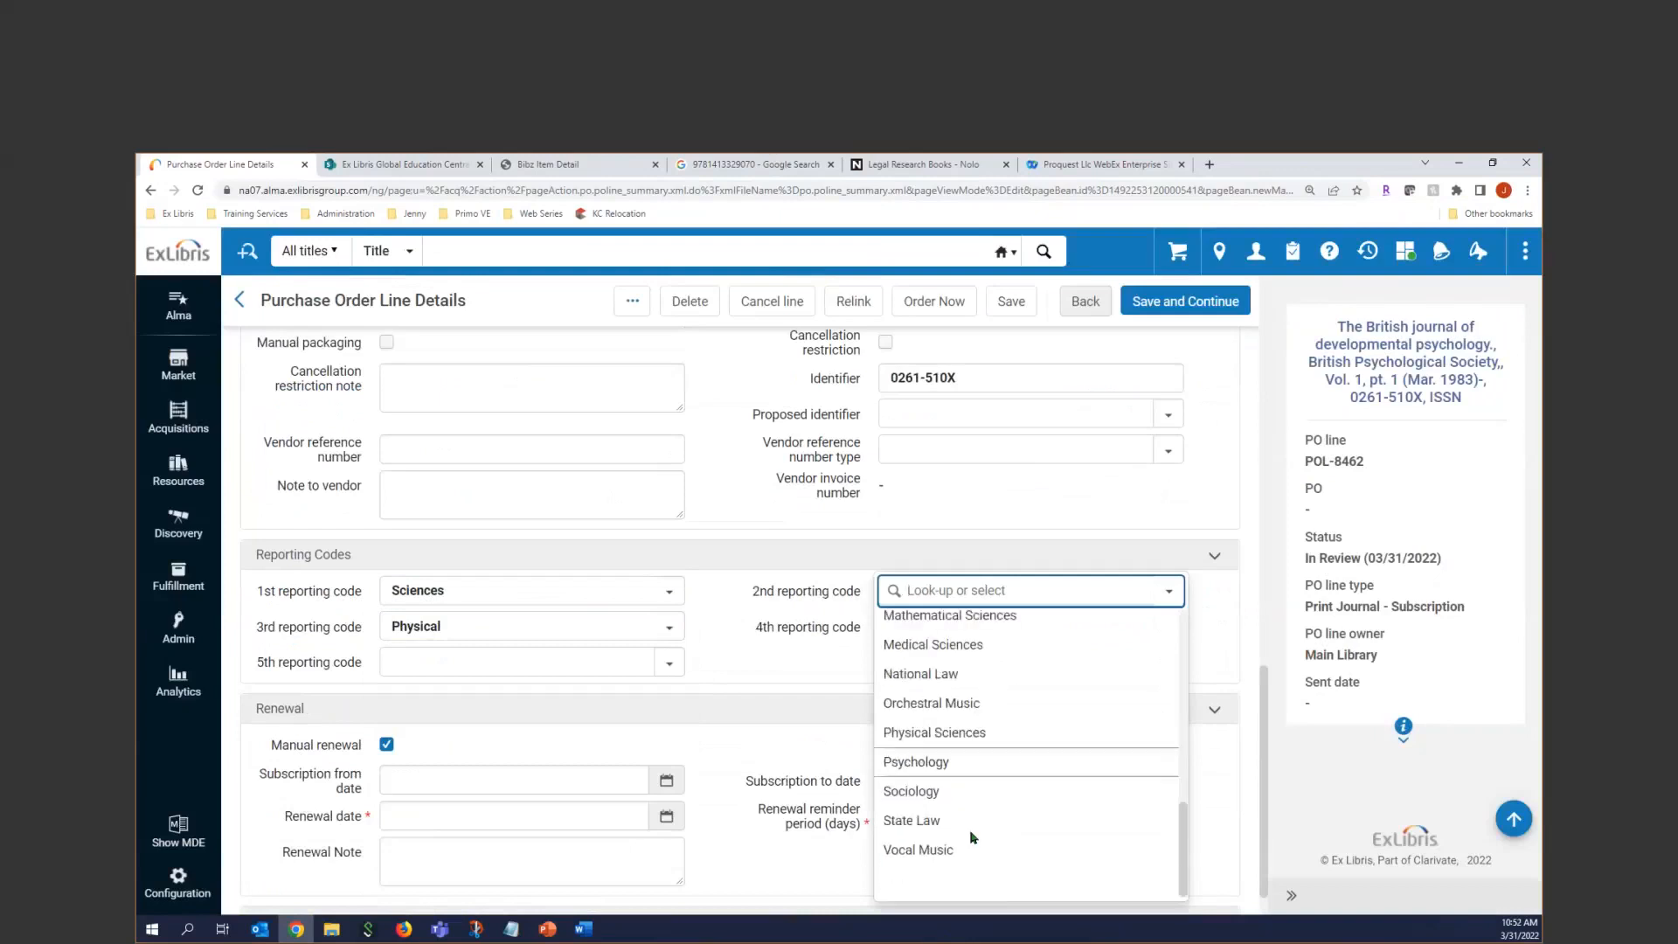
pyautogui.click(937, 770)
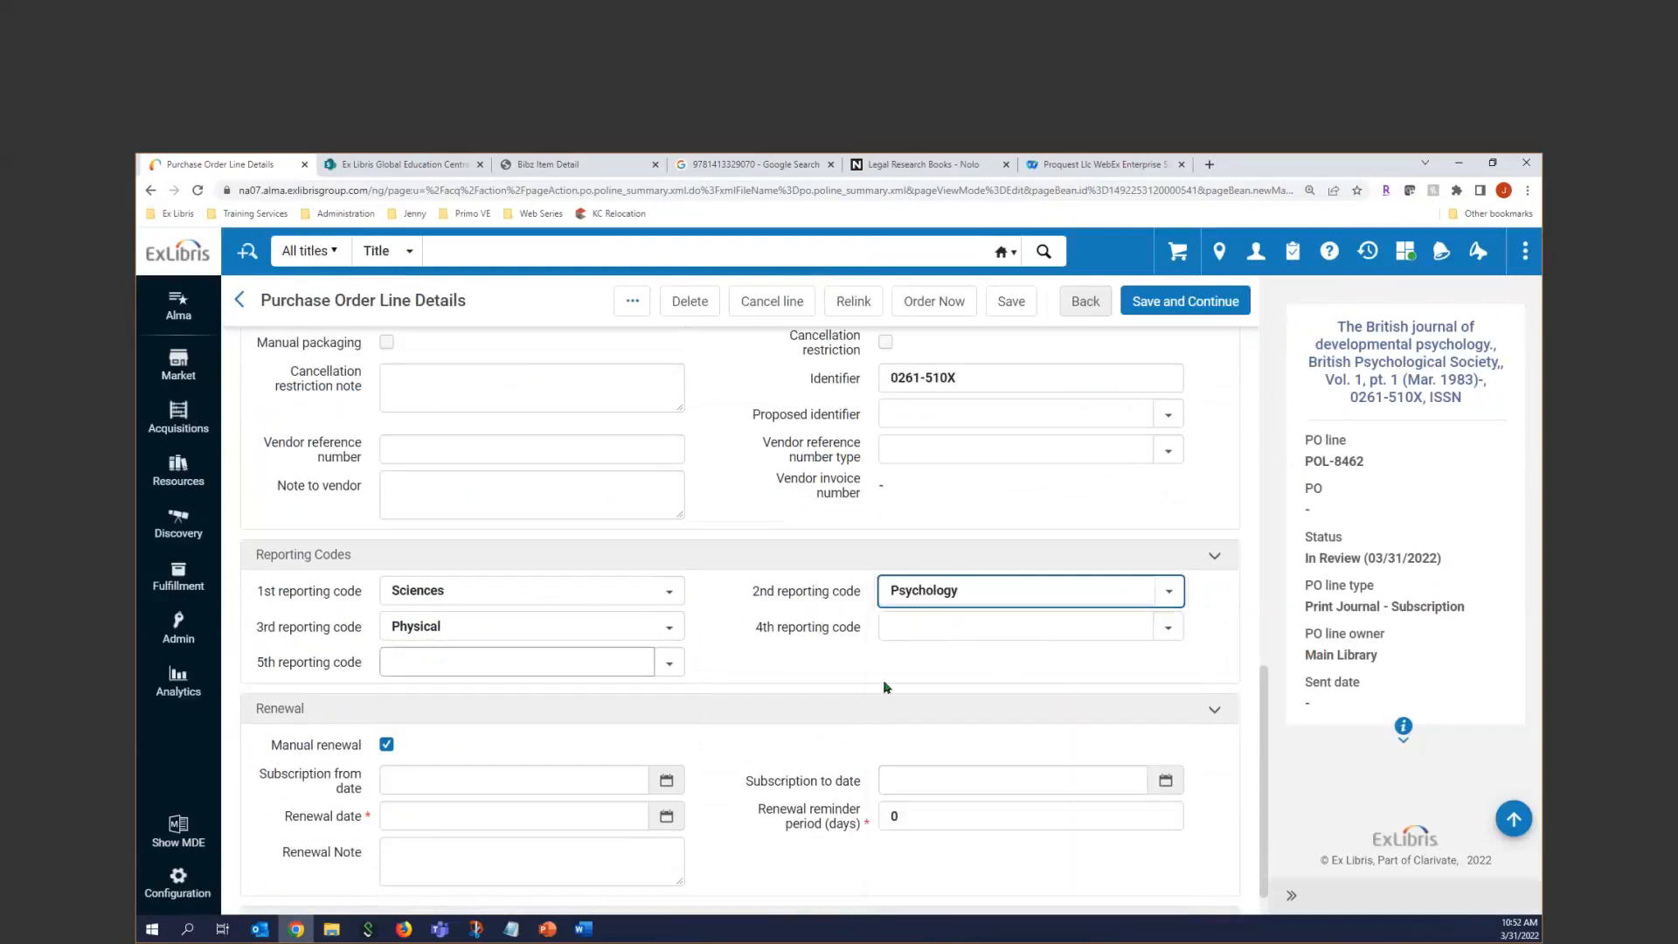
# Set the subscription's renewal date to 03/31/2023.
pyautogui.click(399, 823)
pyautogui.scroll(-2, 500, 868)
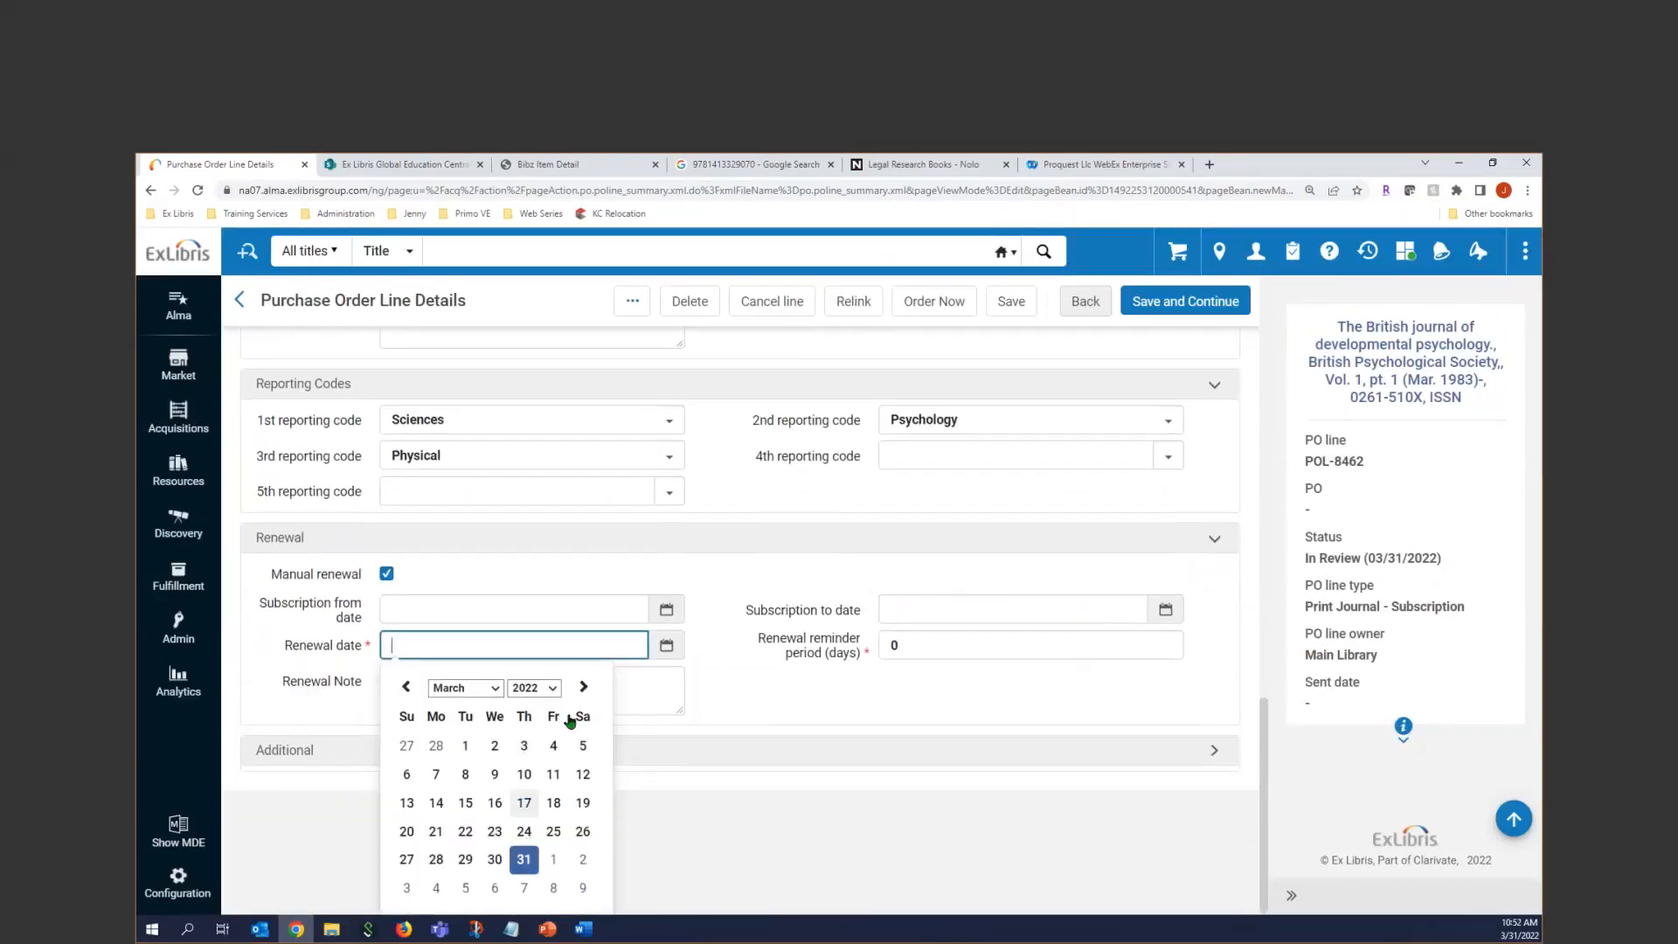
pyautogui.click(551, 690)
pyautogui.scroll(-2, 532, 671)
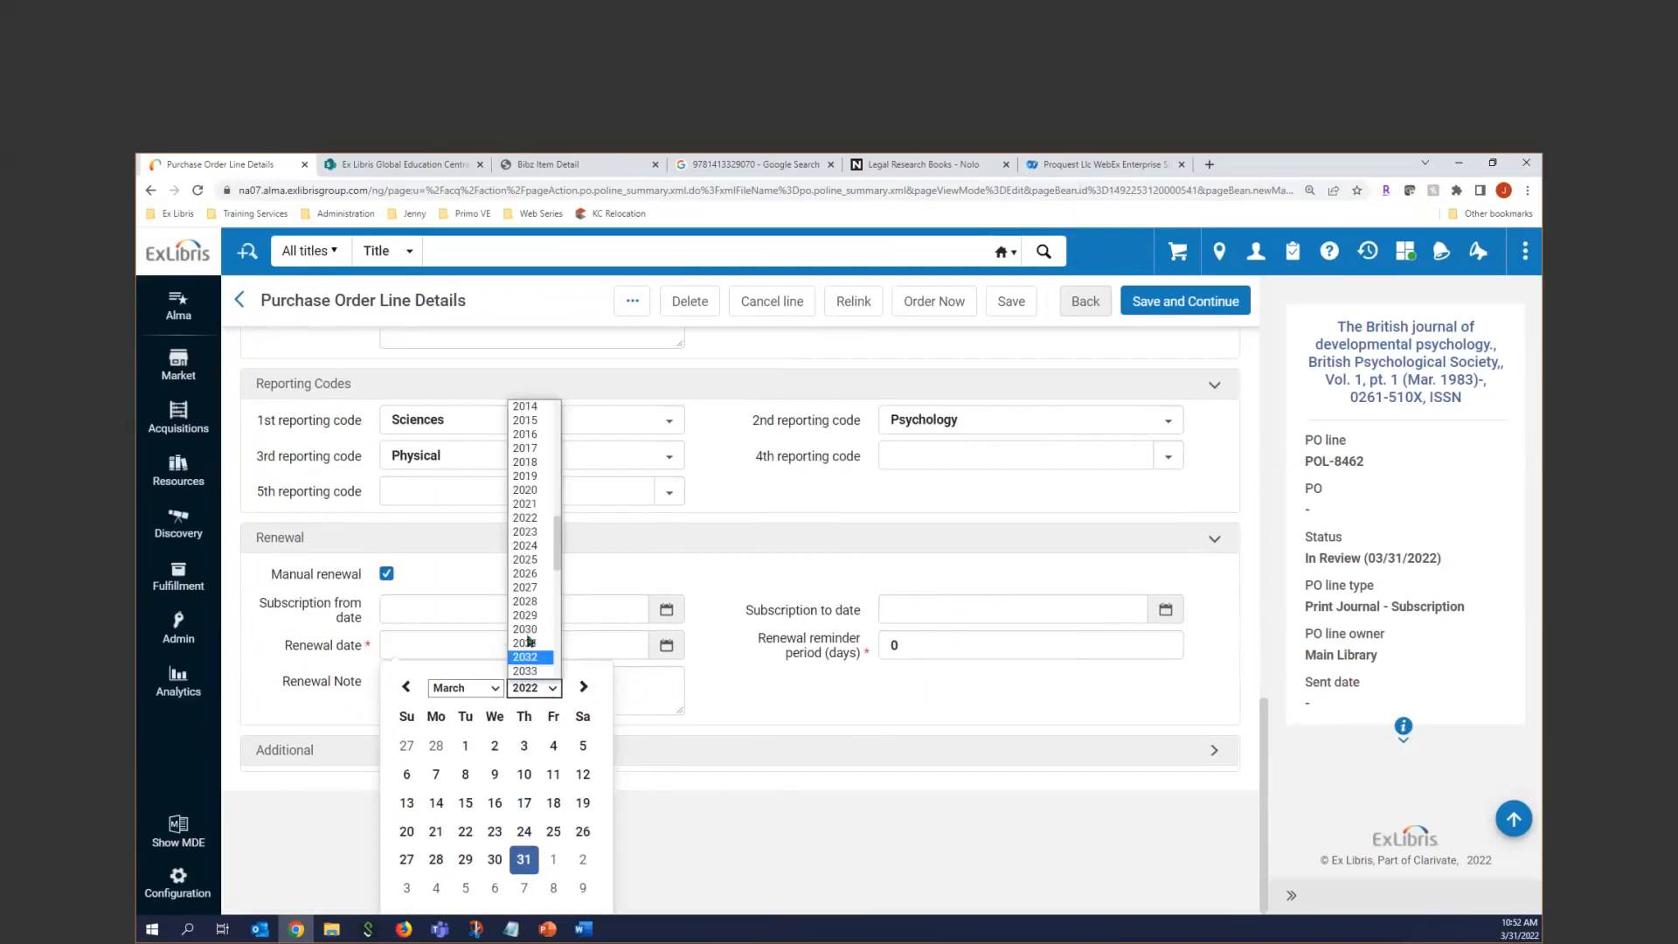
pyautogui.click(527, 545)
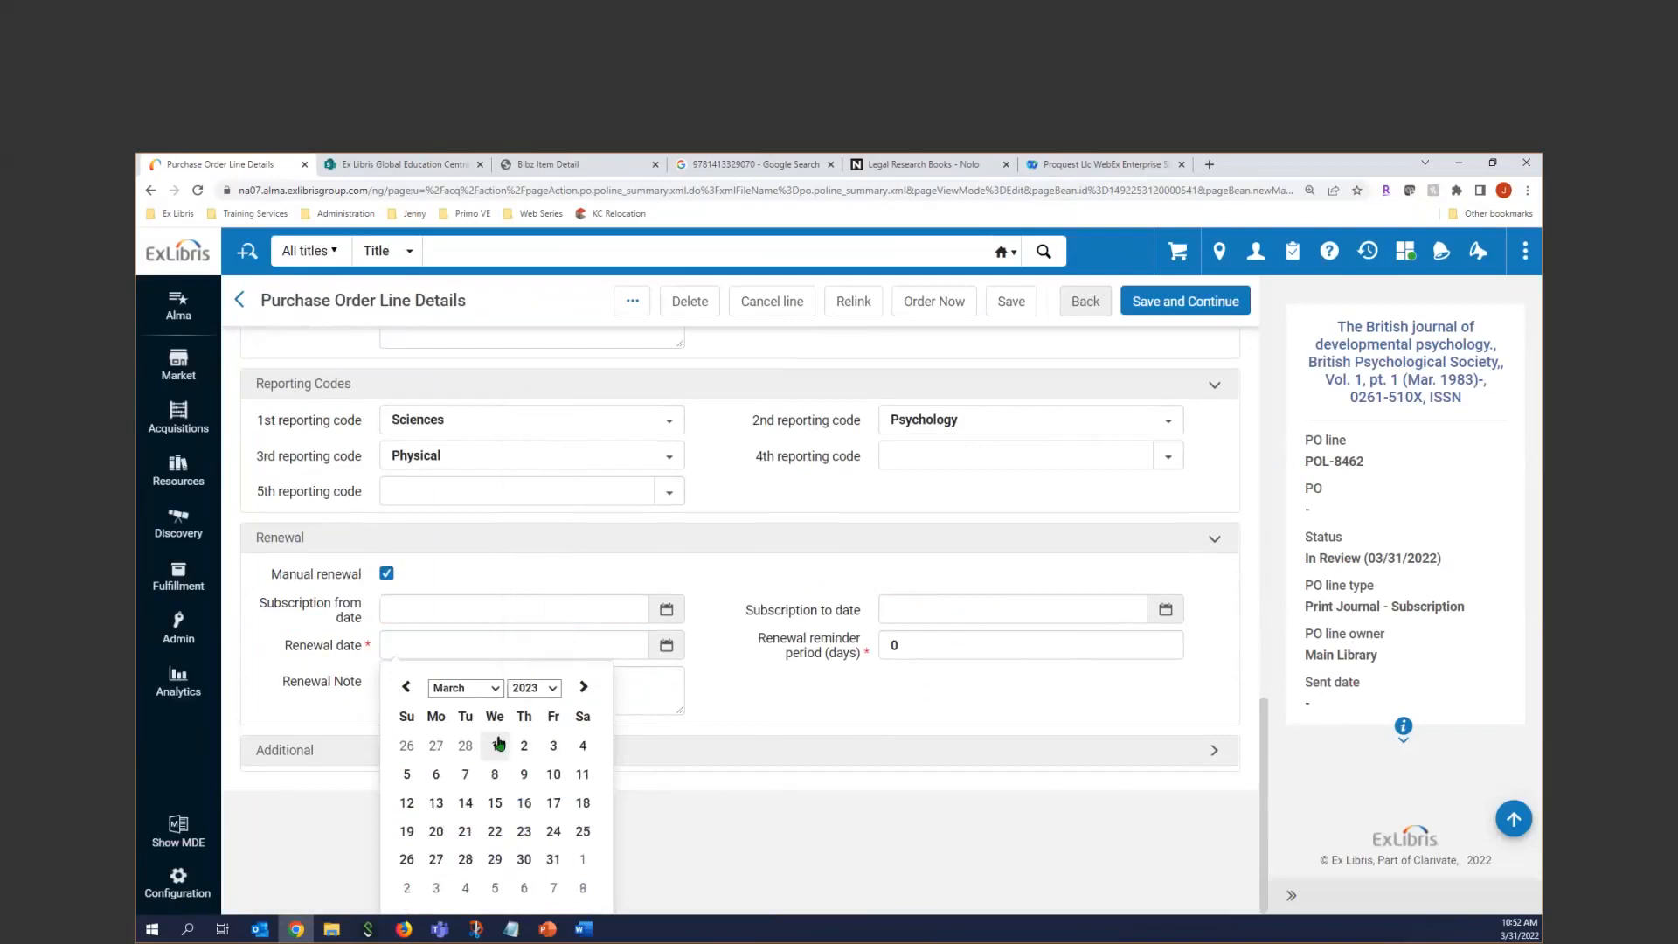
pyautogui.click(553, 859)
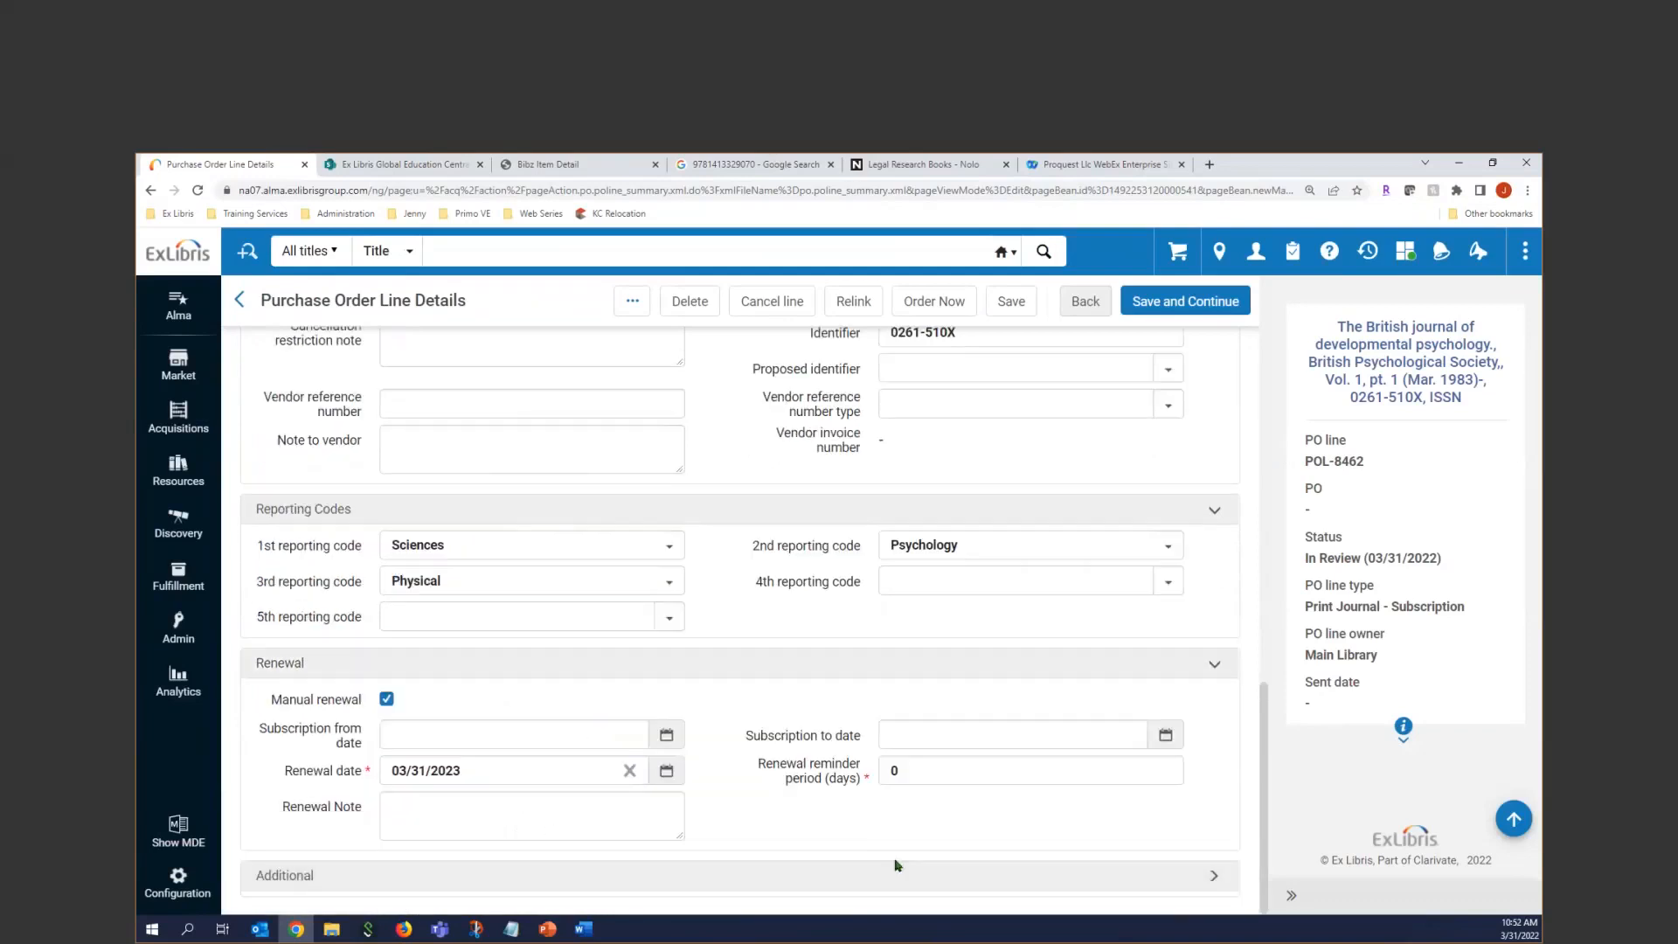
# Set the renewal reminder period to 60 days and send the journal order immediately with Order Now.
pyautogui.doubleClick(895, 770)
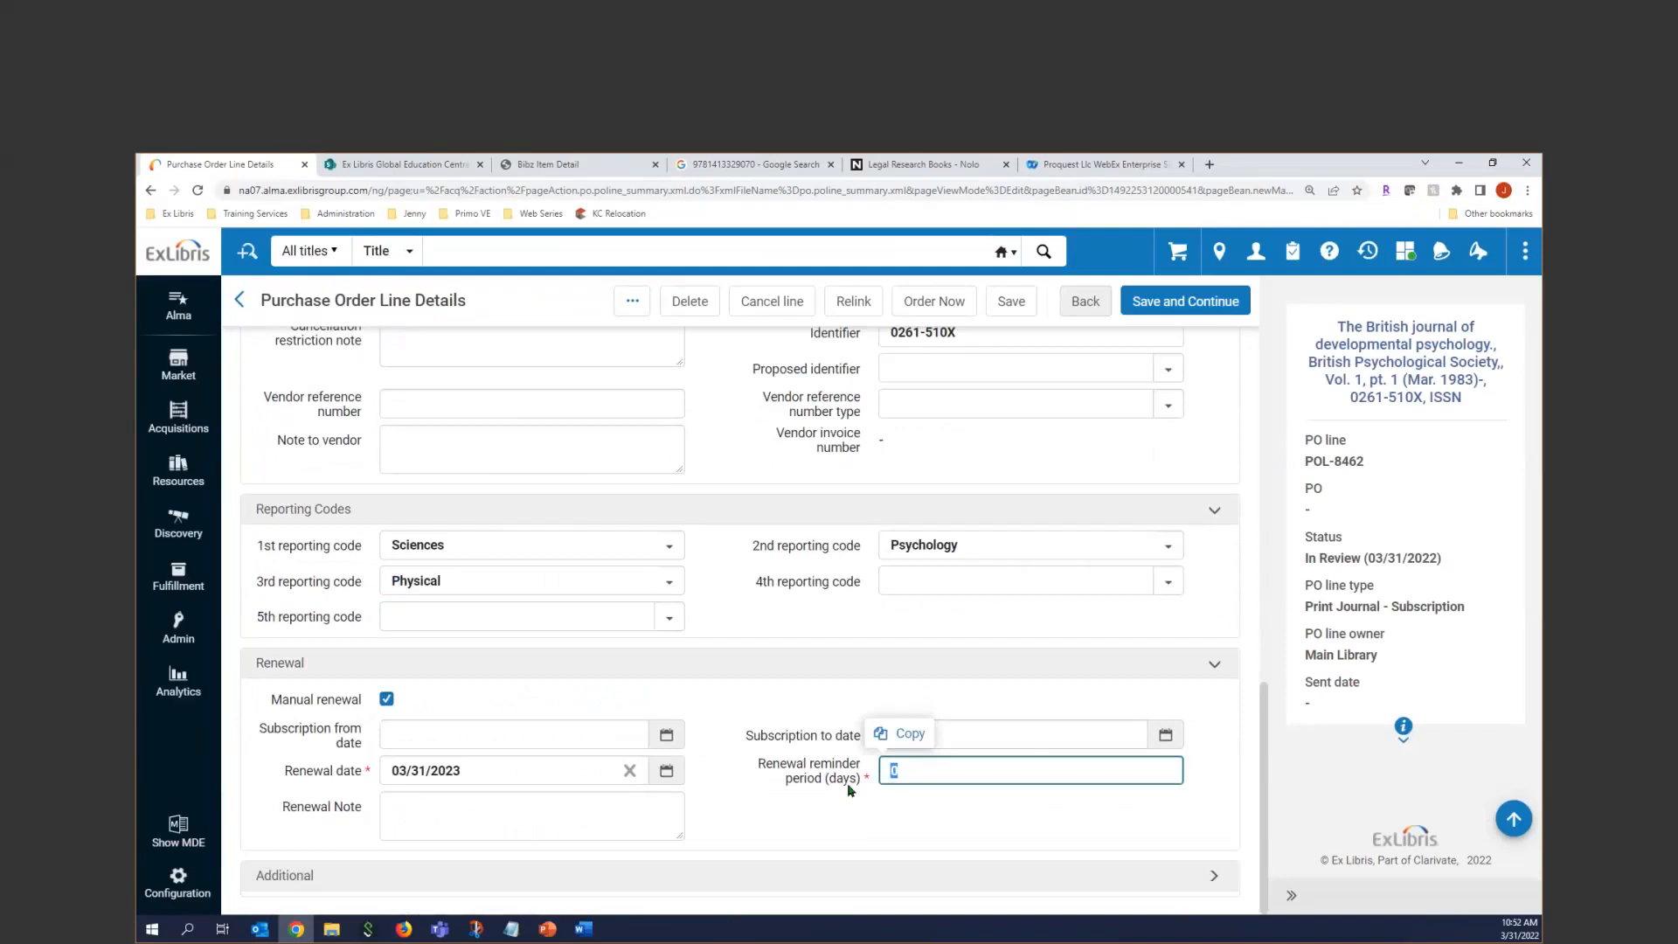
pyautogui.write('60')
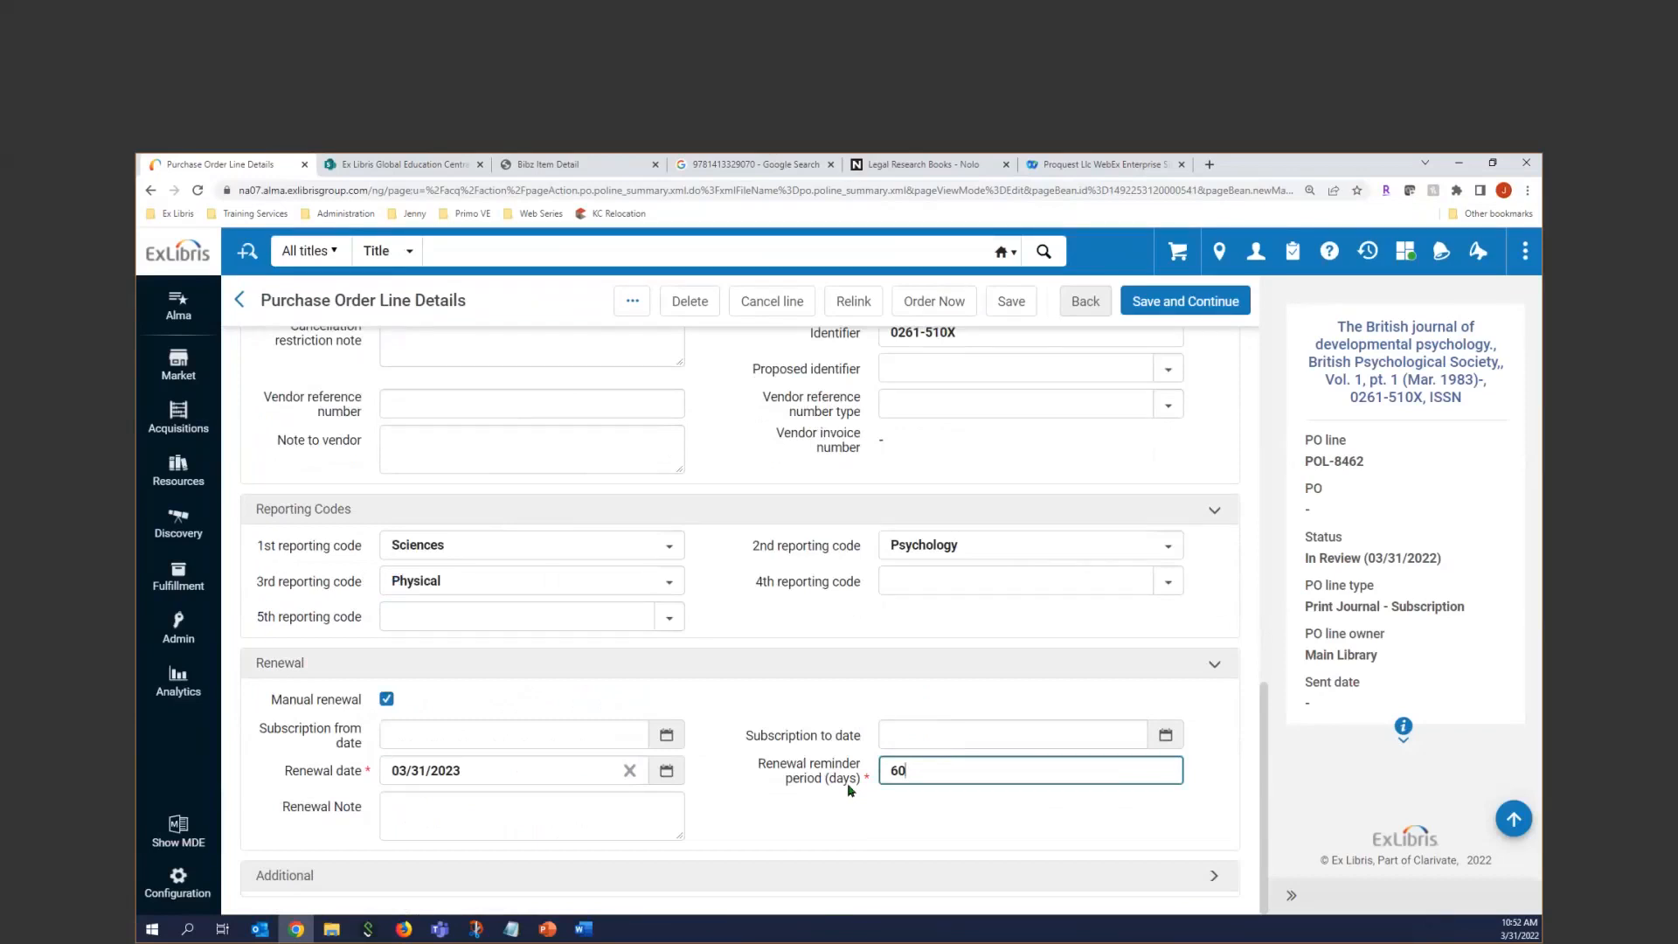
pyautogui.click(948, 311)
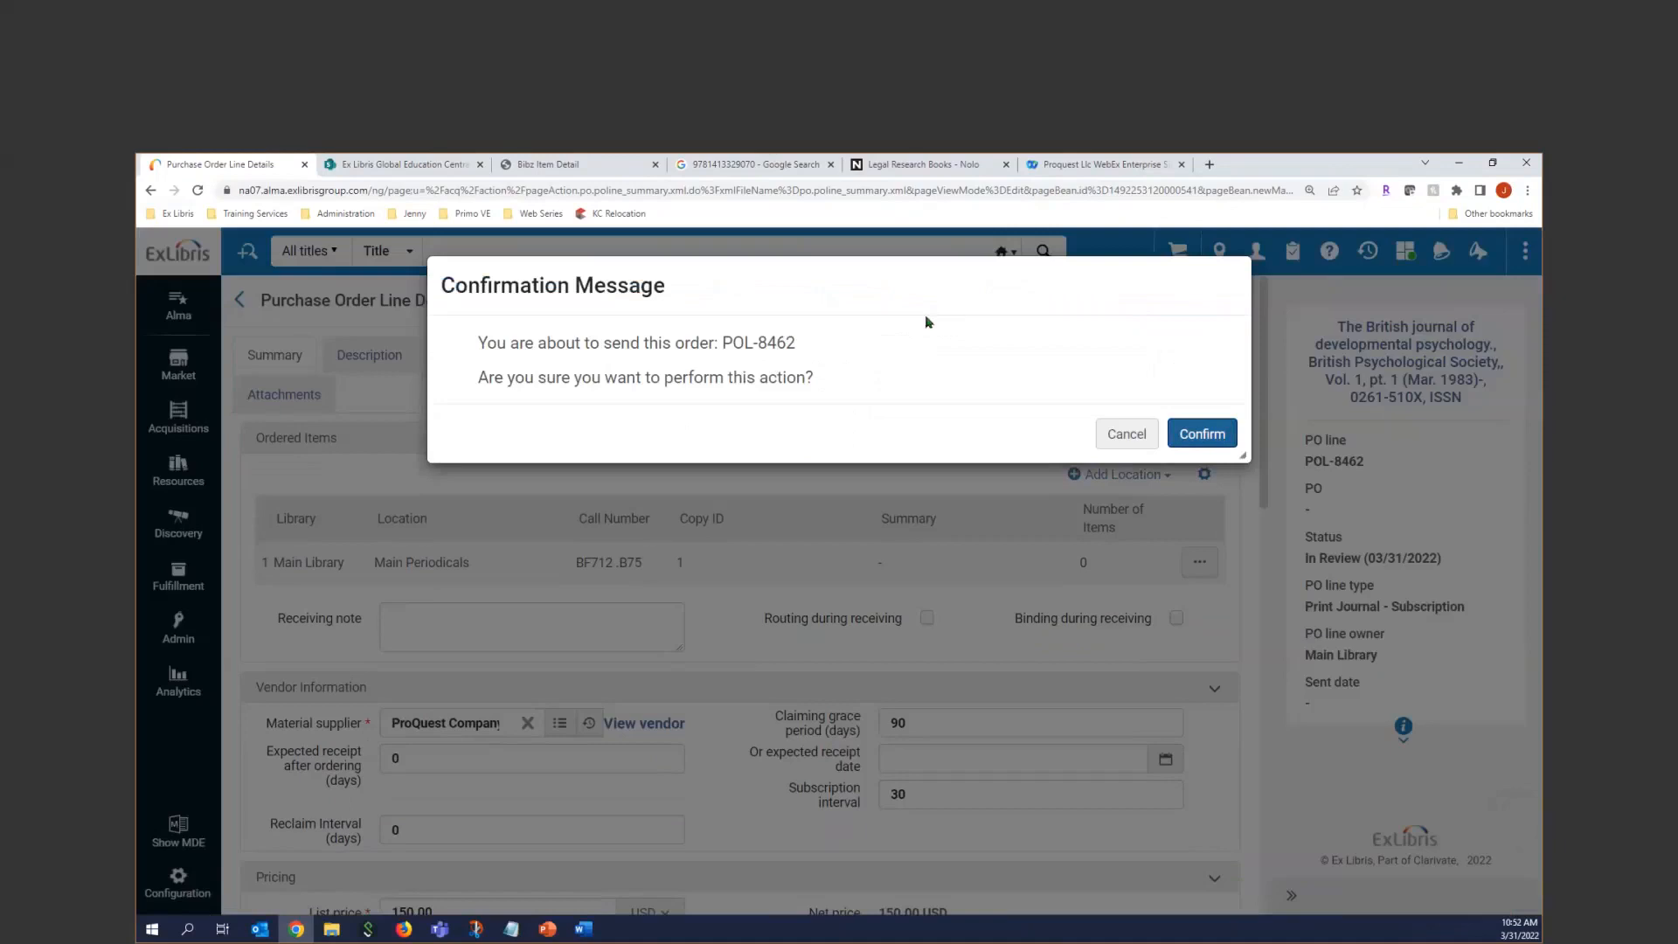
pyautogui.click(1209, 439)
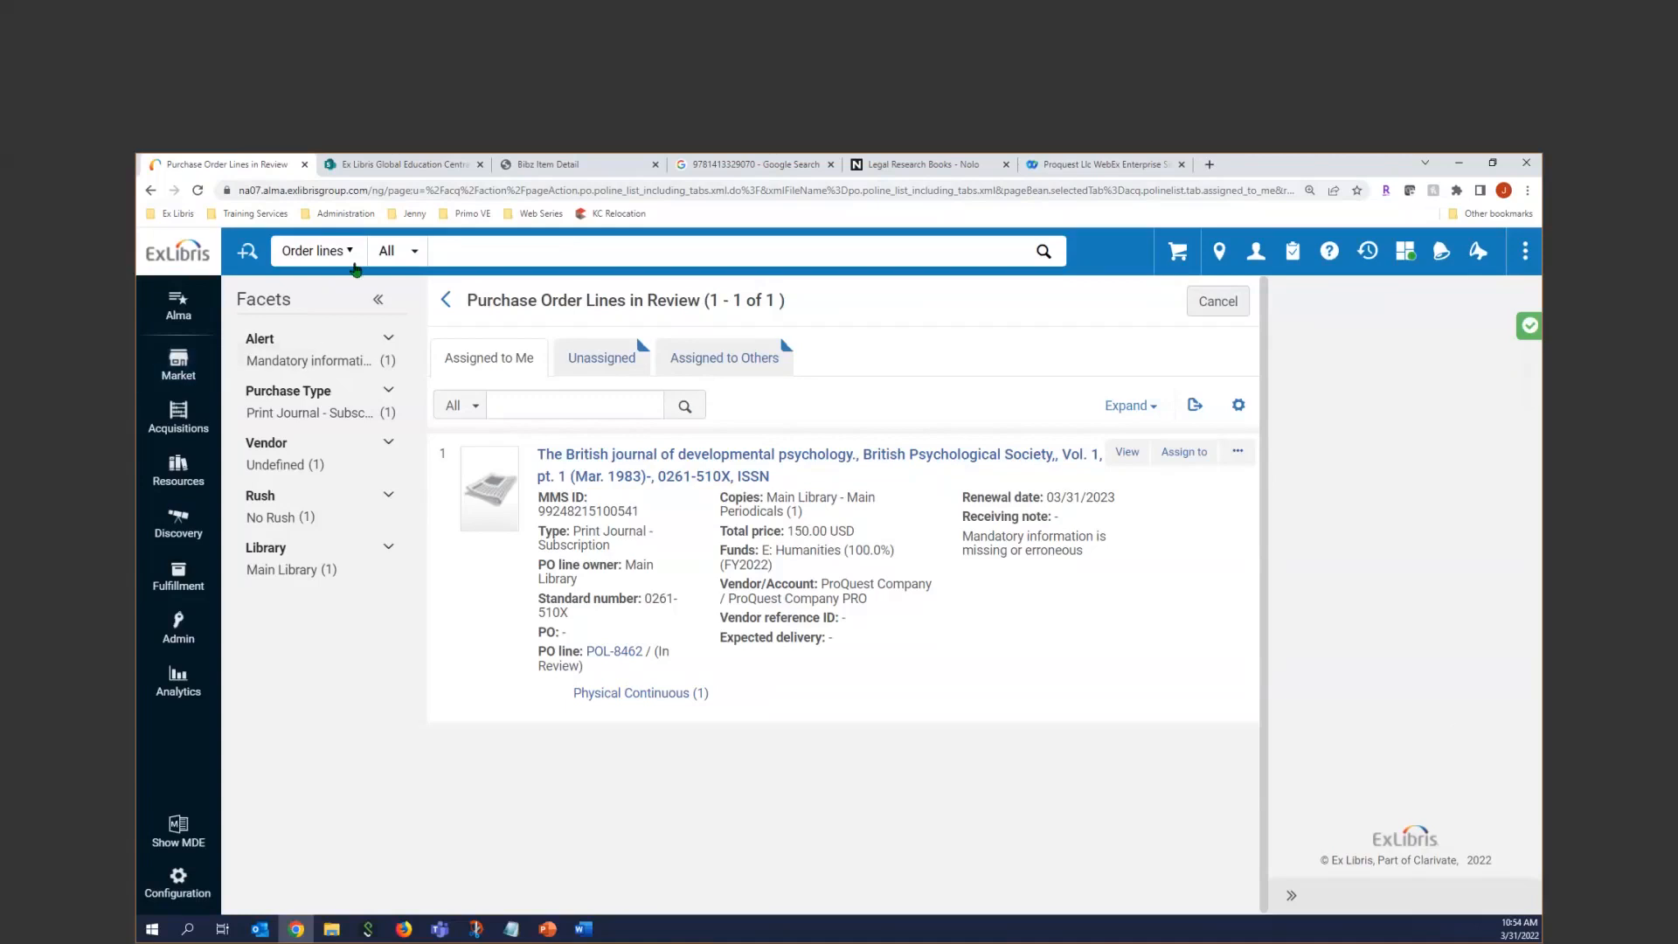
# Search the Community electronic collections by collection name for "proquest historical newspapers".
pyautogui.click(316, 250)
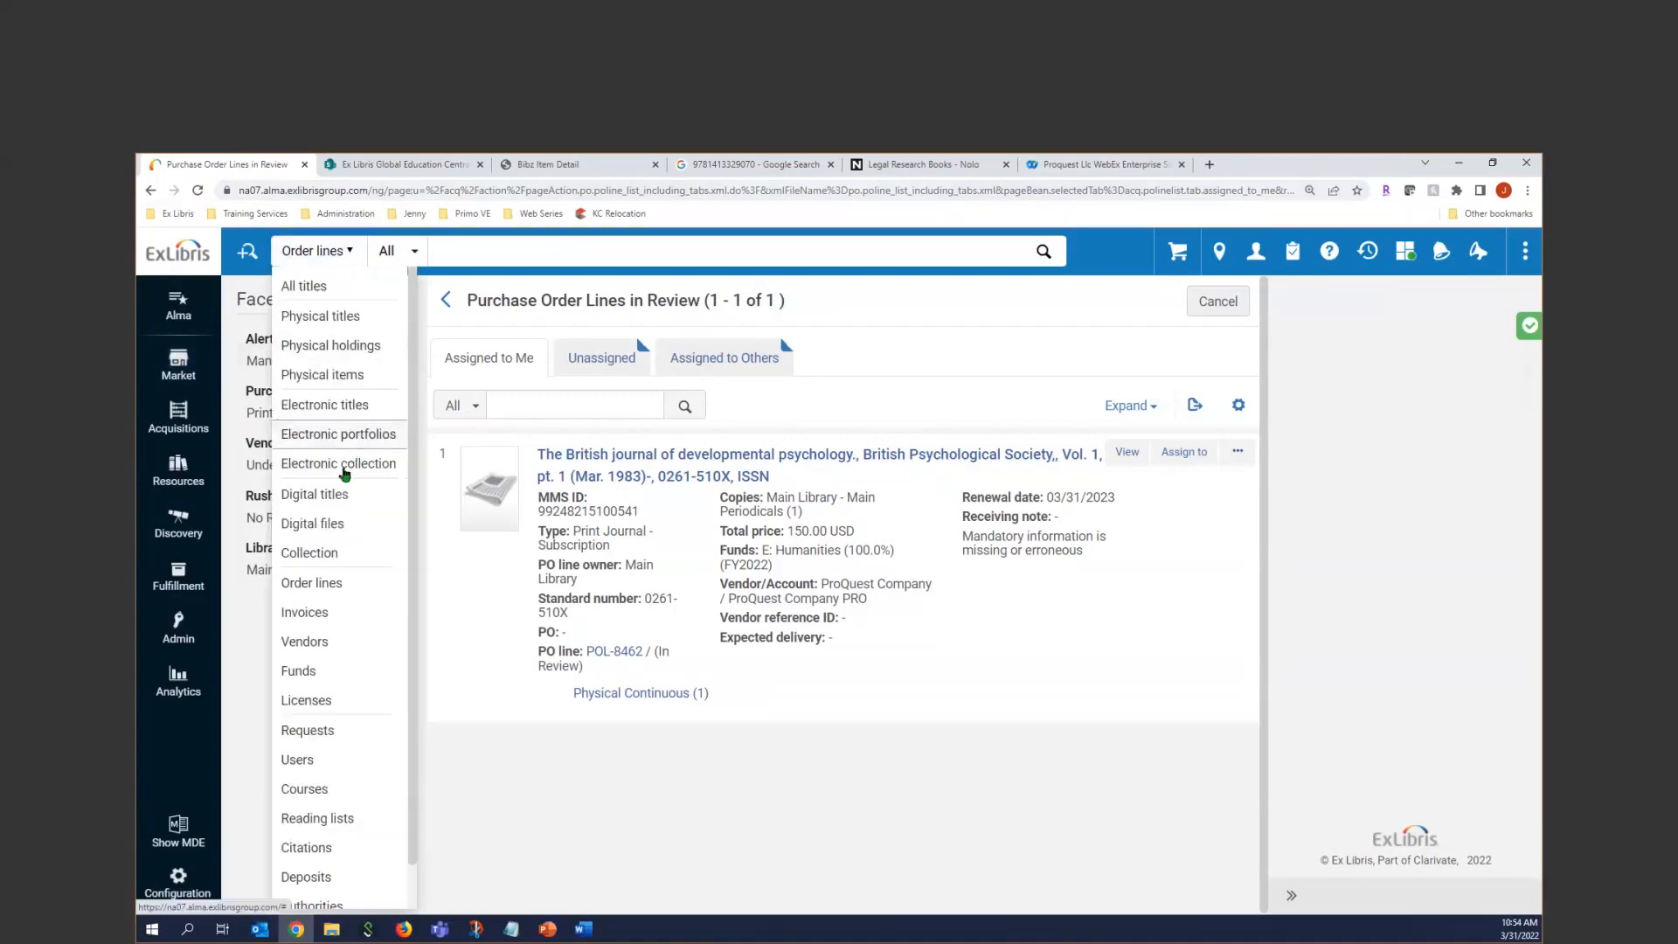
pyautogui.click(345, 472)
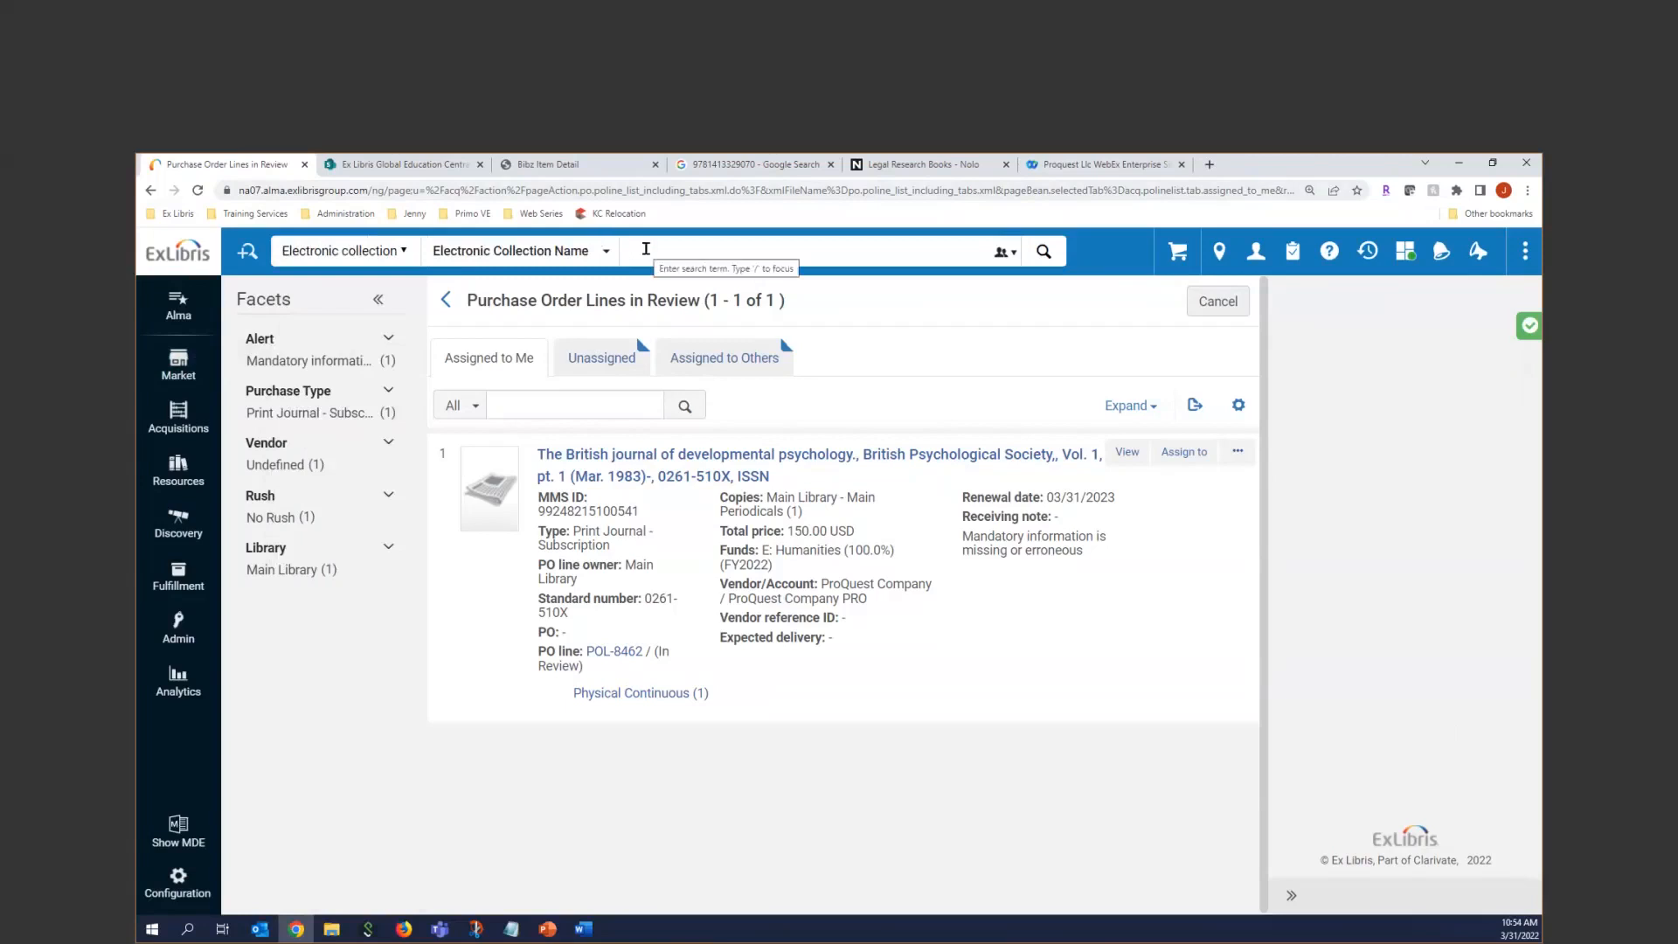
pyautogui.click(646, 249)
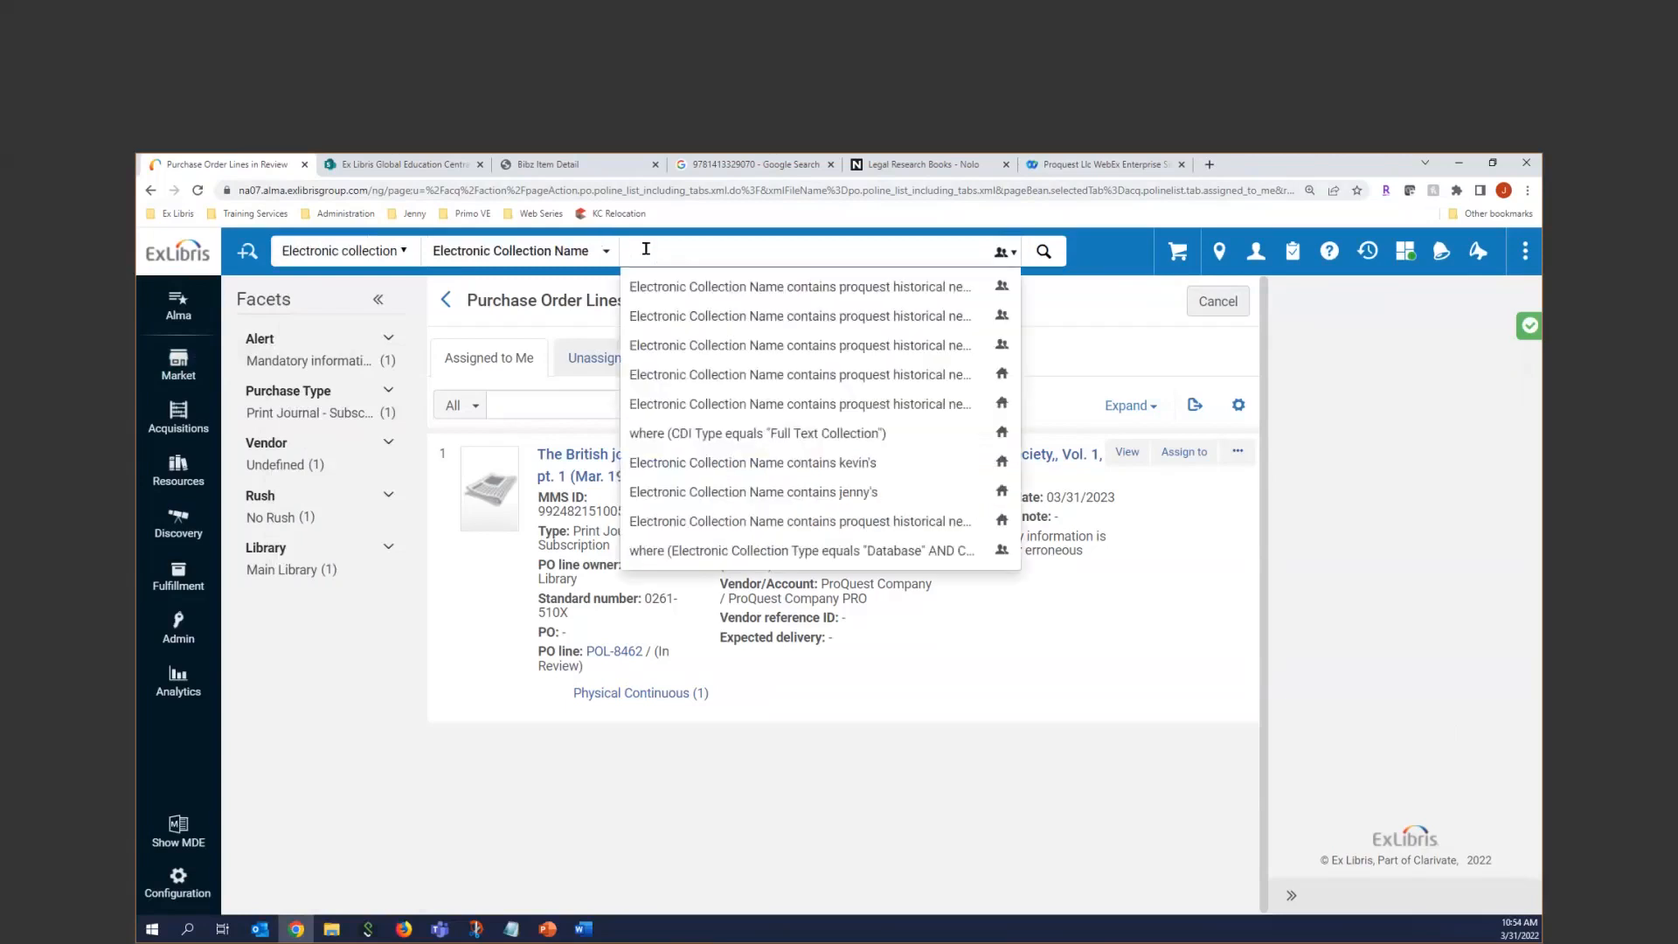
pyautogui.write('proquest h')
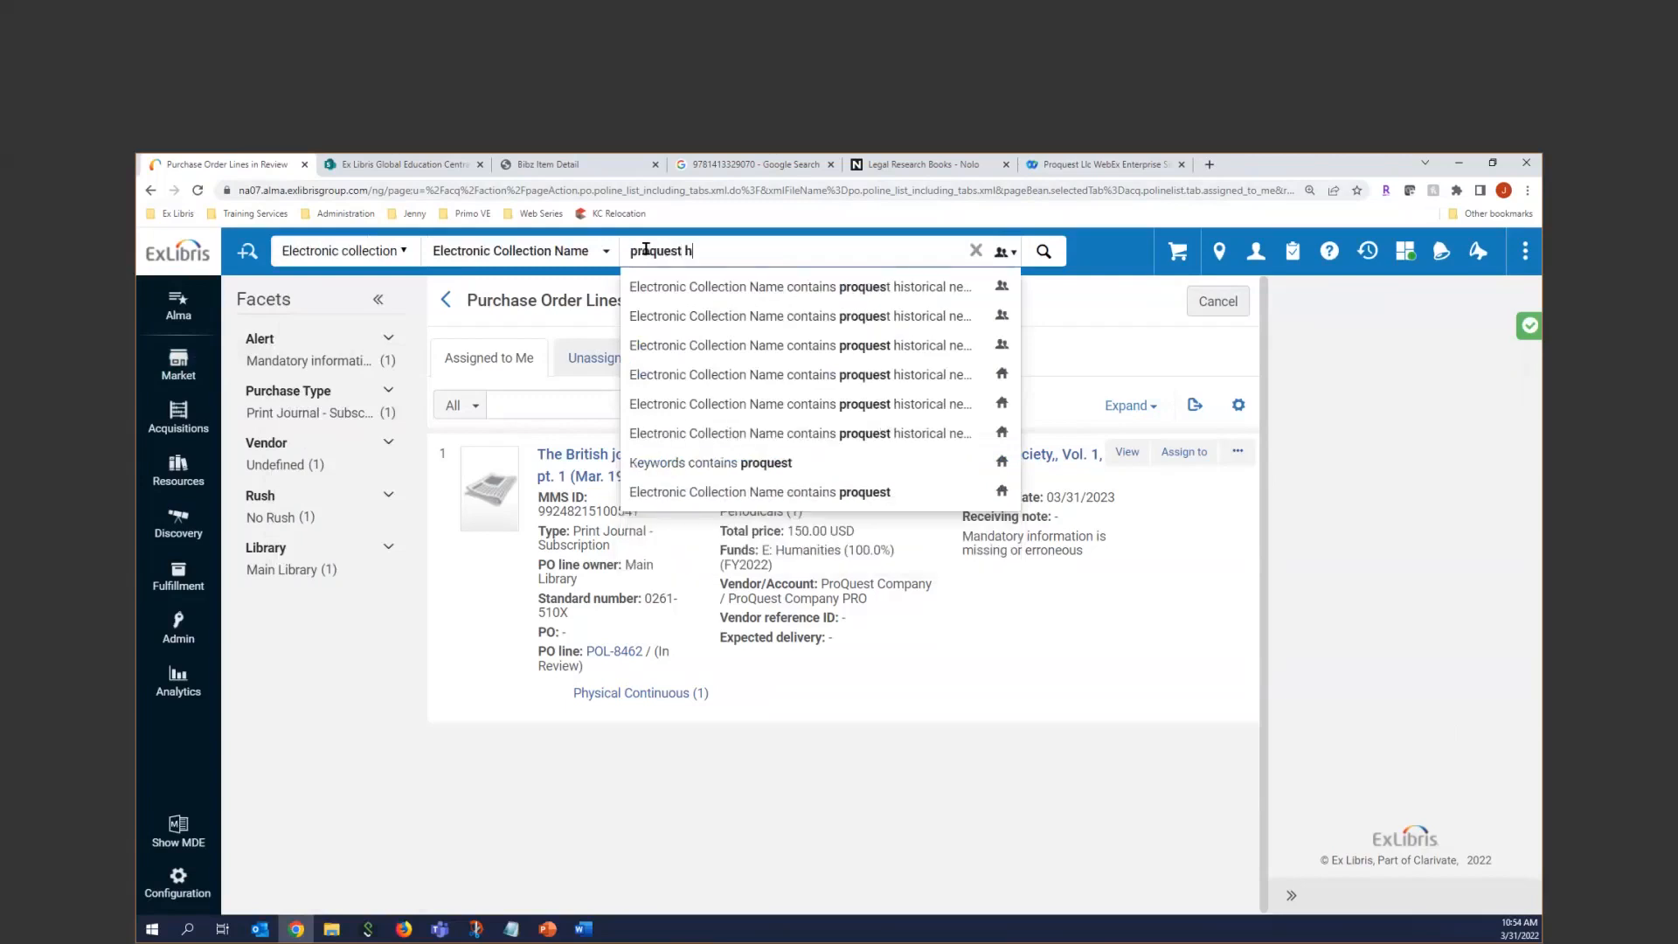
pyautogui.write('istorical')
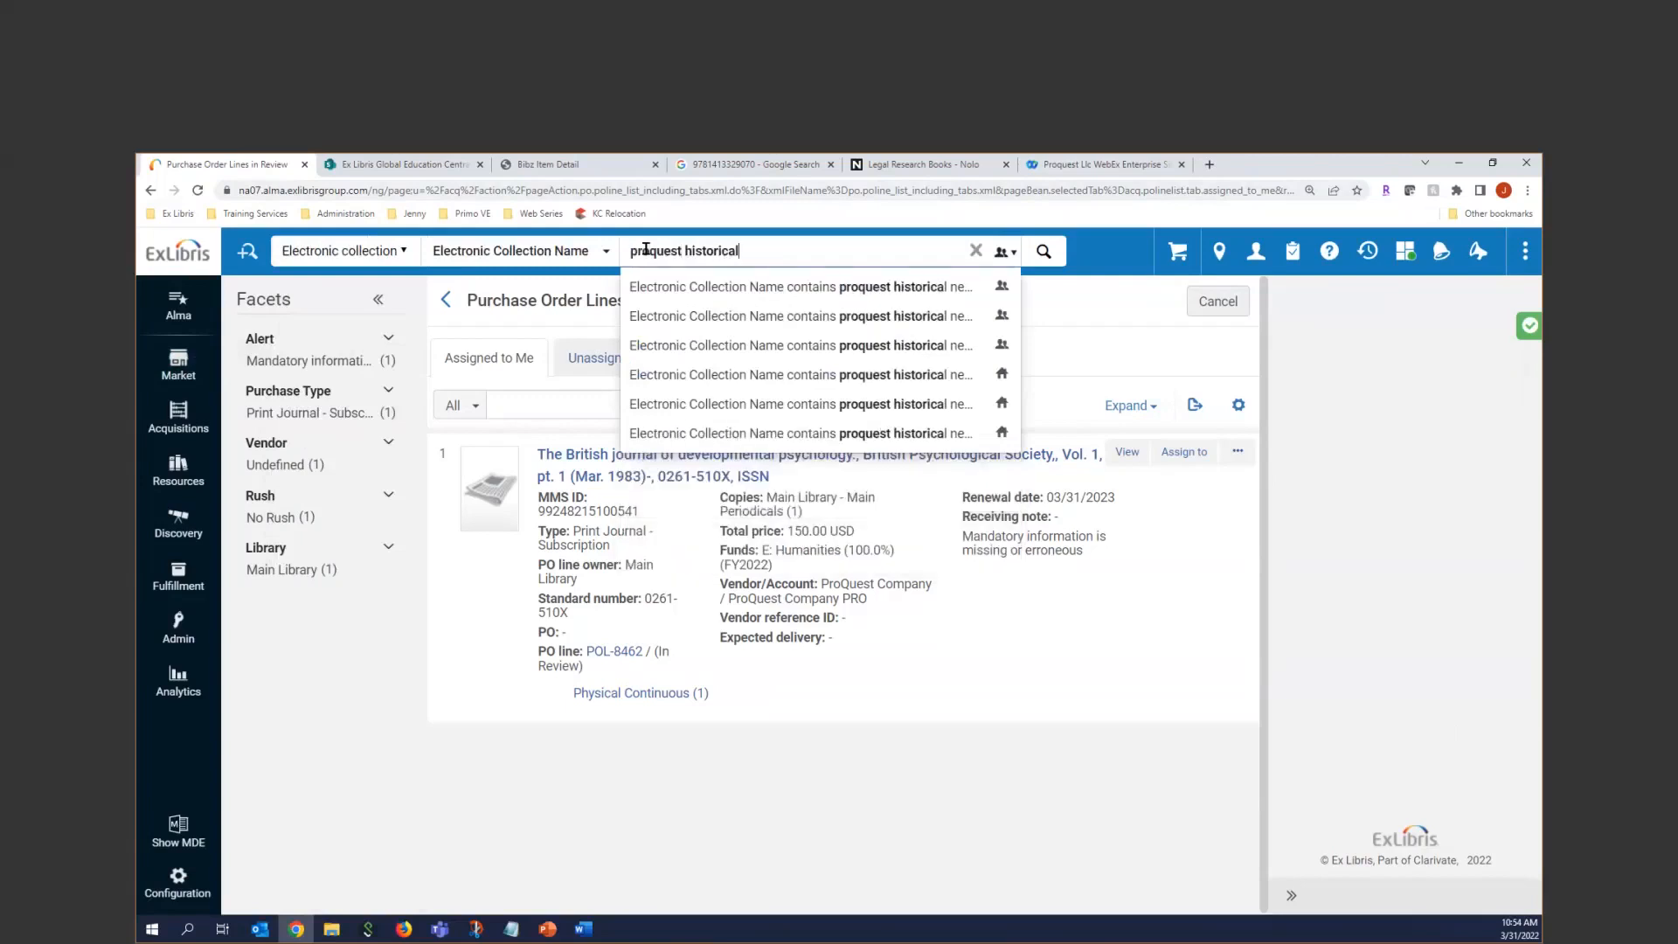
pyautogui.write(' newspapers')
pyautogui.press('Return')
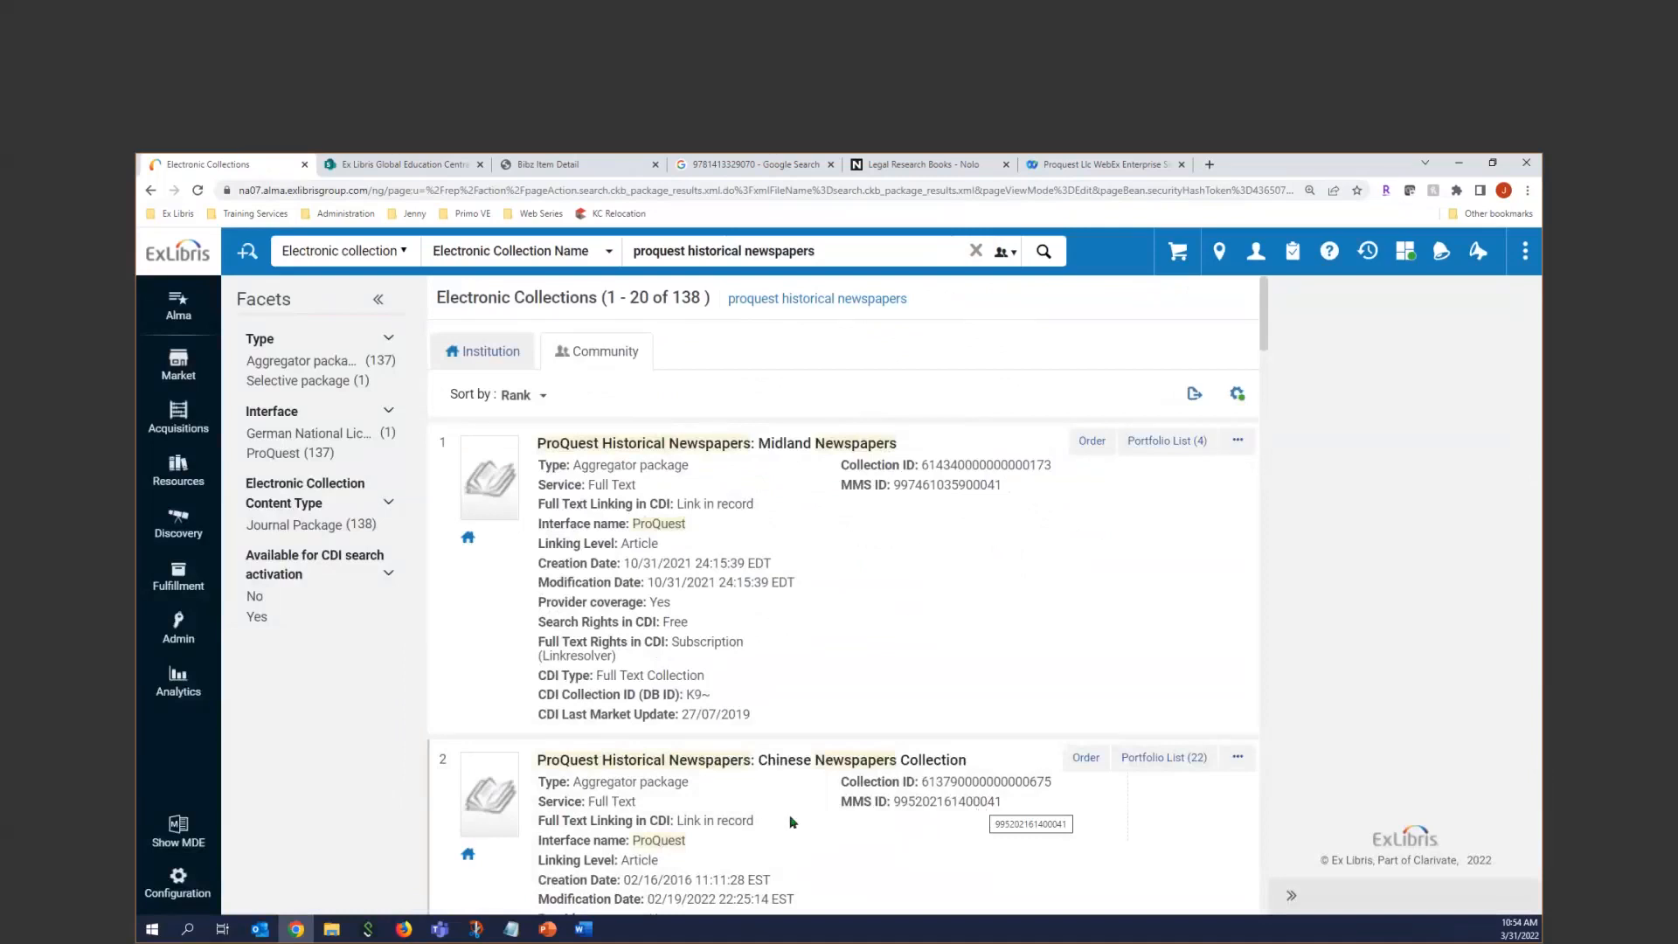
# Find ProQuest Historical Newspapers: Pittsburgh Courier on page 3 of the results and start an order for it.
pyautogui.scroll(-10, 933, 570)
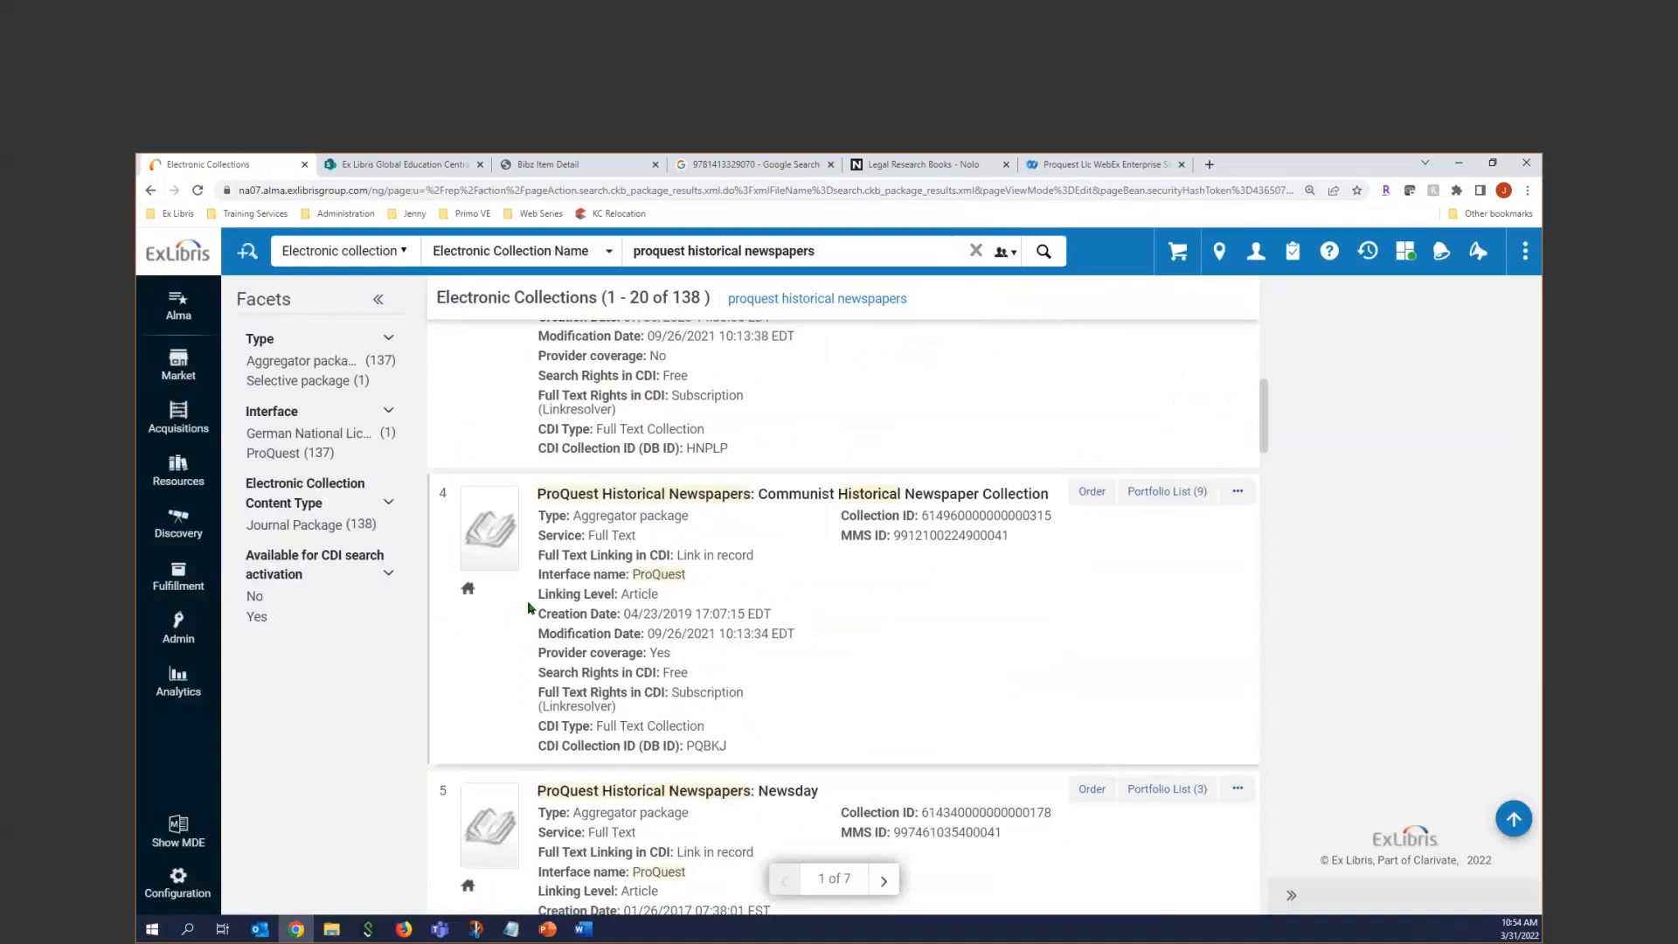
pyautogui.scroll(6, 476, 505)
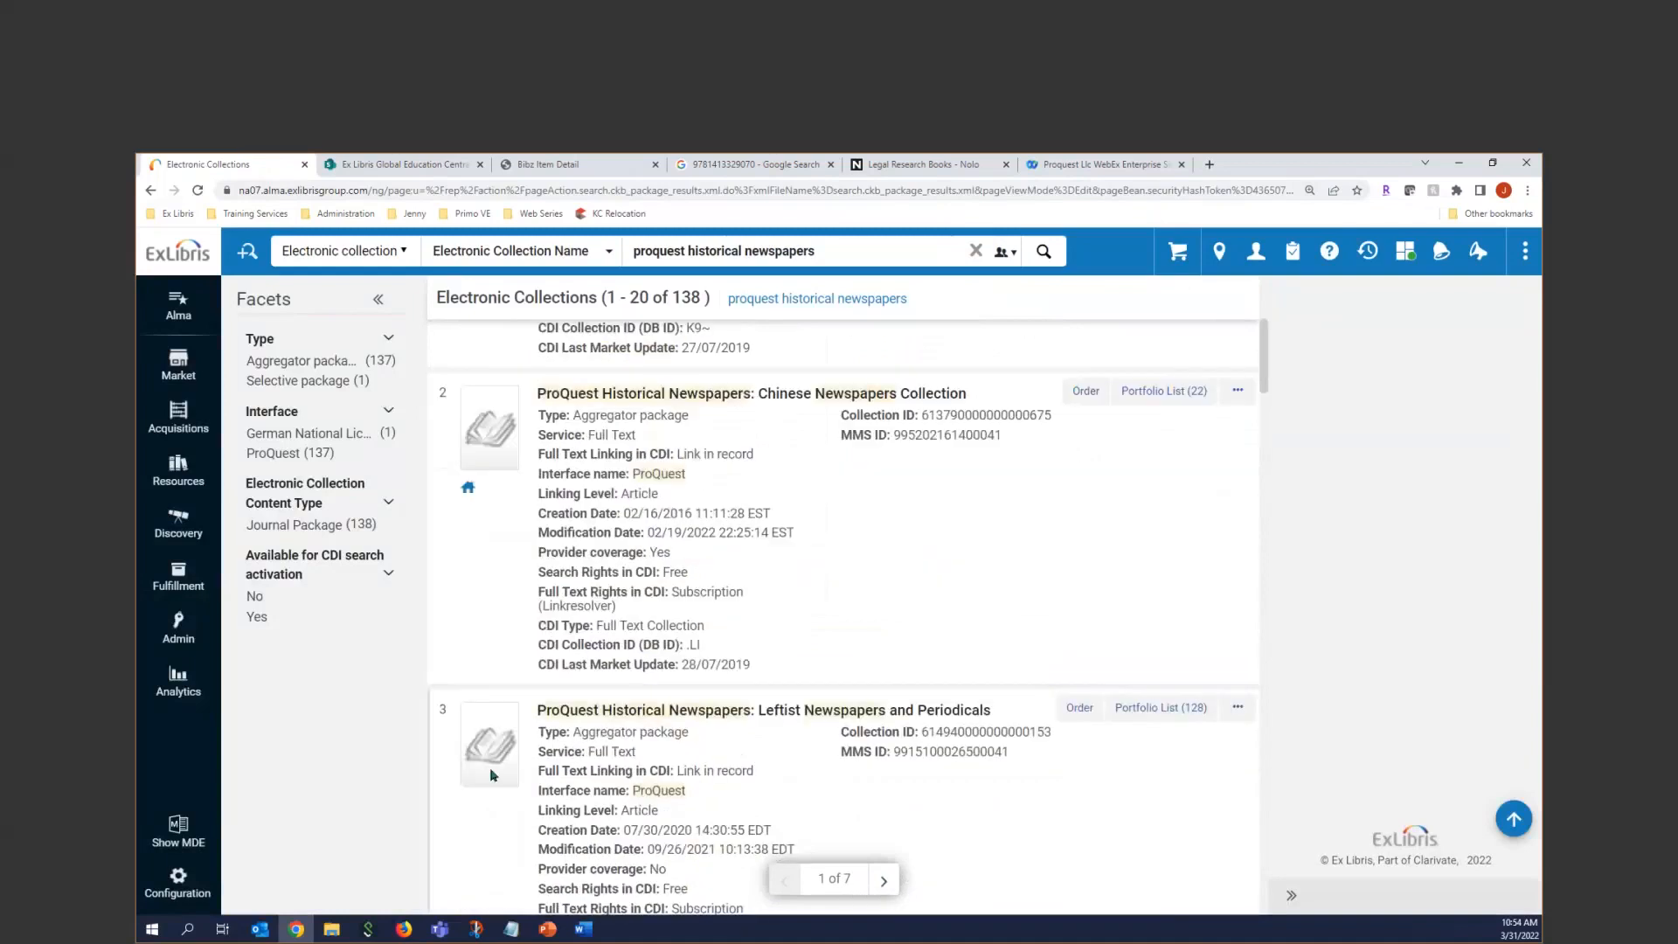
pyautogui.scroll(-18, 507, 769)
pyautogui.scroll(-20, 756, 850)
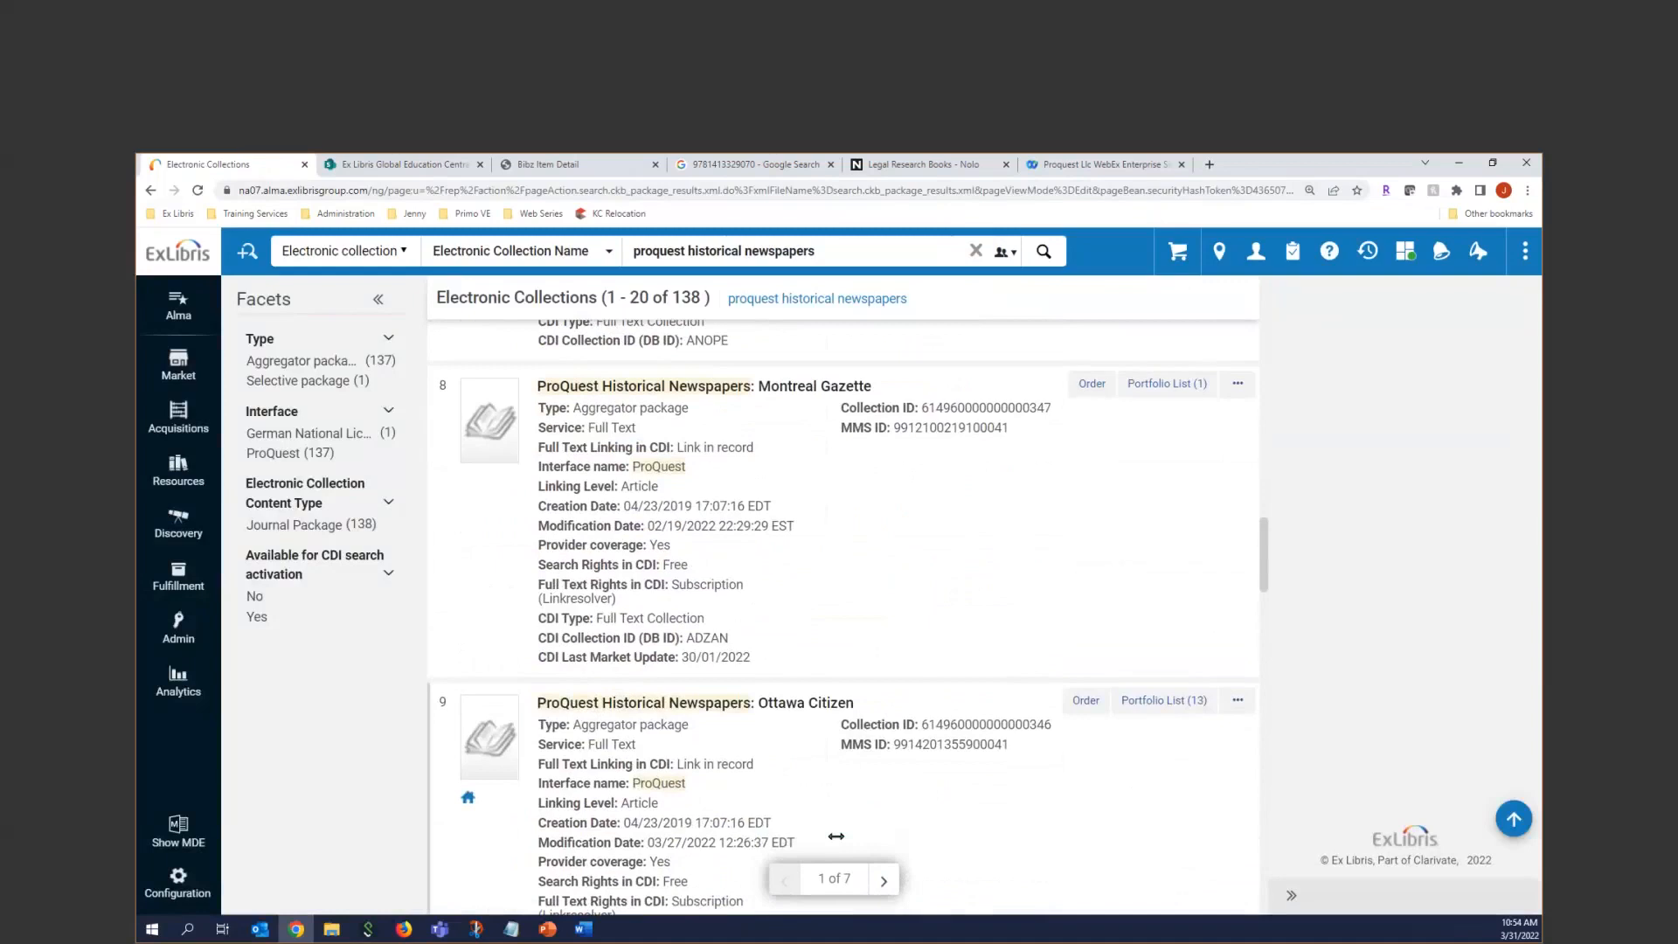
pyautogui.scroll(-12, 846, 808)
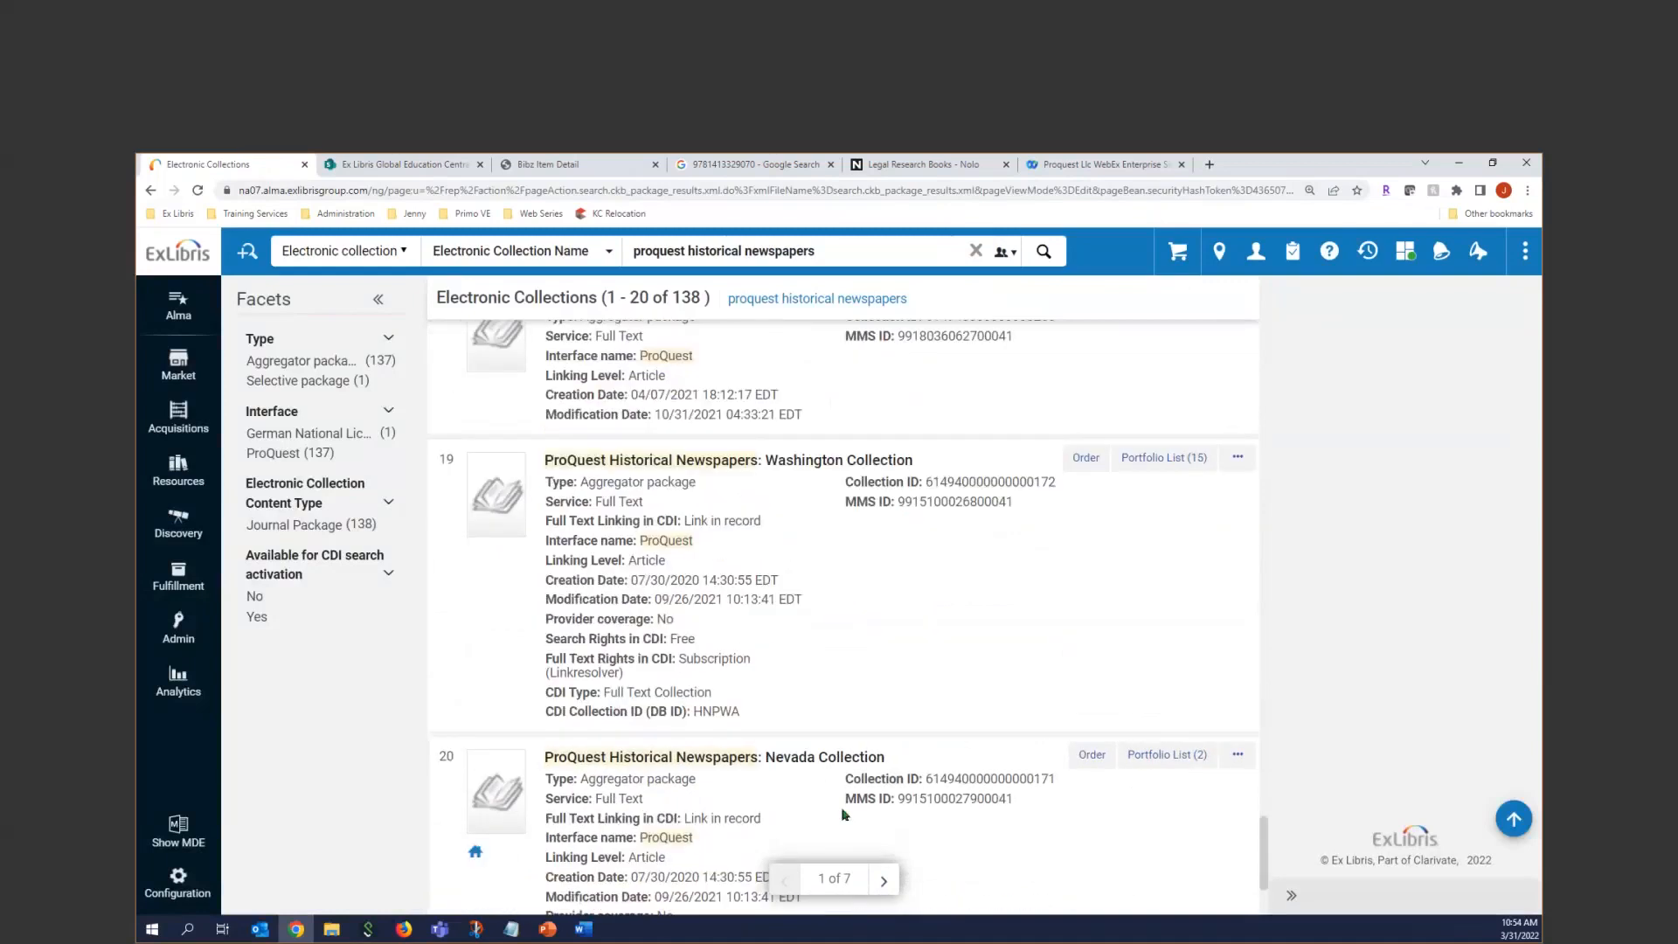
pyautogui.click(761, 872)
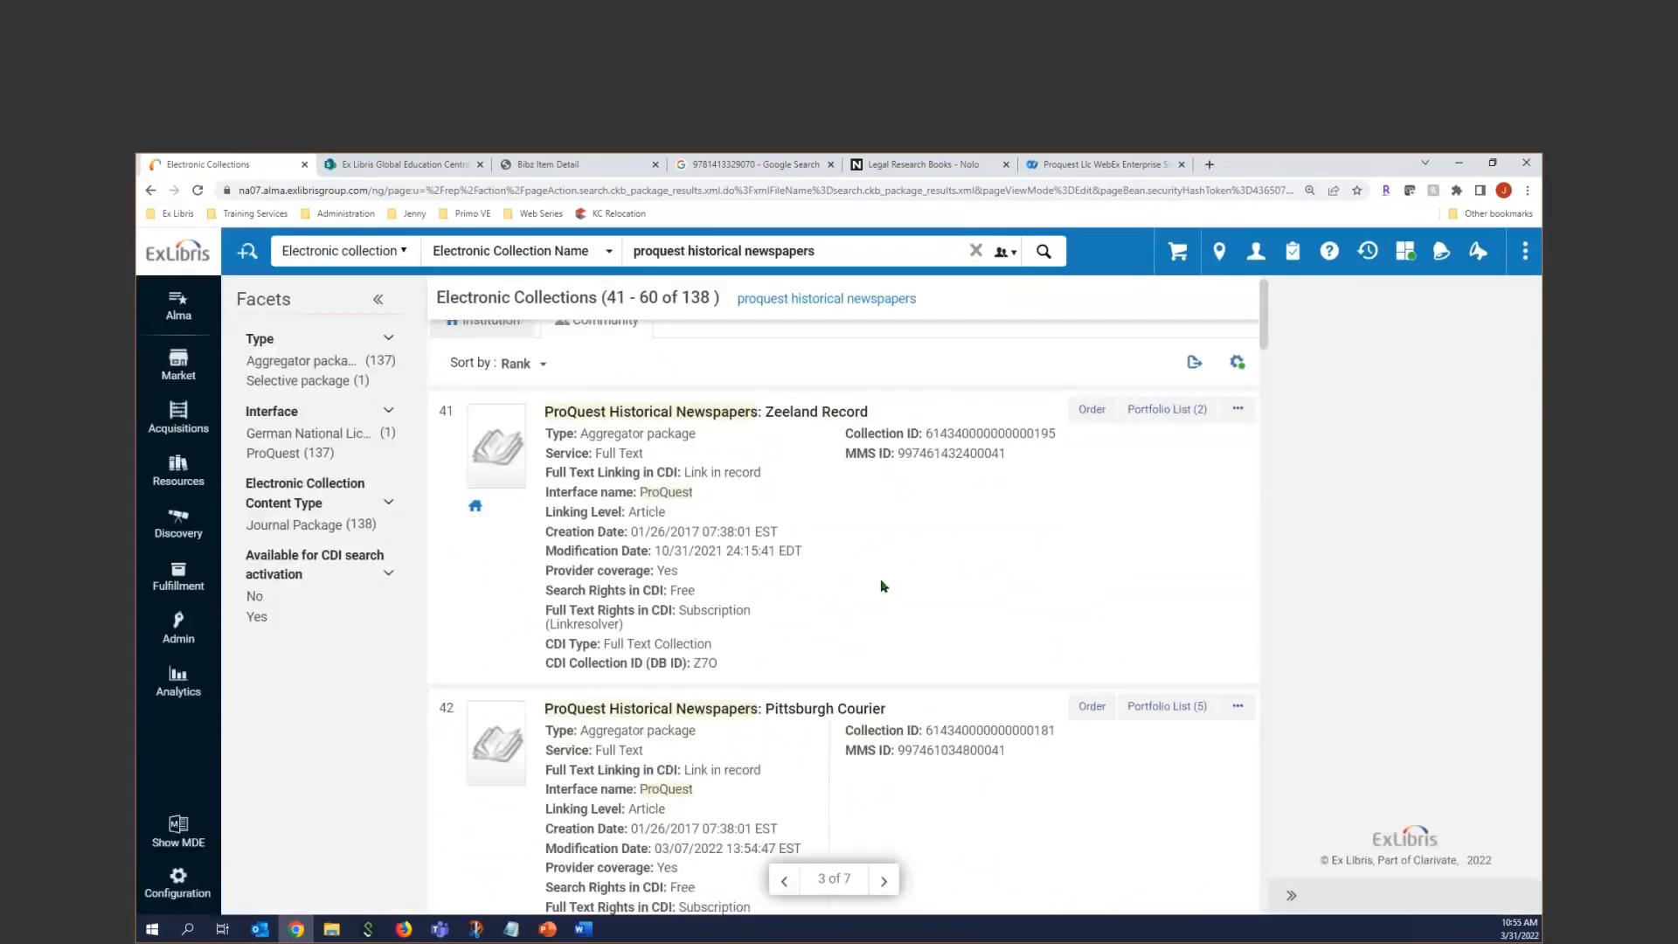
pyautogui.scroll(-2, 884, 583)
pyautogui.scroll(-1, 887, 583)
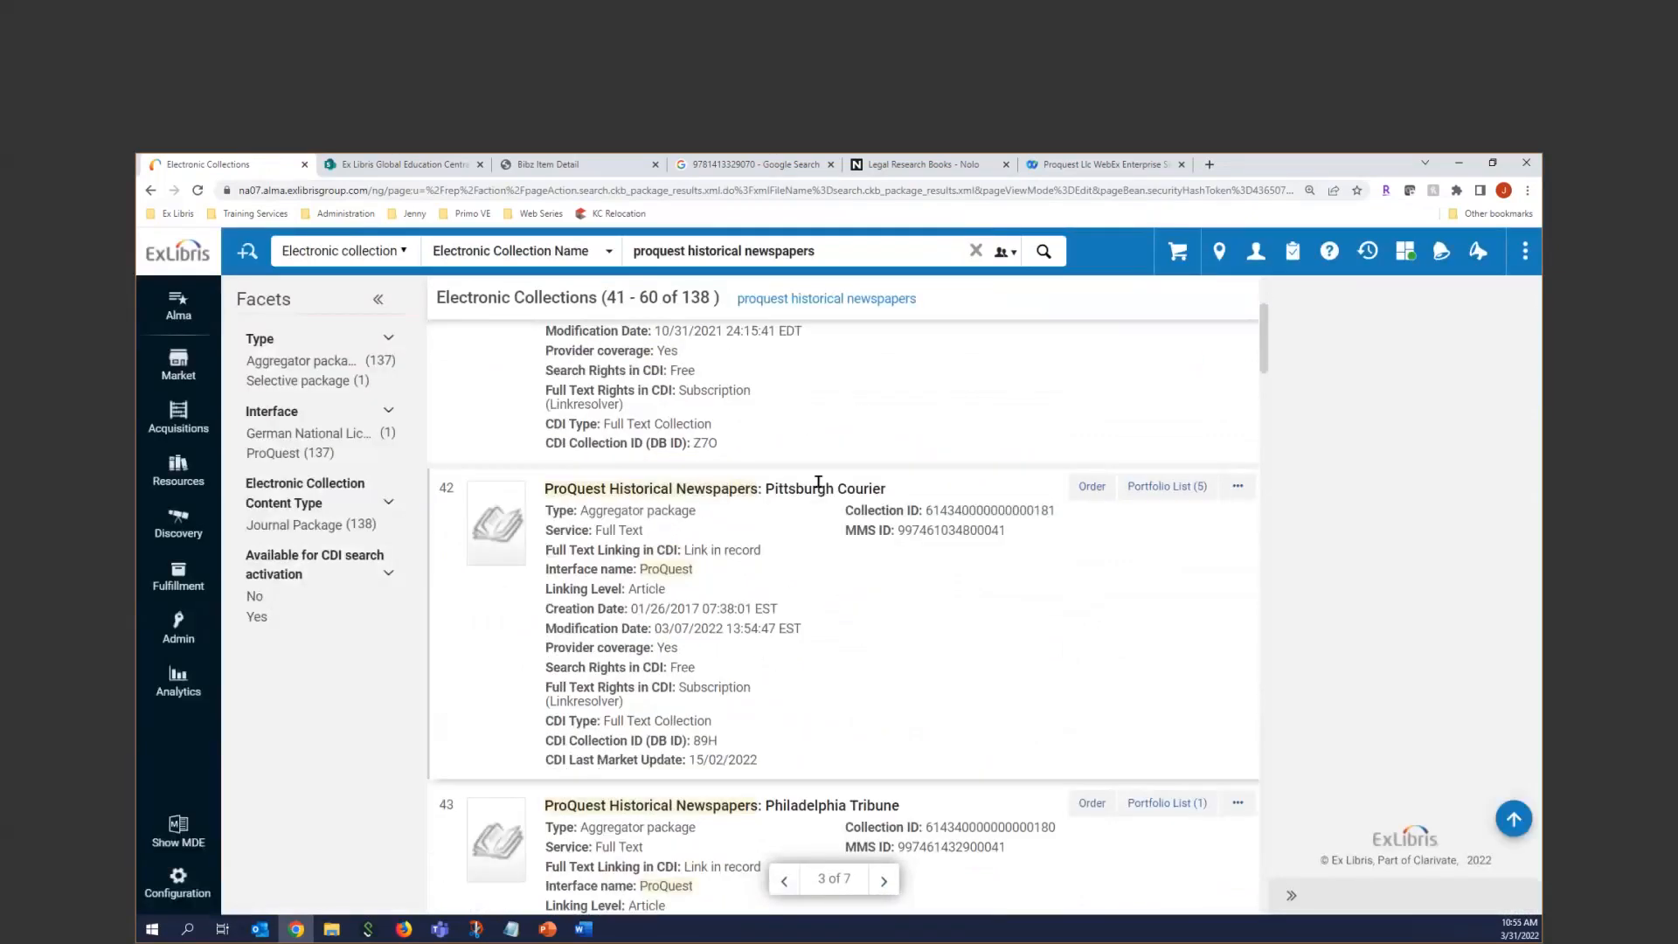
pyautogui.click(1090, 486)
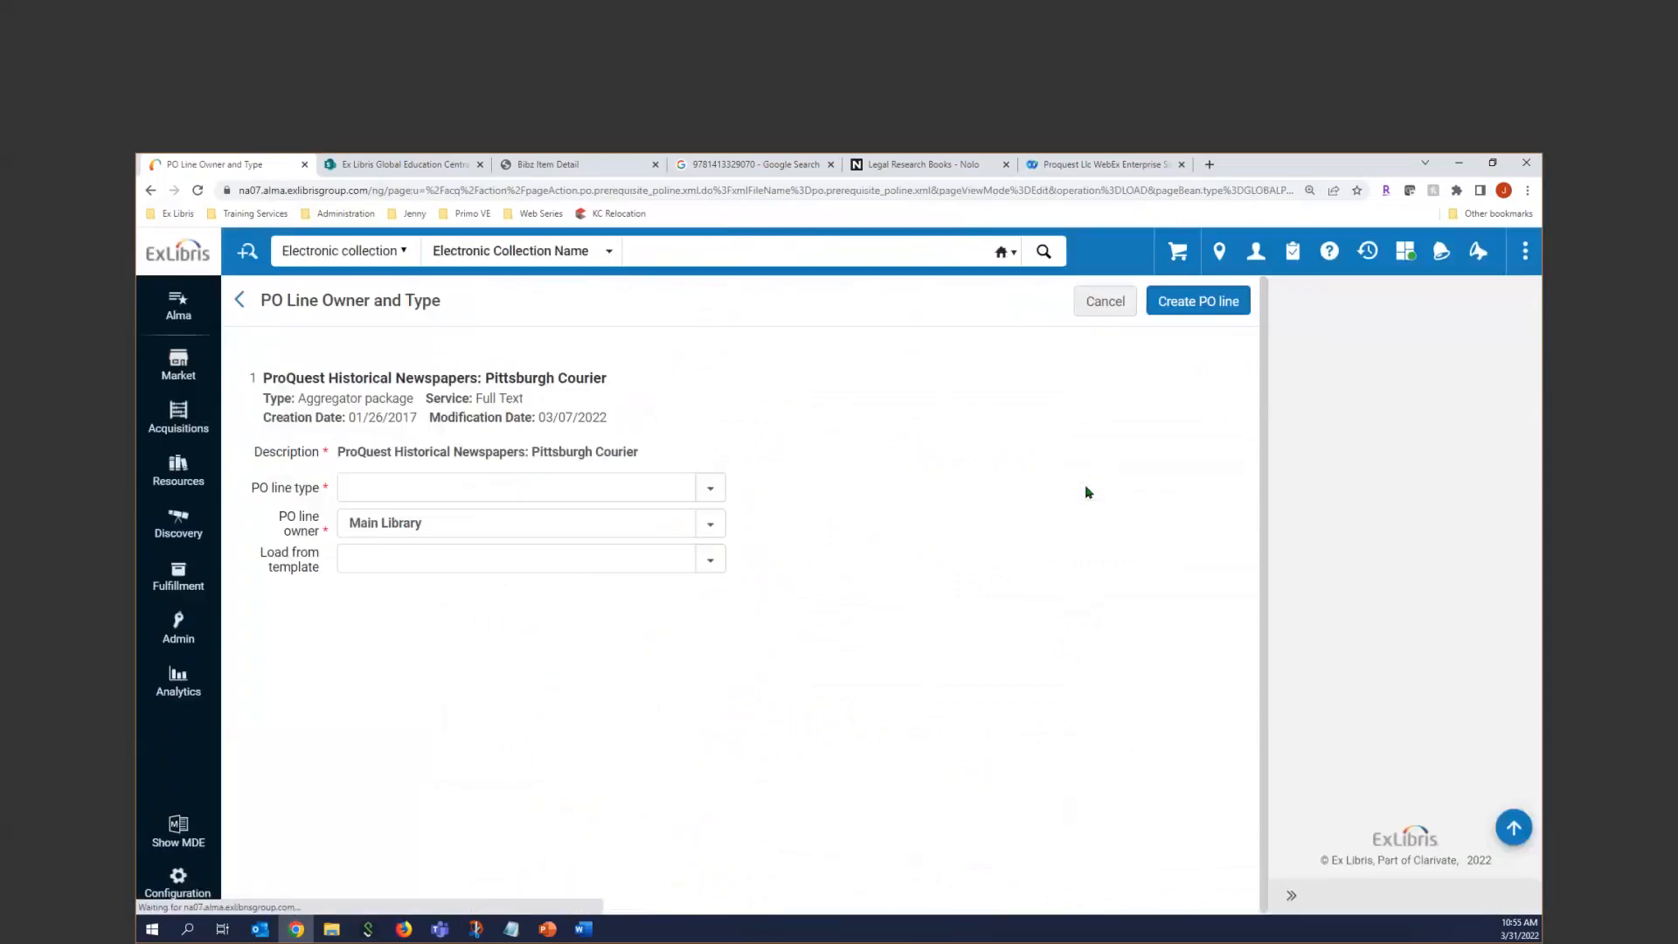
# Set the PO line type to Electronic Collection - Subscription.
pyautogui.click(708, 491)
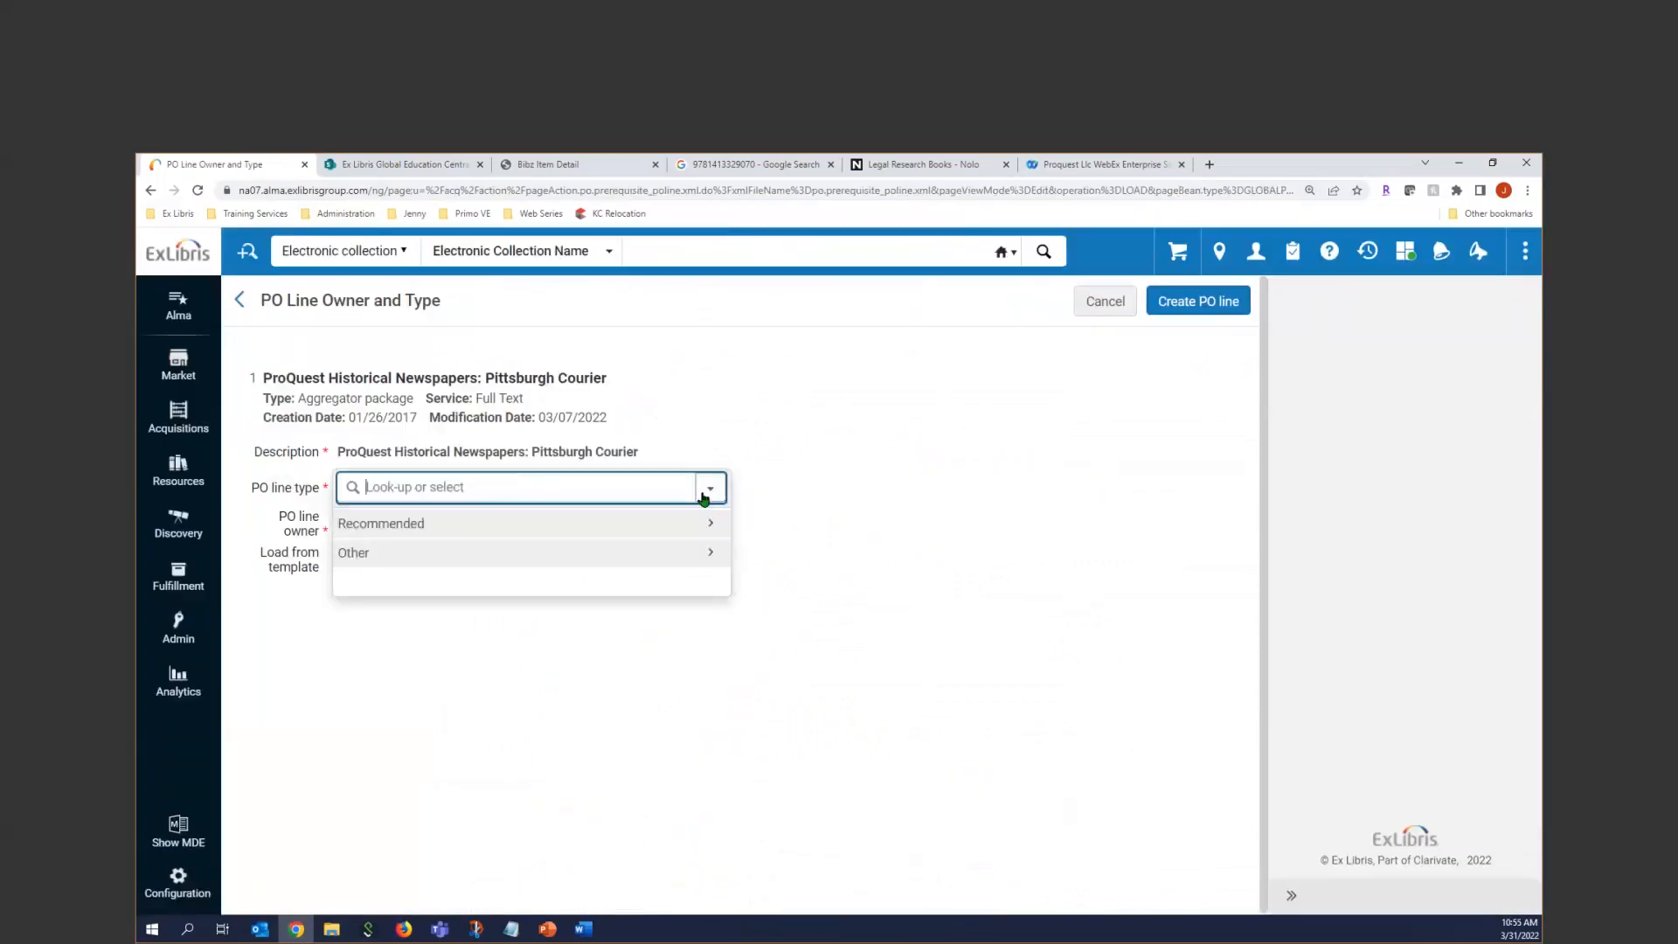
pyautogui.click(468, 524)
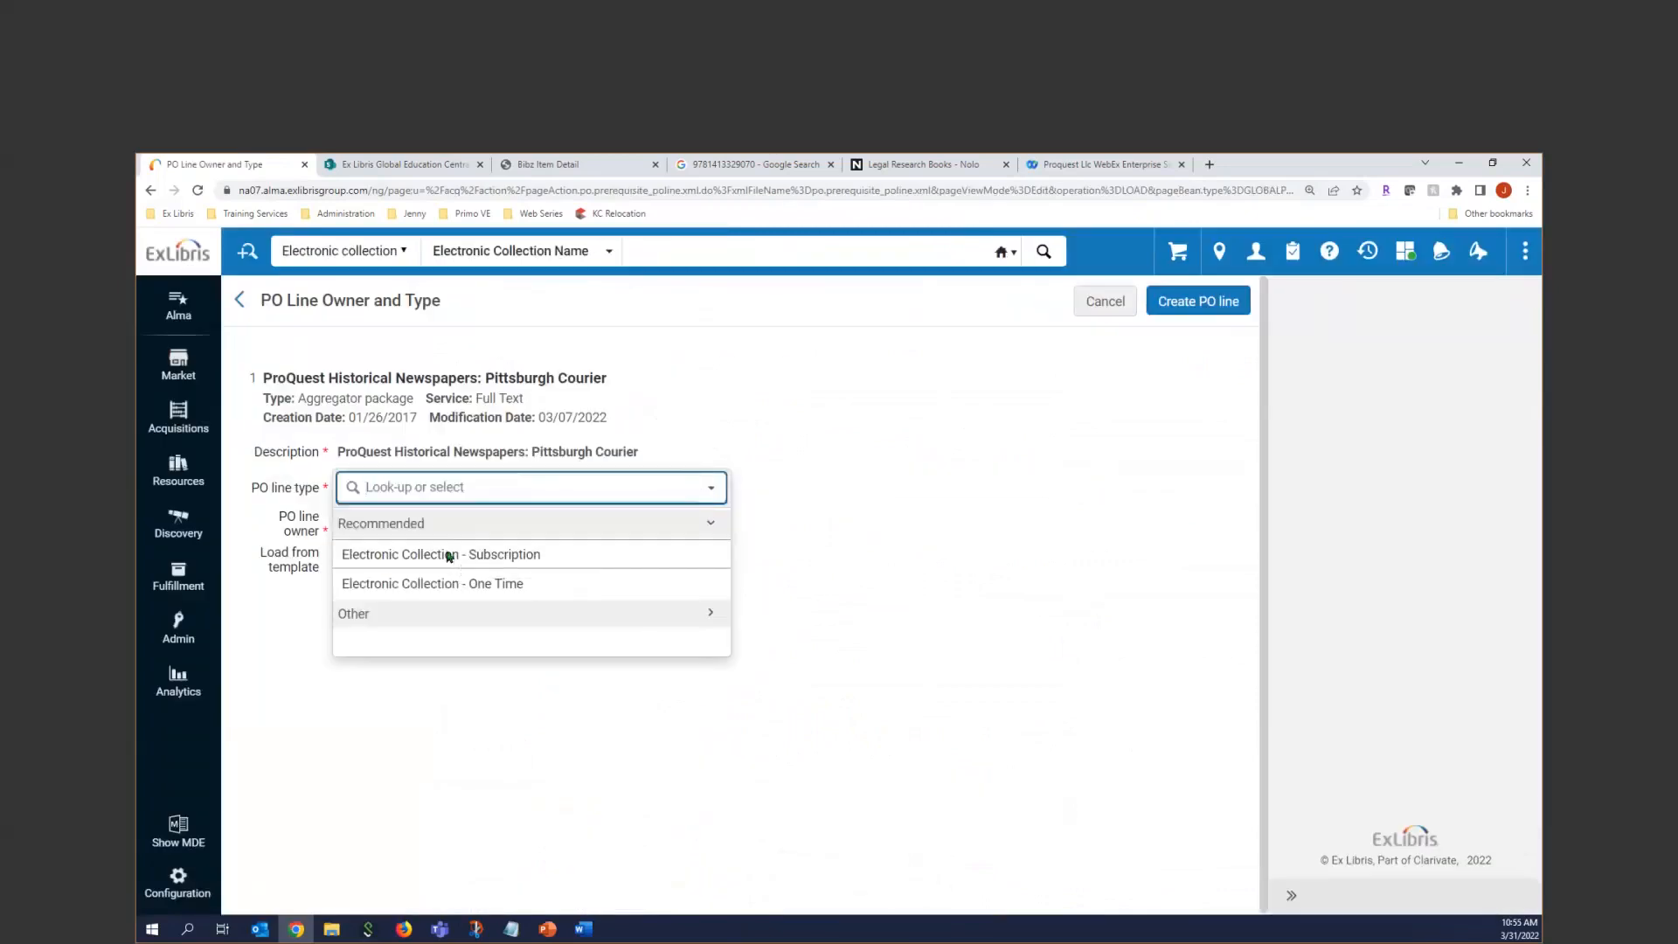
pyautogui.click(448, 554)
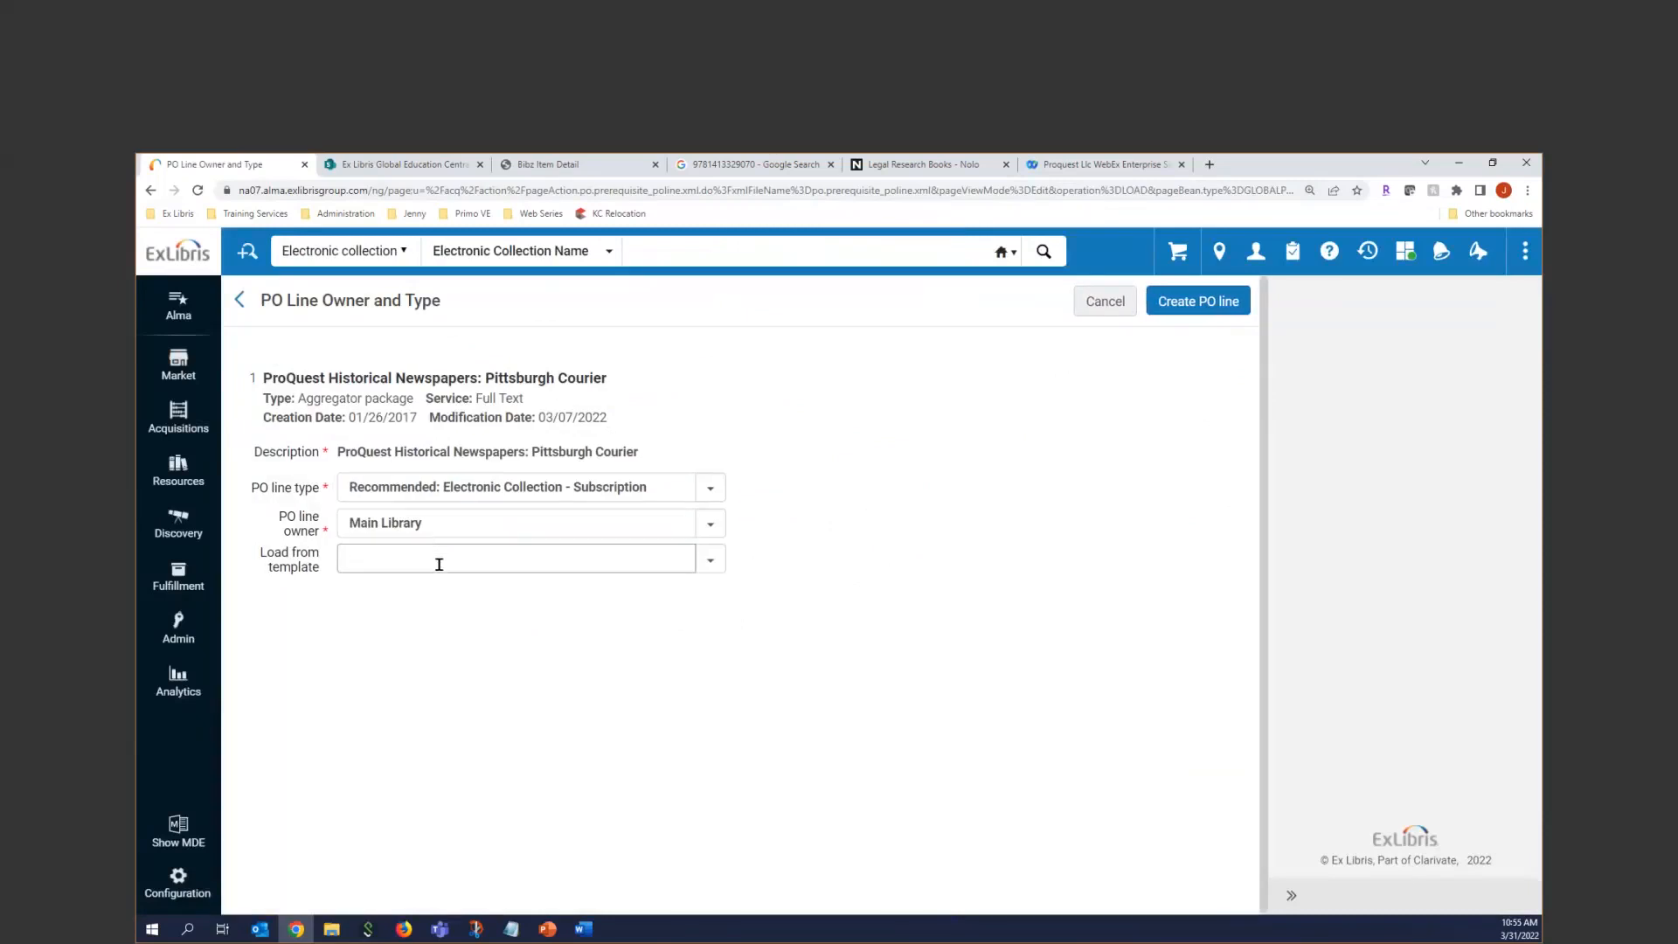
# Load the public Proquest Historical Newspapers template and create the PO line.
pyautogui.click(438, 559)
pyautogui.click(1114, 410)
pyautogui.click(1184, 303)
pyautogui.click(710, 560)
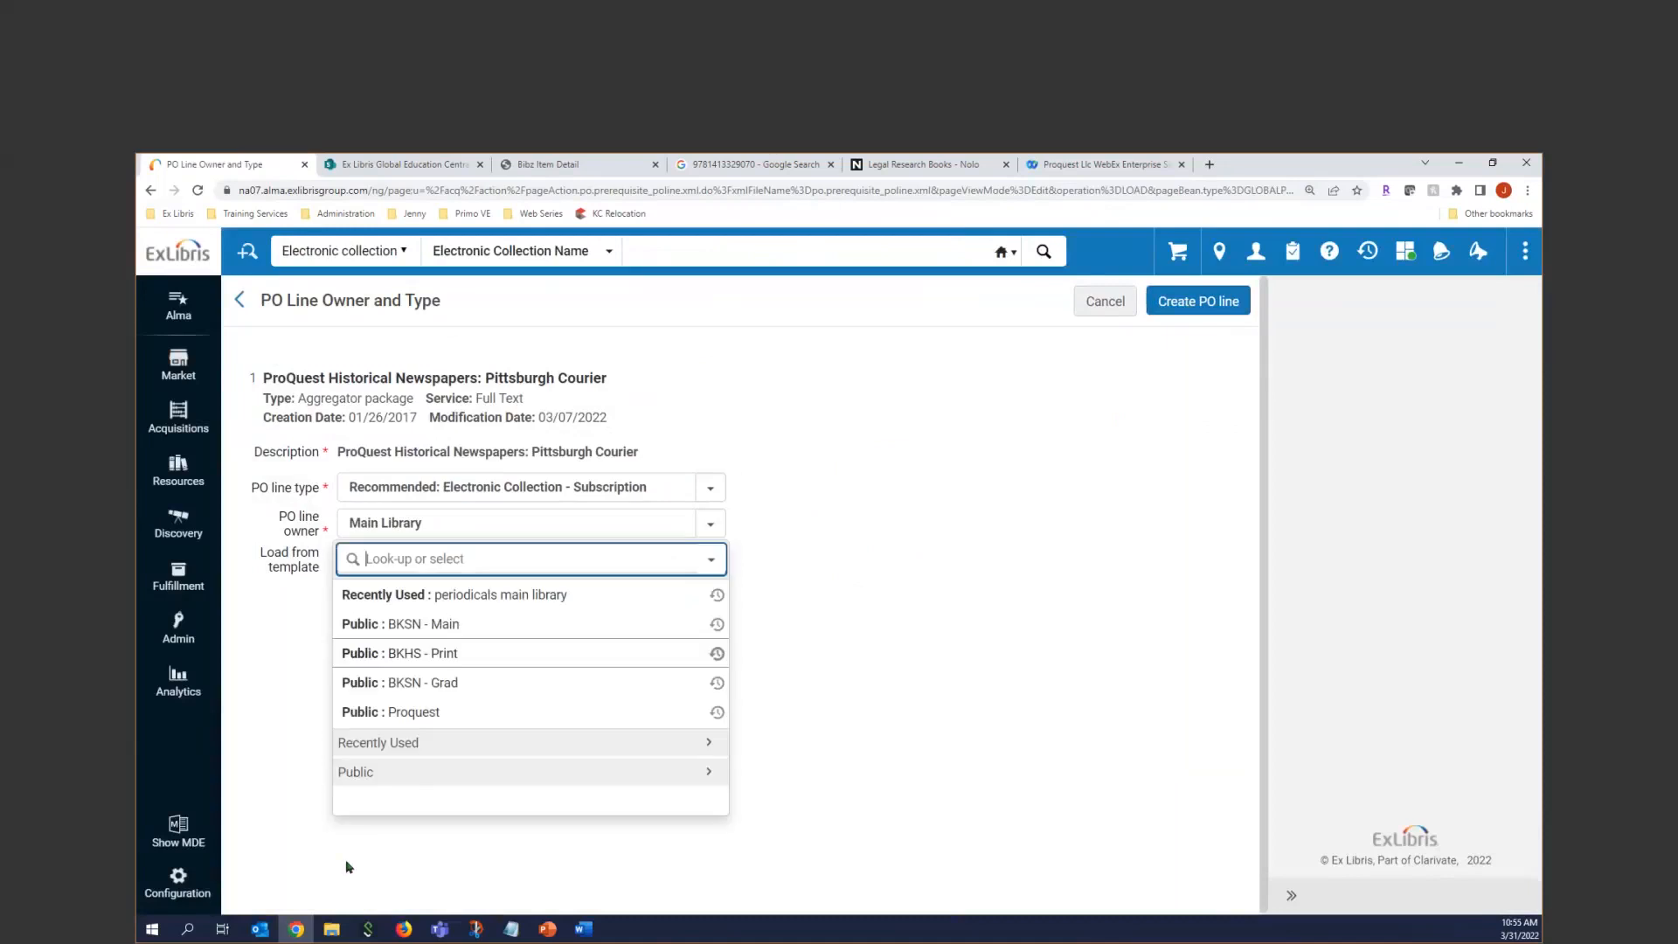
pyautogui.click(392, 774)
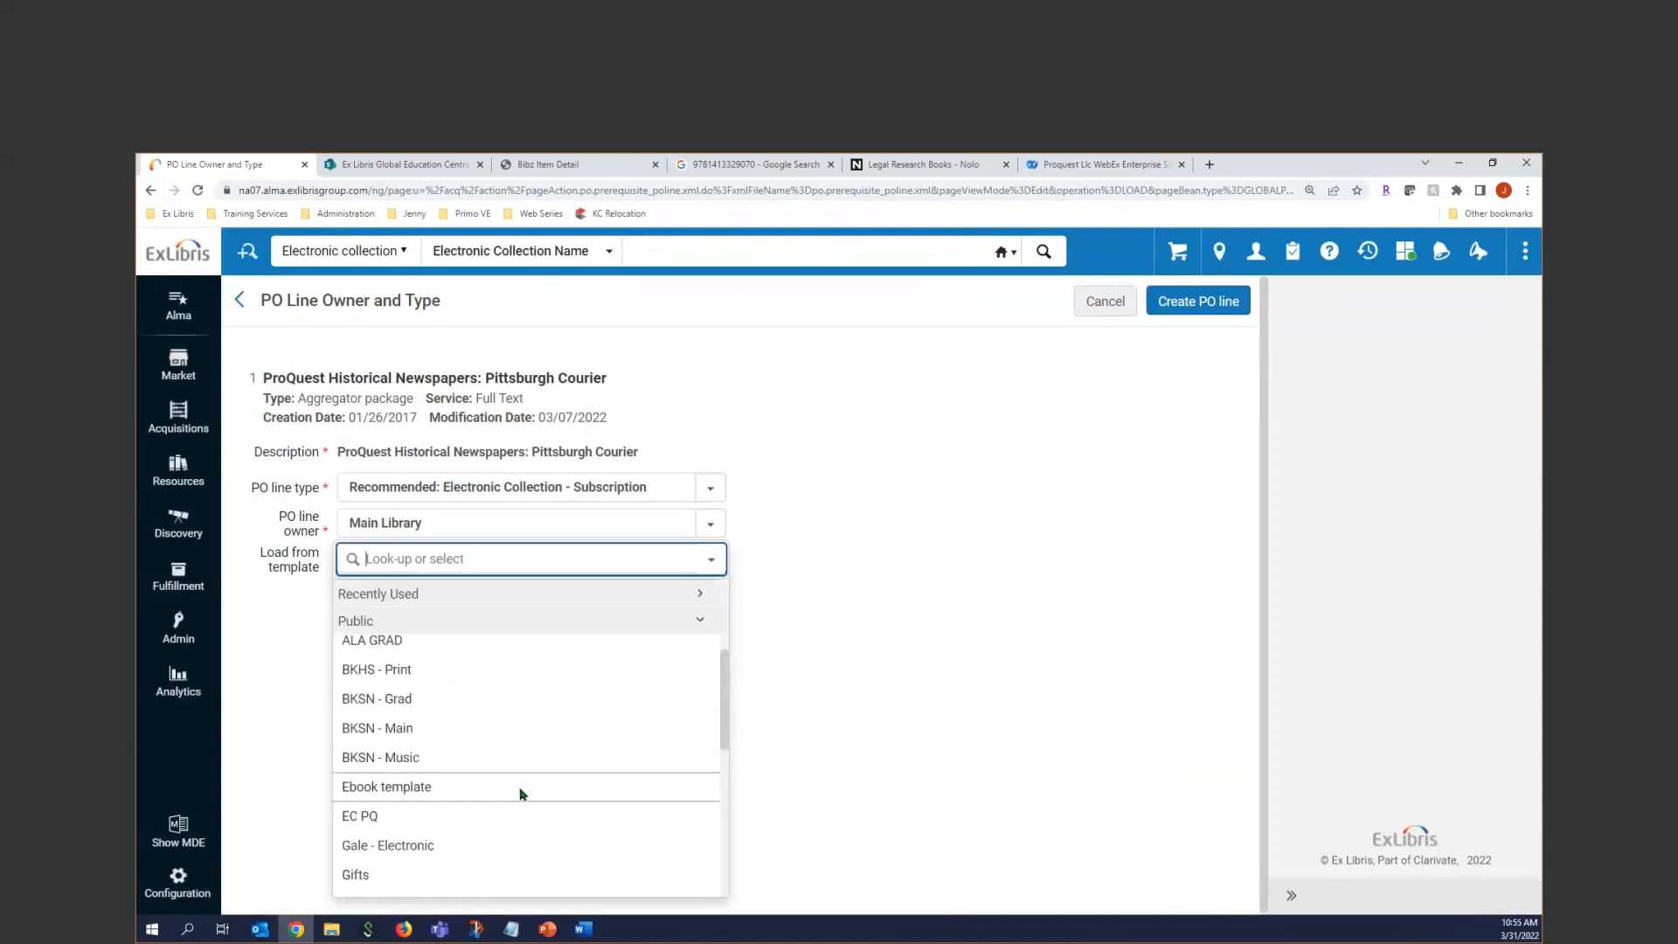
pyautogui.scroll(-2, 523, 795)
pyautogui.scroll(-5, 520, 793)
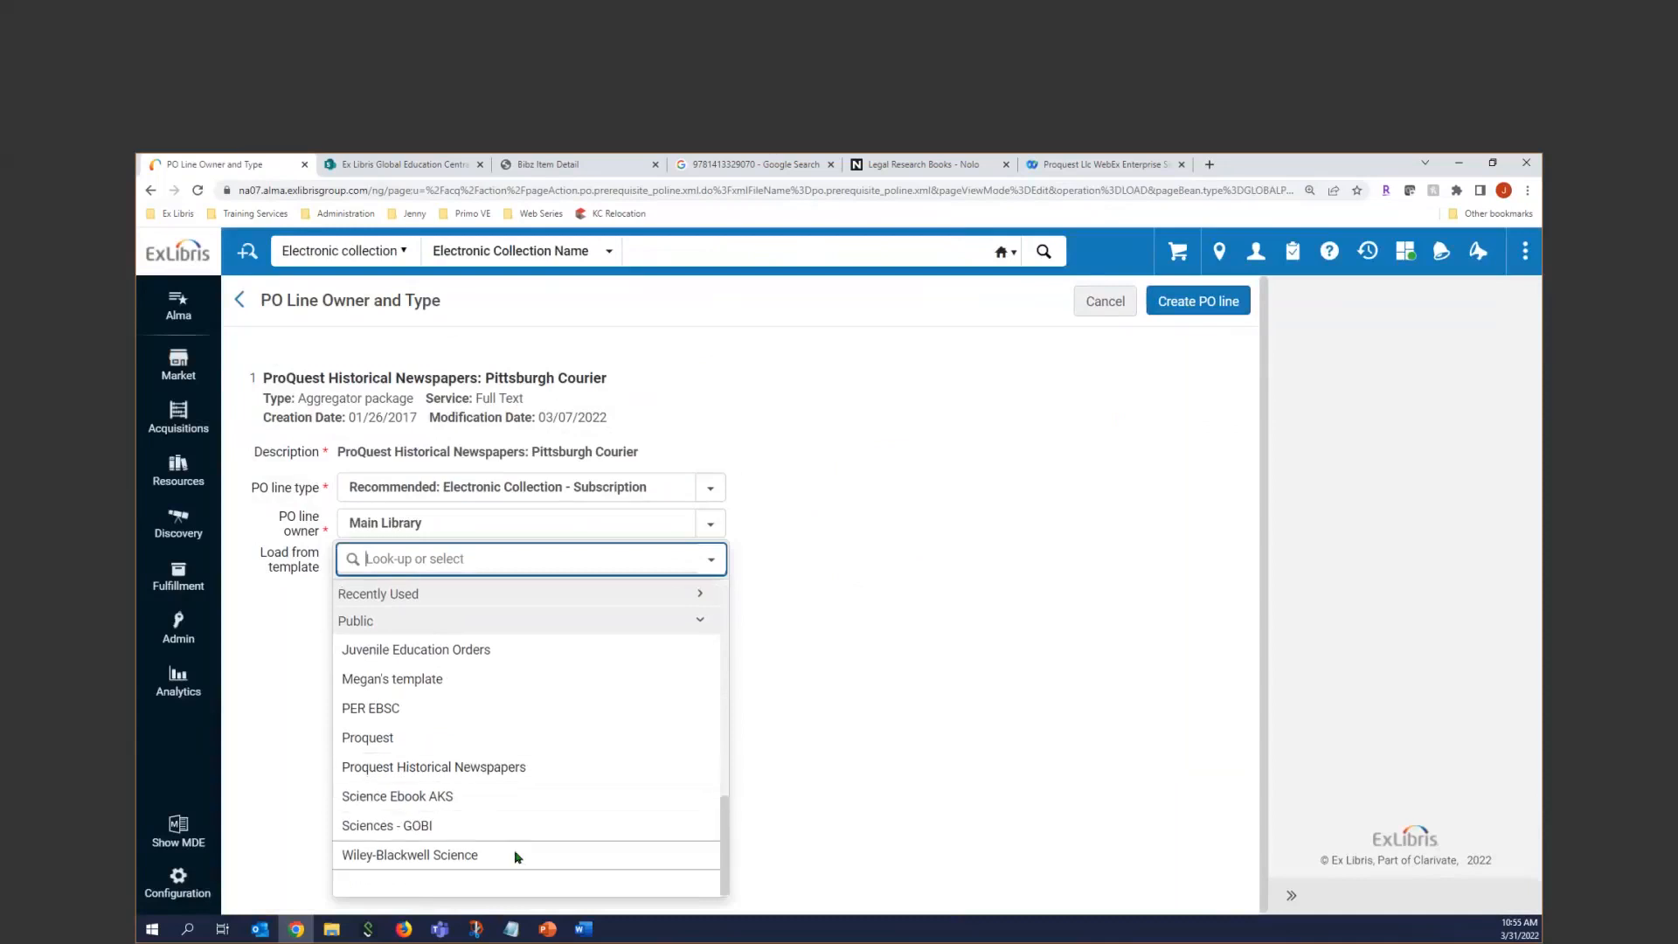
pyautogui.click(513, 765)
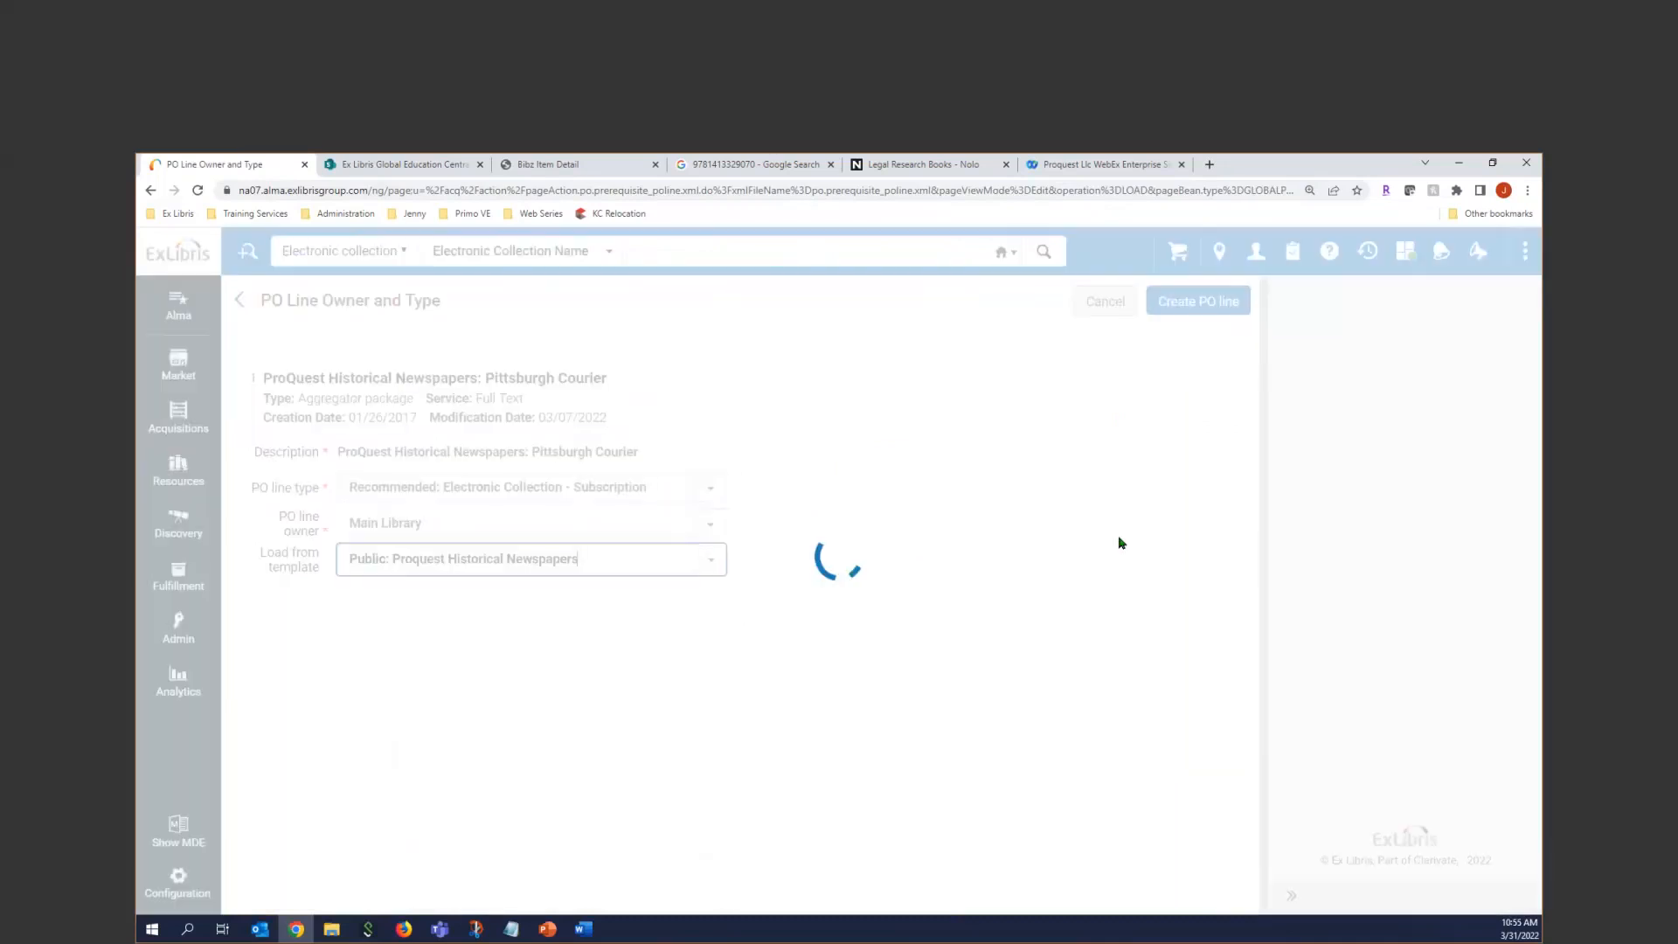
pyautogui.click(1213, 309)
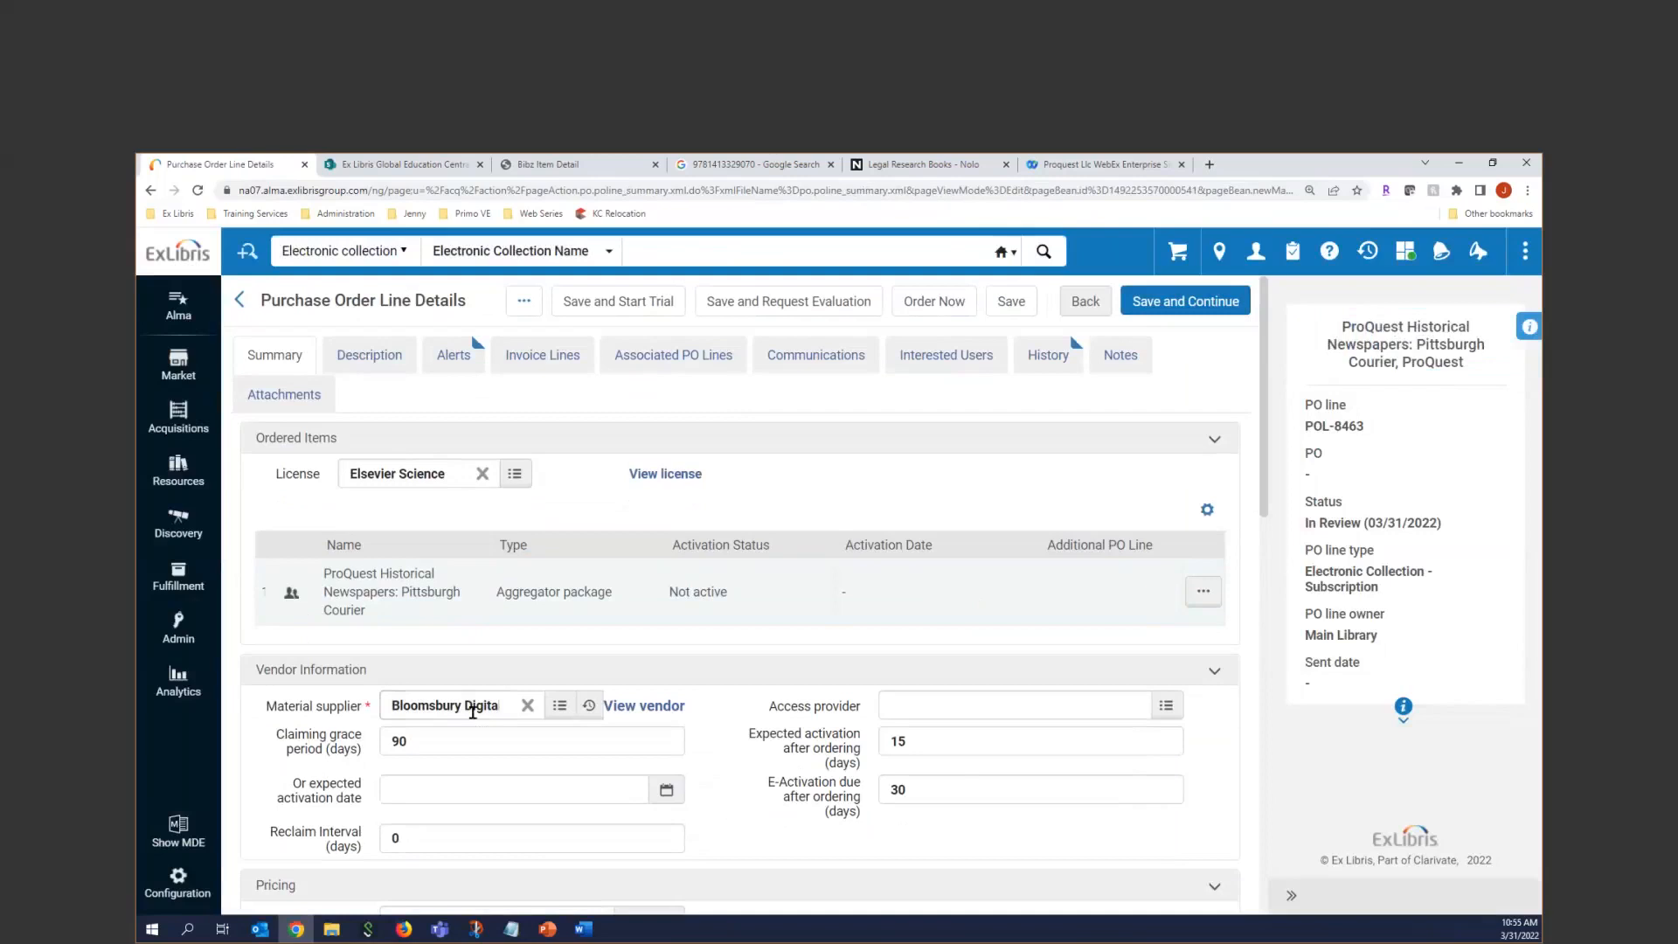
# Set the PO line's list price to 300.00 USD.
pyautogui.click(479, 706)
pyautogui.scroll(-2, 472, 704)
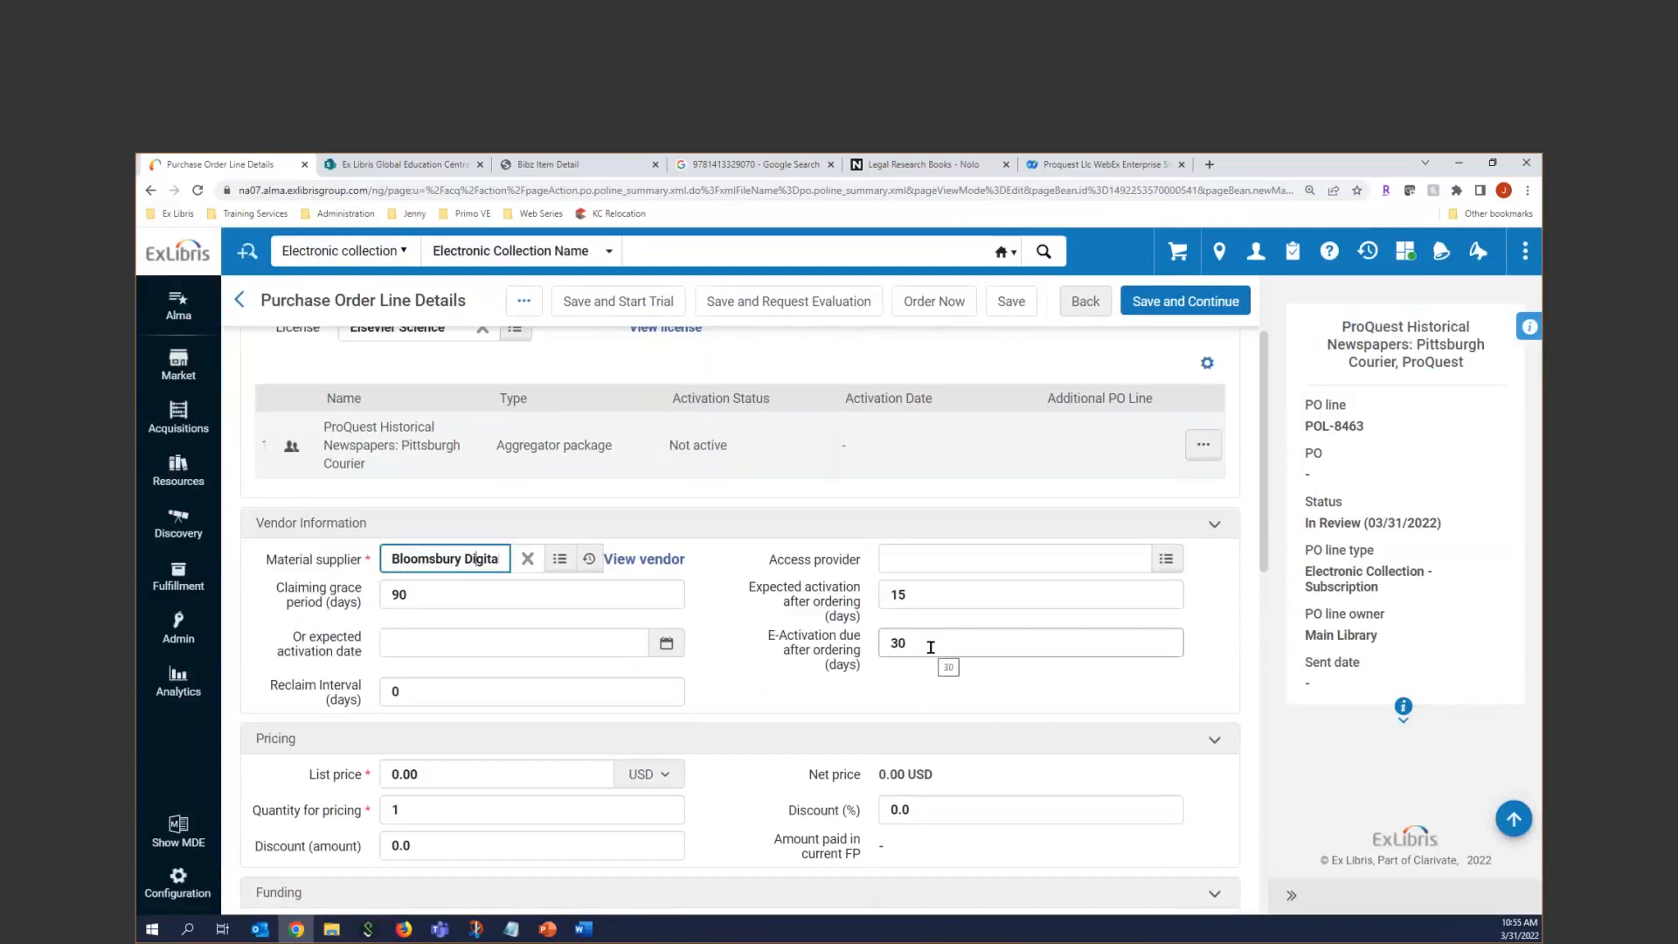
pyautogui.moveTo(427, 771); pyautogui.dragTo(313, 763)
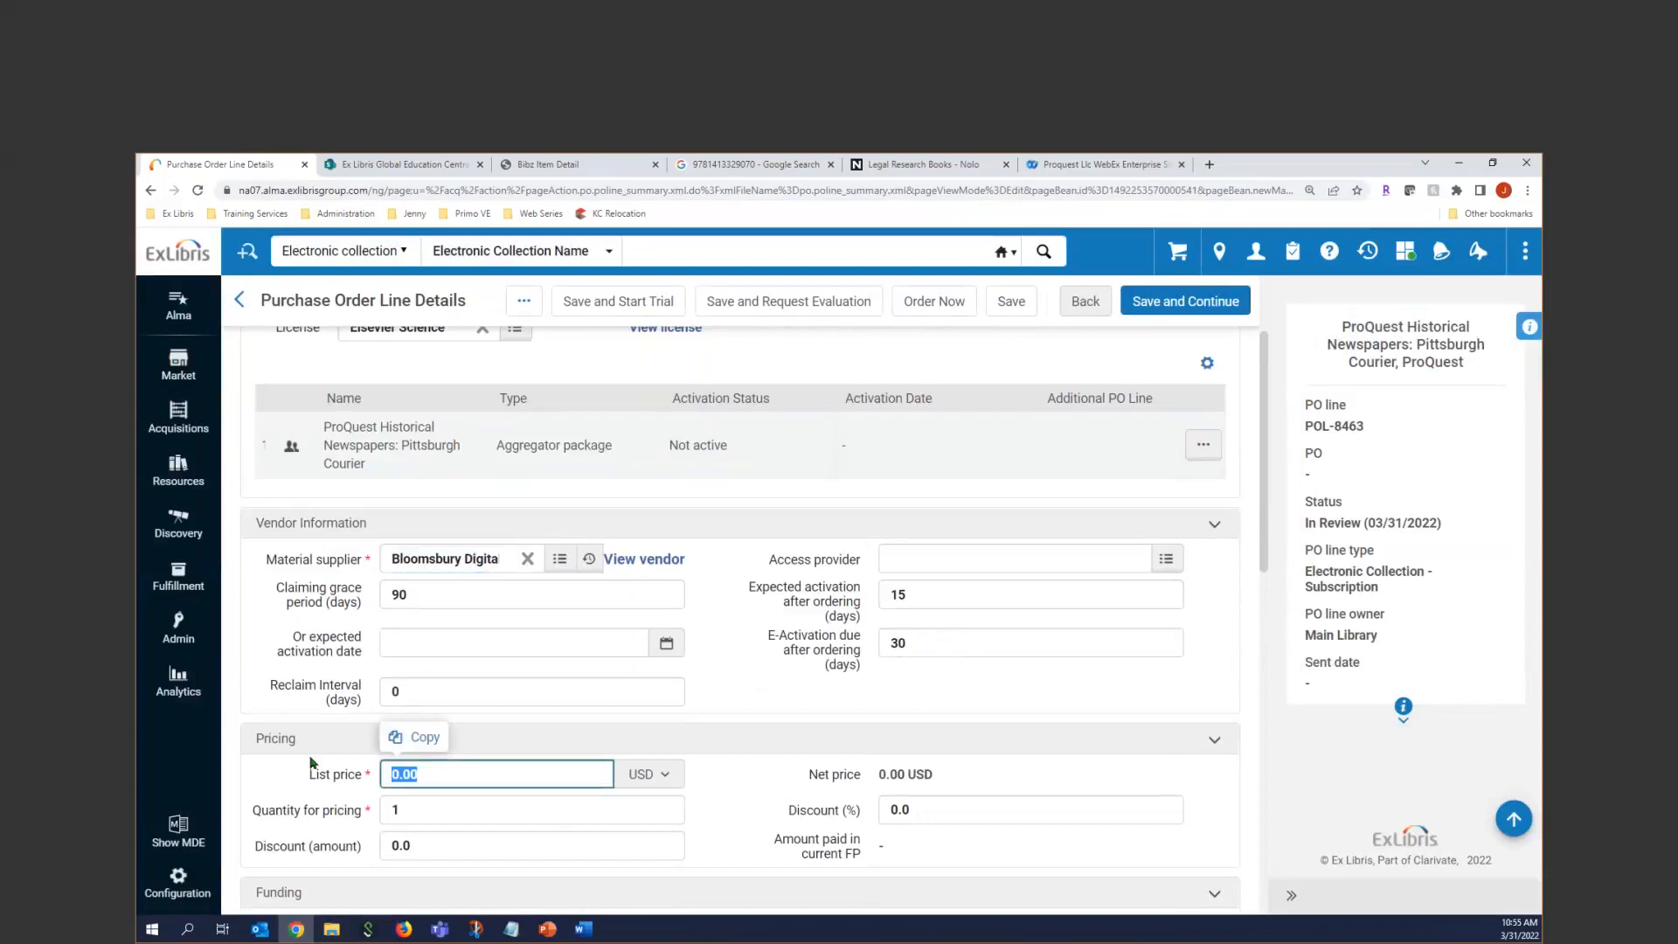
pyautogui.write('300')
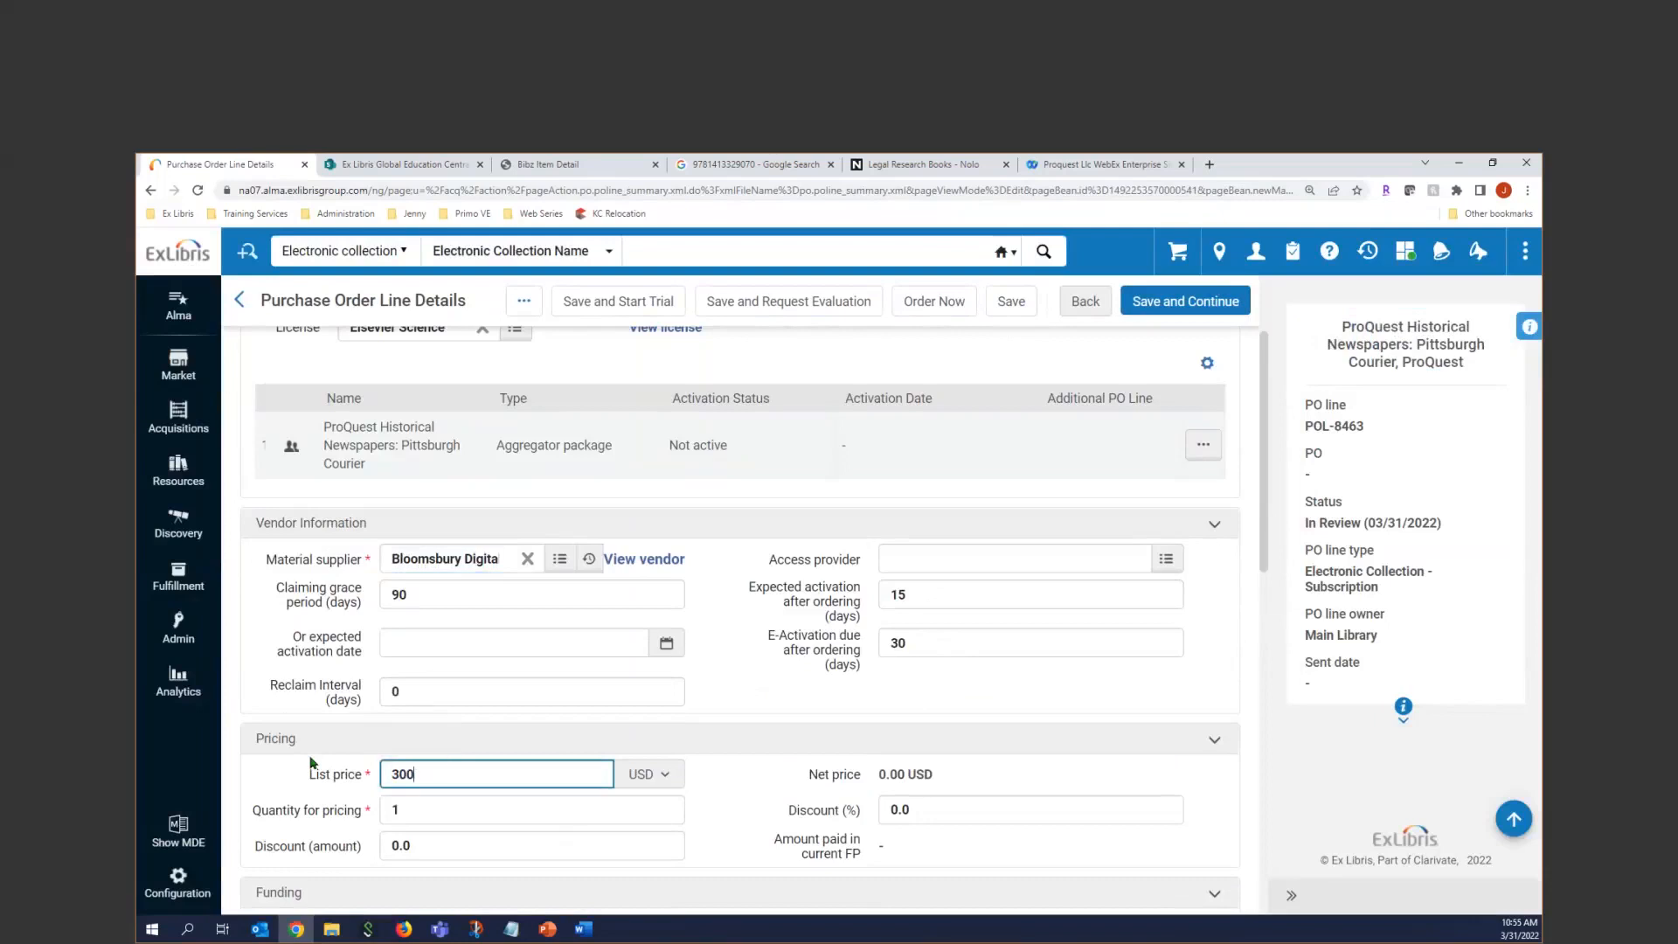
pyautogui.write('.00')
# Change the material type in the PO line details to Journal Package.
pyautogui.scroll(-3, 423, 795)
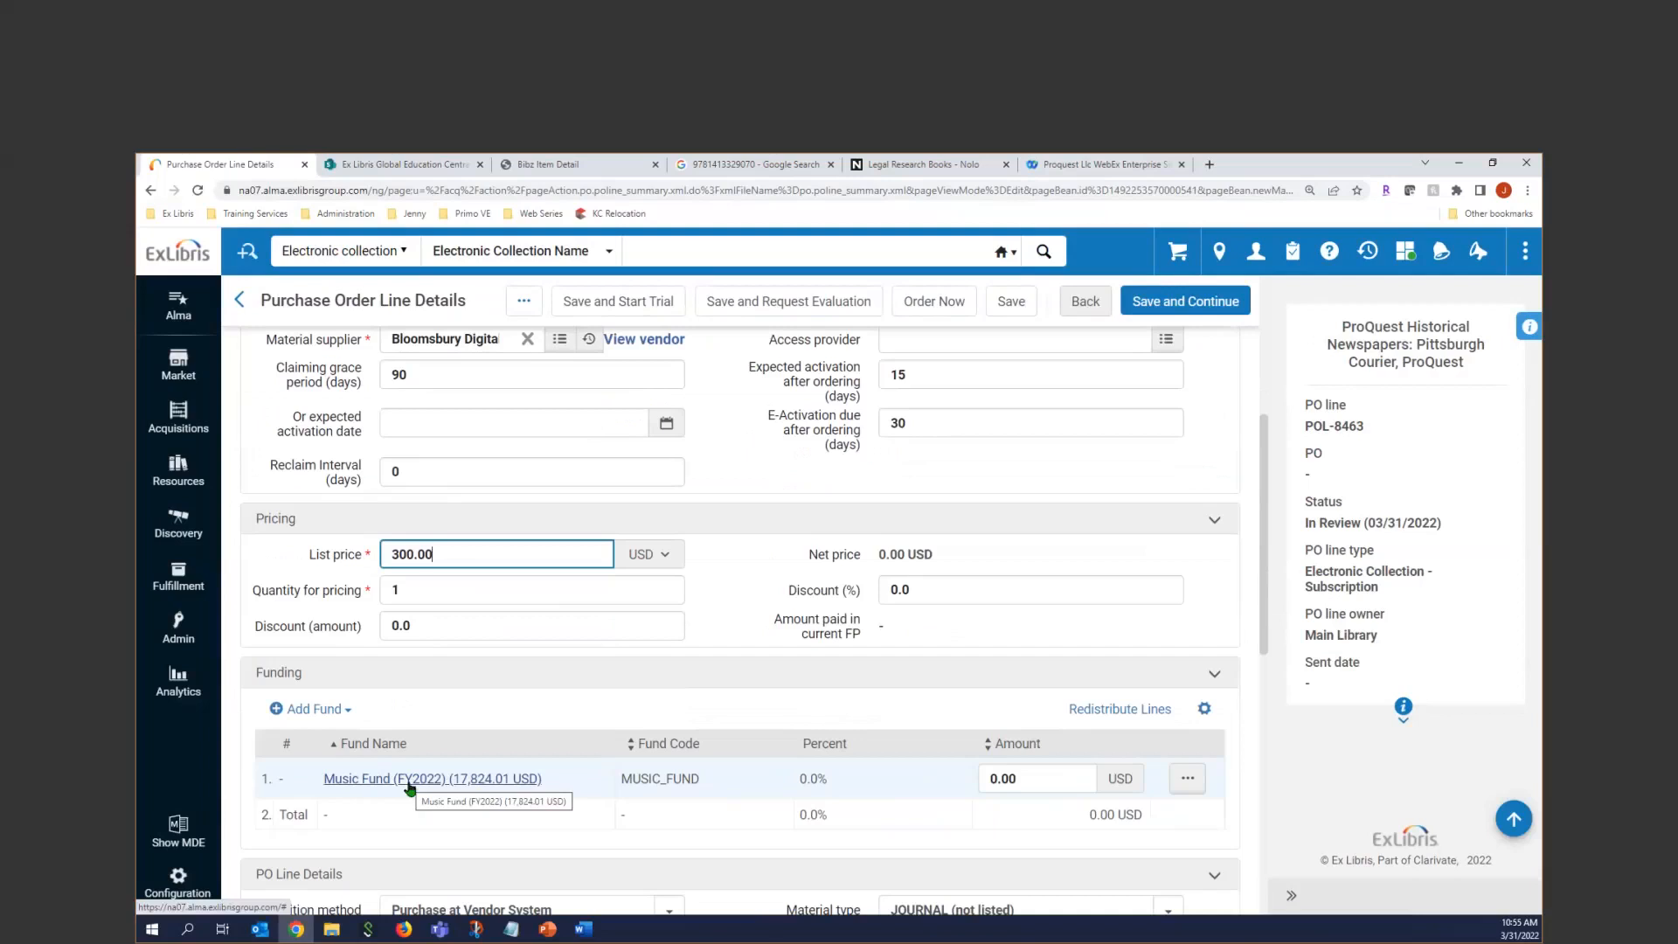
pyautogui.scroll(-4, 463, 777)
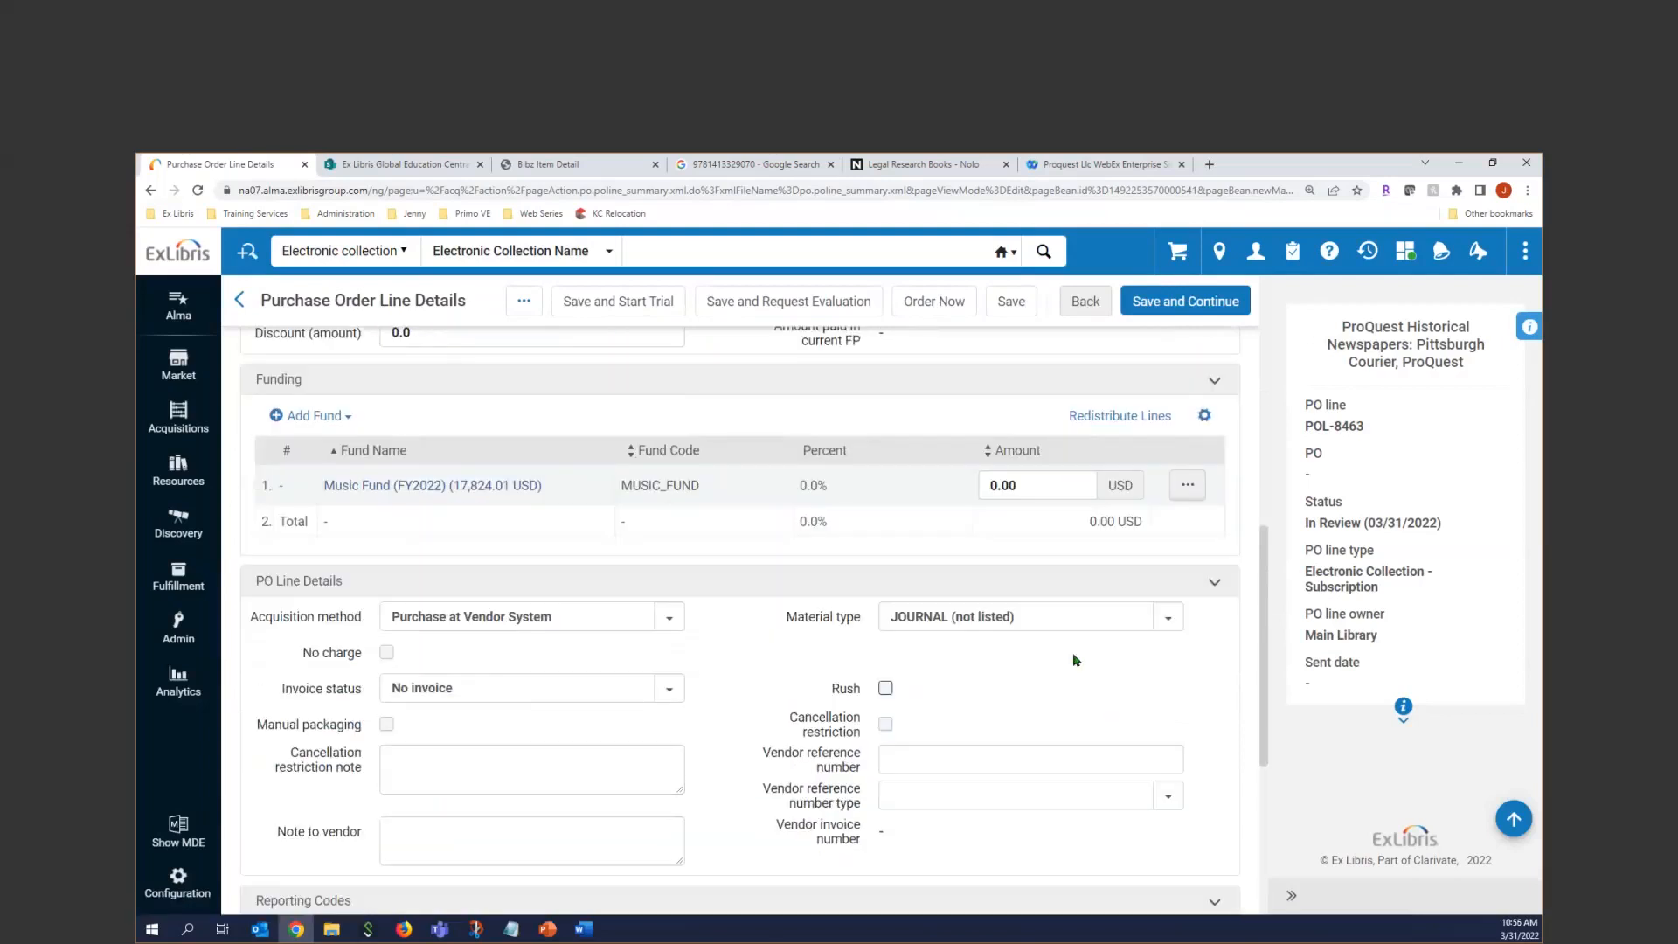
pyautogui.click(1169, 619)
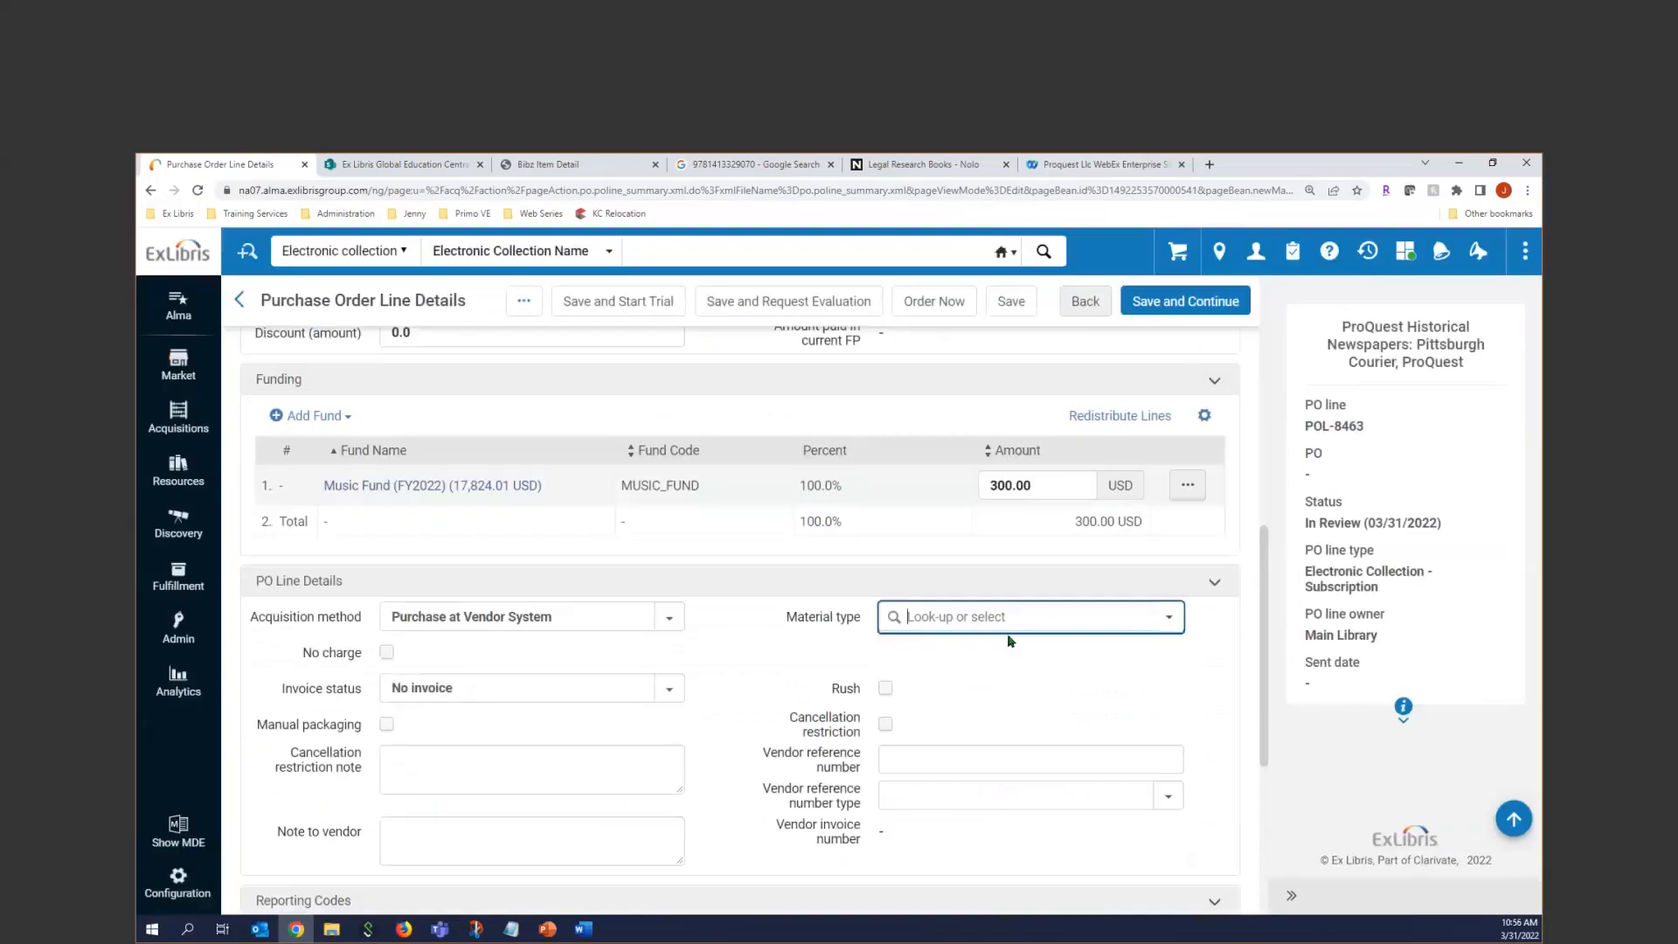
pyautogui.click(1023, 616)
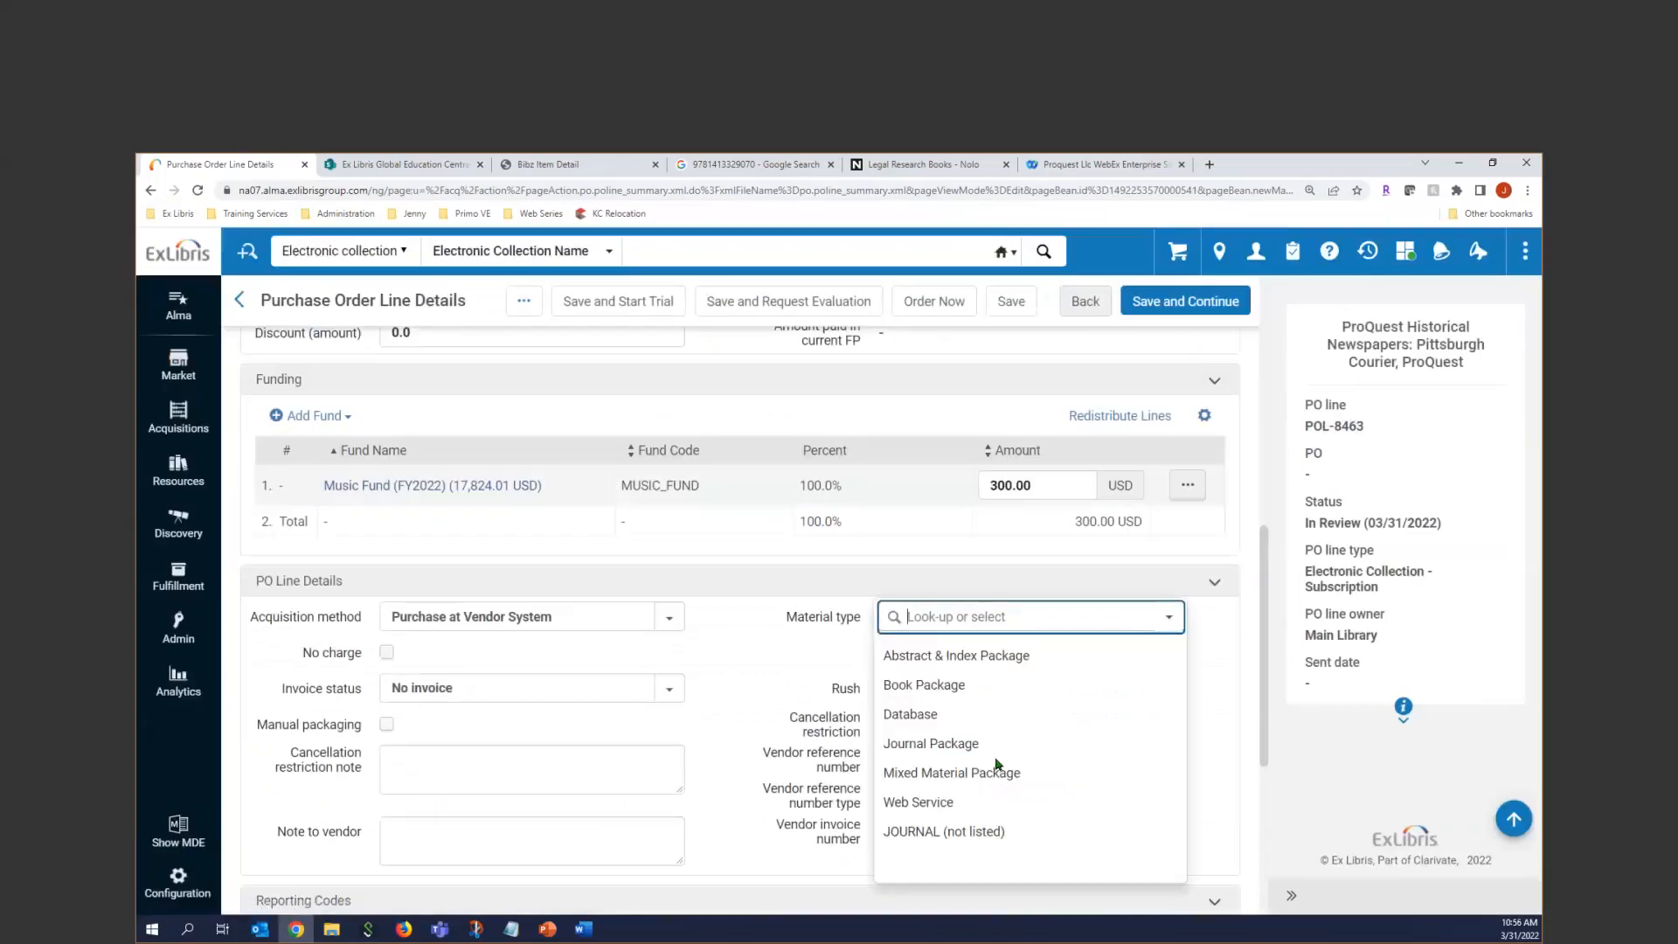
pyautogui.click(952, 744)
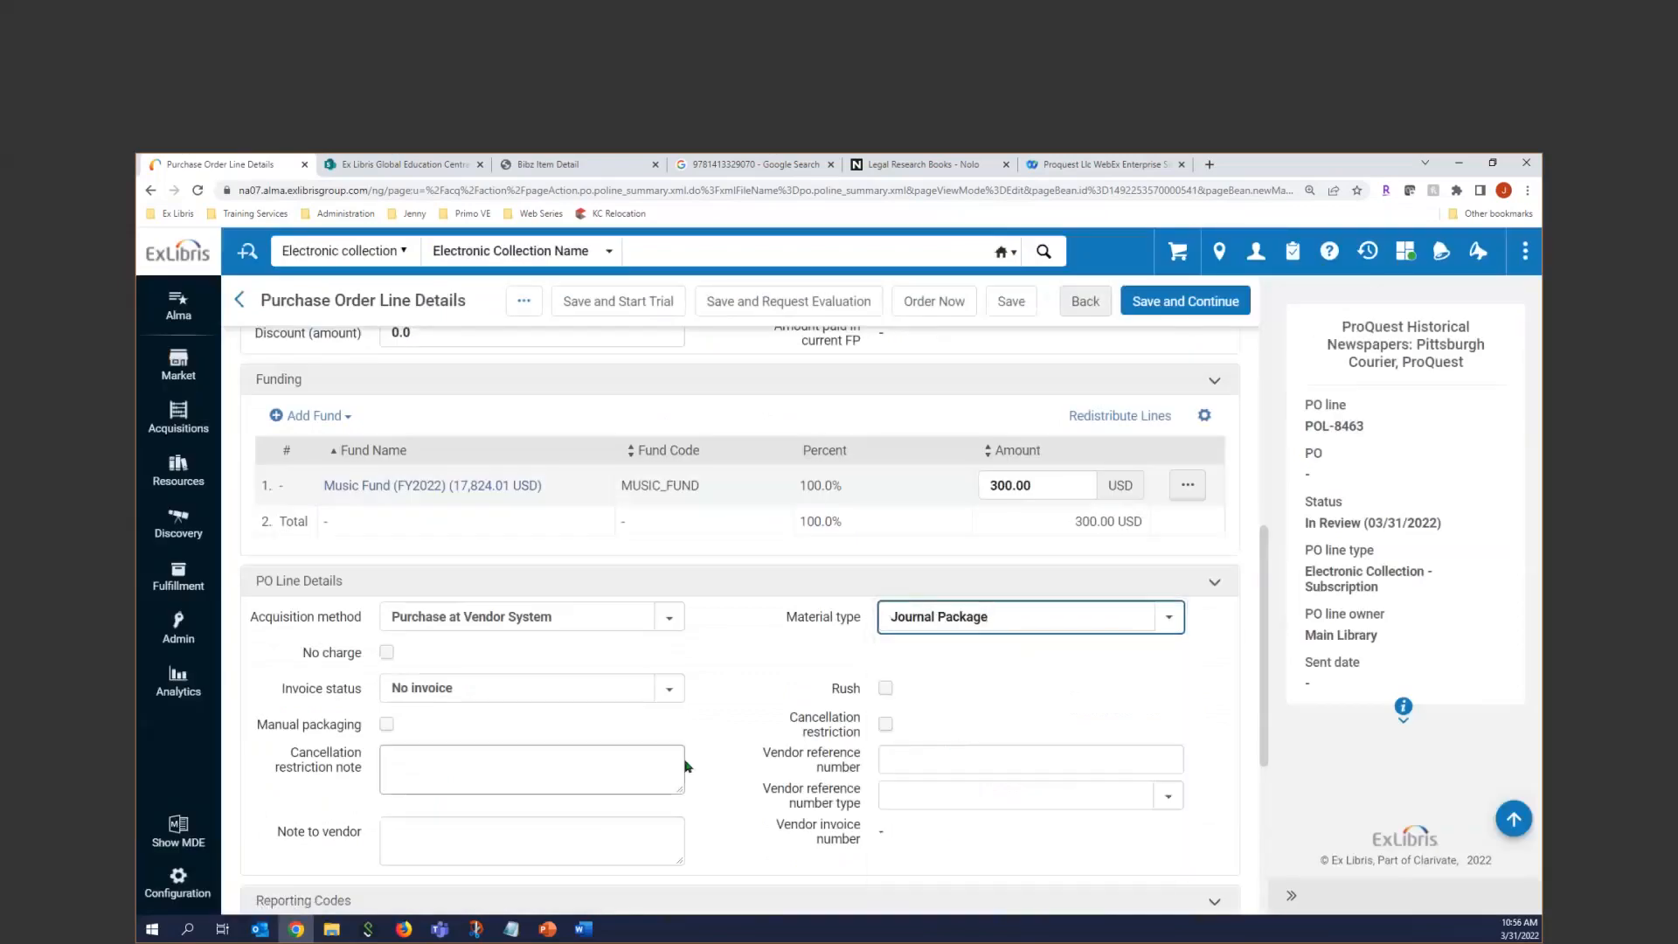
# Set the 3rd reporting code to Electronic.
pyautogui.scroll(-4, 733, 748)
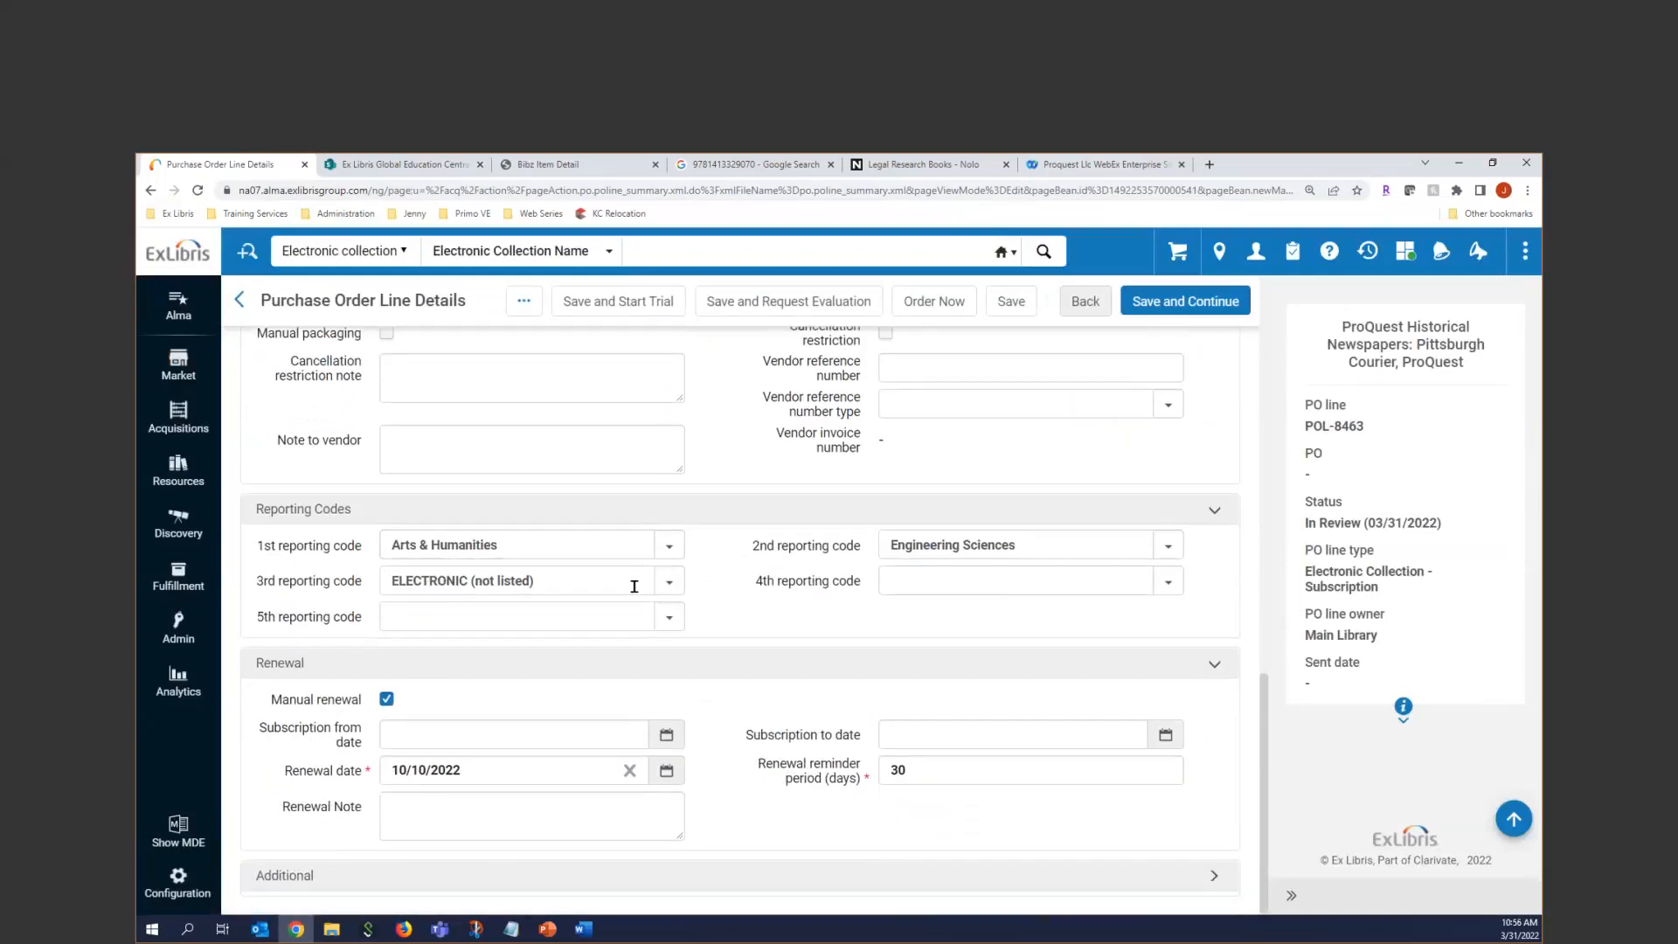
pyautogui.click(630, 581)
pyautogui.click(520, 649)
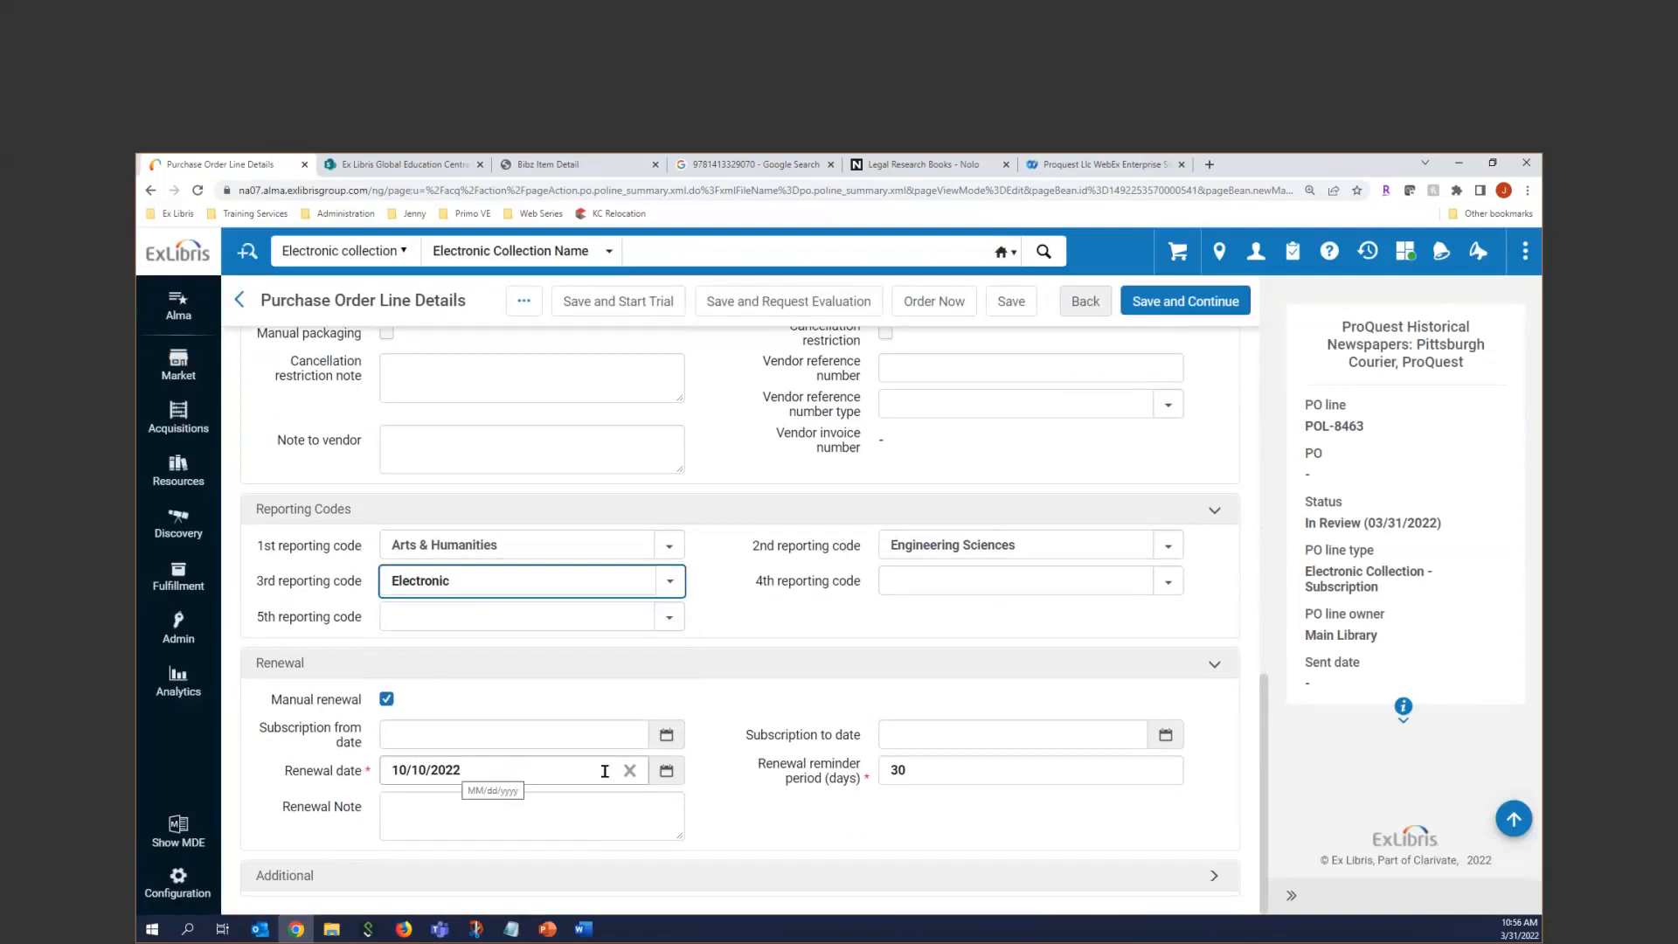
pyautogui.click(665, 771)
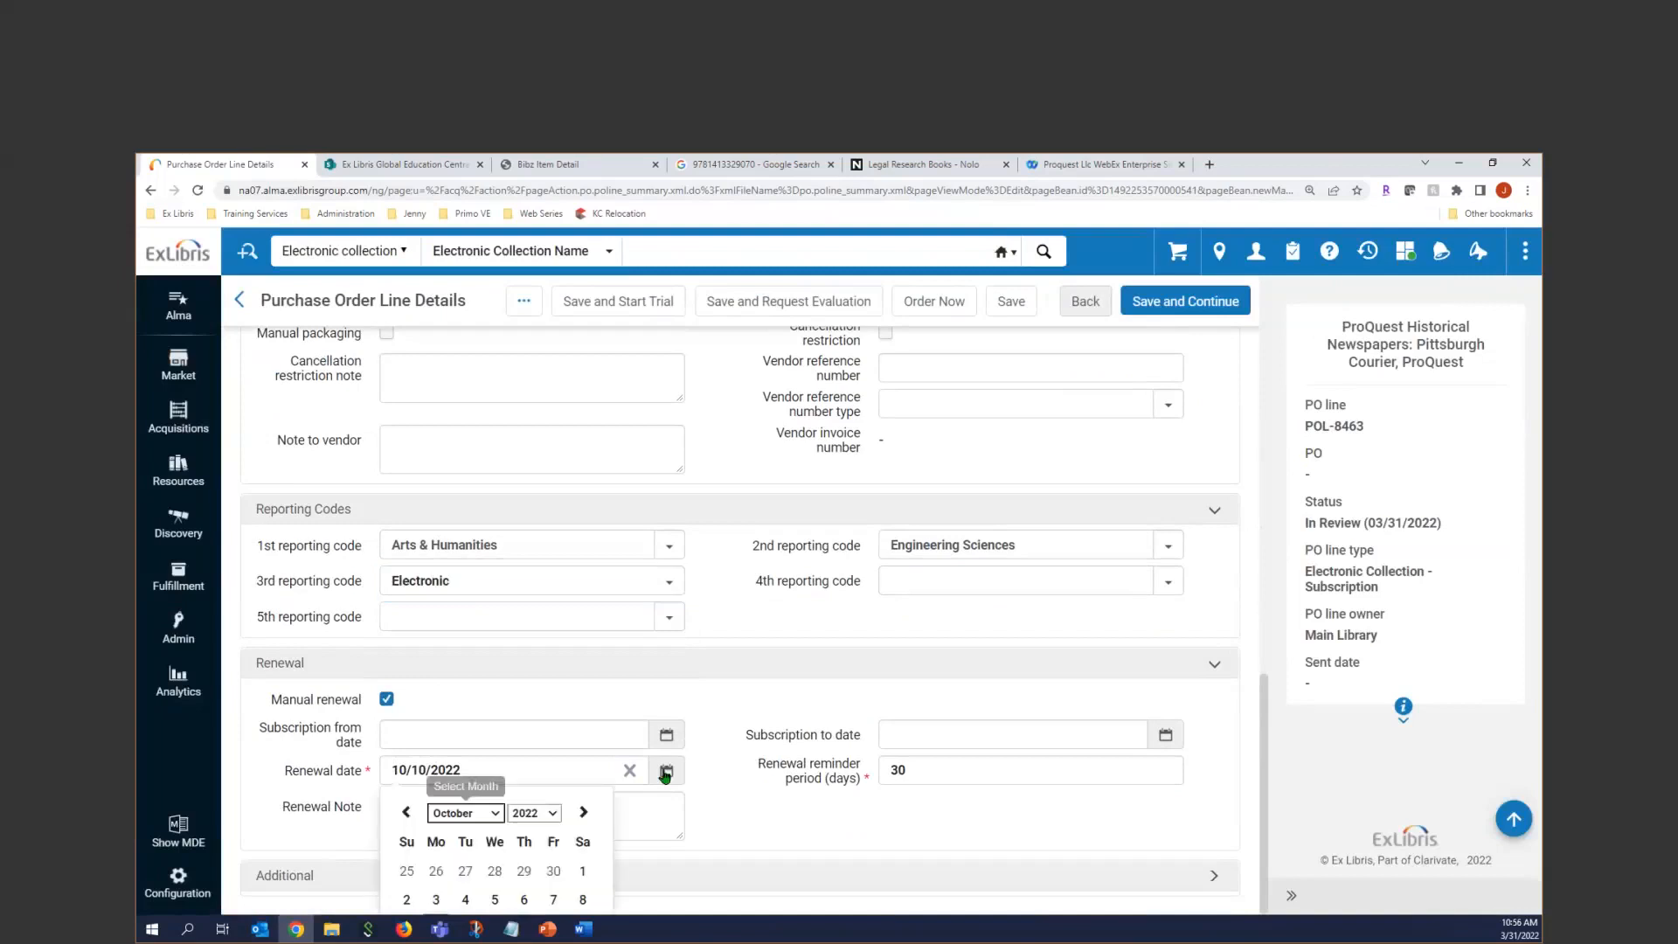
pyautogui.click(558, 815)
pyautogui.scroll(-3, 529, 725)
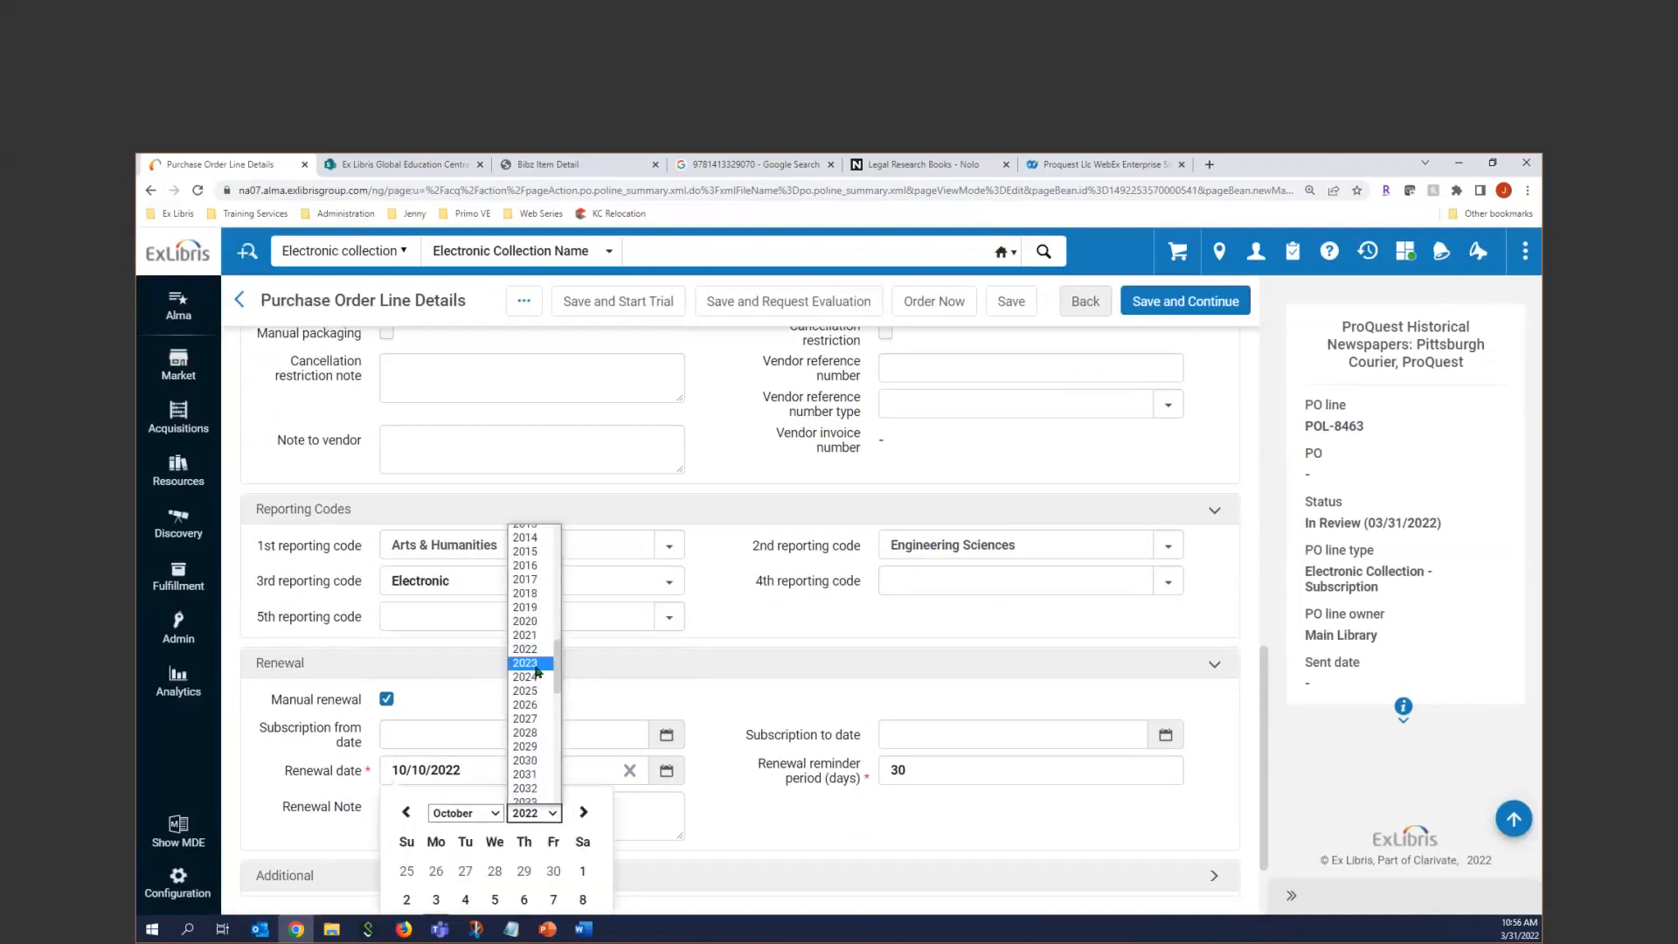
pyautogui.click(536, 664)
pyautogui.click(694, 802)
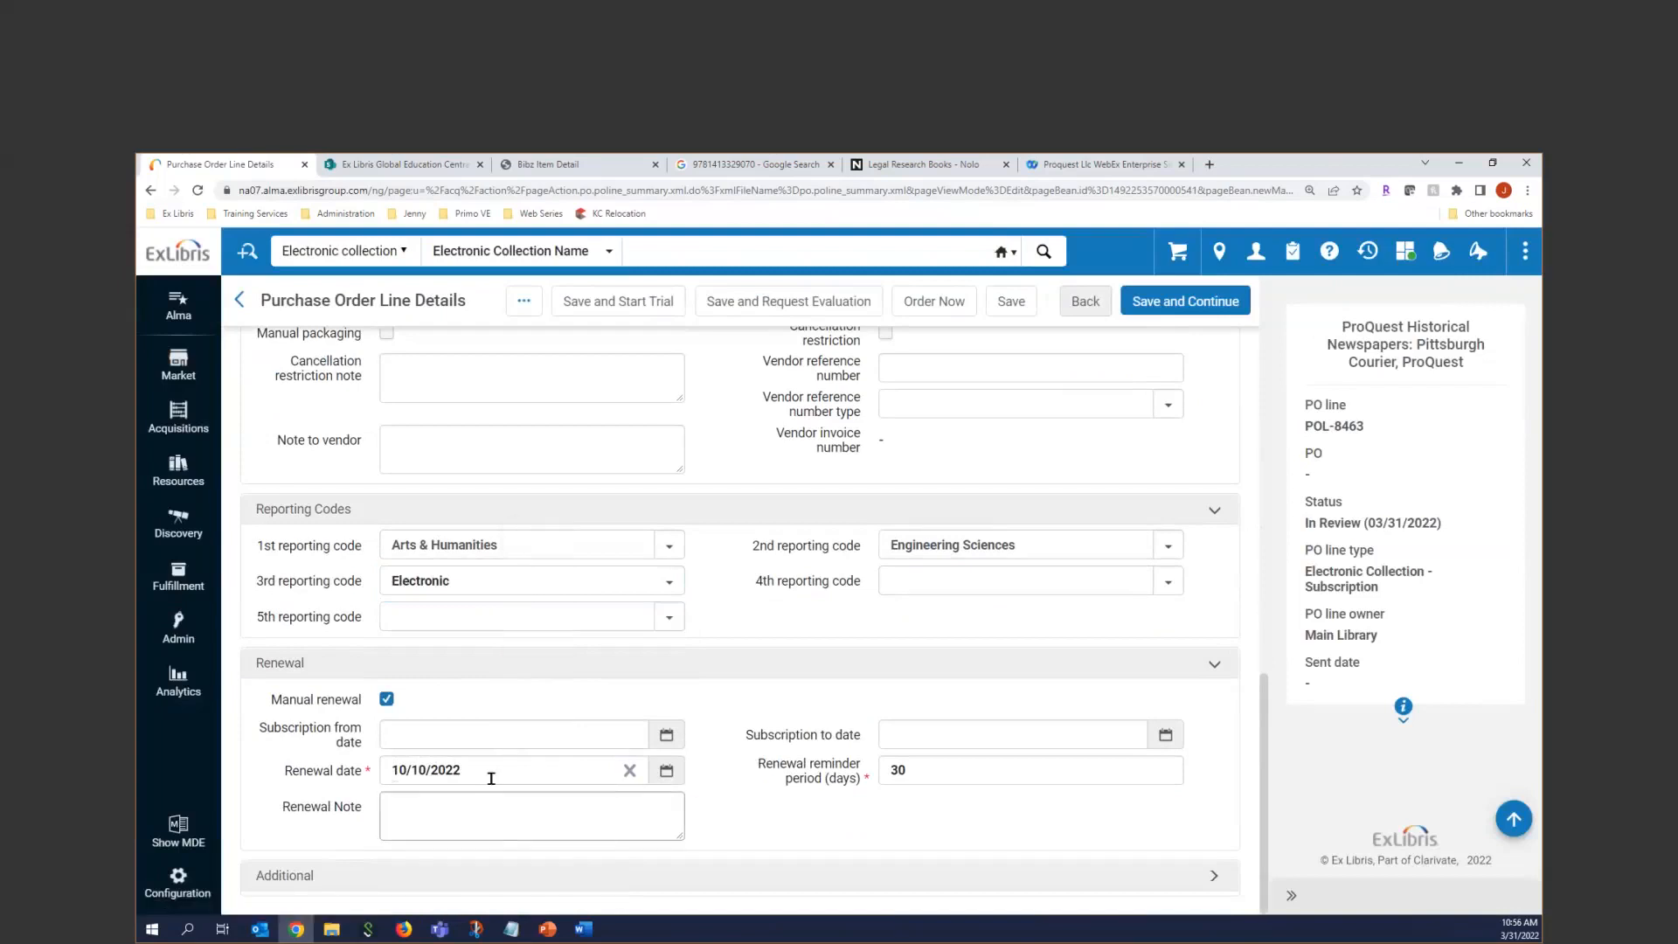
# Set the renewal date to 03/31/2023, then save the Pittsburgh Courier PO line and continue.
pyautogui.click(671, 778)
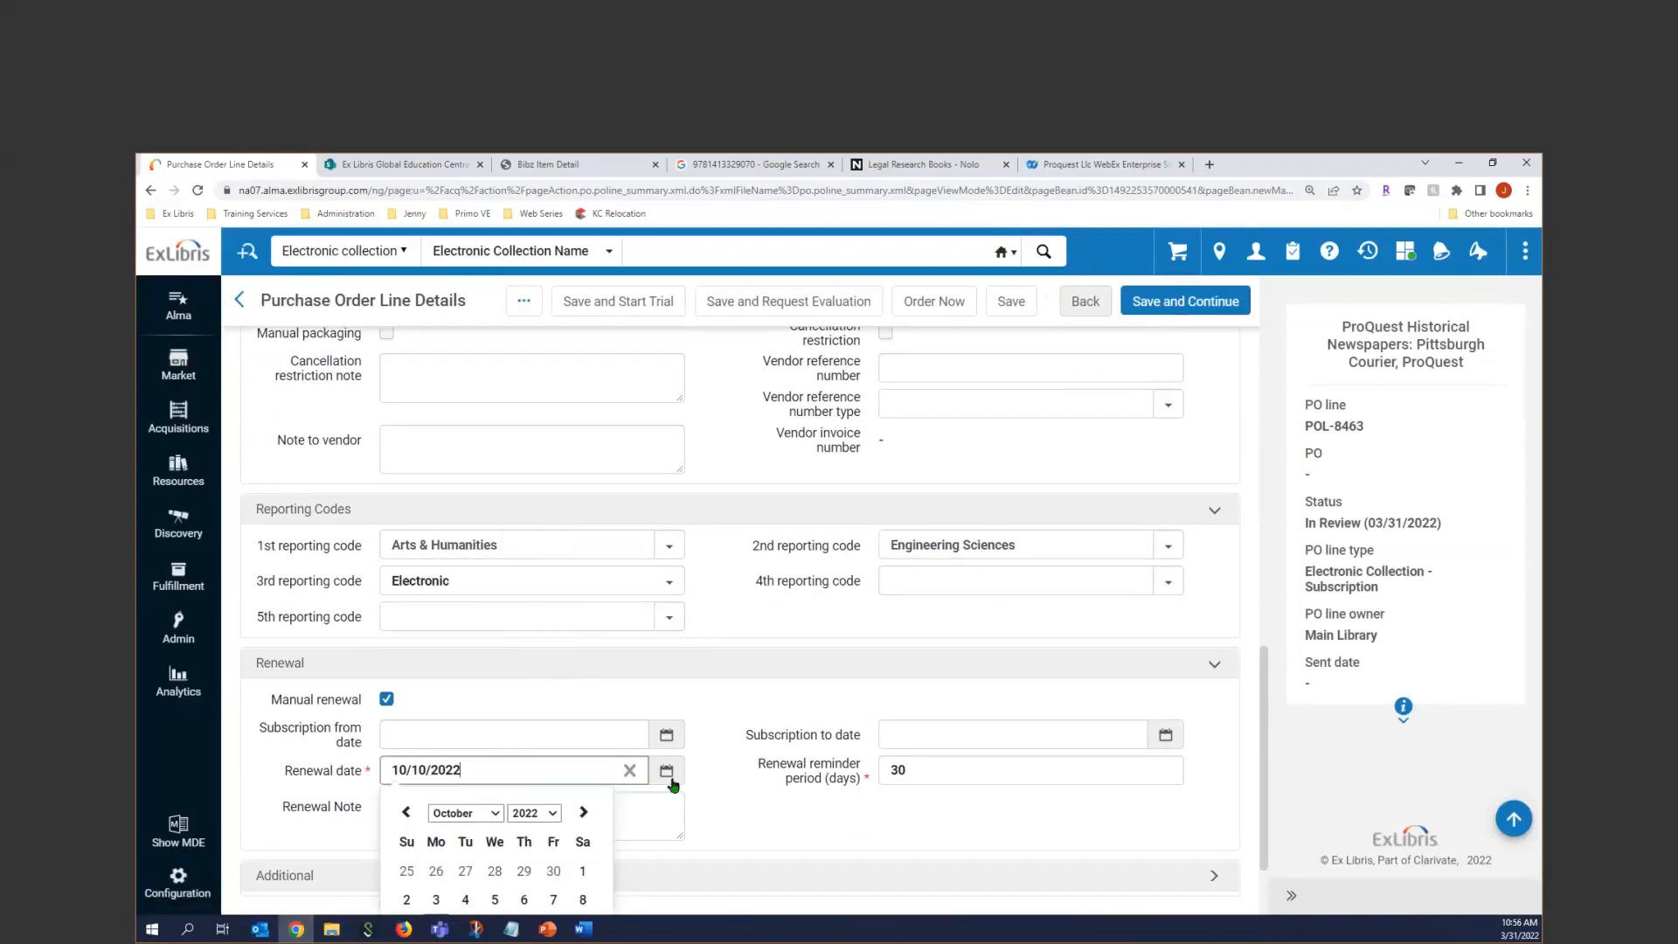
pyautogui.click(554, 815)
pyautogui.scroll(-3, 528, 664)
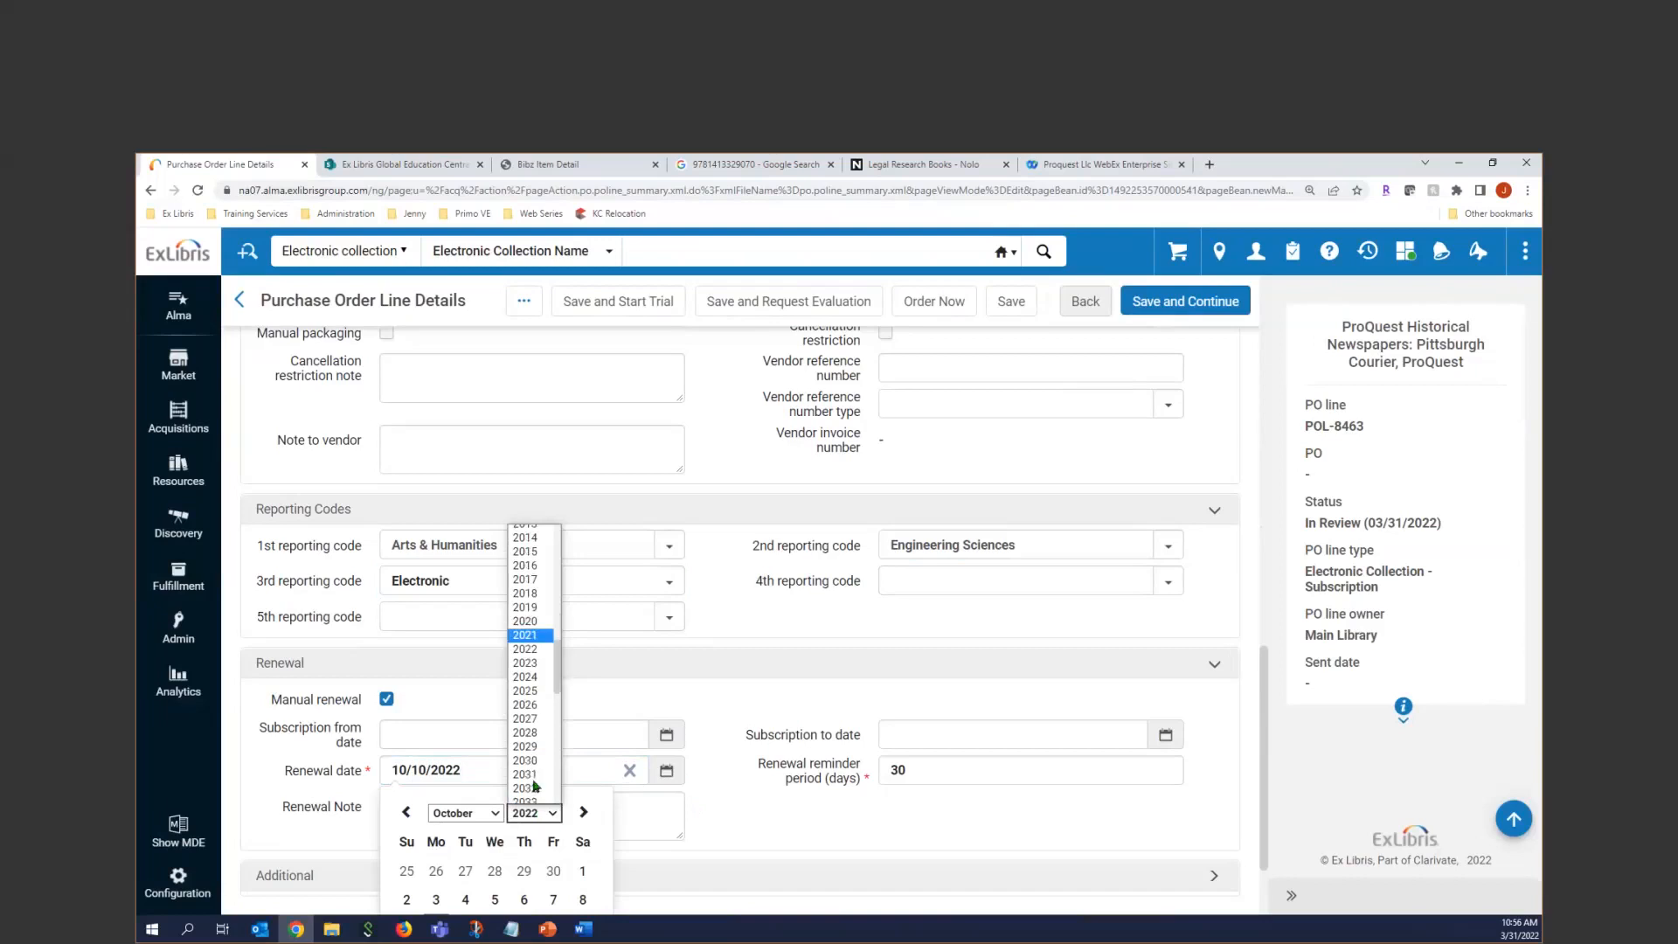
pyautogui.click(525, 663)
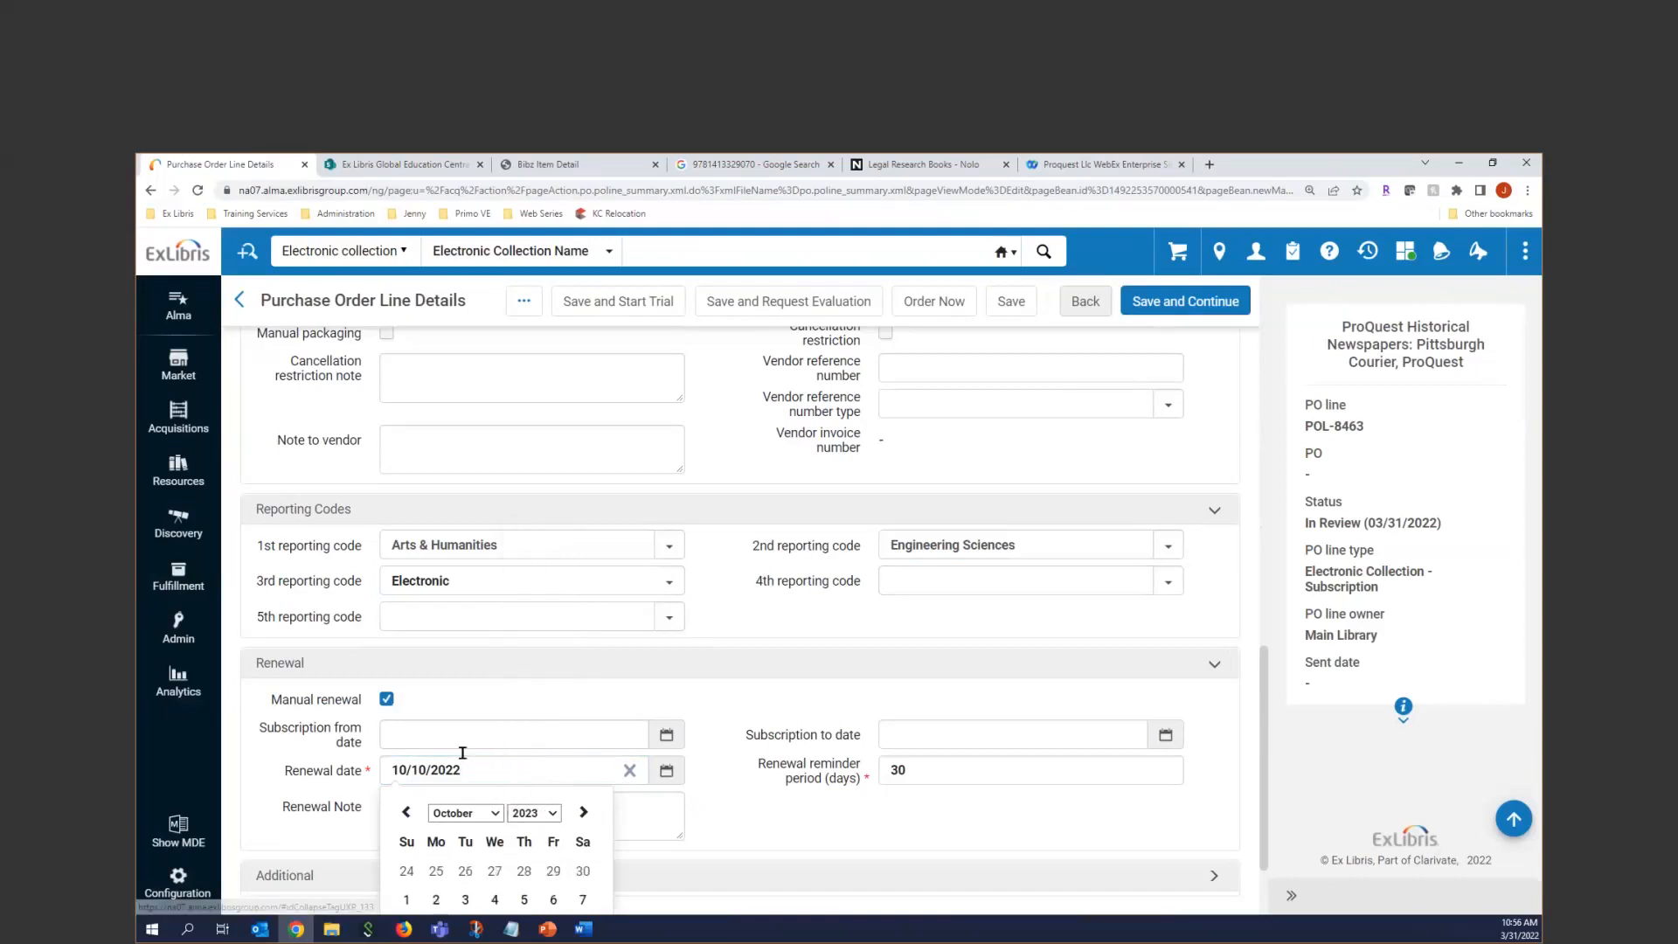
pyautogui.click(483, 813)
pyautogui.click(449, 670)
pyautogui.scroll(-2, 627, 784)
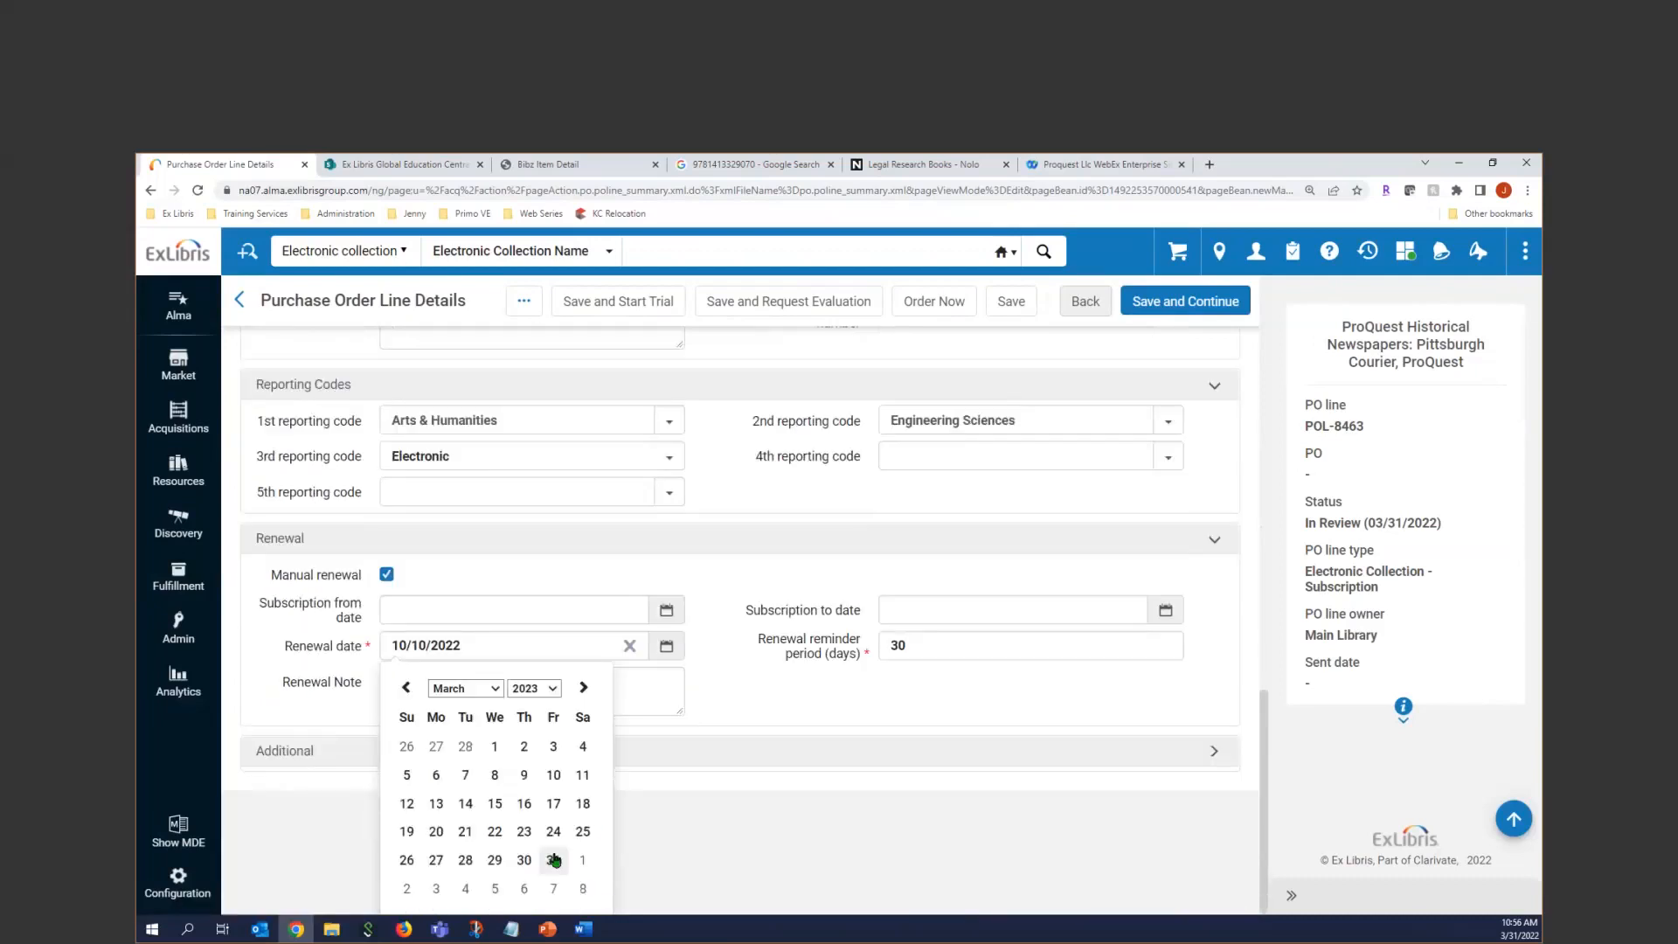
pyautogui.click(554, 857)
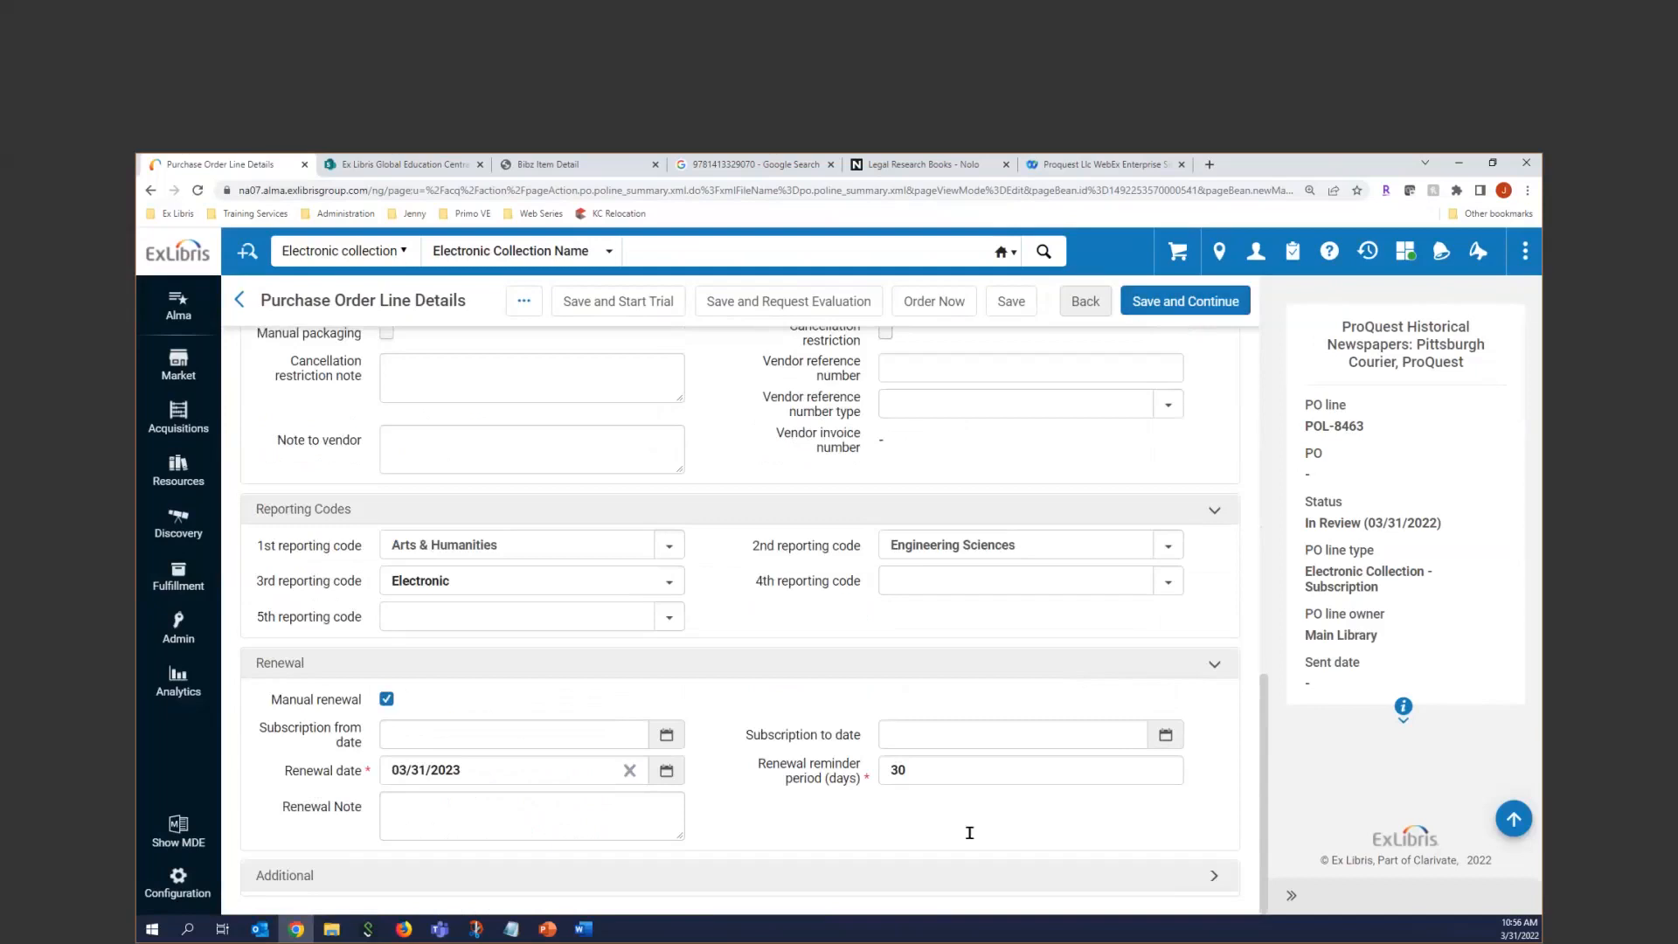
pyautogui.click(1162, 304)
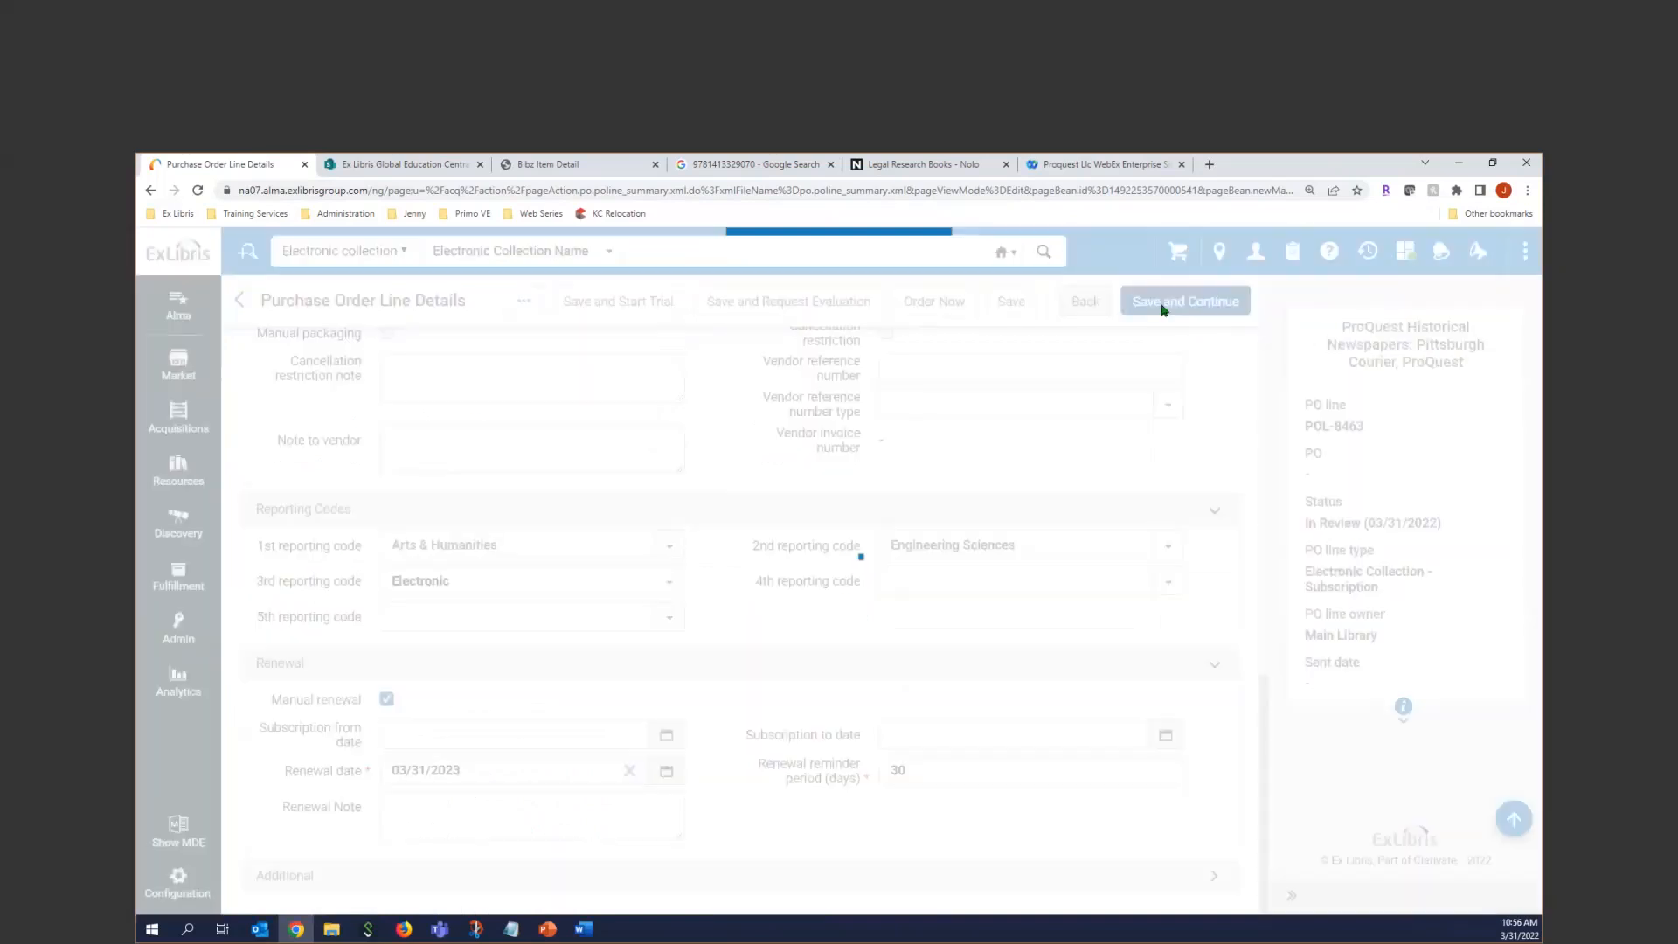